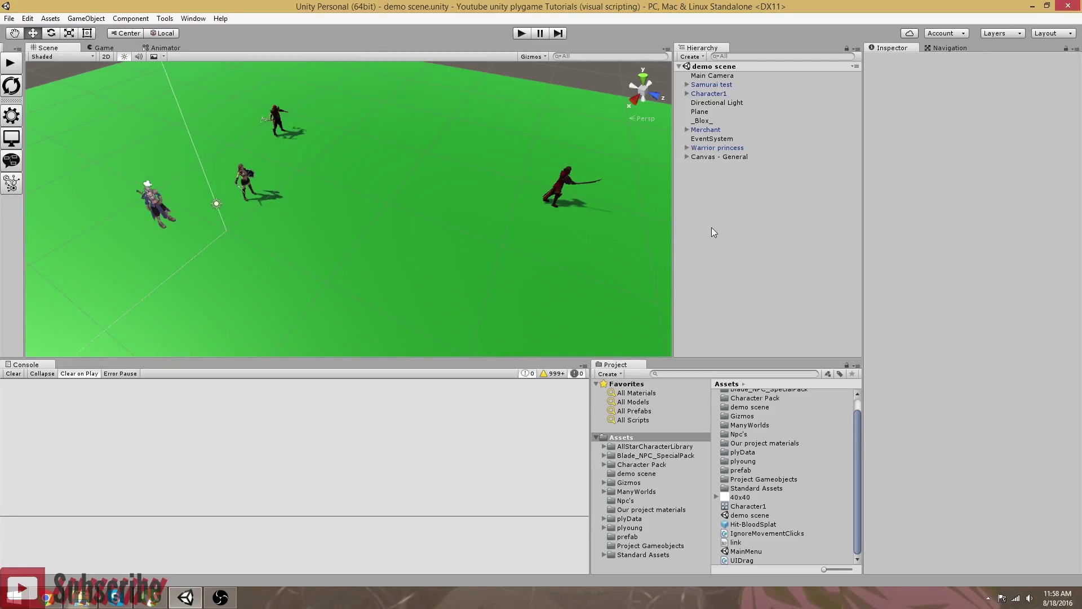
Show the game view and activate Panel - PauseMenu under Canvas - General
left_click(104, 47)
left_click(687, 157)
left_click(716, 165)
left_click(887, 58)
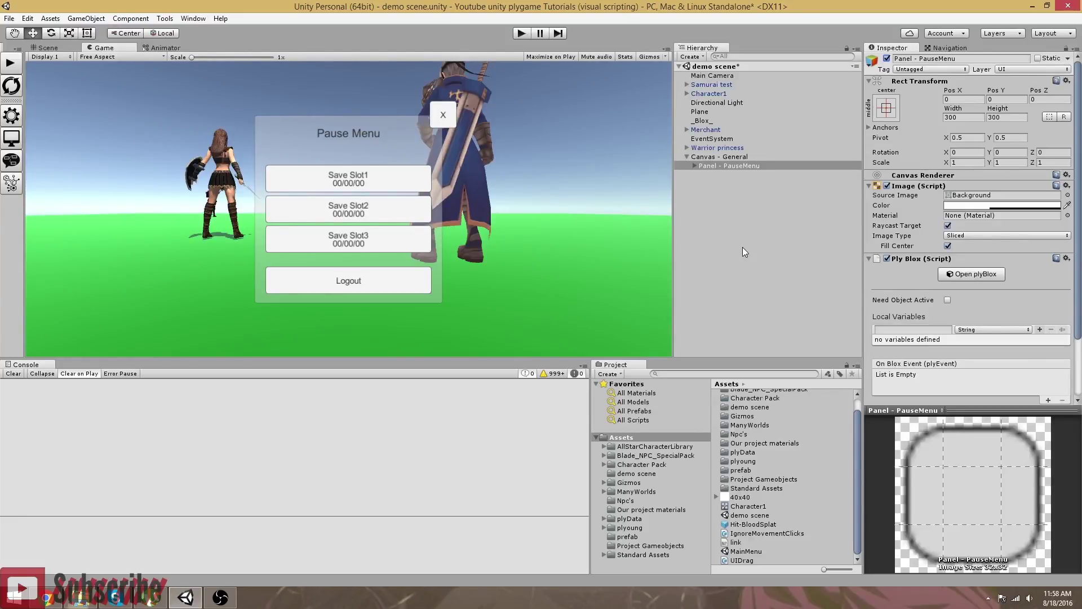
Examine the Canvas Scaler settings of Canvas - General, including the available UI scale modes and screen match modes
left_click(714, 157)
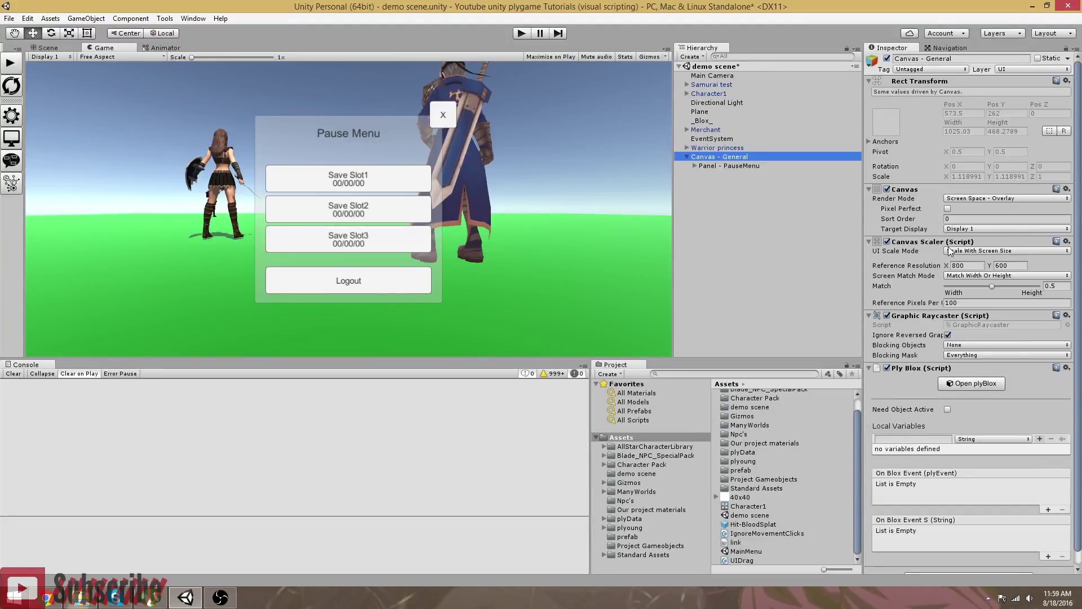
scroll(908, 411, "down", 2)
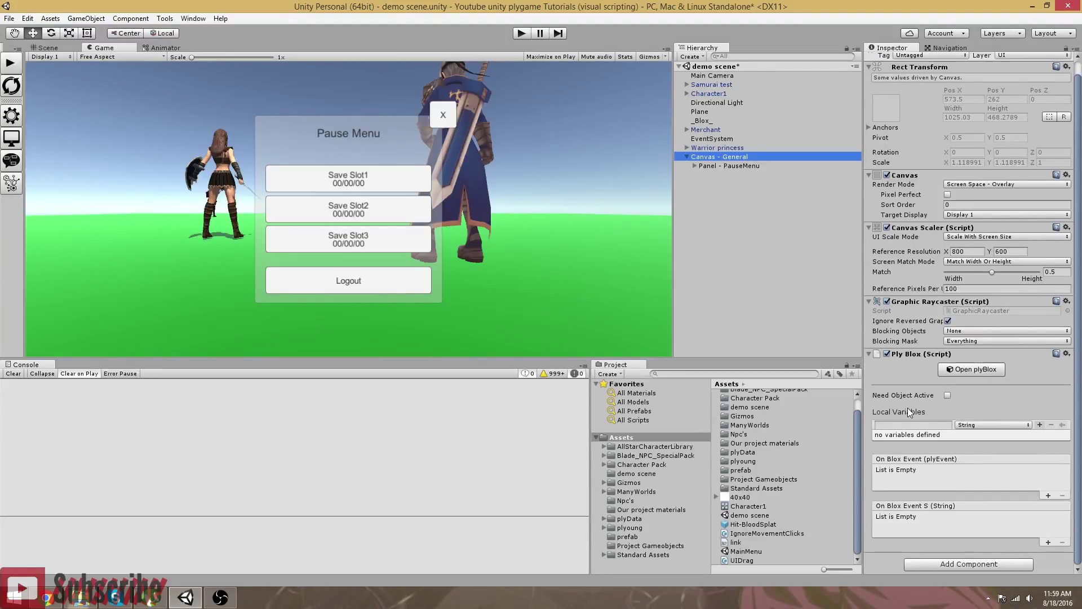
left_click(988, 565)
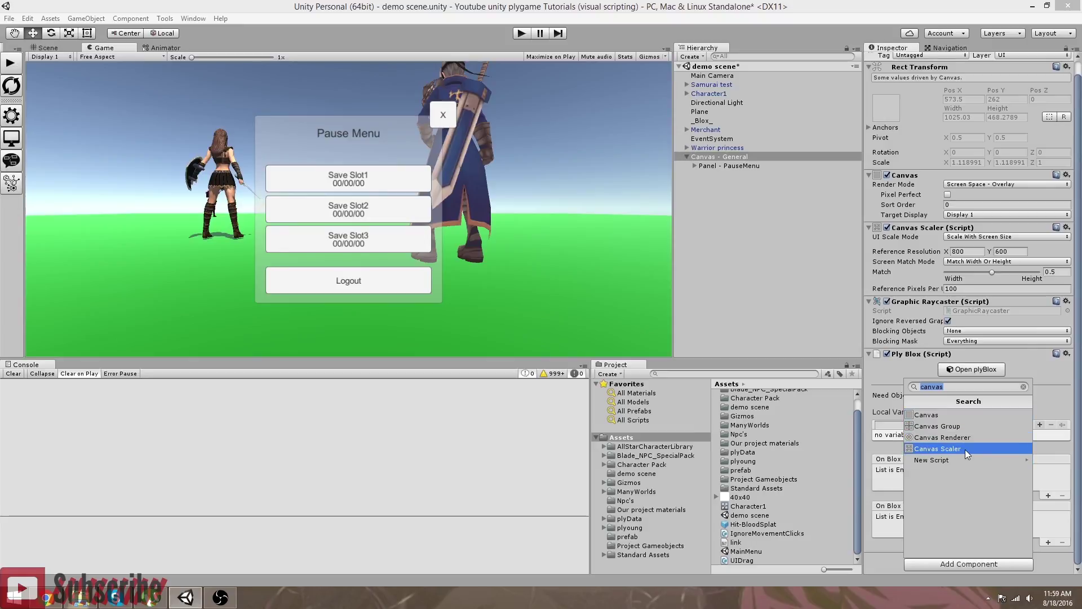
left_click(876, 559)
scroll(877, 326, "up", 1)
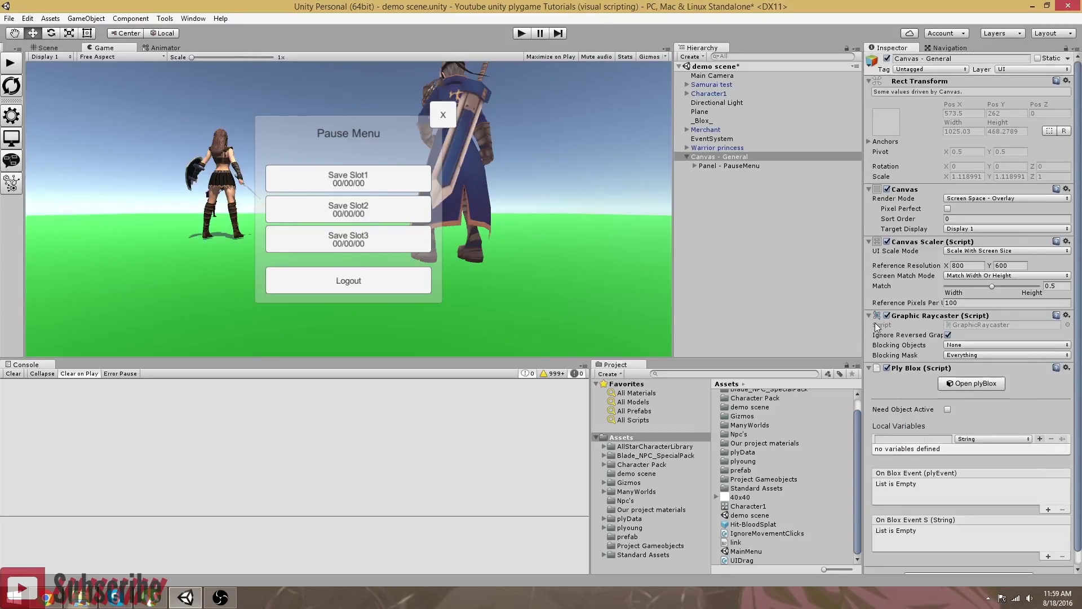
left_click(957, 277)
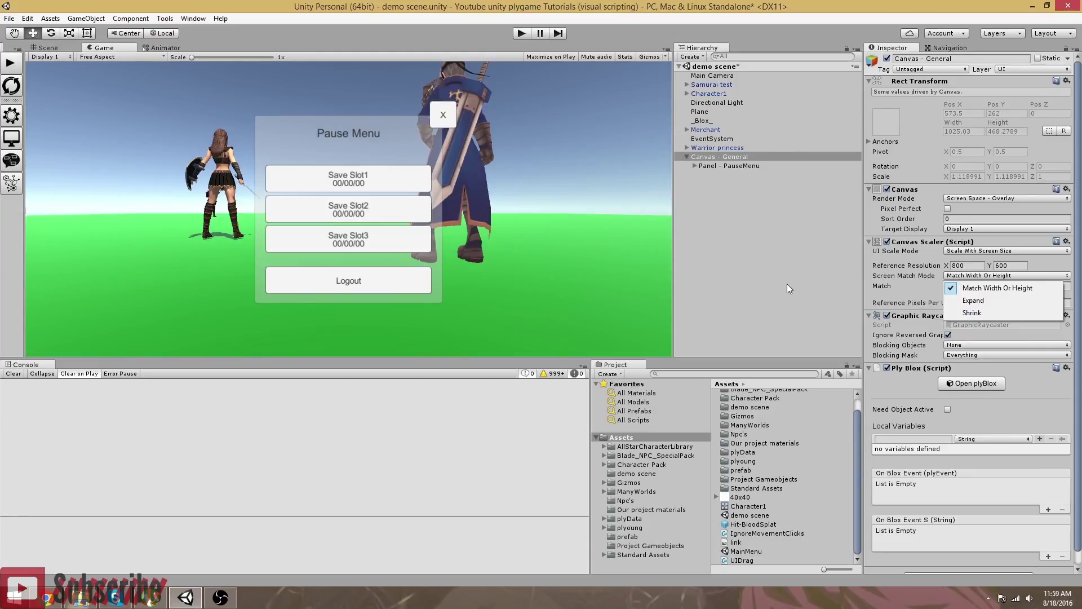
left_click(976, 251)
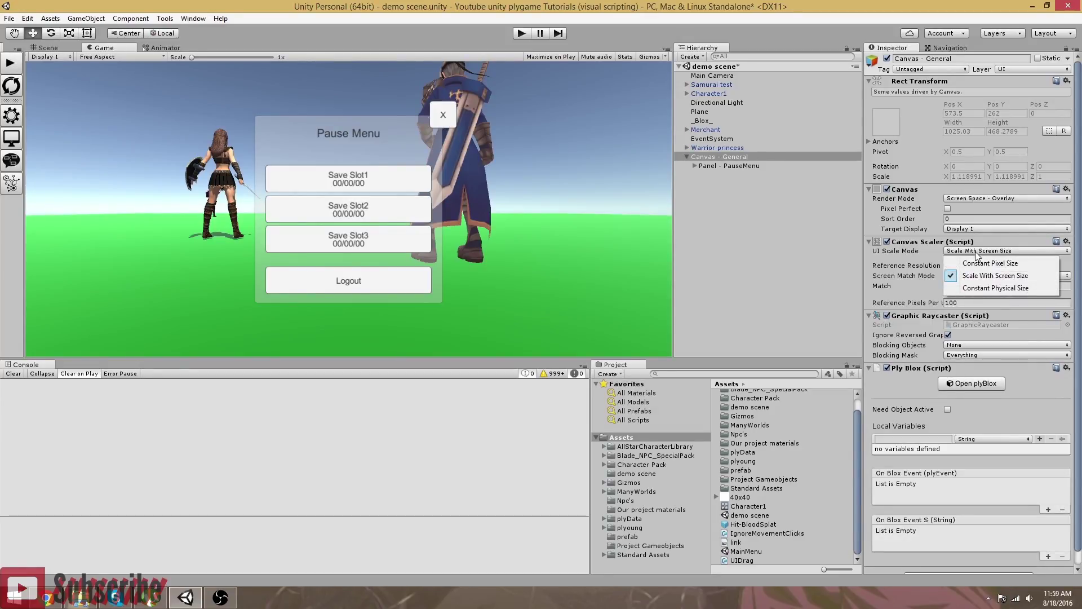
left_click(729, 279)
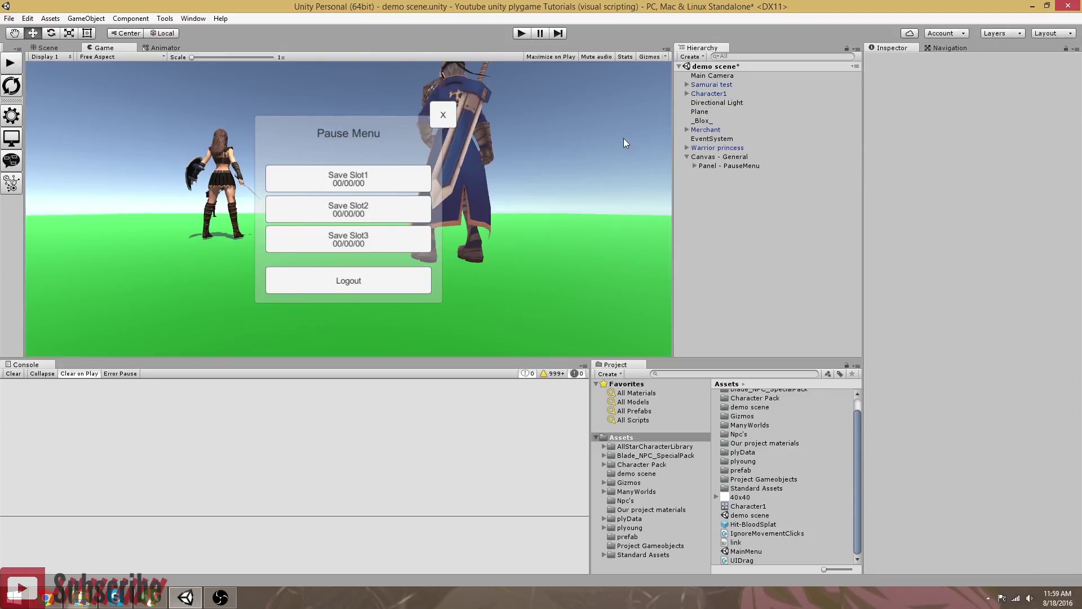
Try a Canvas Scaler Match value of 0 on Canvas - General, and return it to 0.5
left_click(708, 165)
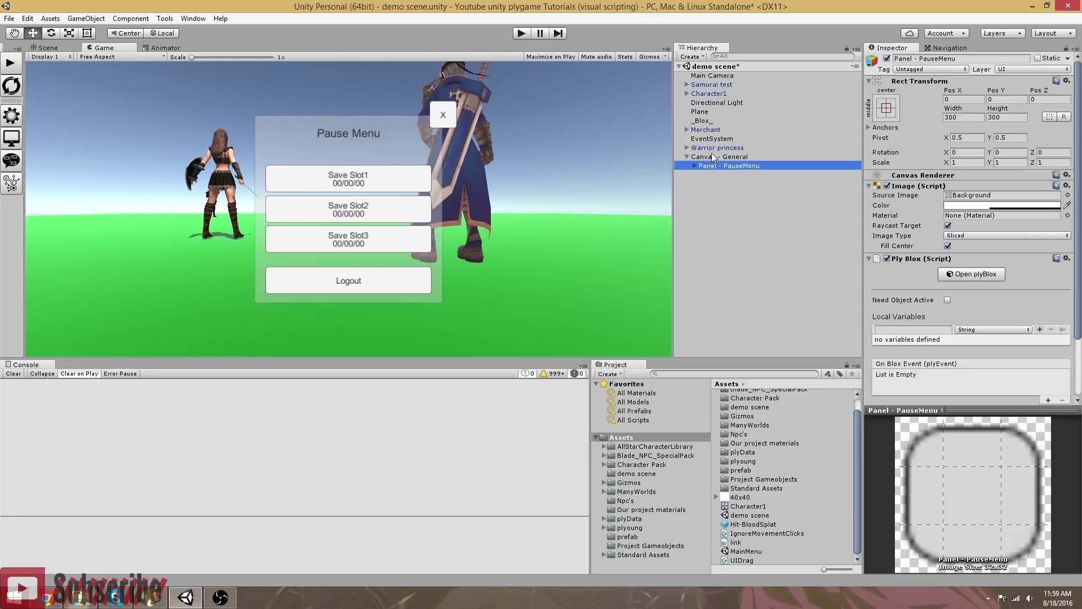
left_click(712, 157)
scroll(993, 279, "down", 1)
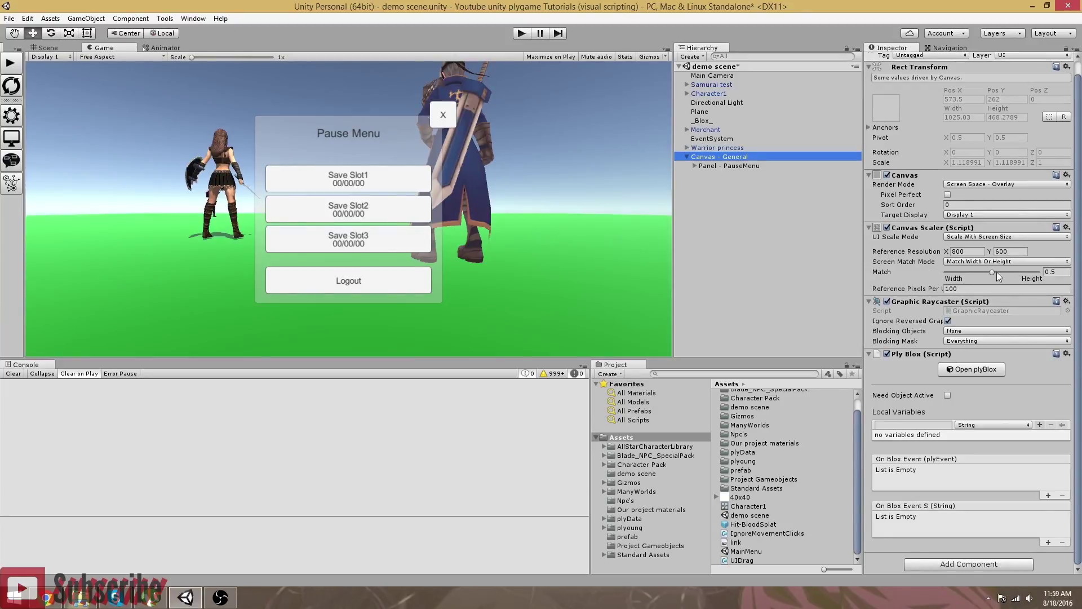
left_click_drag(994, 273, 938, 276)
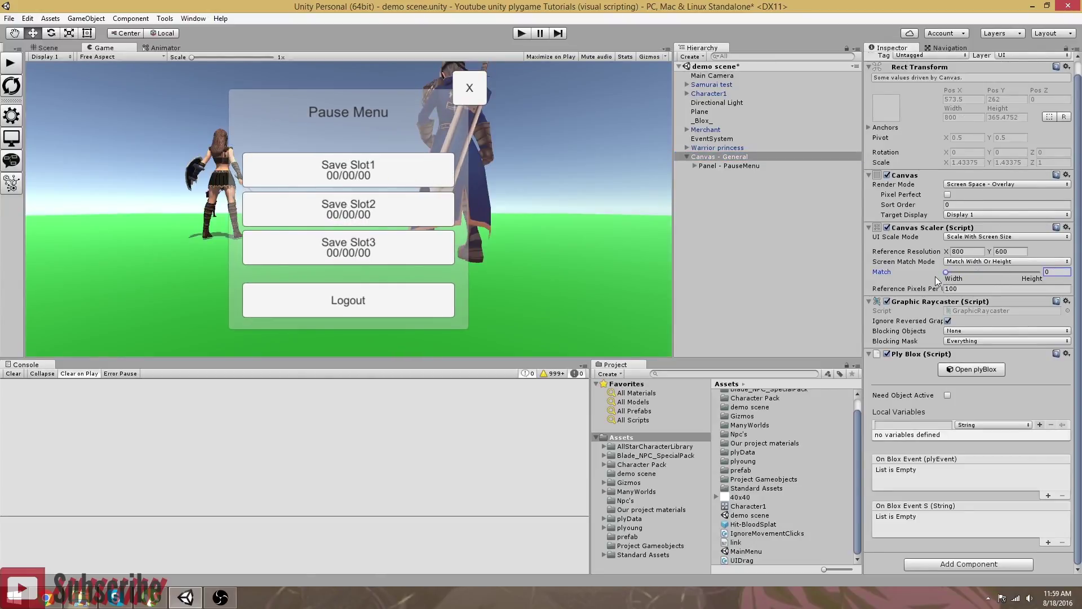
left_click_drag(936, 277, 985, 278)
key("BackSpace")
key("BackSpace")
key("BackSpace")
type("5")
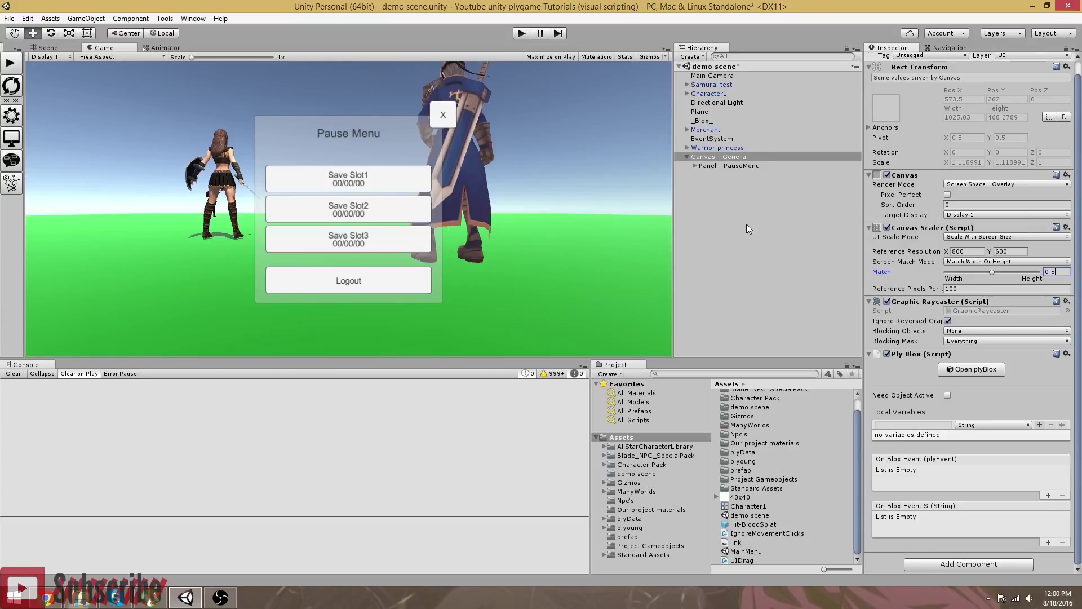
left_click(760, 255)
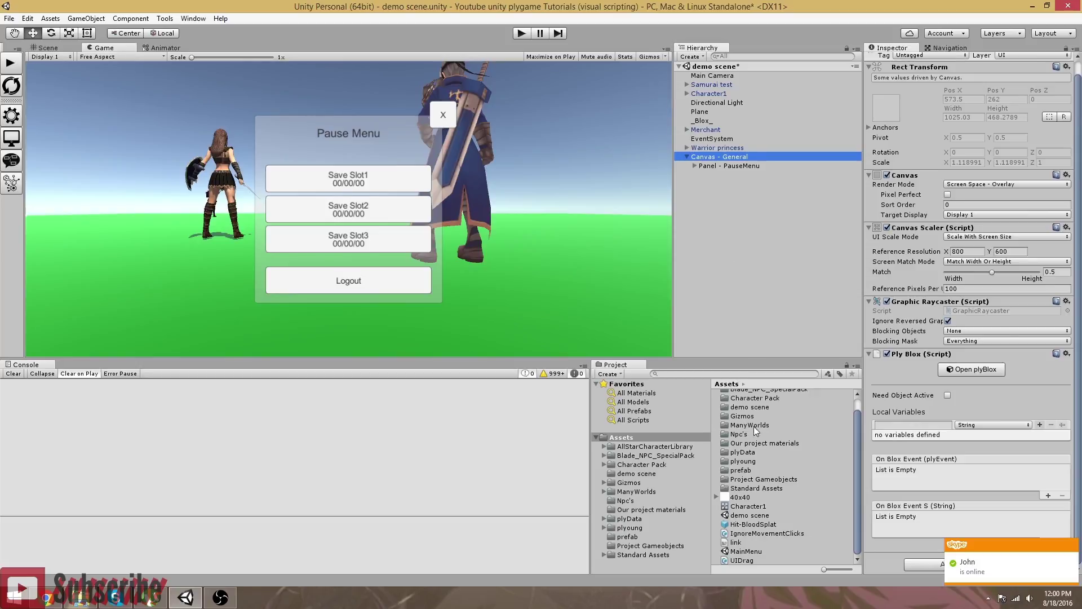
Open the MainMenu scene, saving the demo scene's changes, and inspect the Canvas Scaler settings of Canvas - MainMenu
left_click(747, 552)
double_click(747, 552)
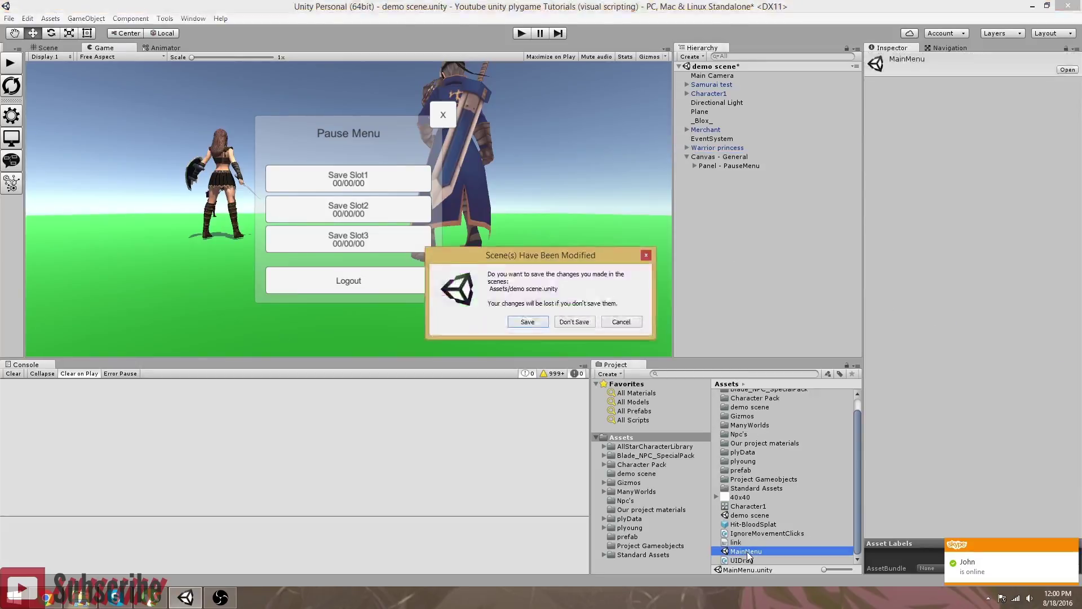
left_click(528, 322)
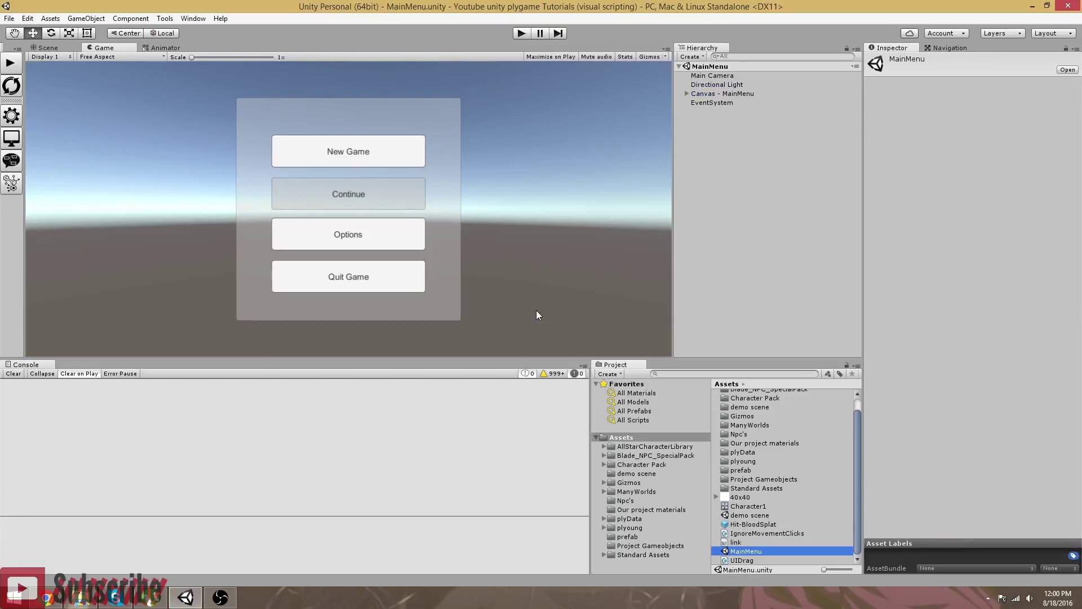
left_click(709, 93)
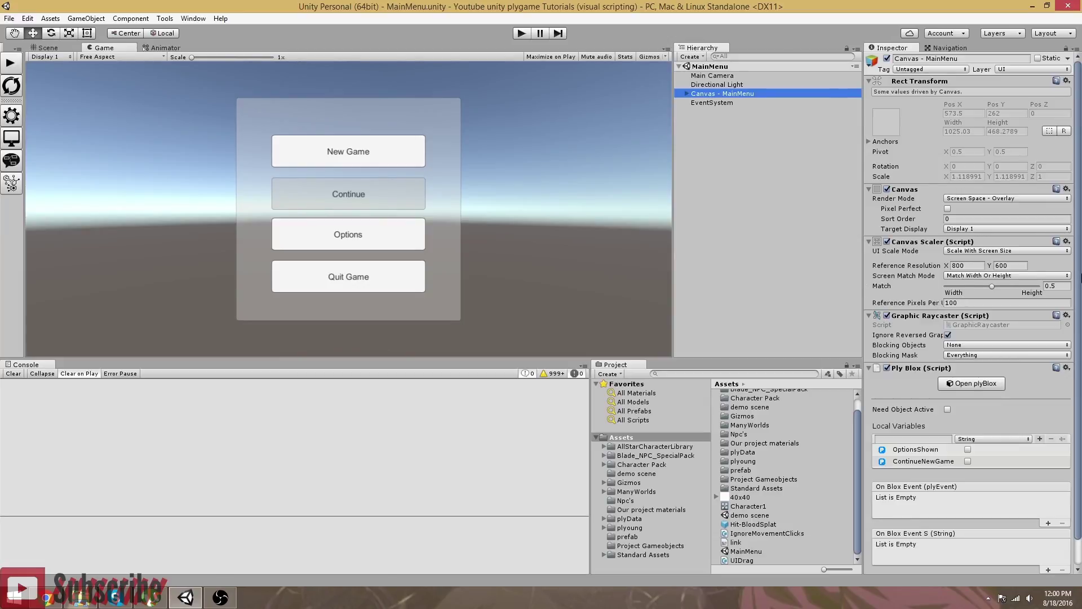
left_click(771, 170)
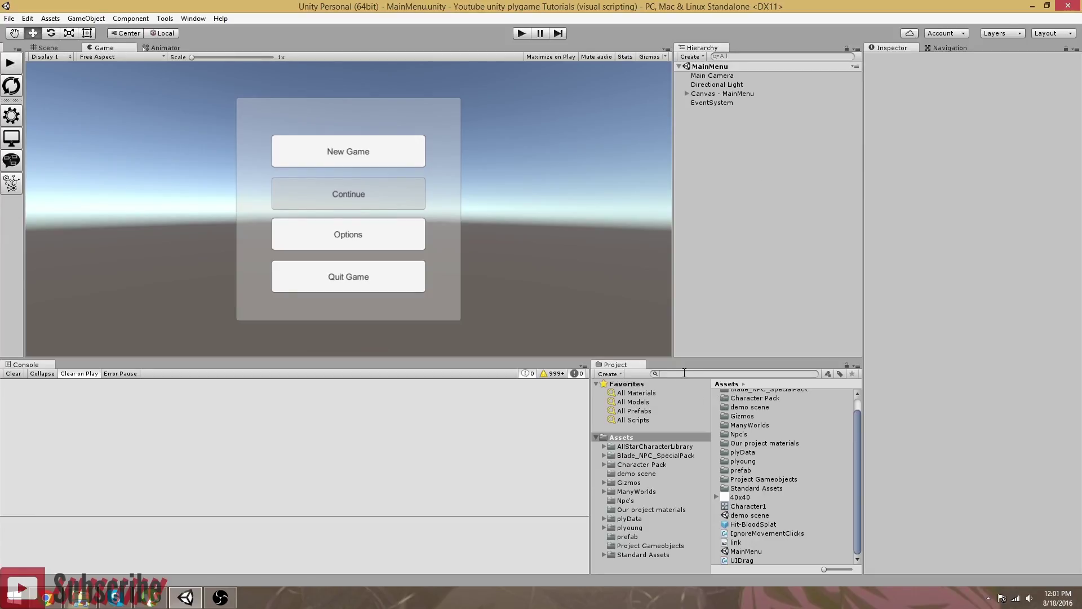
Search the project assets for rpg_ui and open the rpg_ui scene
type("alg")
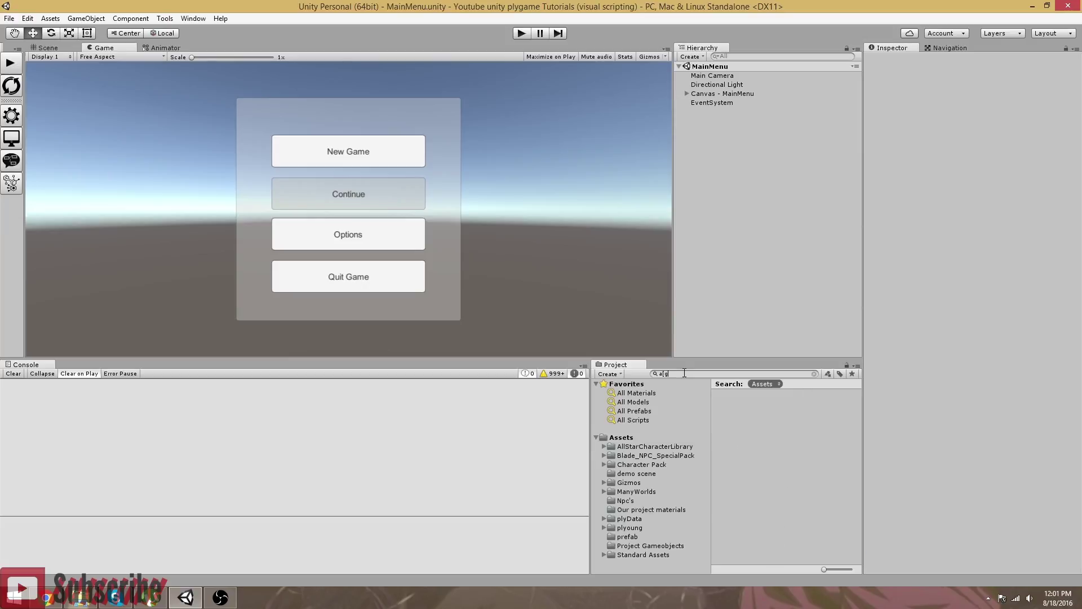
type("[g")
key("BackSpace")
key("BackSpace")
key("BackSpace")
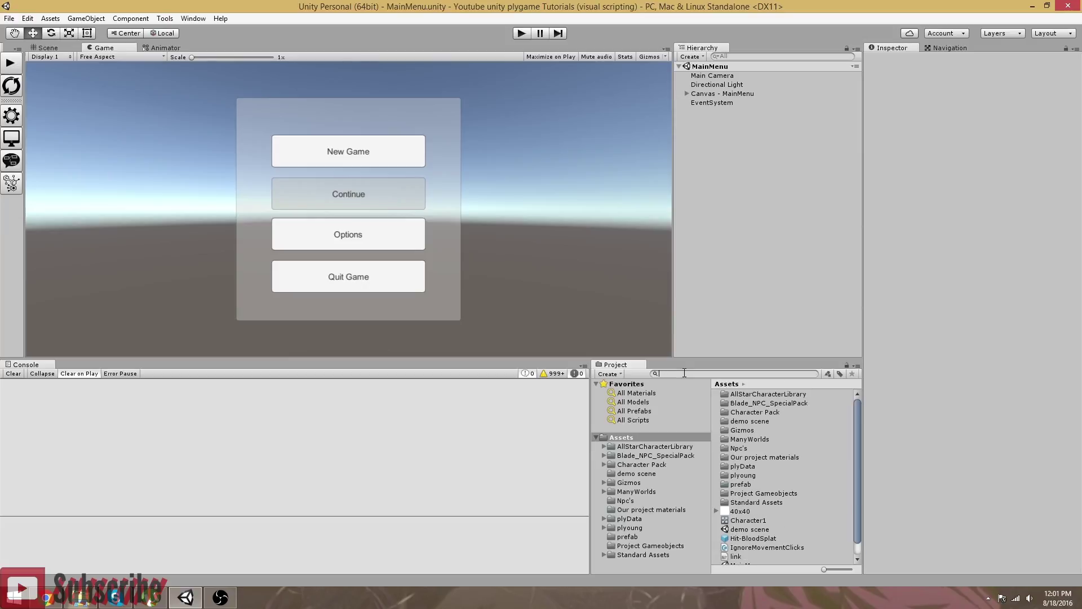
type("rpg_ui")
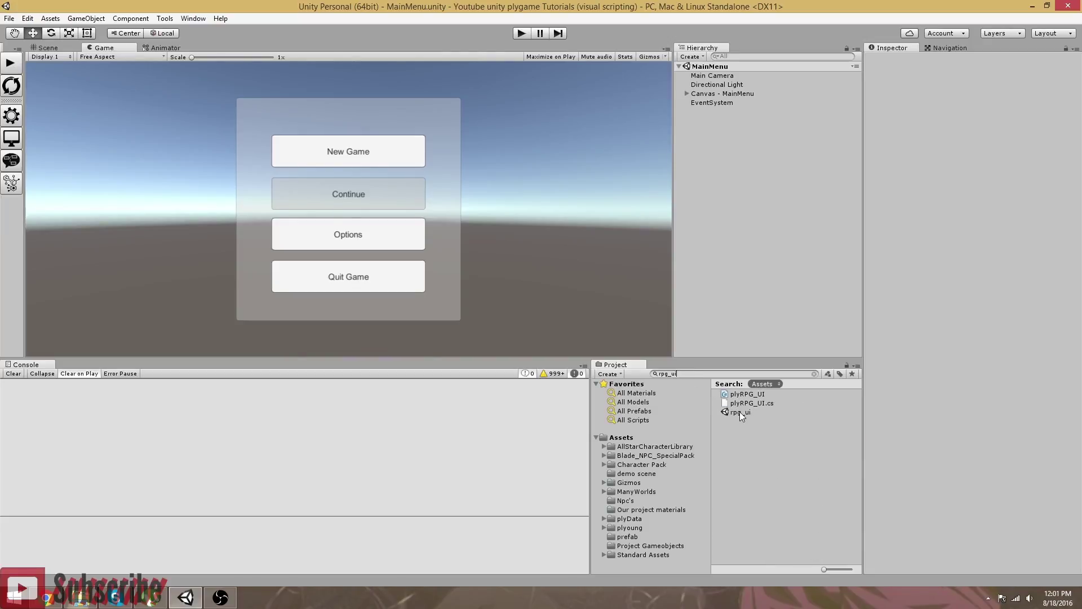
double_click(739, 412)
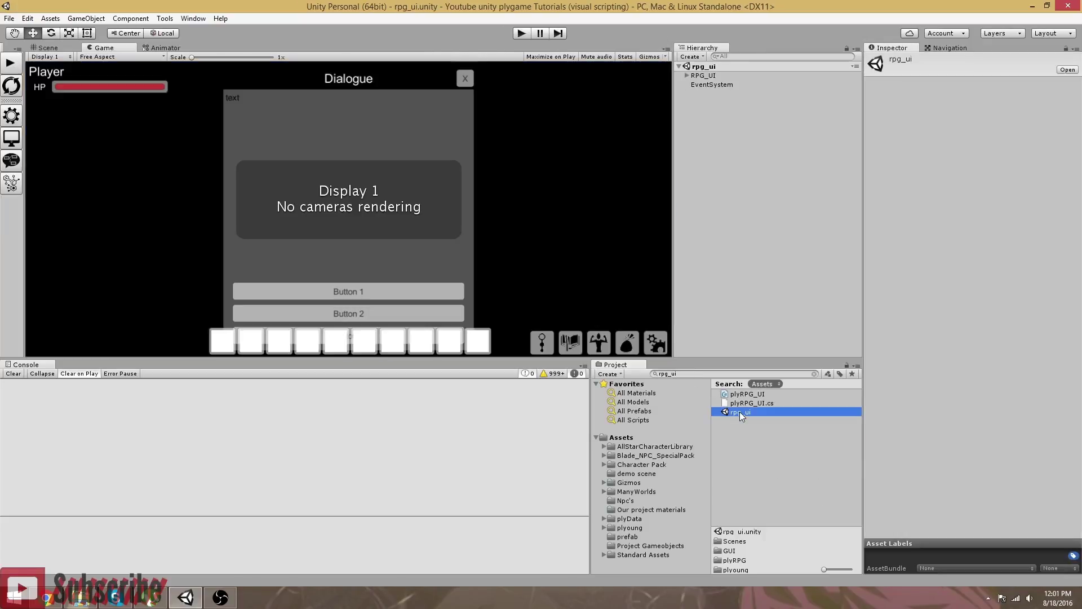
Deactivate the Dialogue object under RPG_UI
left_click(687, 75)
left_click(713, 121)
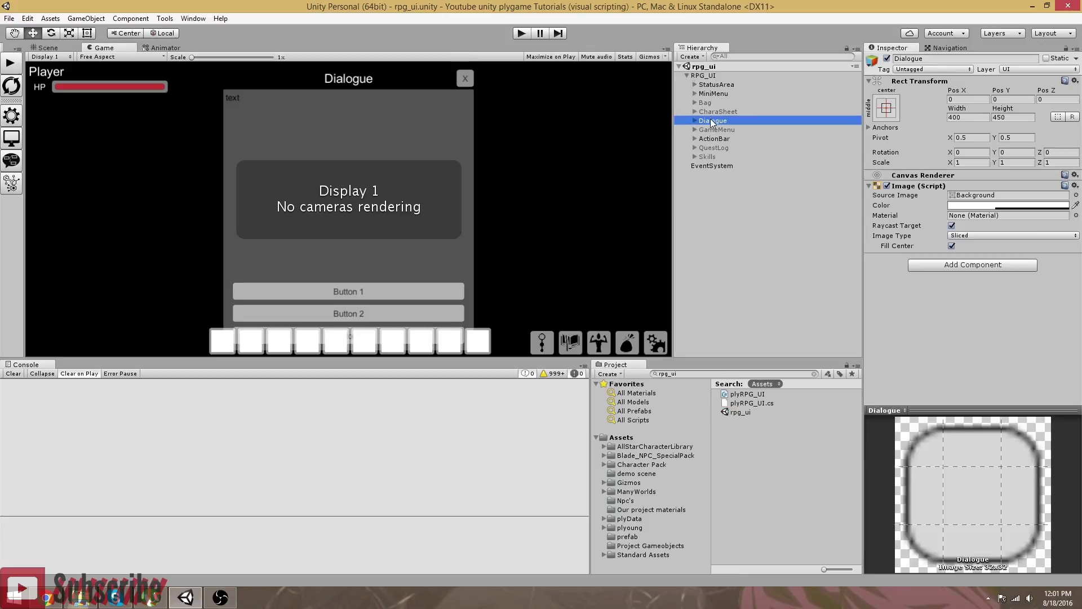
left_click(887, 58)
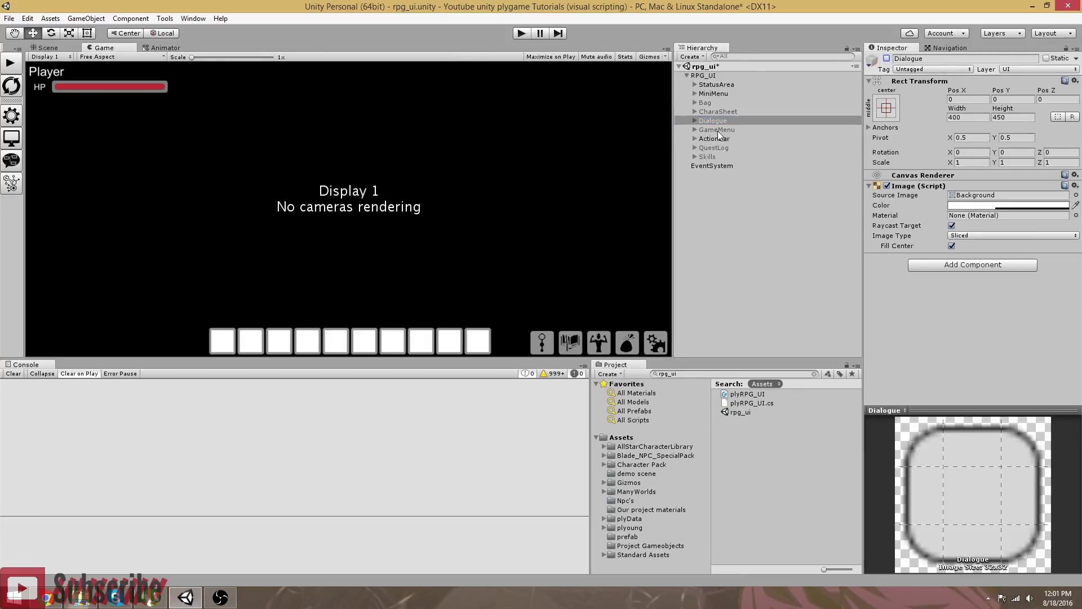
Inspect the Canvas Scaler settings of RPG_UI and save the scene
left_click(704, 75)
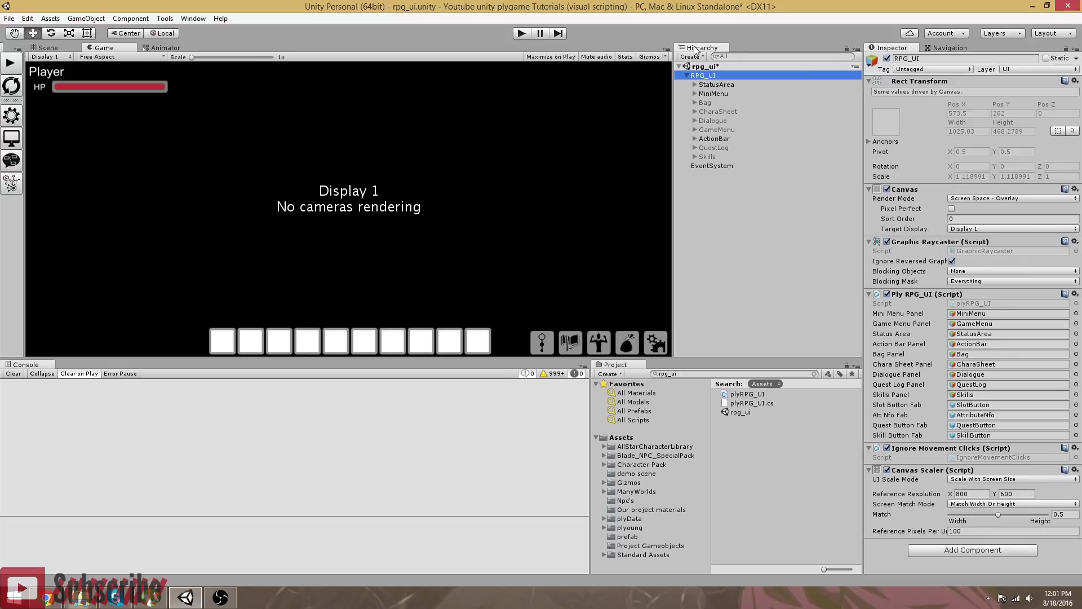
left_click(758, 311)
key("ctrl+s")
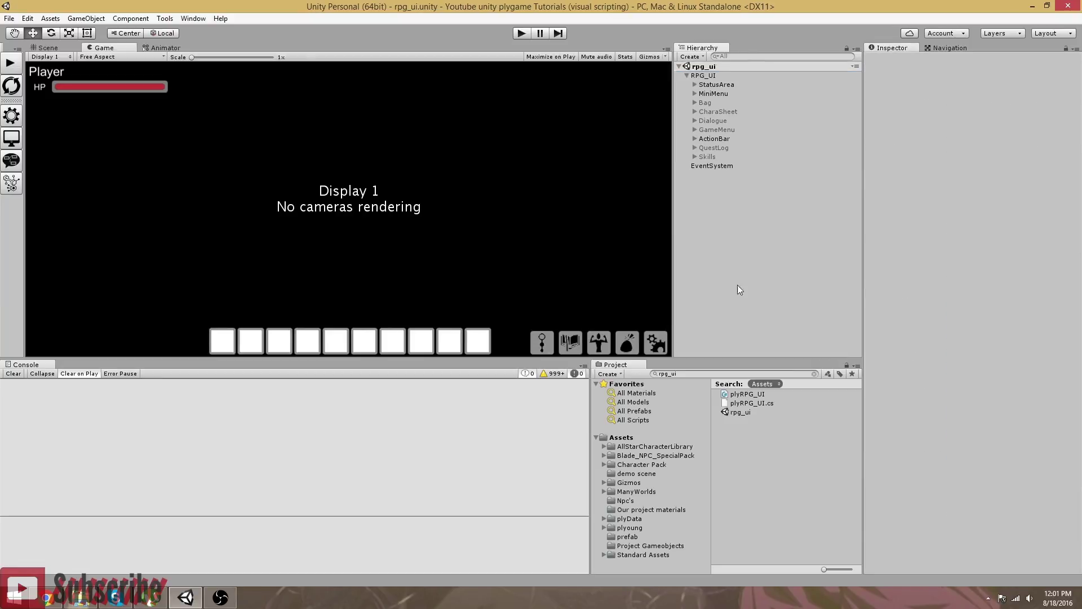
Reopen the demo scene and deactivate Panel - PauseMenu under Canvas - General, saving the scene
left_click(623, 437)
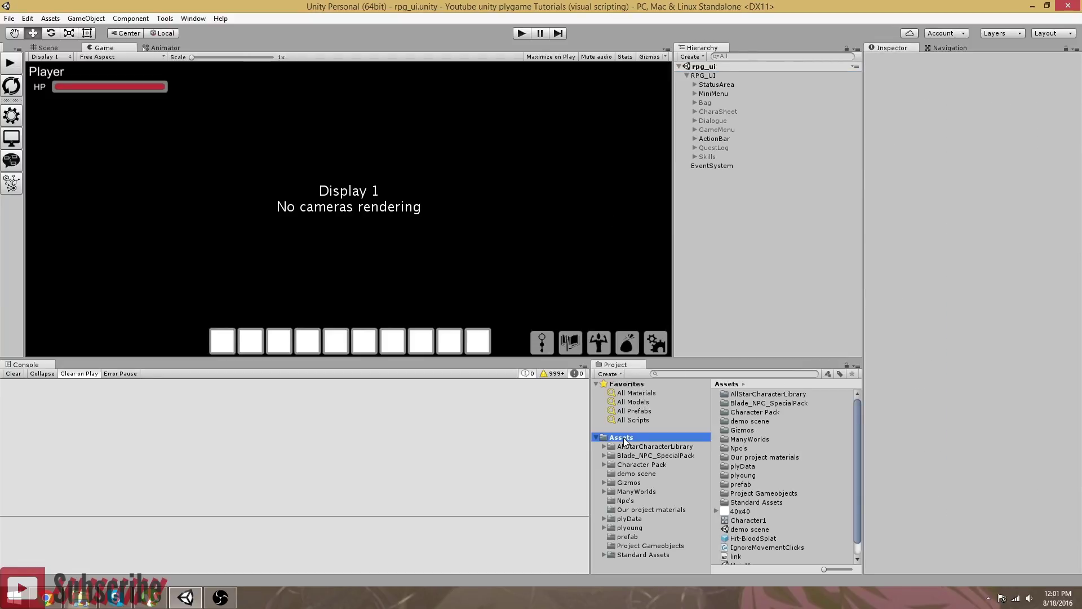
double_click(750, 529)
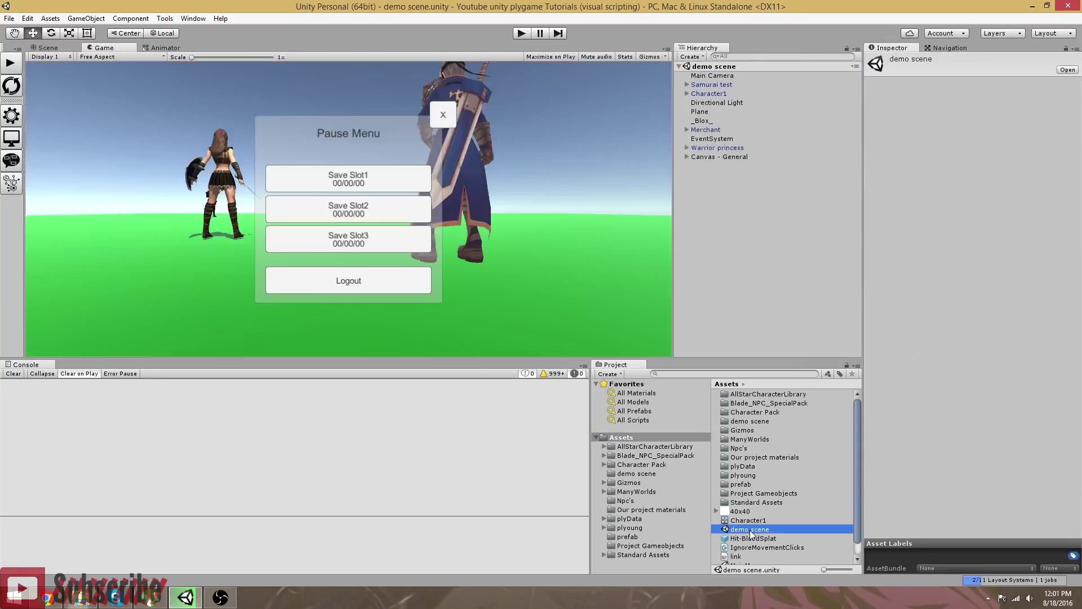
left_click(687, 157)
left_click(711, 166)
left_click(887, 59)
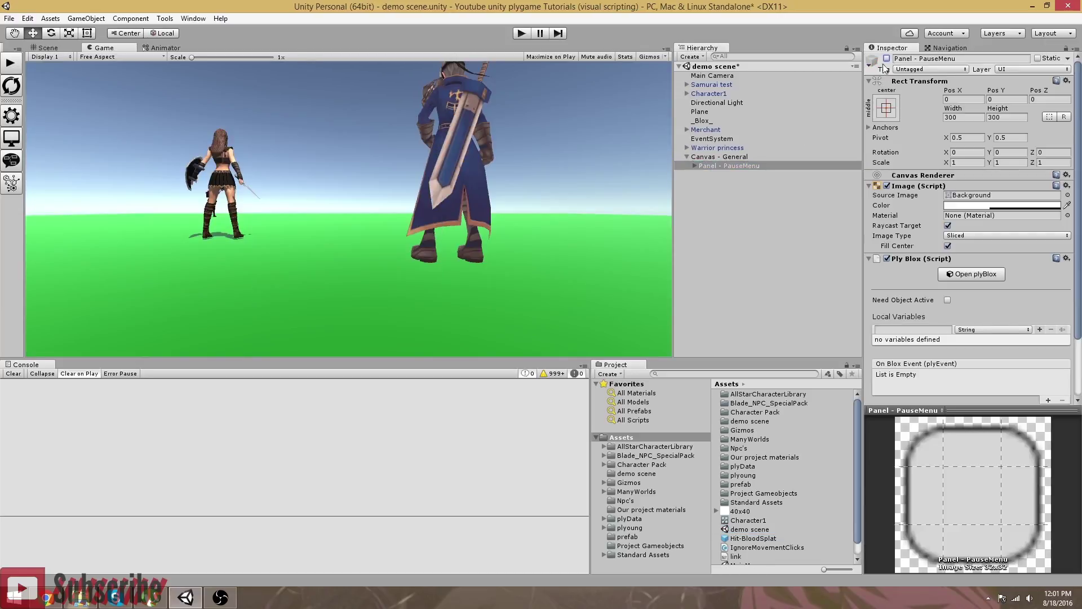
left_click(699, 158)
left_click(705, 207)
key("ctrl+s")
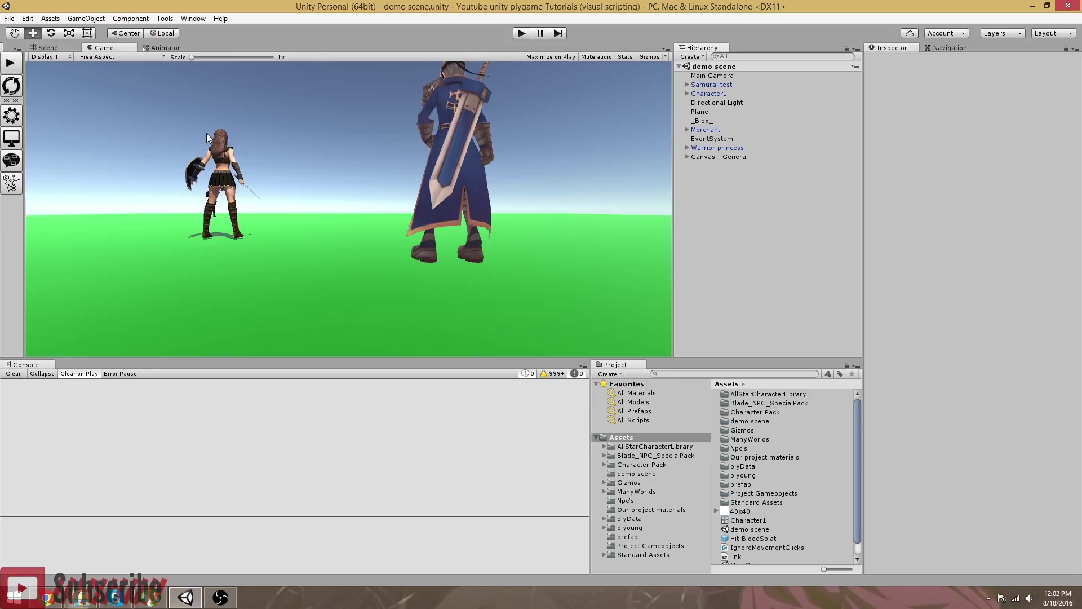
Stop the first plyGame test run and run the game again with Maximize on Play enabled
left_click(11, 63)
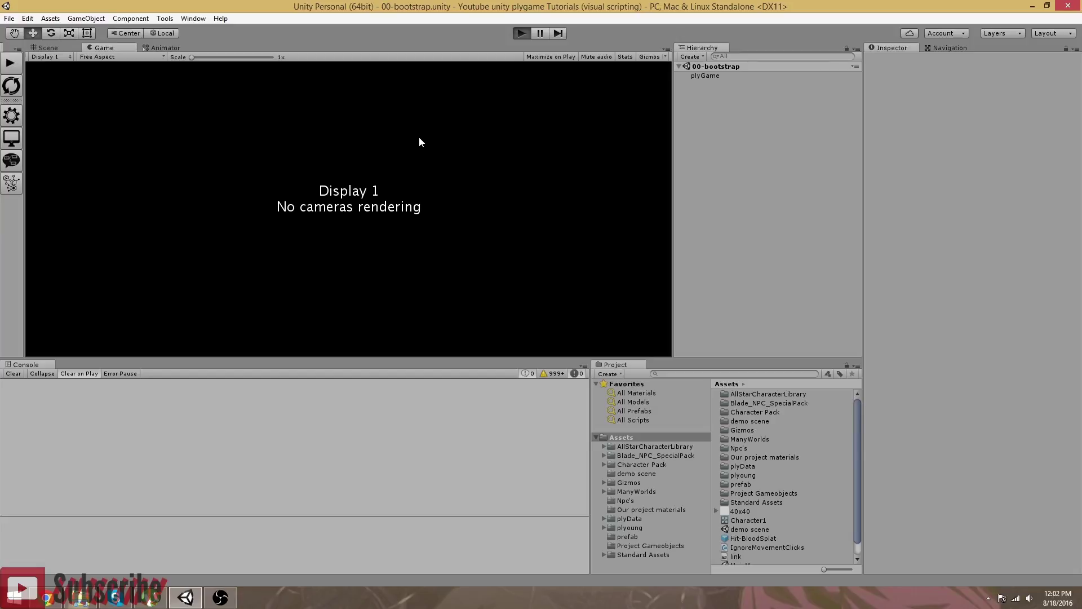
left_click(521, 33)
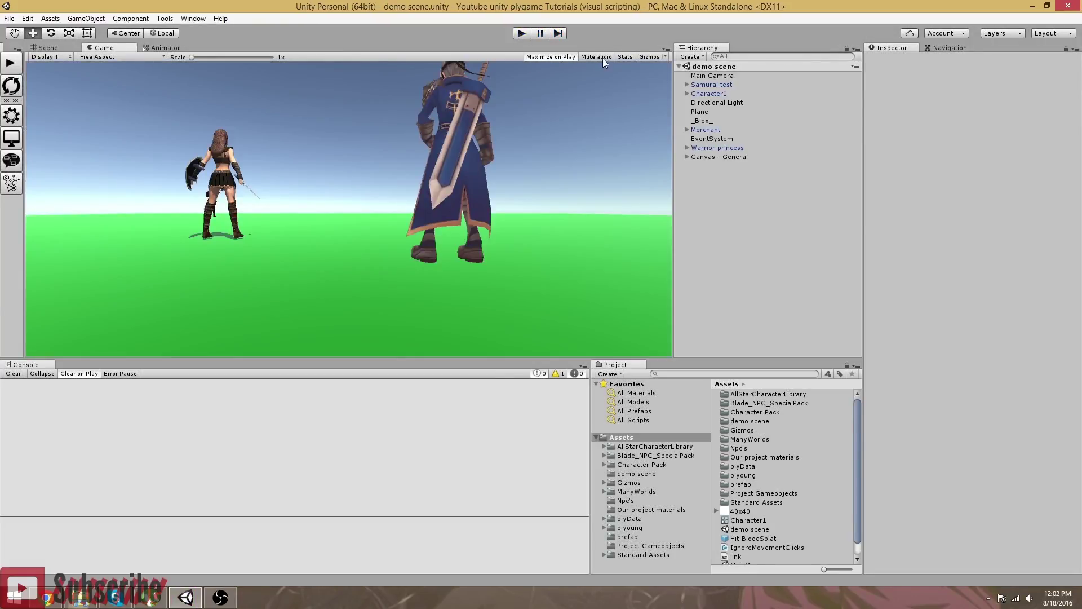
left_click(11, 65)
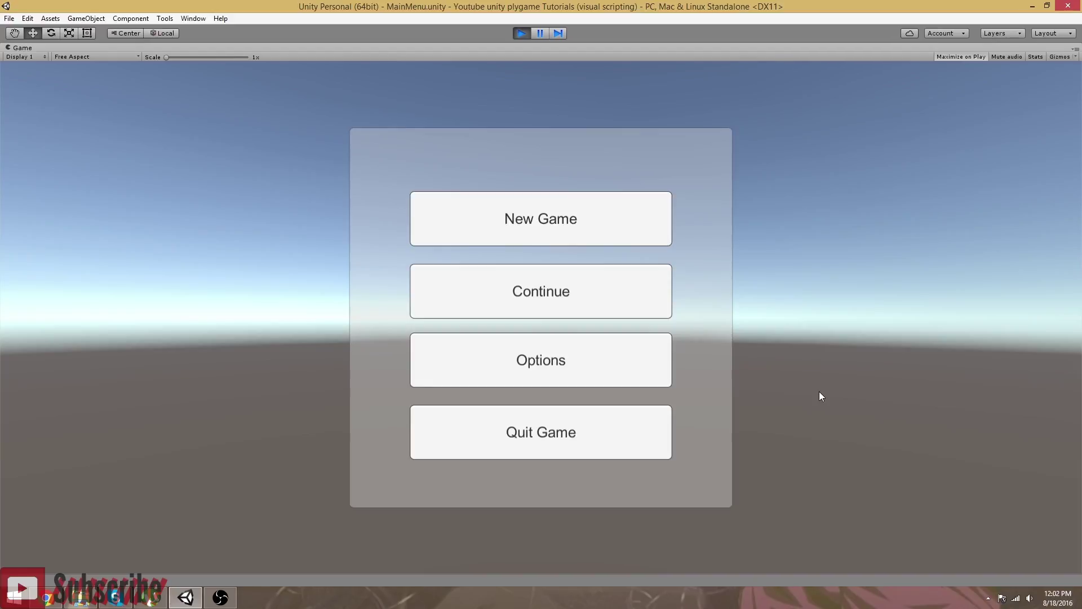
Start and confirm a new game from the main menu, and test moving the camera and character in the scene
left_click(529, 222)
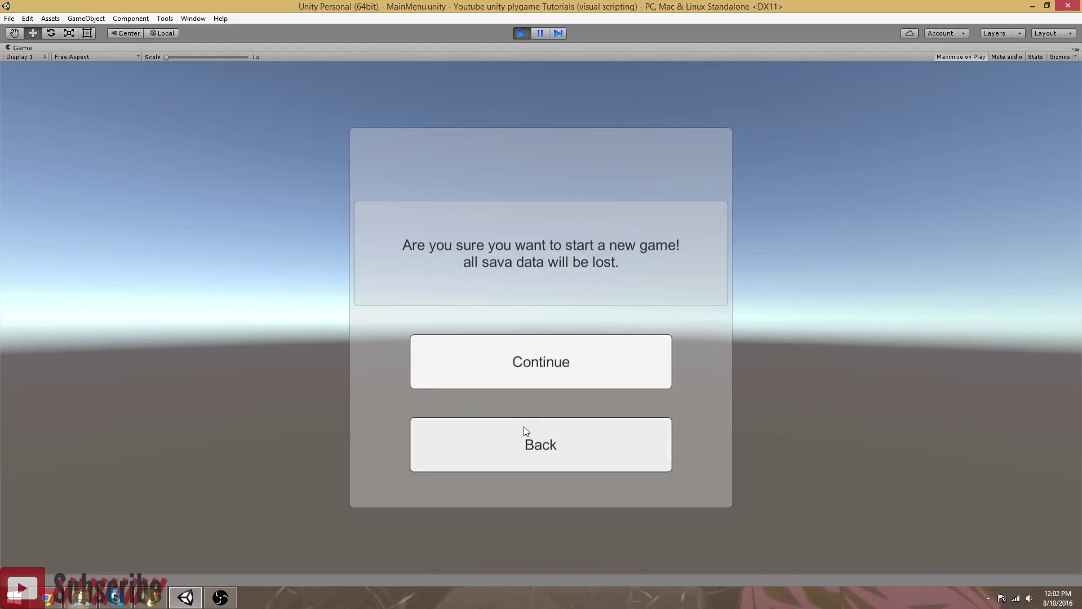
left_click(538, 364)
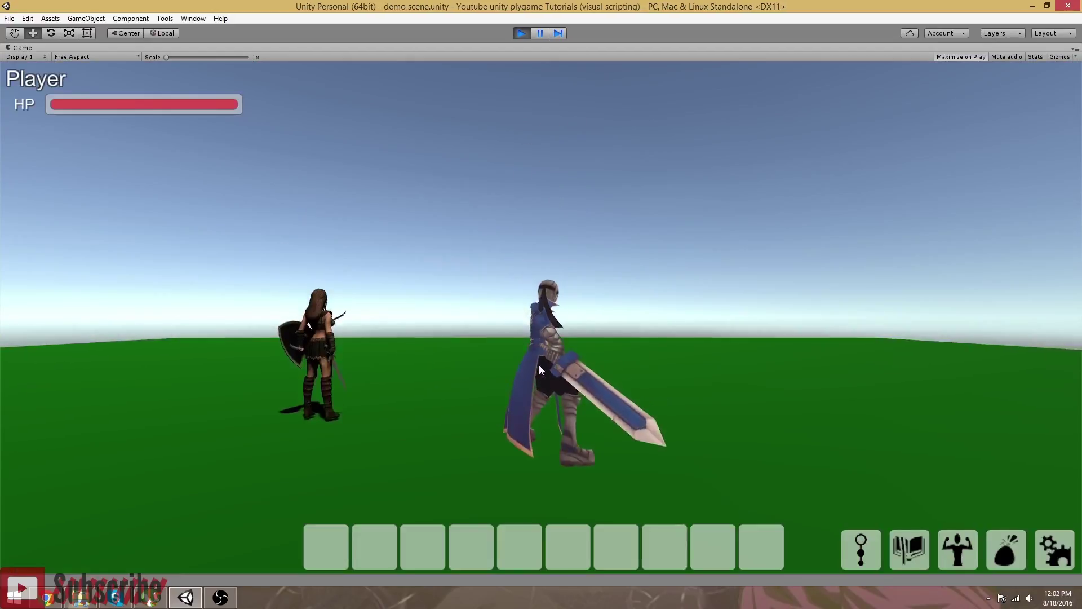
right_click_drag(820, 305, 790, 372)
key("w")
key("s")
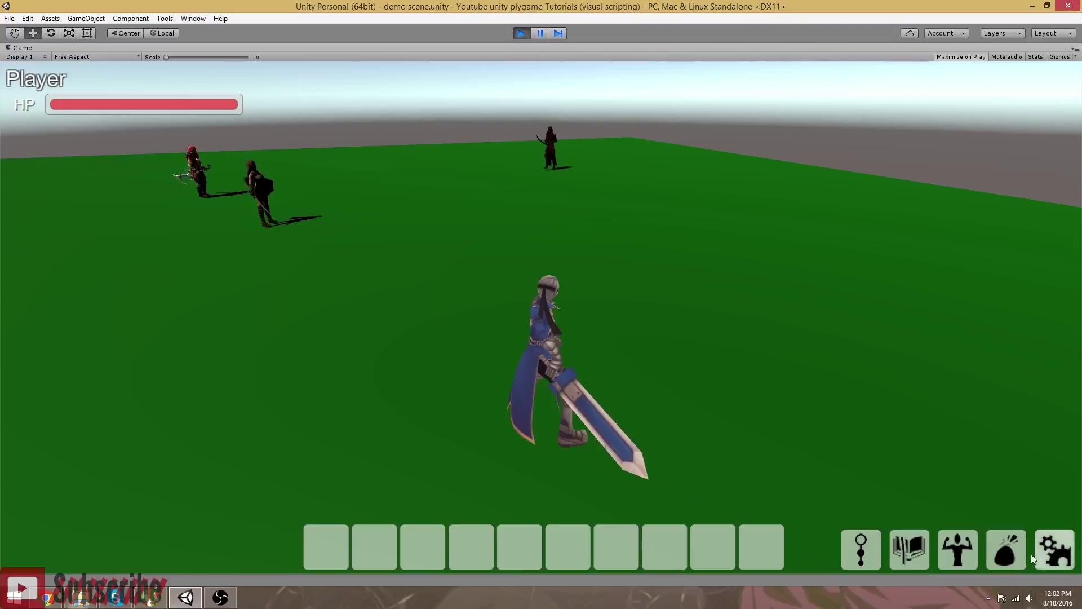
Open and close the pause menu in the running game, and stop the test run
key("Escape")
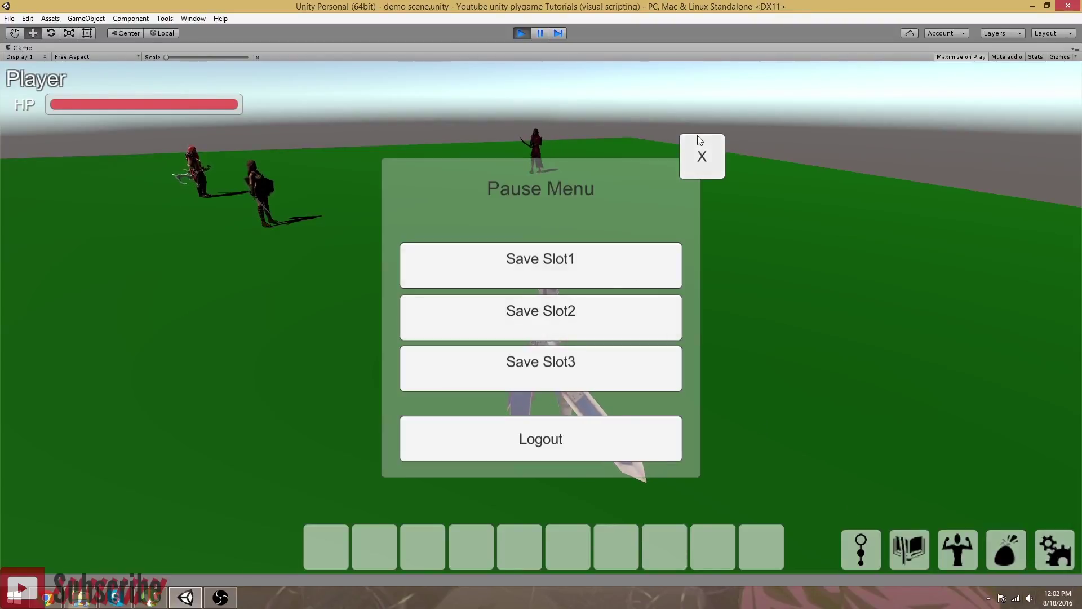
left_click(702, 162)
left_click(518, 37)
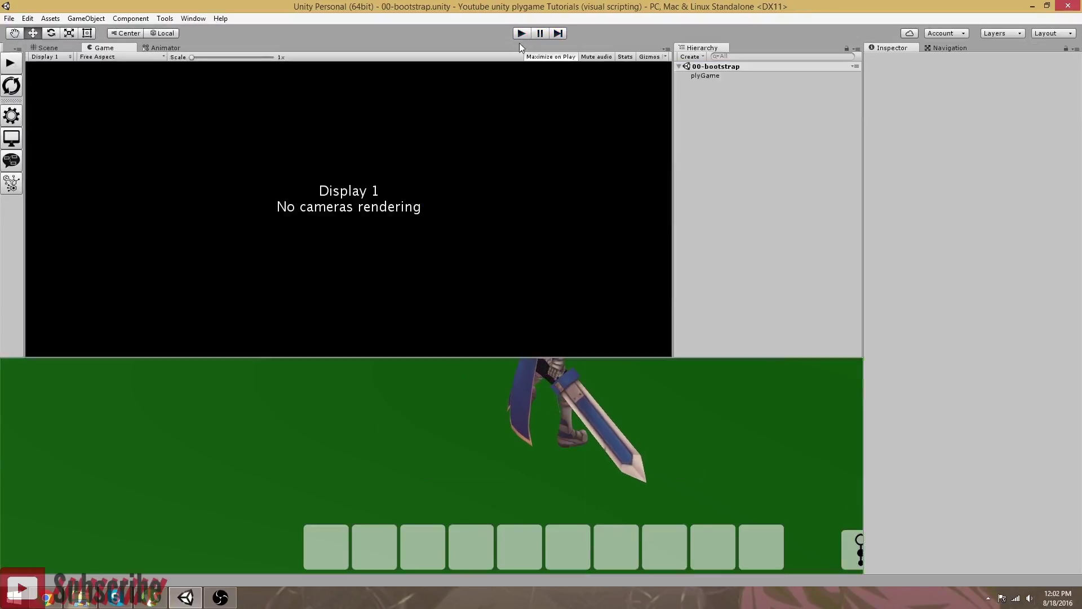
Set the Canvas Scaler's Match value on Canvas - General to 0.7
left_click(702, 158)
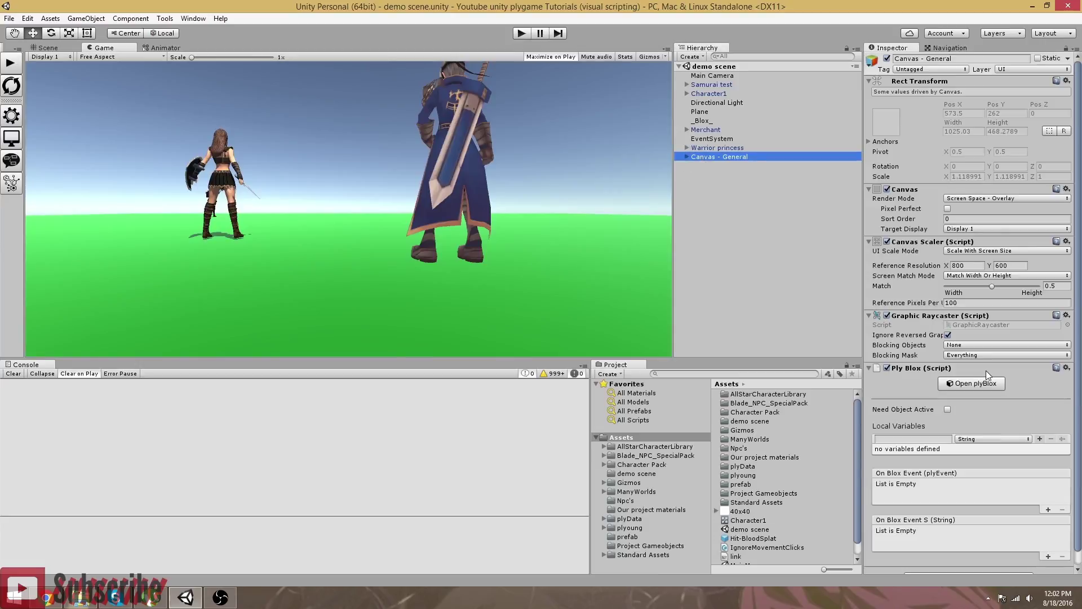
scroll(989, 370, "down", 1)
left_click(1052, 272)
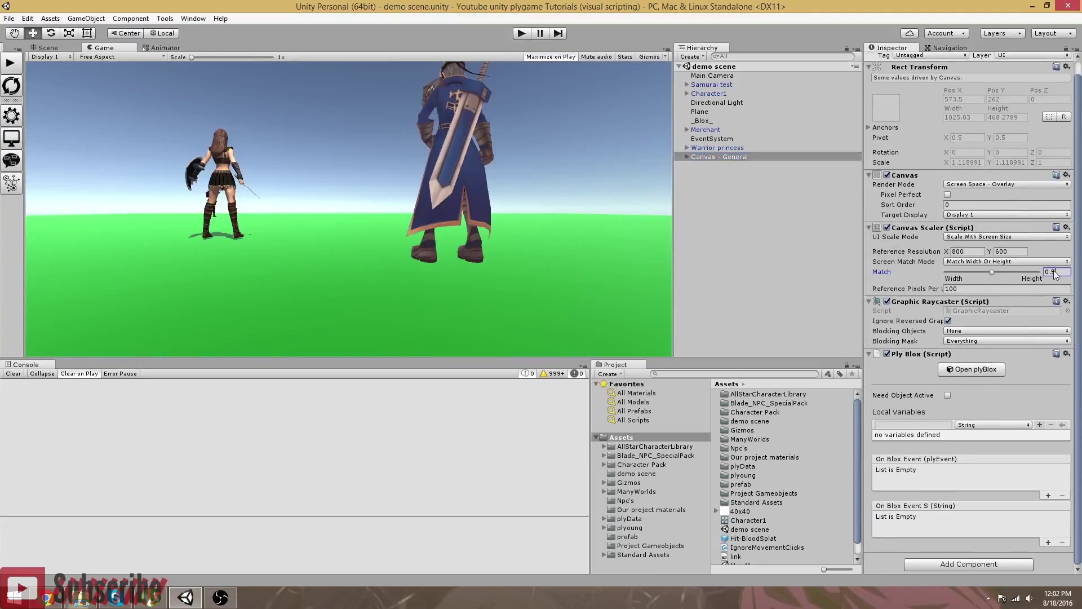
key("BackSpace")
type("7")
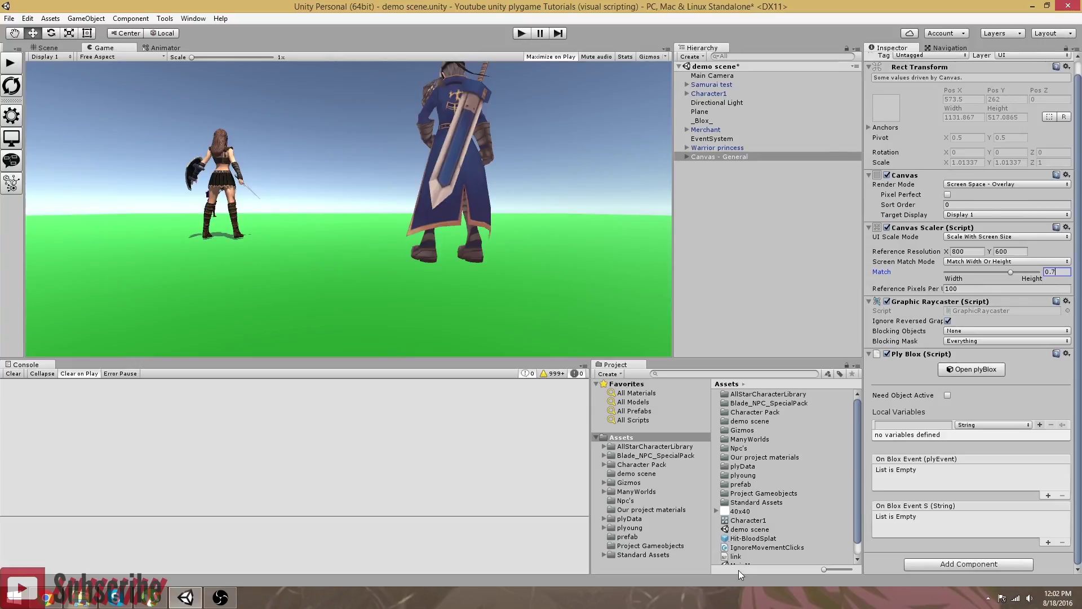
Open the MainMenu scene, saving the demo scene, and set the Canvas Scaler's Match on Canvas - MainMenu to 0.7
scroll(741, 523, "down", 1)
double_click(736, 552)
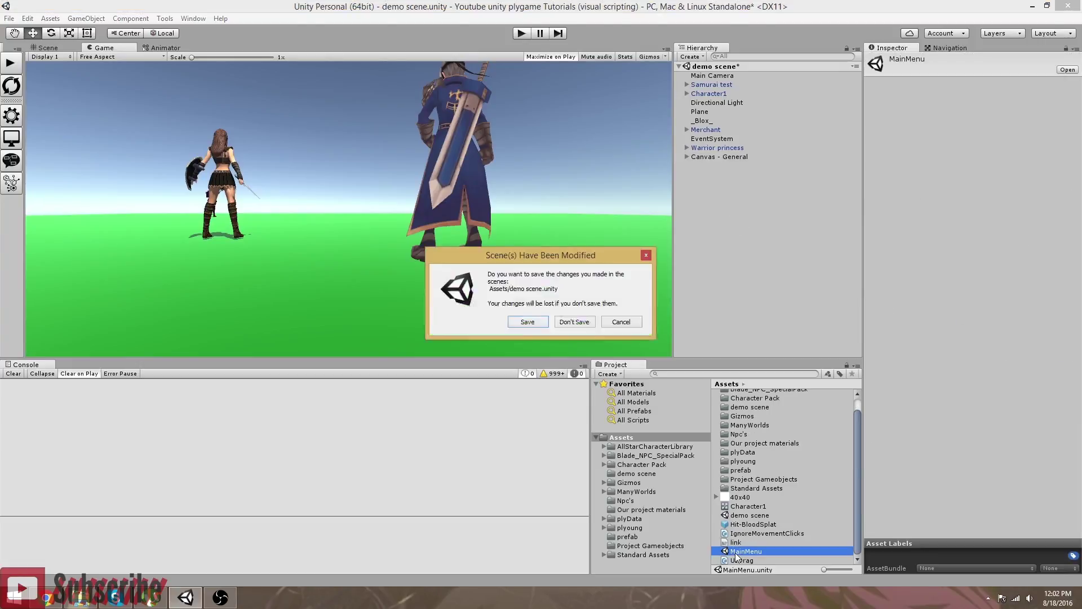
left_click(536, 323)
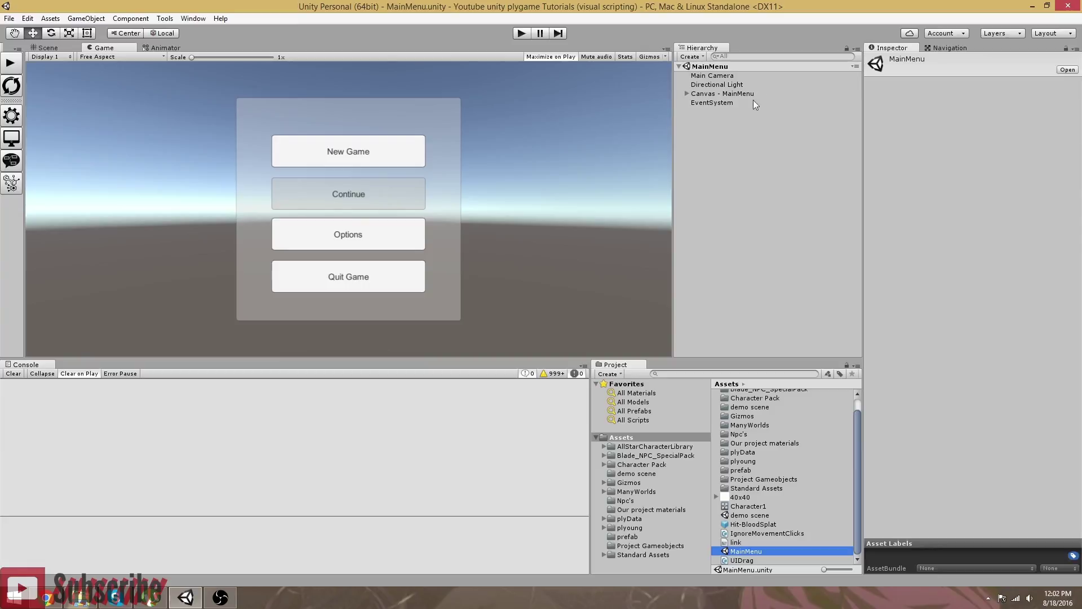
left_click(732, 93)
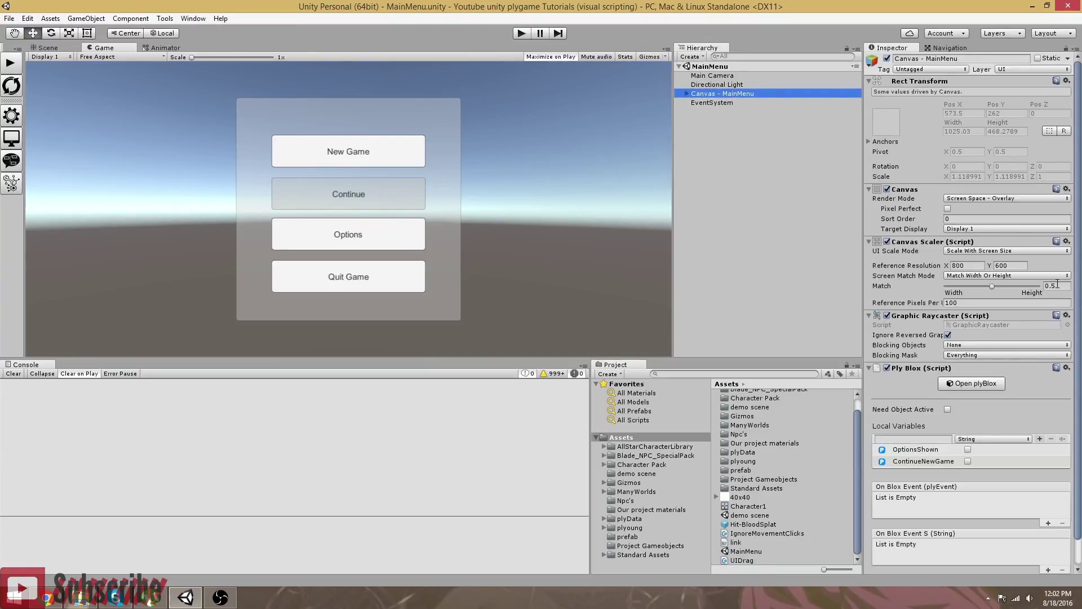
left_click(1056, 285)
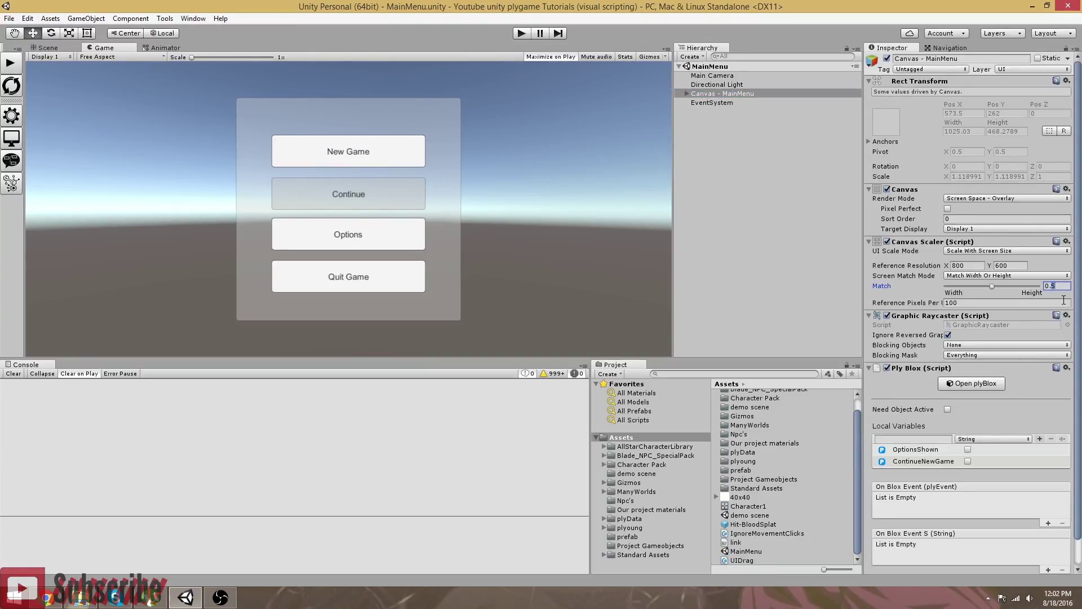
type("0.7")
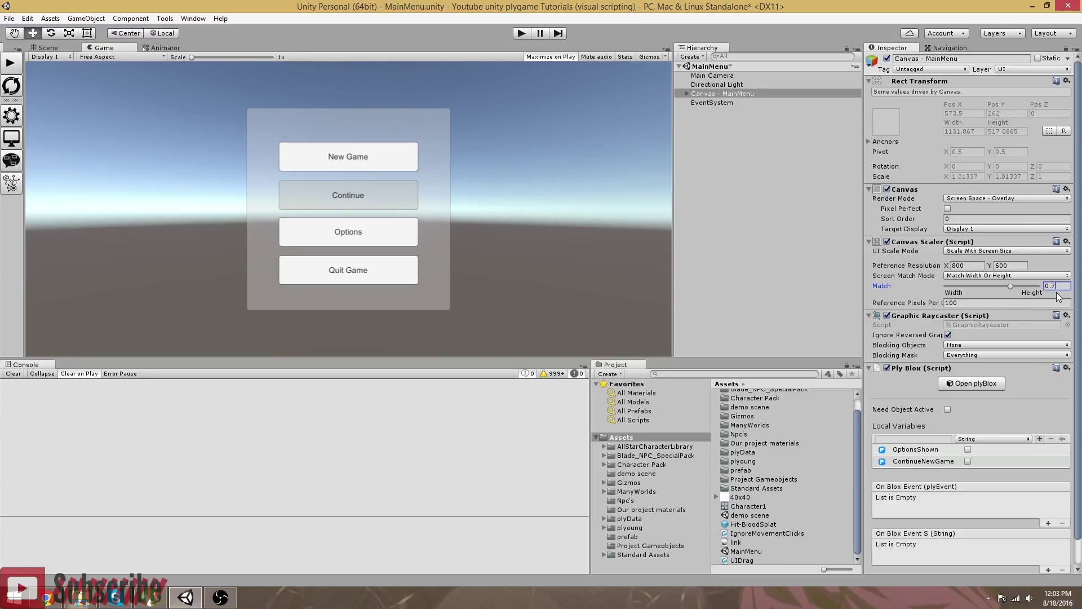
Search the project assets for rpg_ui and open that scene, saving the changes to MainMenu
scroll(767, 476, "up", 1)
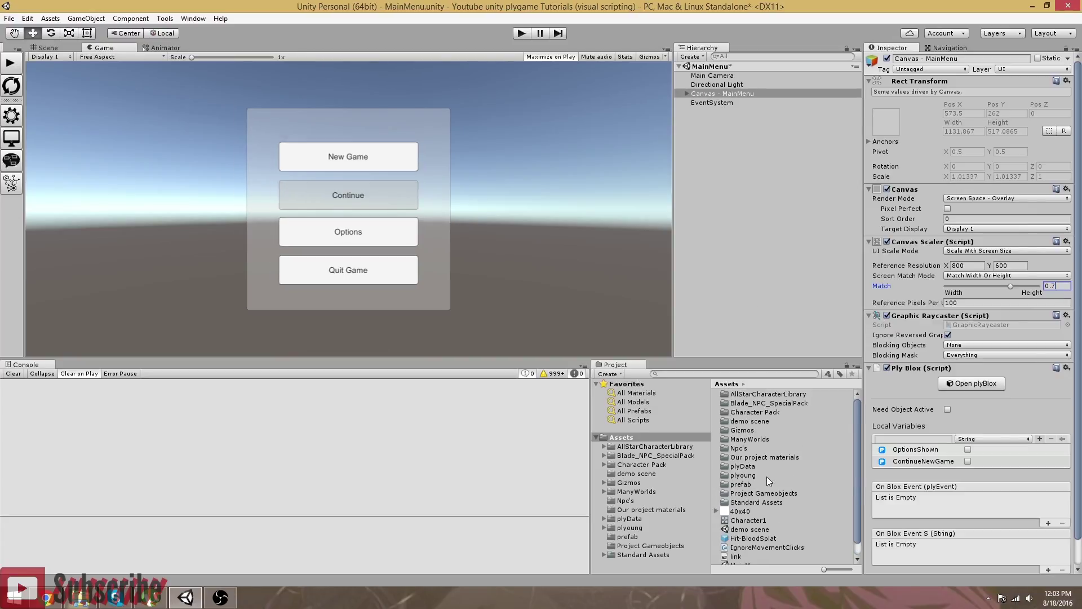
left_click(744, 373)
type("rpg_ui")
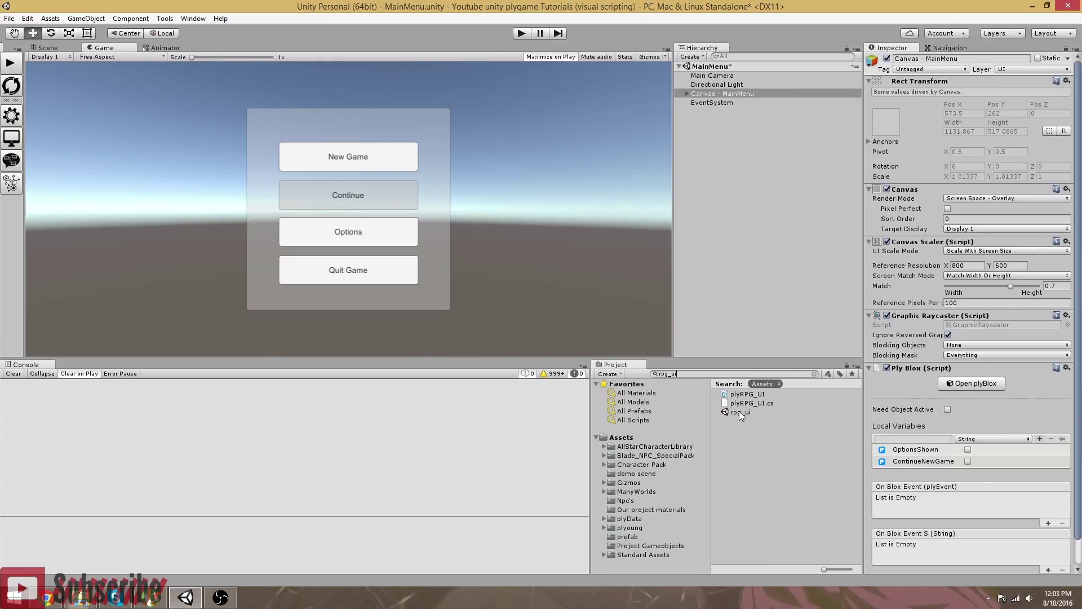
double_click(738, 411)
left_click(533, 323)
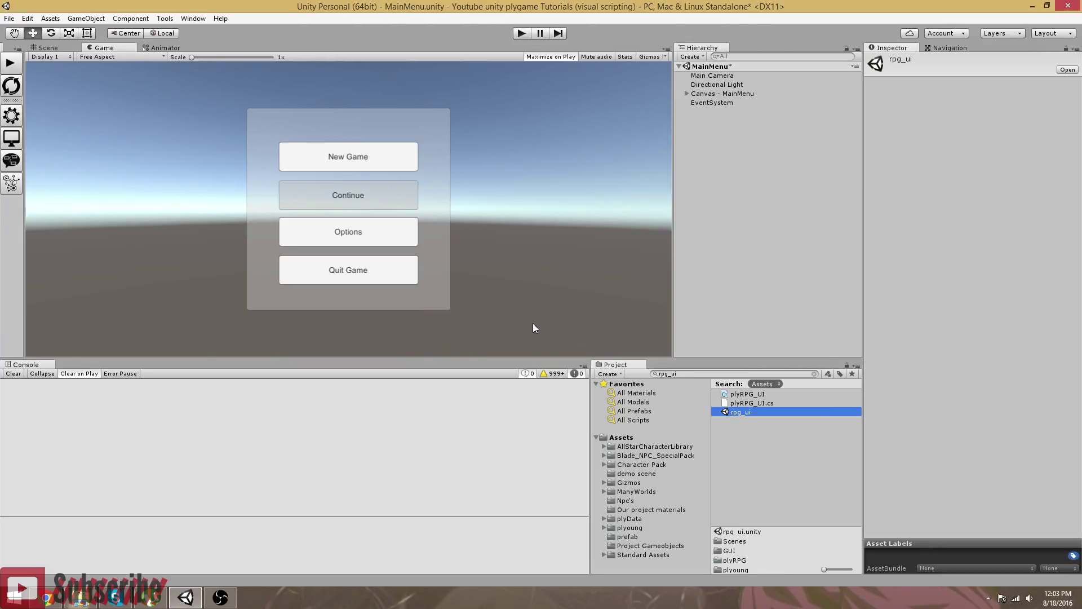
Set the Canvas Scaler's Match on the RPG_UI canvas to 0.7 and save the rpg_ui scene
left_click(705, 75)
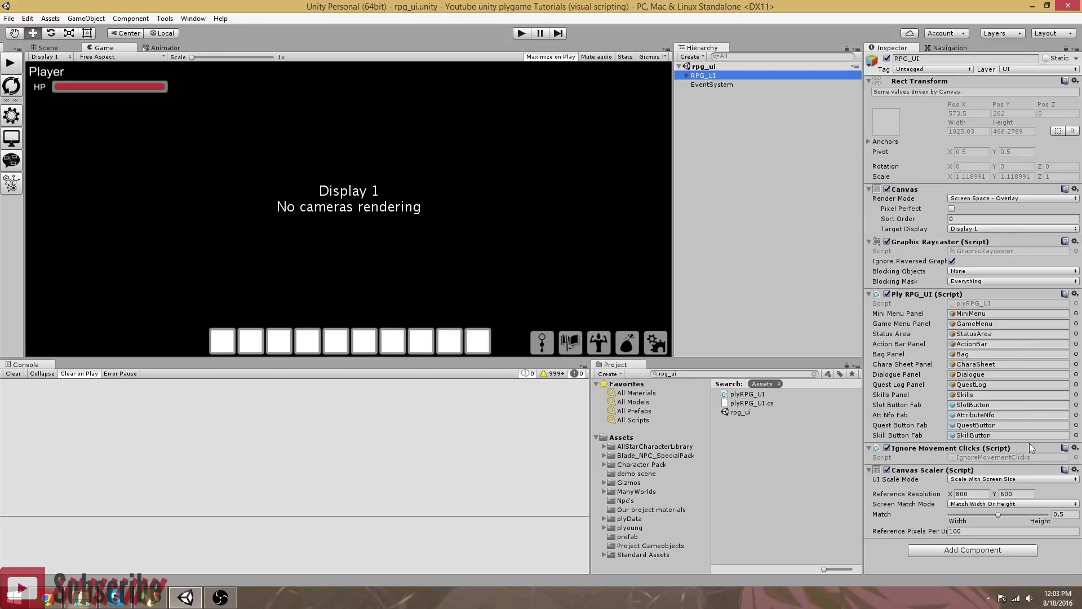
left_click(1060, 513)
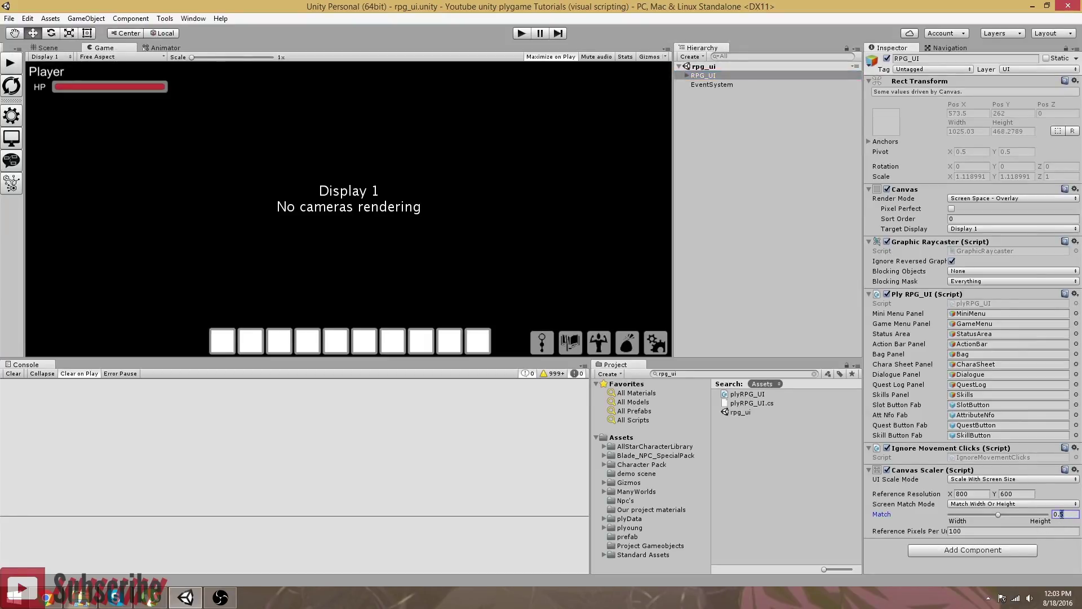
key("BackSpace")
type("7")
left_click(729, 184)
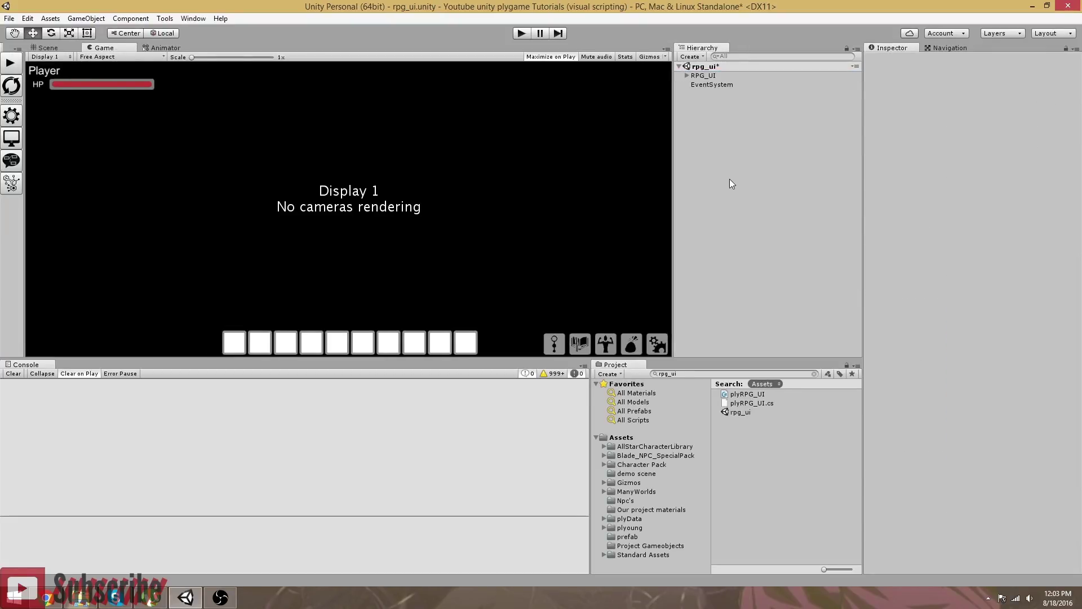
key("ctrl+s")
Return to the Assets folder and reopen the MainMenu scene
left_click(621, 437)
scroll(756, 486, "down", 2)
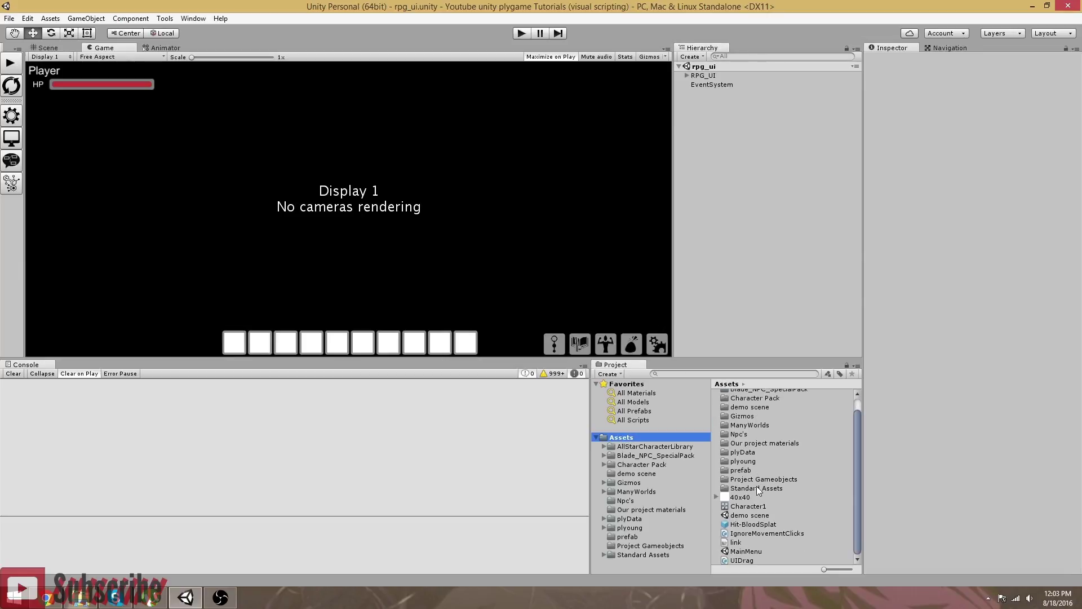
double_click(748, 551)
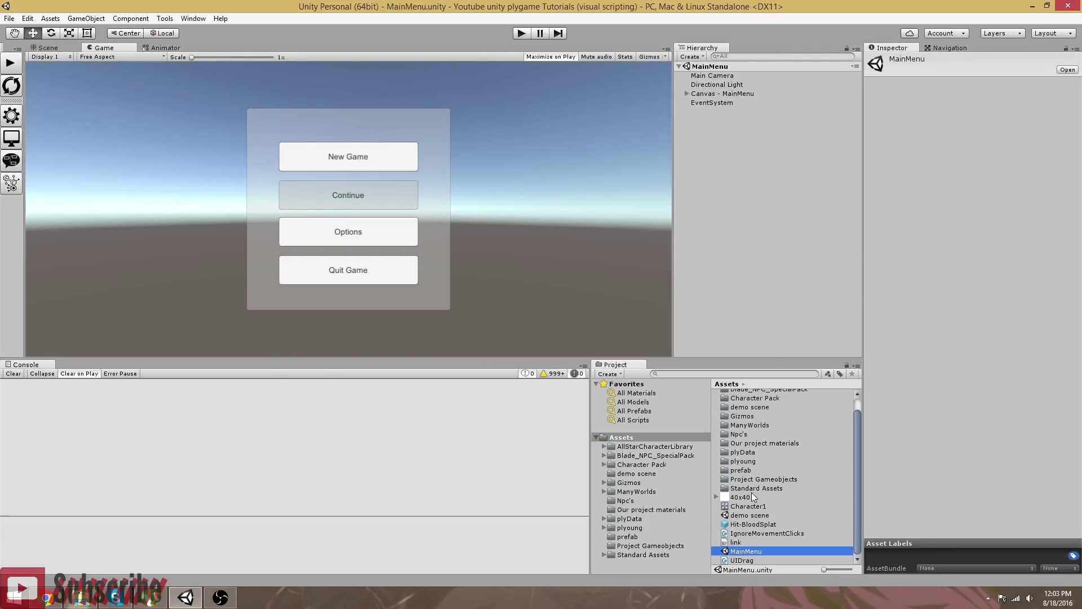
left_click(711, 264)
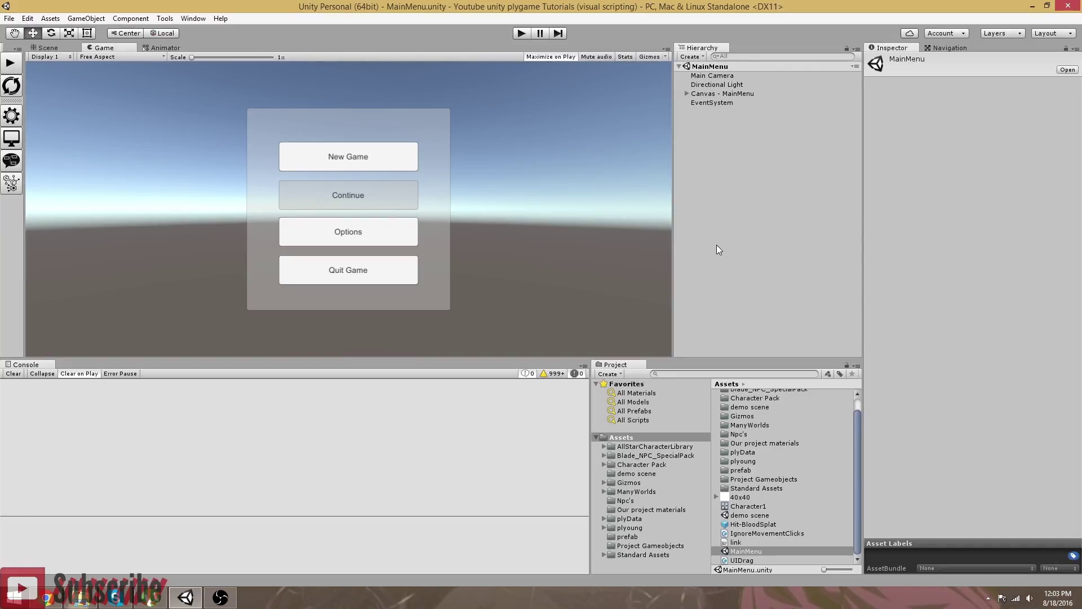
left_click(220, 597)
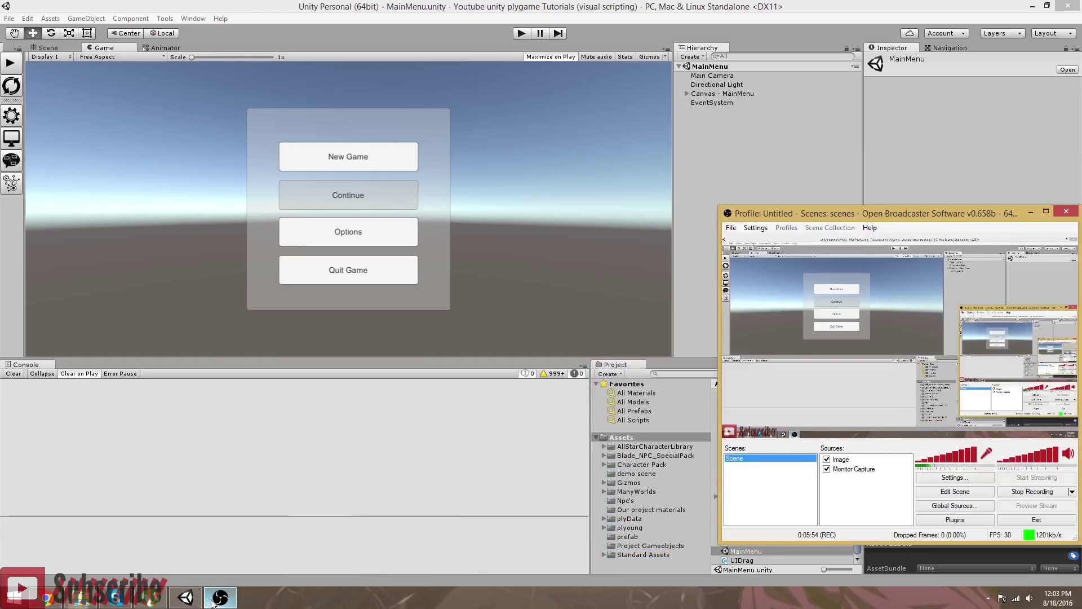
left_click(751, 178)
left_click(219, 599)
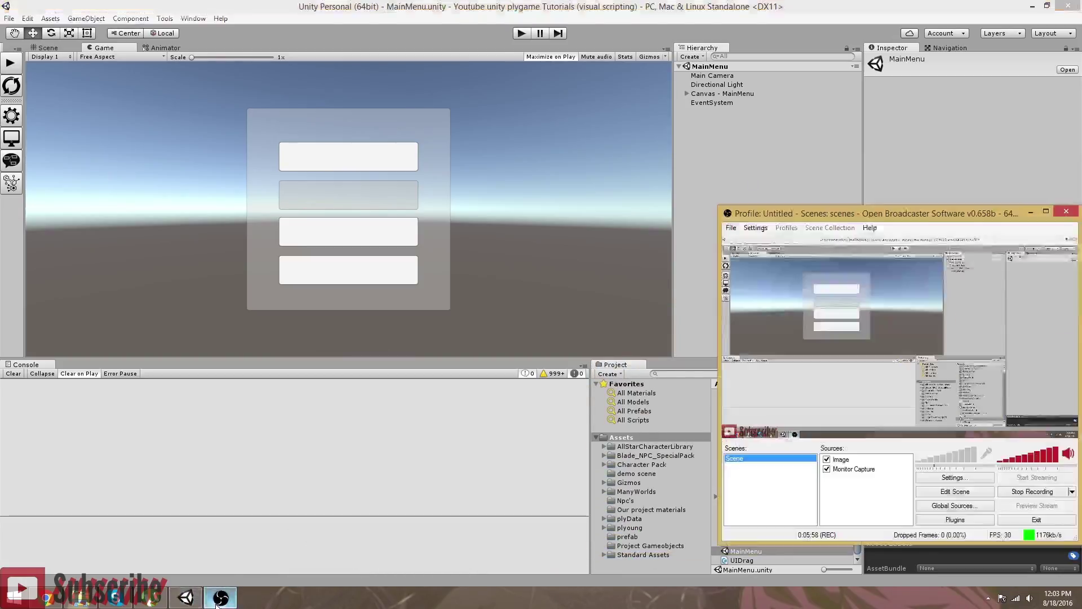
left_click(217, 601)
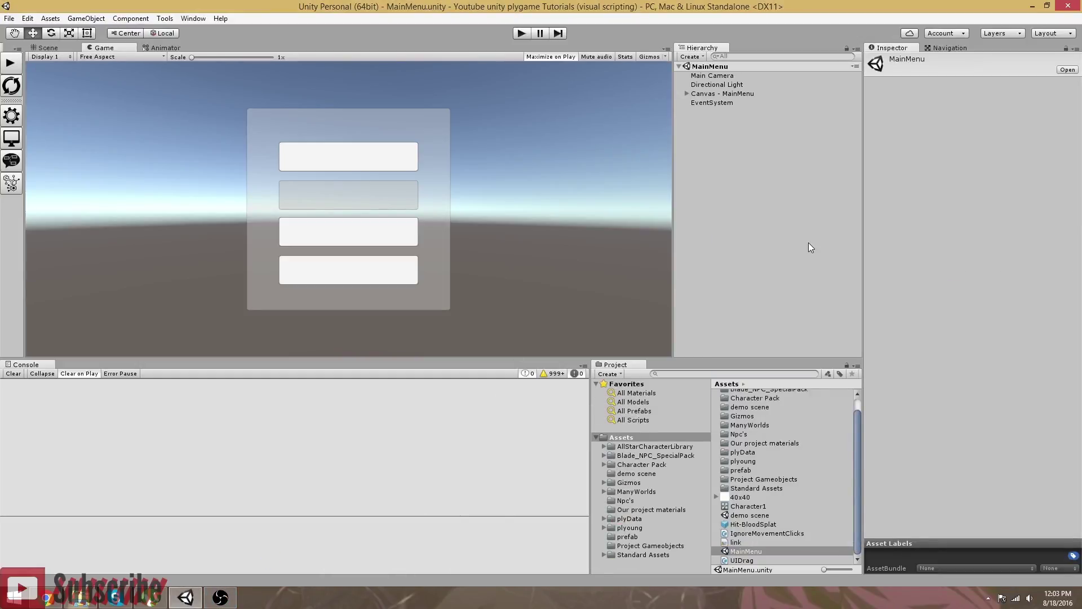
Deactivate and reactivate Canvas - MainMenu to refresh its button labels, and save the scene
left_click(687, 94)
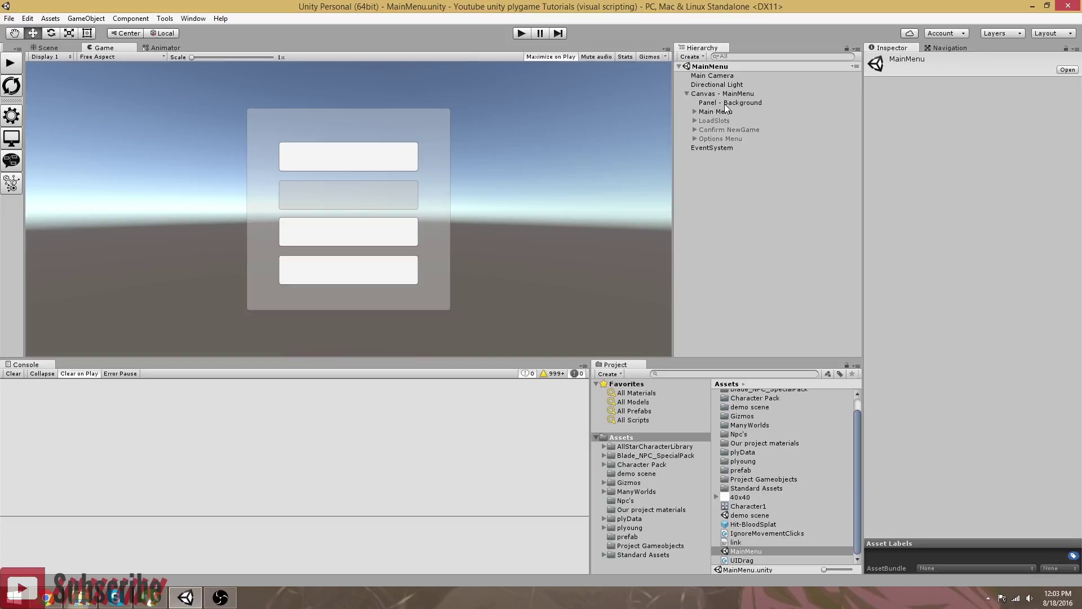
left_click(688, 93)
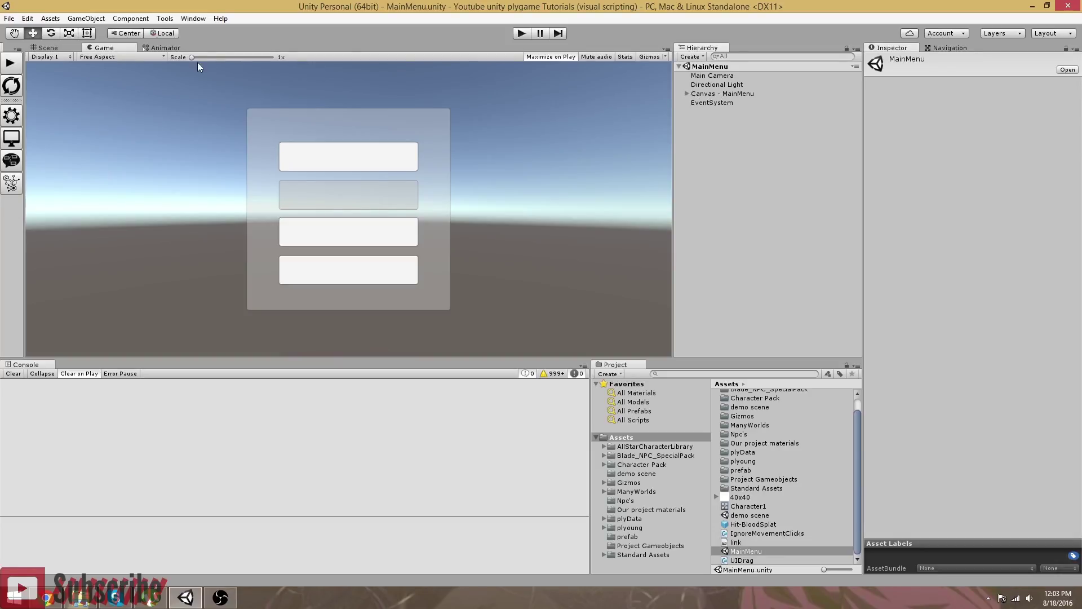
left_click(59, 48)
left_click(102, 47)
left_click(693, 93)
left_click(887, 58)
left_click(887, 58)
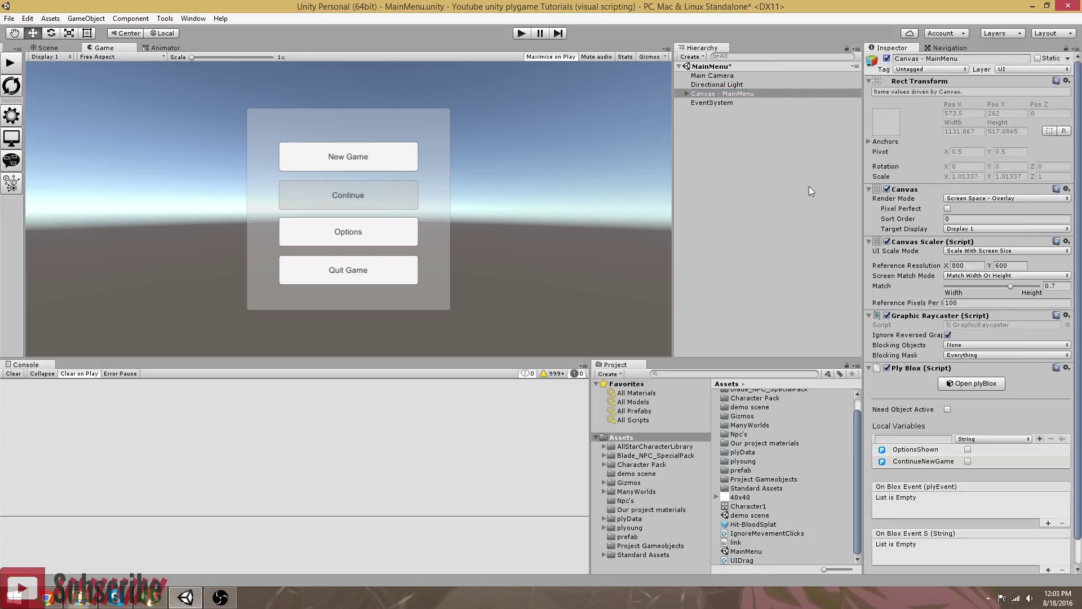
left_click(771, 225)
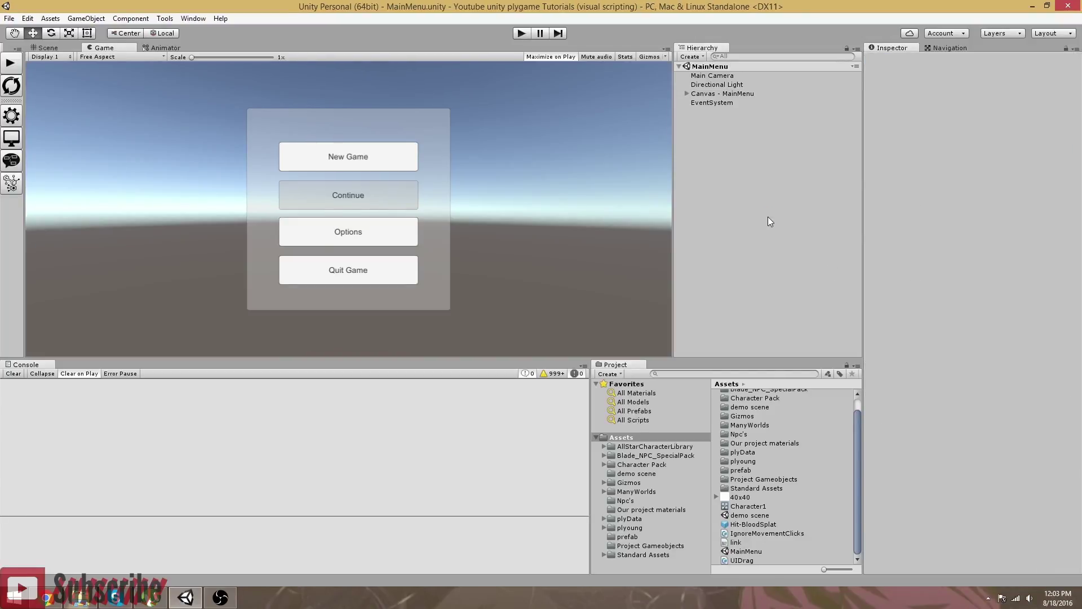
Open the demo scene, run the game through plyGame and start a new game from the main menu
double_click(747, 515)
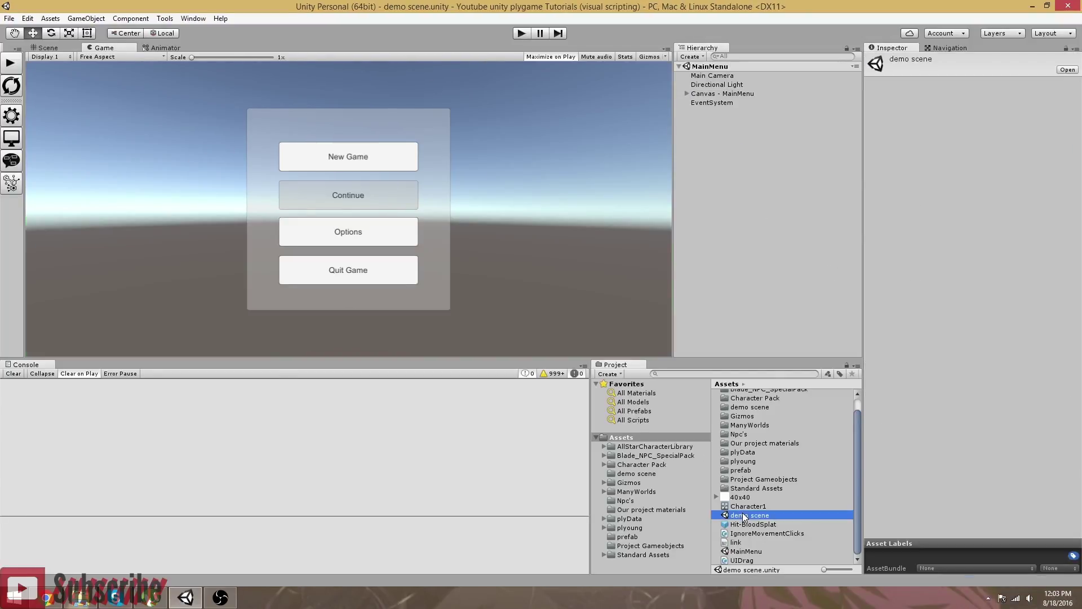
left_click(10, 65)
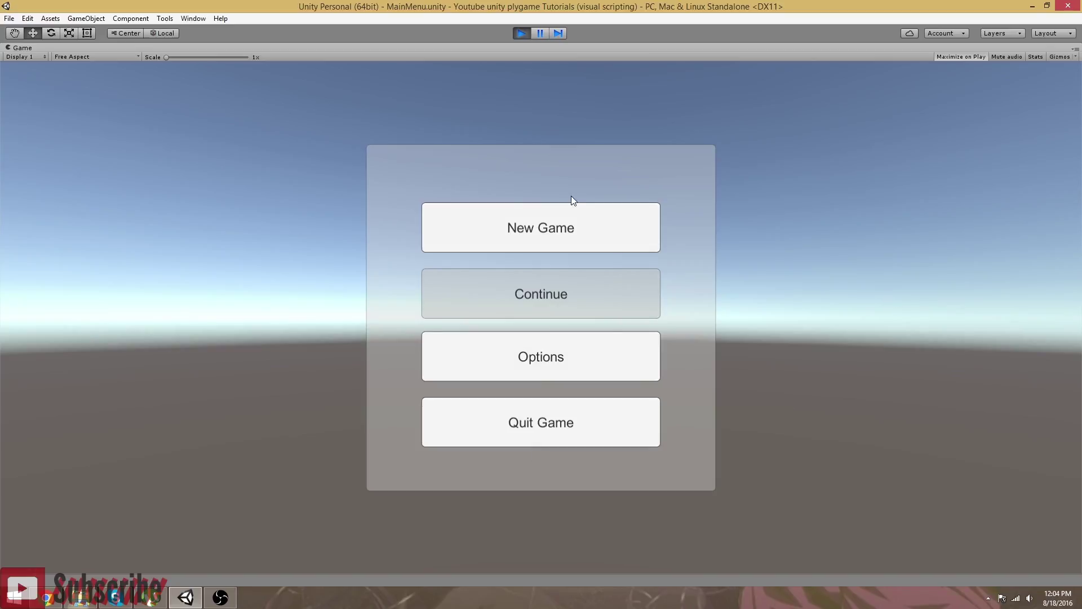
left_click(536, 232)
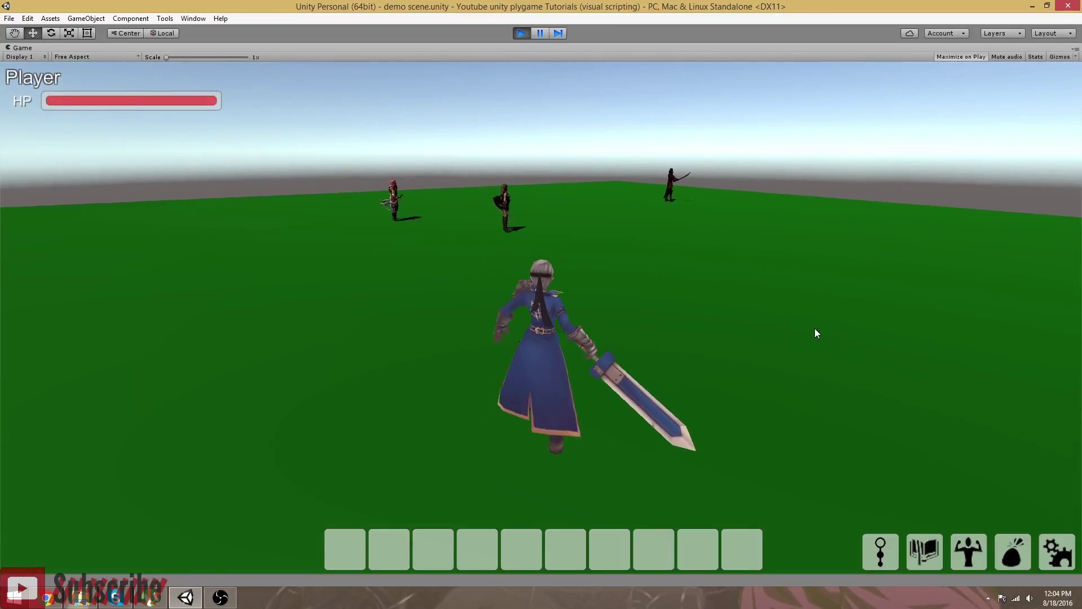
Test moving the character and rotating the camera with the rescaled RPG interface, and stop the game
key("d")
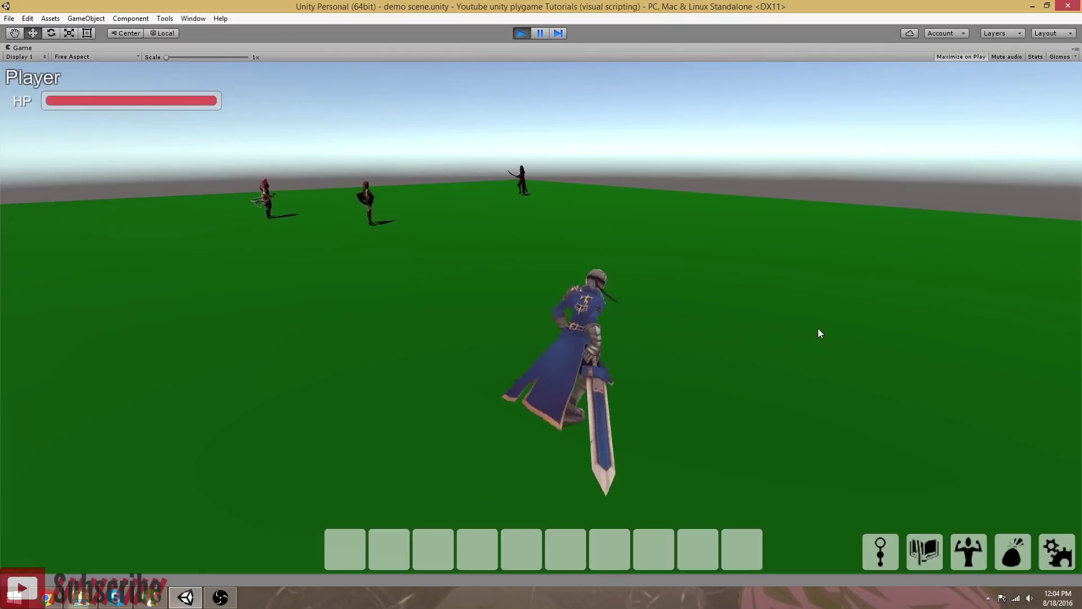
right_click_drag(817, 329, 789, 320)
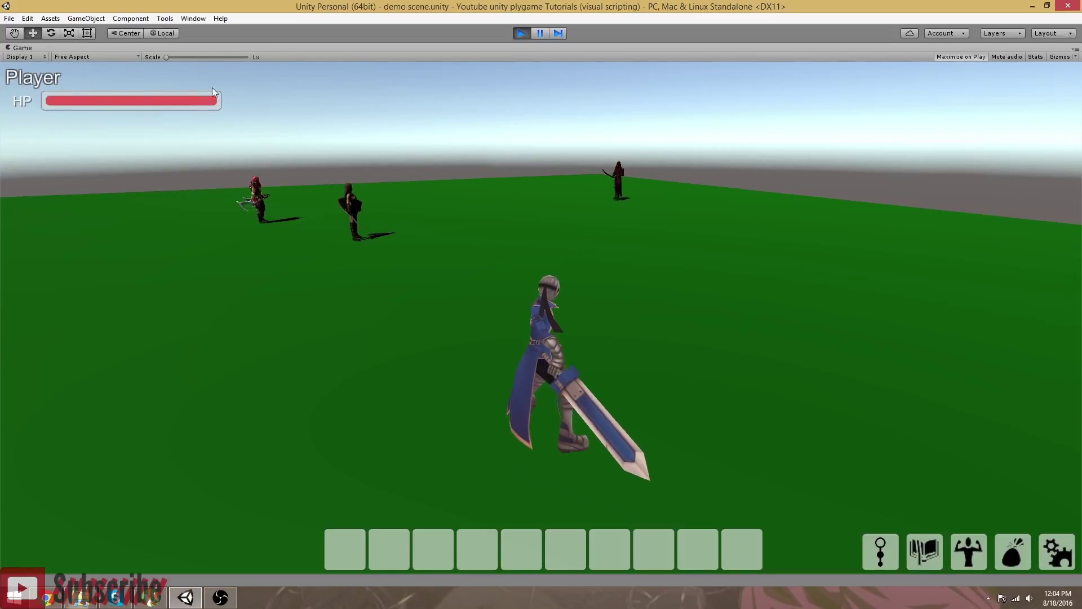
right_click_drag(818, 300, 790, 297)
key("w")
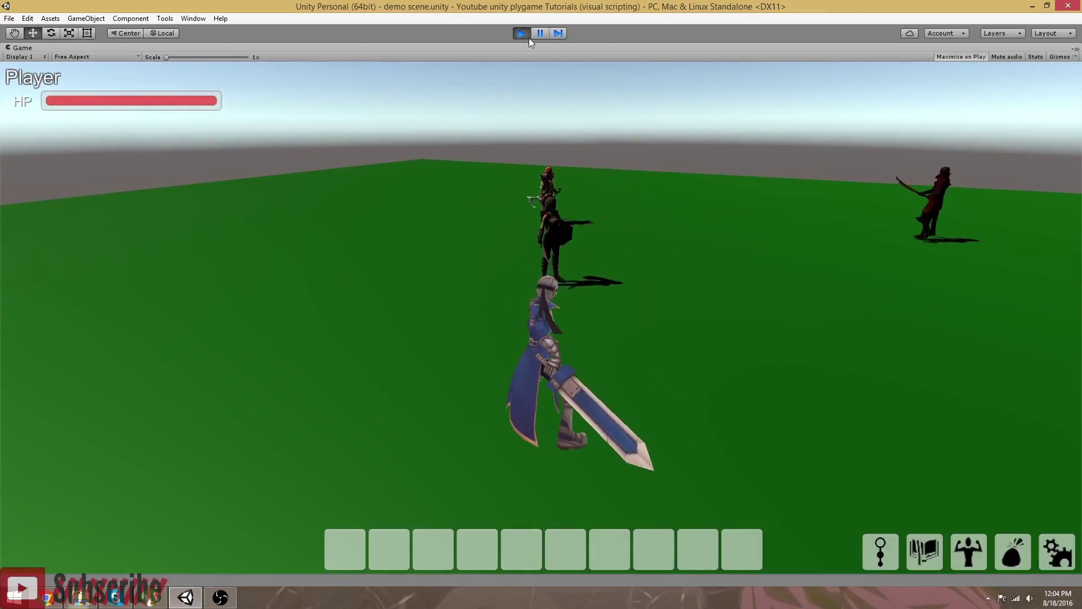
key("w")
right_click_drag(750, 361, 700, 353)
left_click(521, 33)
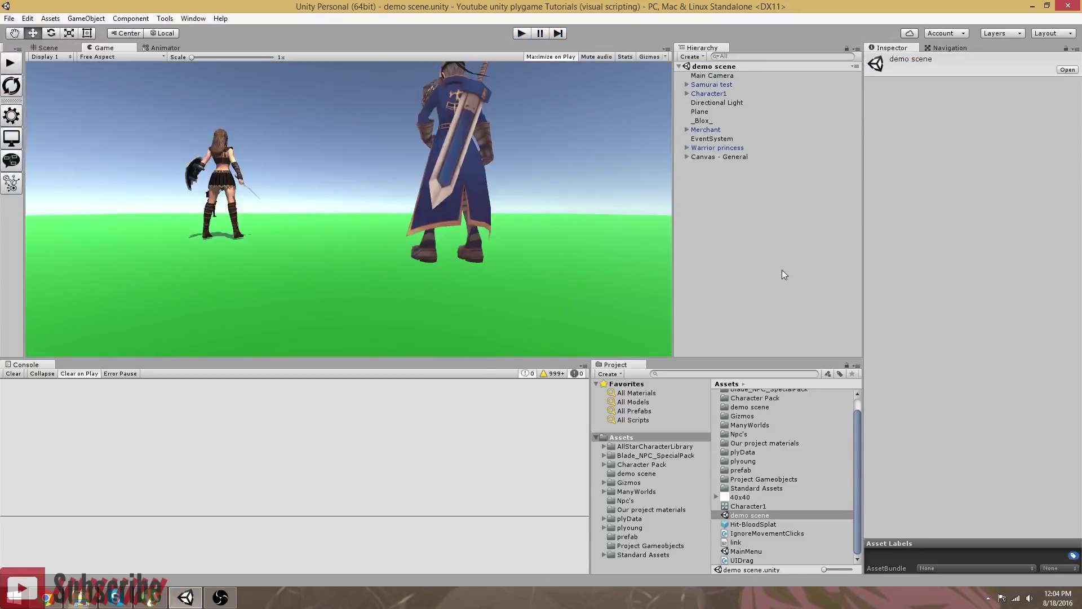
Inspect Canvas - General and the Panel - PauseMenu object beneath it in the demo scene
left_click(726, 155)
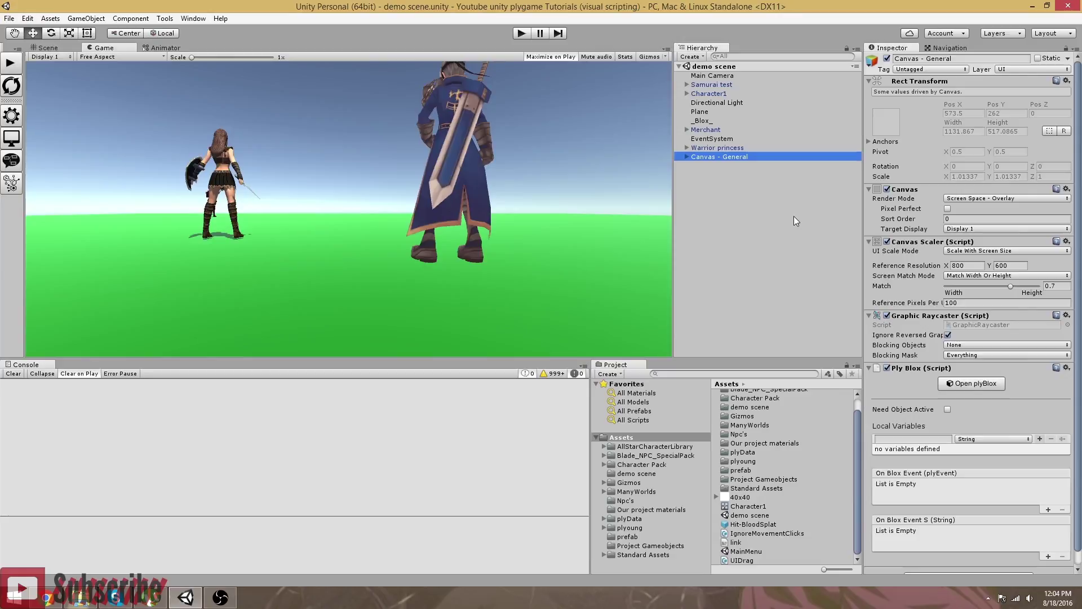
left_click(686, 156)
left_click(711, 165)
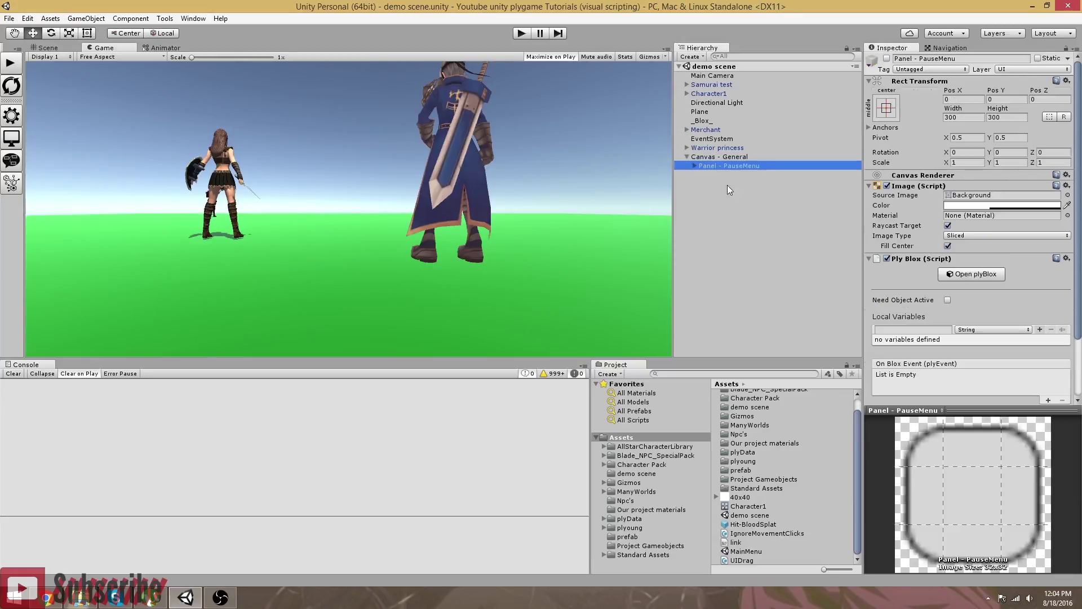
Activate Panel - PauseMenu and set the Canvas Scaler Match of Canvas - General to 1
left_click(887, 58)
left_click(713, 157)
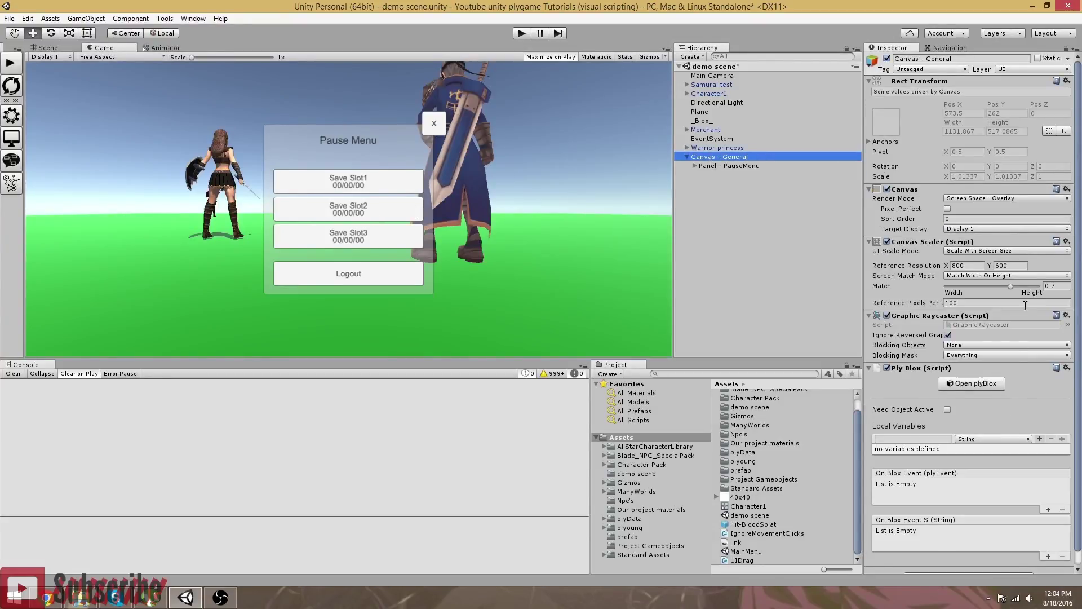
left_click_drag(1010, 286, 1041, 286)
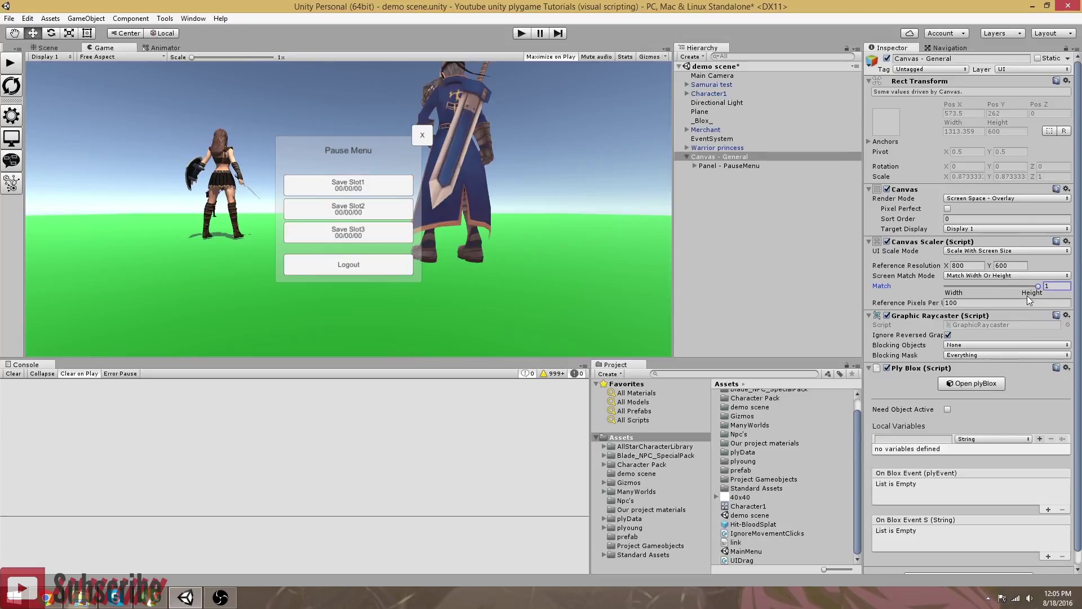
Try a reference resolution of 1980 x 1080 with Match at 1 on the Canvas Scaler of Canvas - General
left_click(968, 266)
type("1980")
left_click(1016, 265)
type("7")
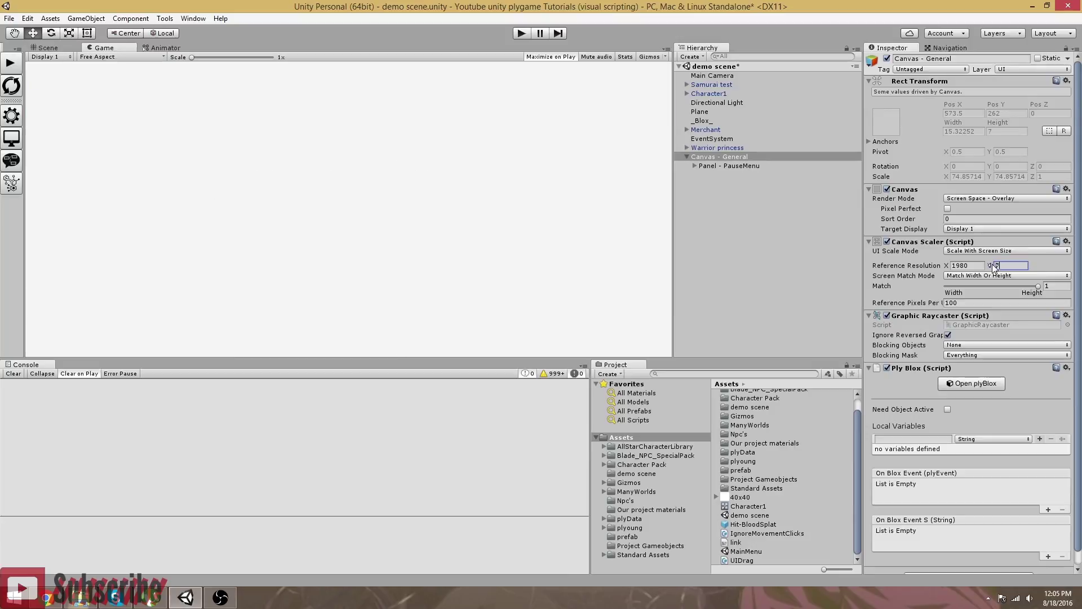
type("28")
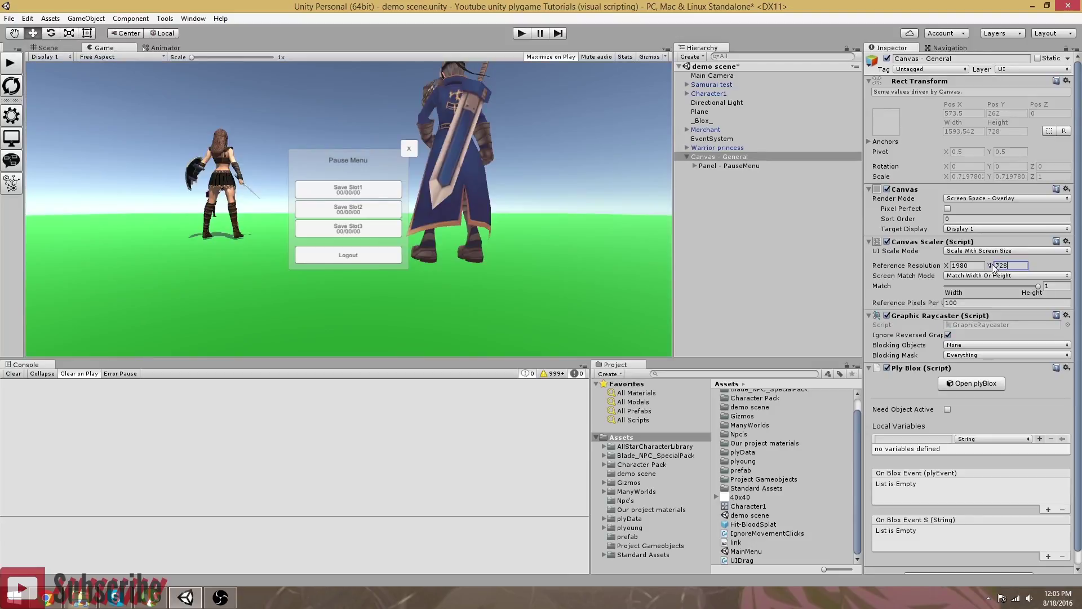
key("BackSpace")
key("BackSpace")
key("BackSpace")
type("1080")
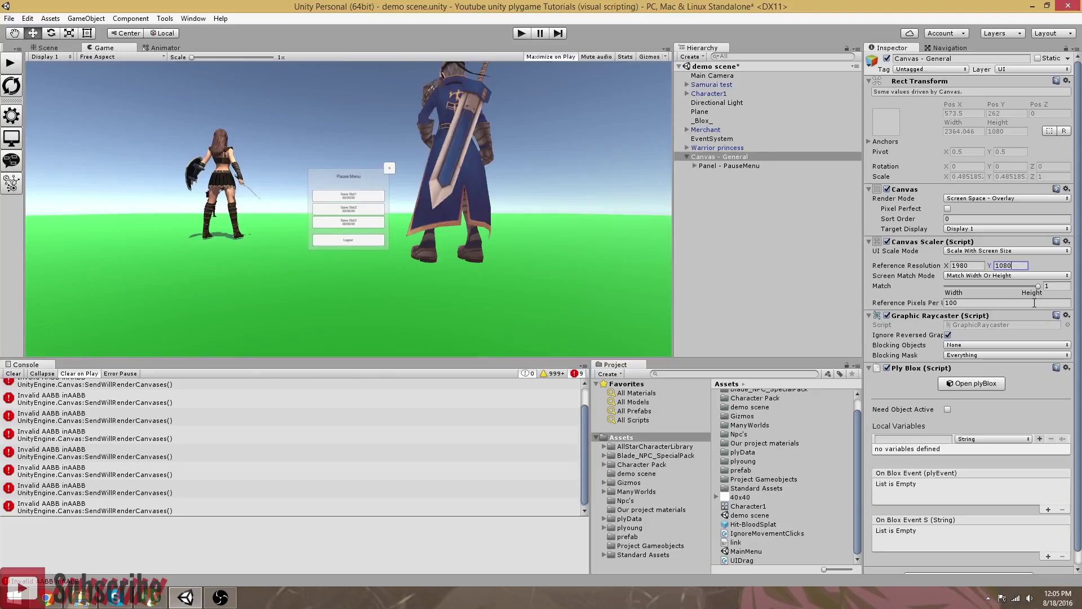
mouse_move(1039, 286)
left_mouse_down()
mouse_move(904, 291)
mouse_move(1054, 290)
left_mouse_up()
Set the reference resolution of Canvas - General to 1280 x 720 and its Match to 0
left_click(953, 266)
type("1280")
key("Tab")
type("720")
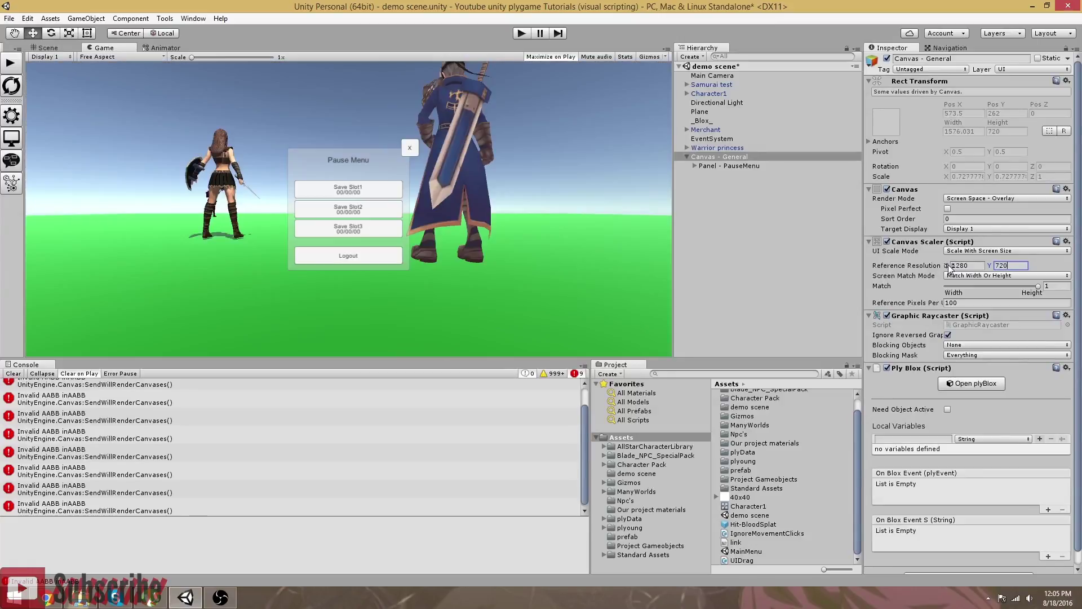
left_click(1047, 286)
type("0")
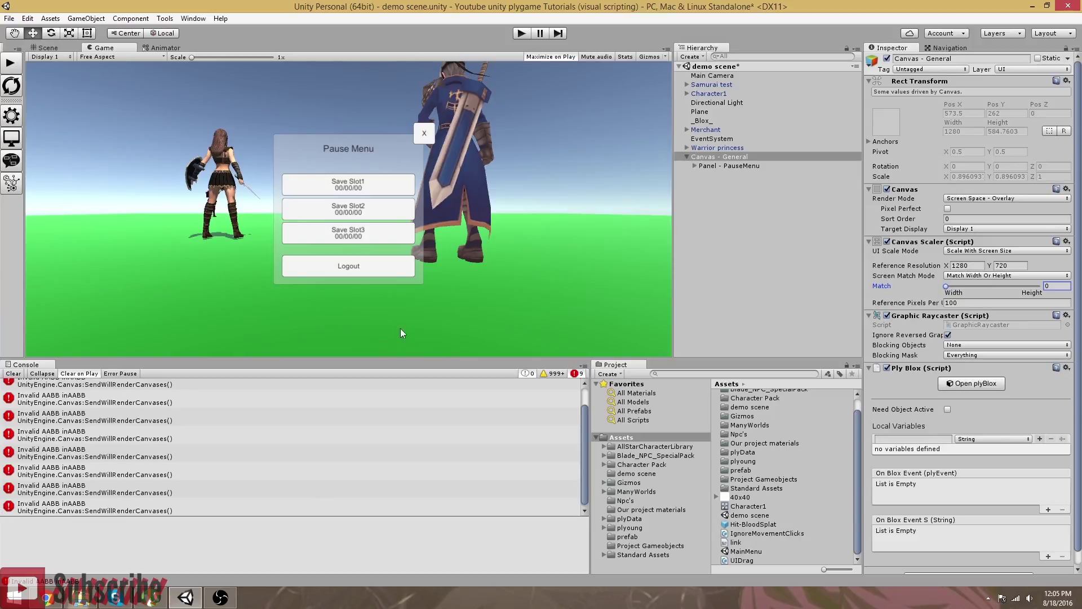
Check the available monitor resolutions in the Windows Screen Resolution settings, discard any change and return to Unity
left_click(1032, 5)
right_click(467, 215)
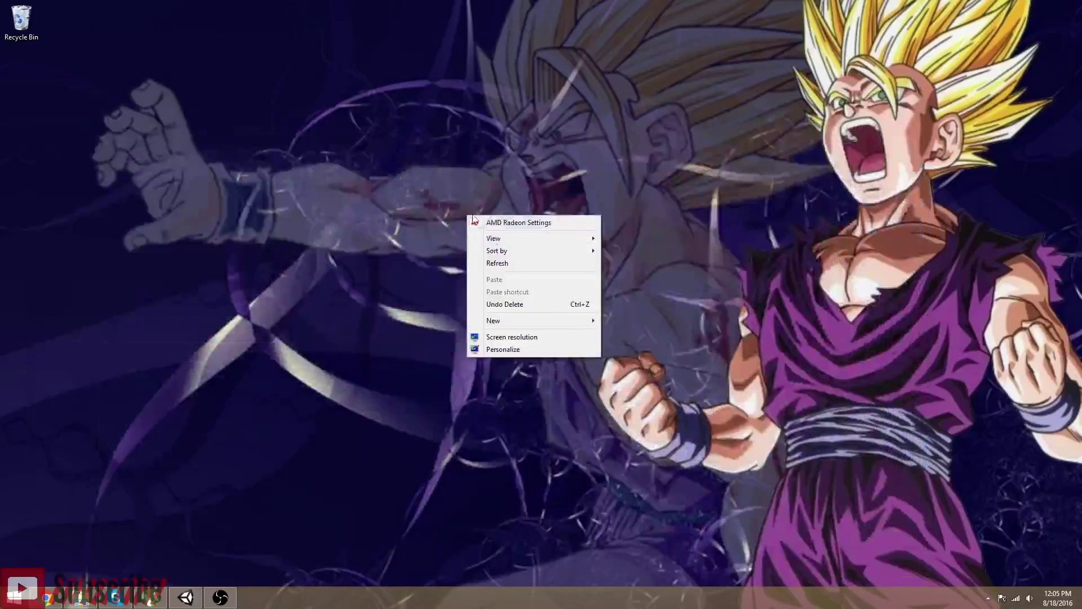
left_click(500, 336)
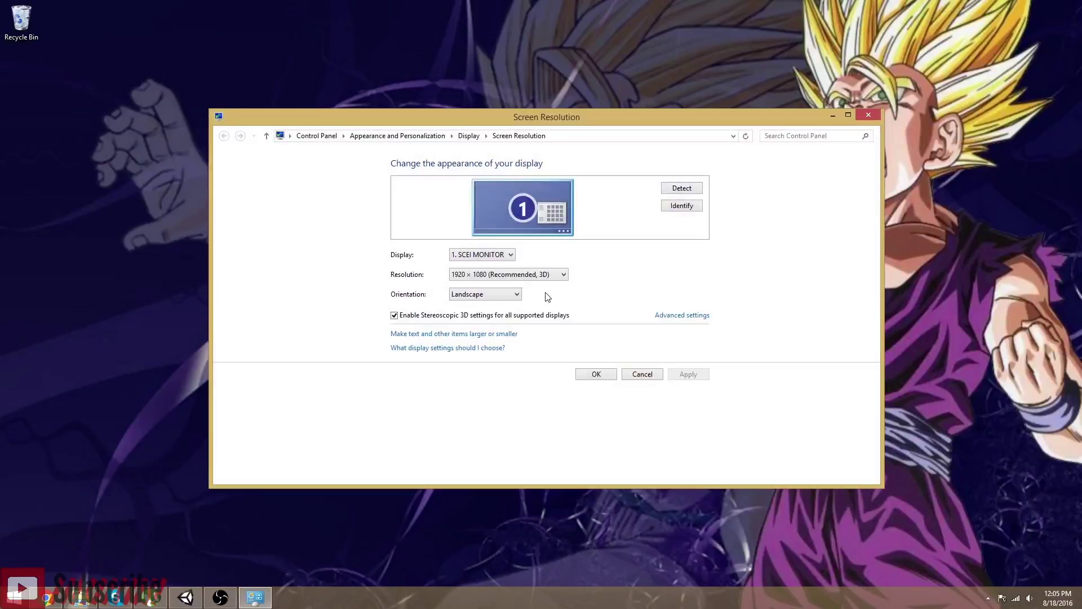
left_click(565, 277)
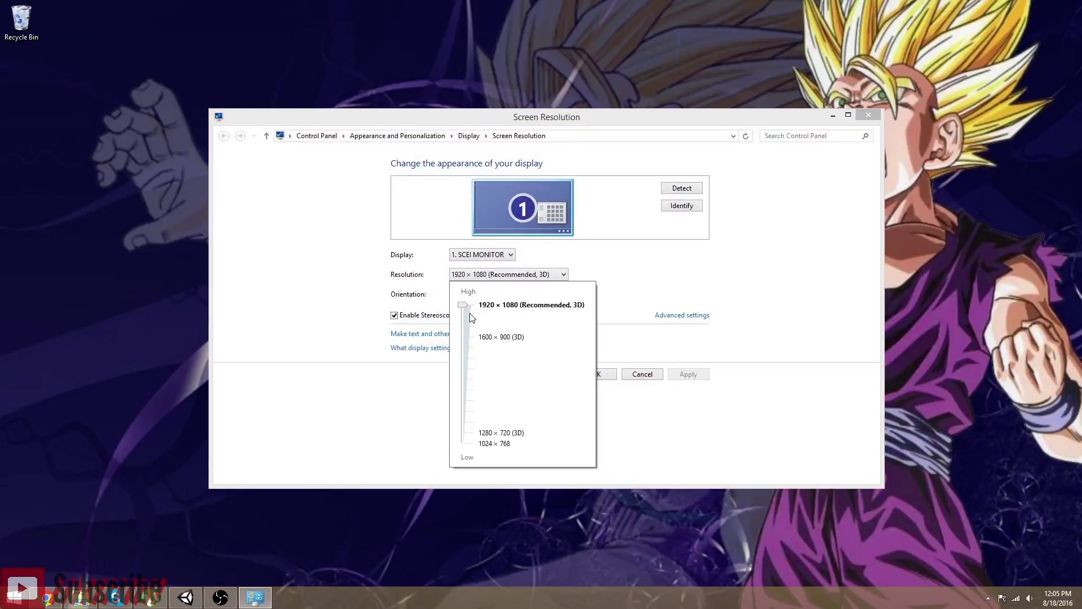
left_click_drag(467, 311, 462, 402)
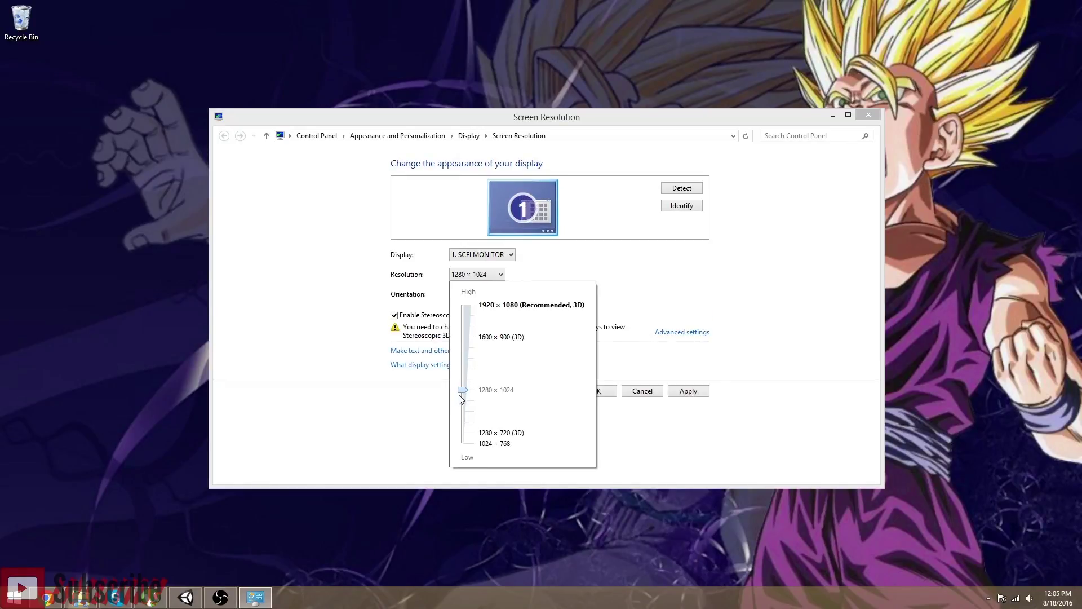
left_click_drag(460, 401, 589, 413)
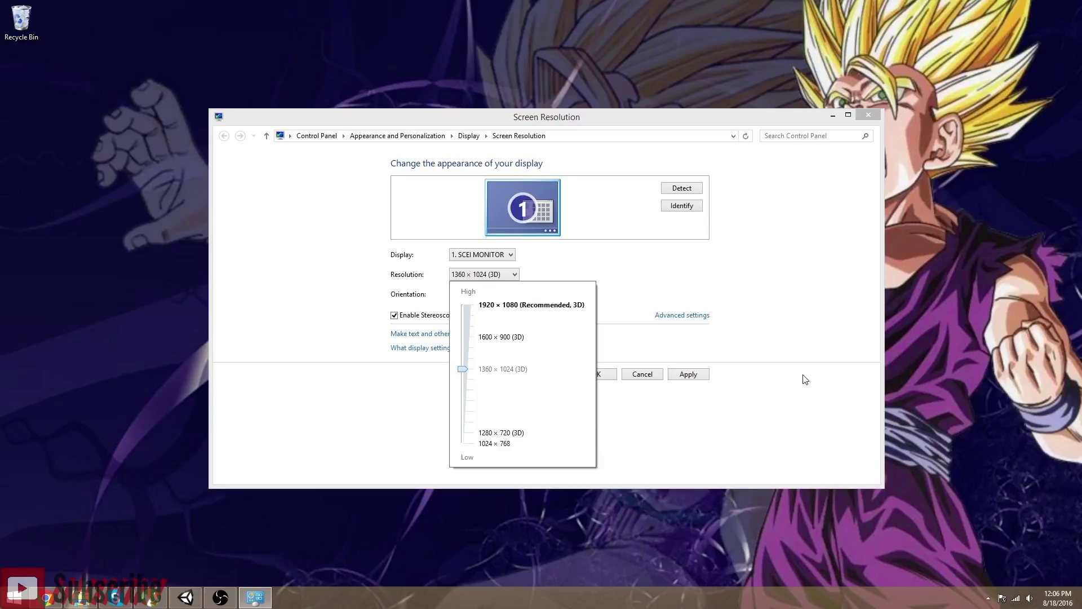
left_click(686, 388)
left_click(640, 390)
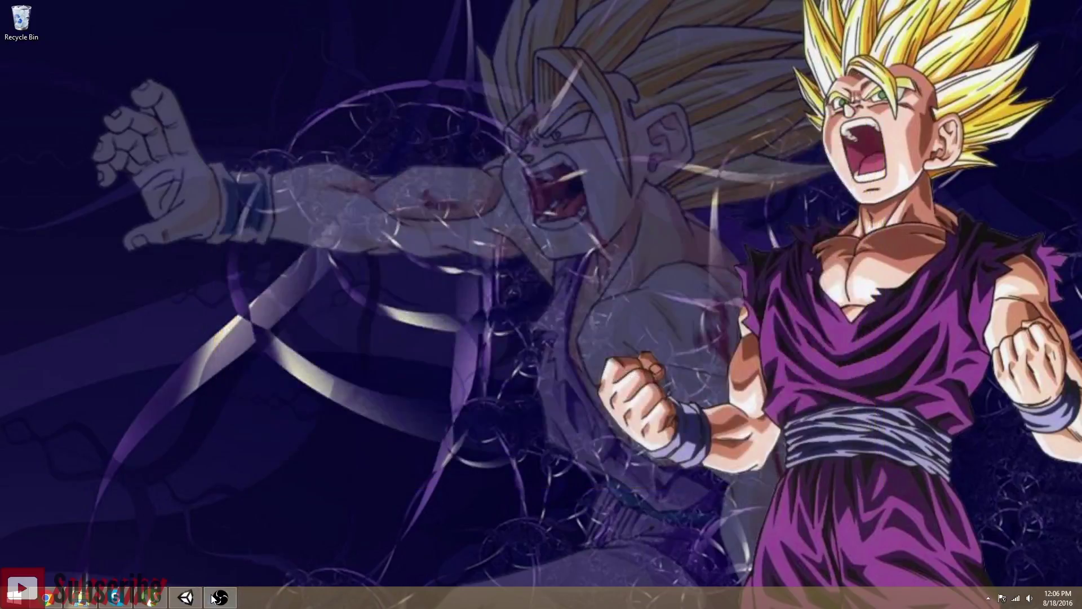
left_click(185, 597)
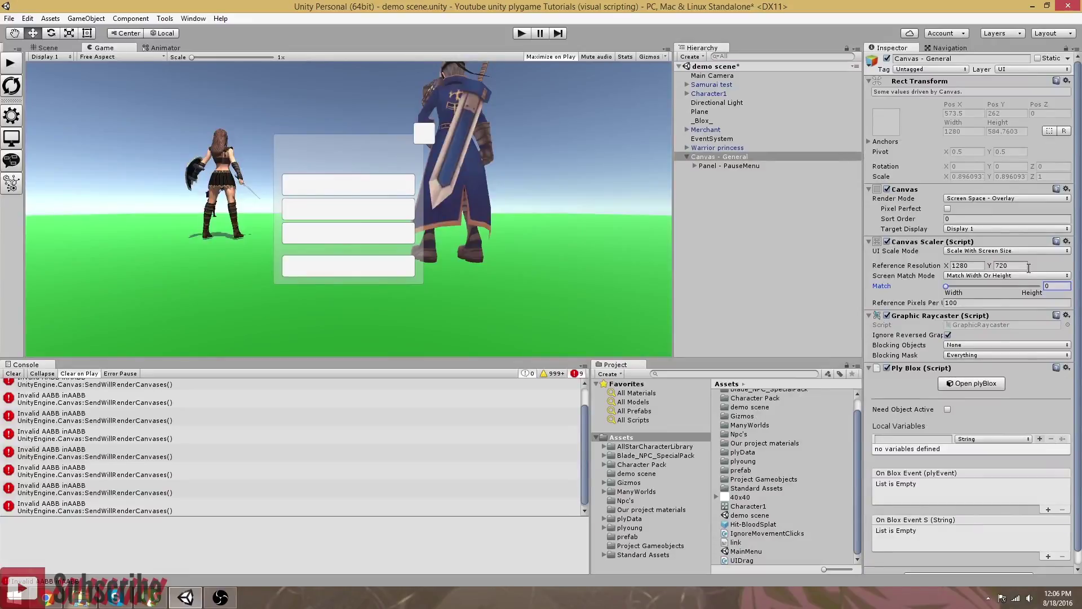
Open the MainMenu scene, saving the changes made to the demo scene
mouse_move(946, 286)
left_mouse_down()
mouse_move(991, 286)
mouse_move(946, 286)
left_mouse_up()
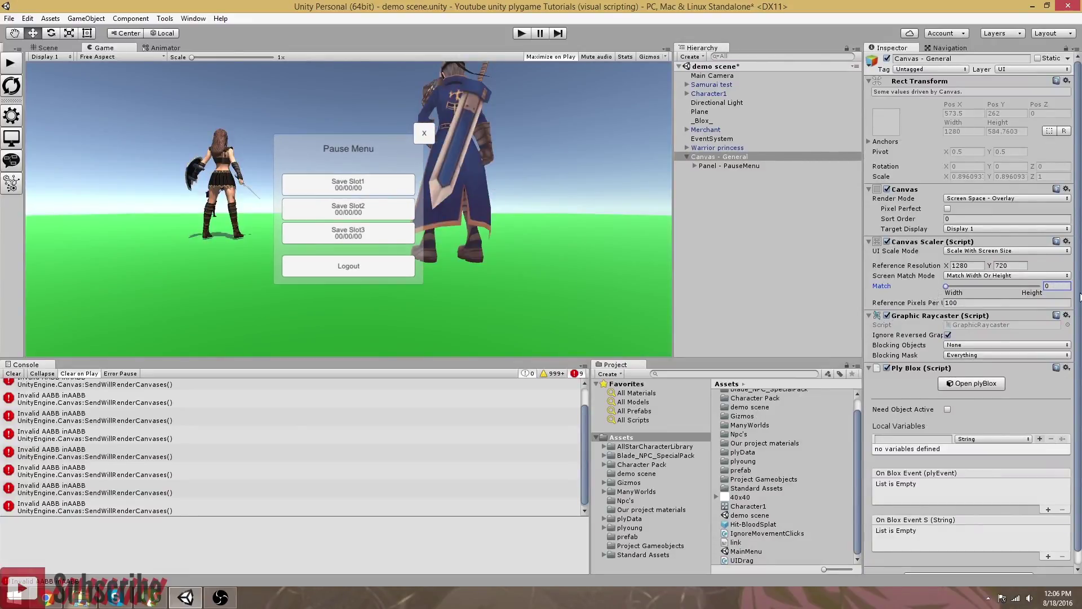
left_click(736, 204)
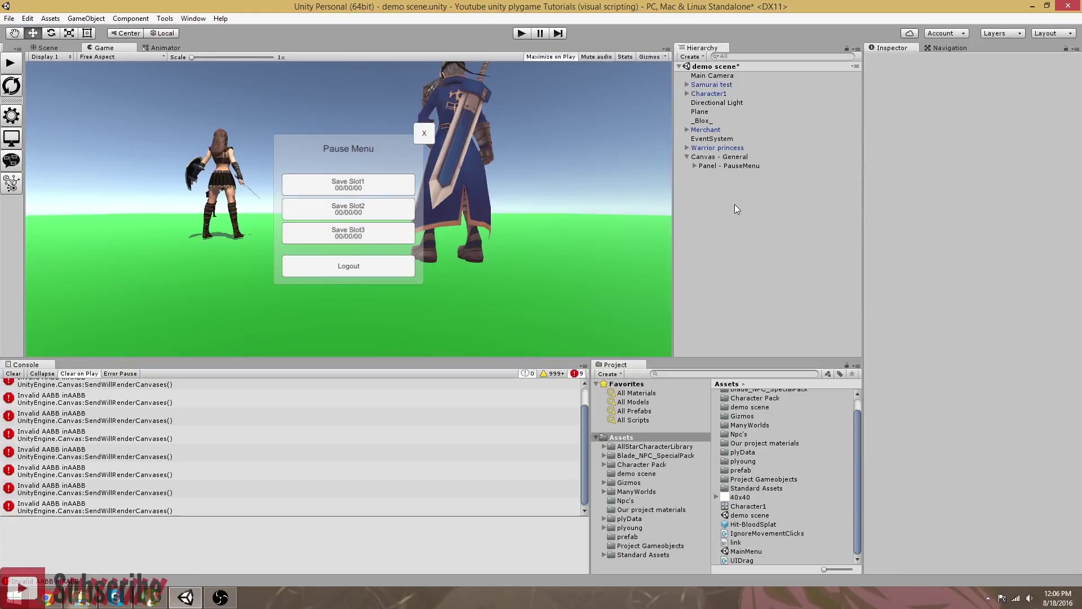
double_click(733, 554)
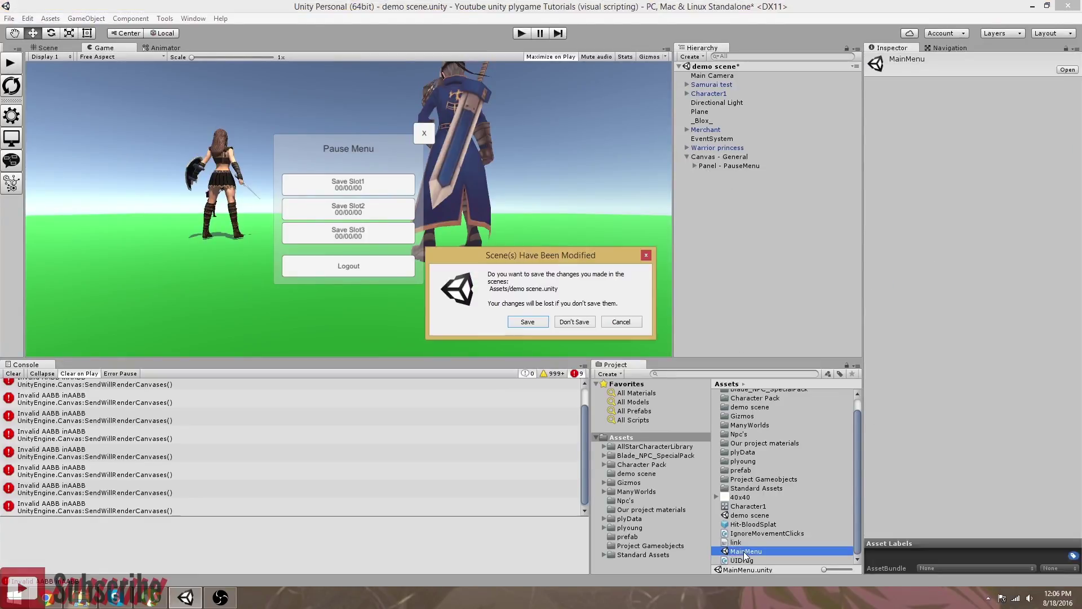
left_click(542, 326)
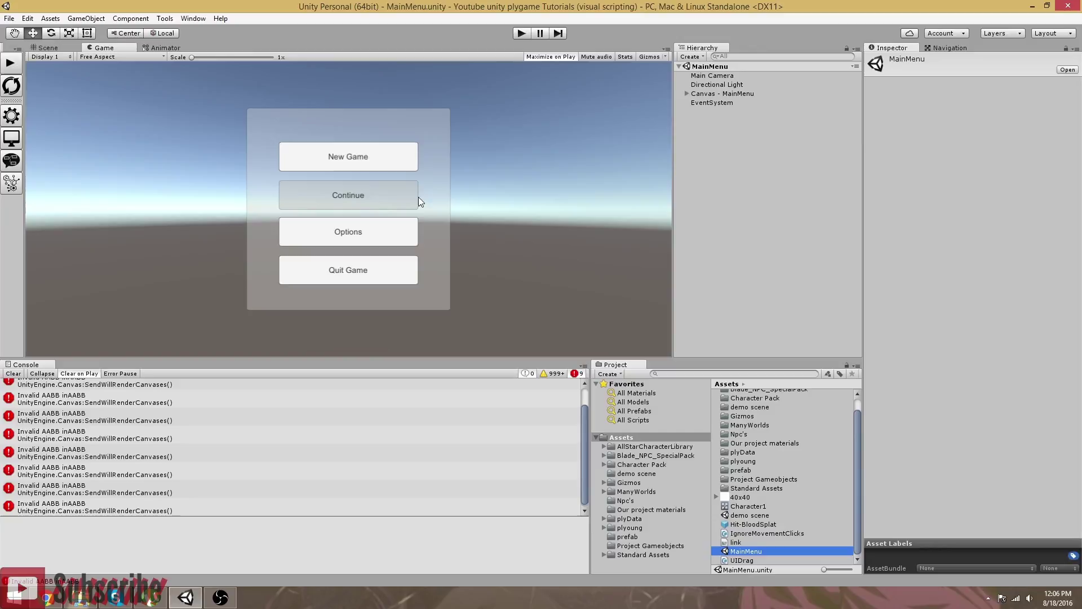
Set the reference resolution of Canvas - MainMenu to 1280 x 720 and its Match to 0, and save the scene
left_click(716, 95)
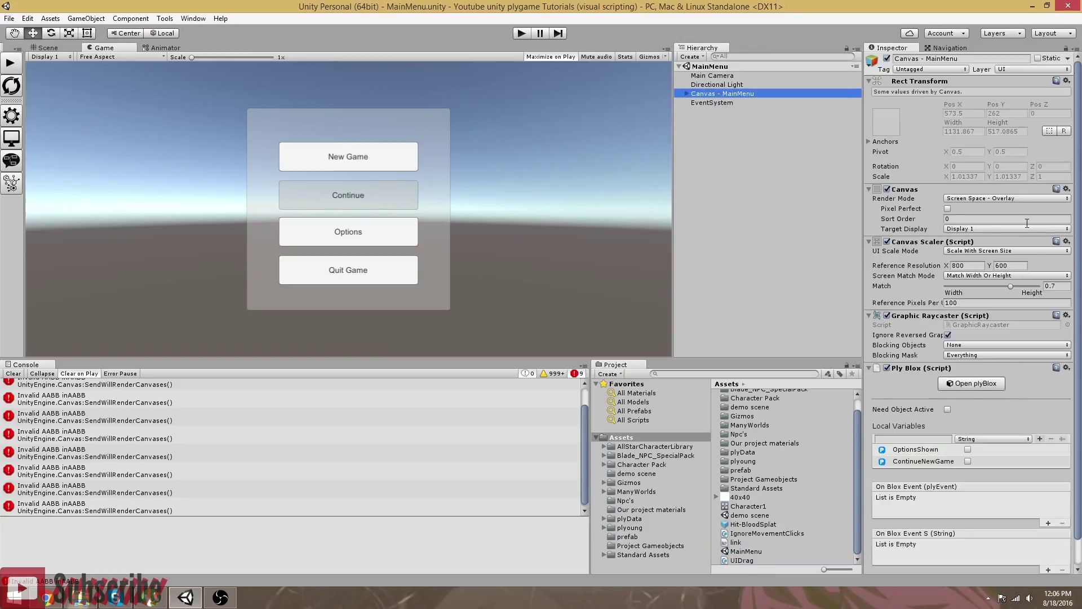
left_click(981, 267)
type("1280")
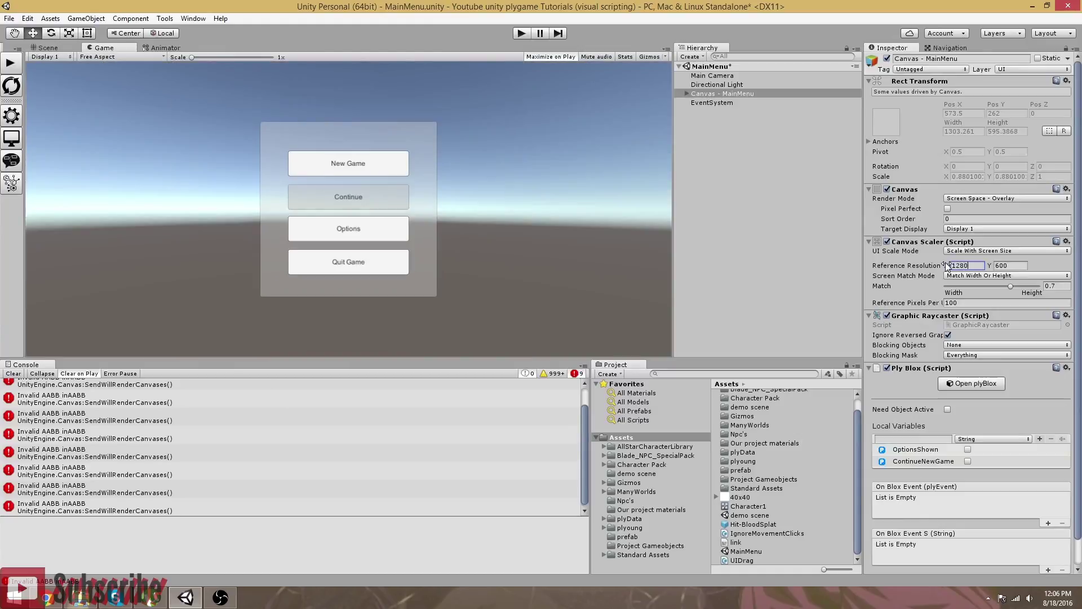
key("Tab")
type("720")
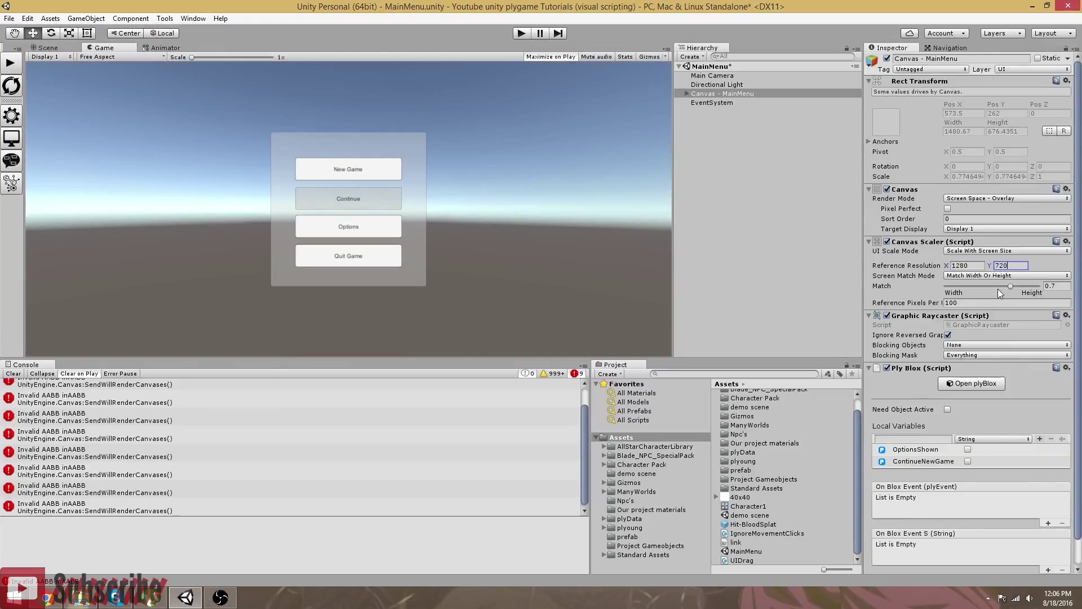
left_click_drag(1010, 287, 906, 294)
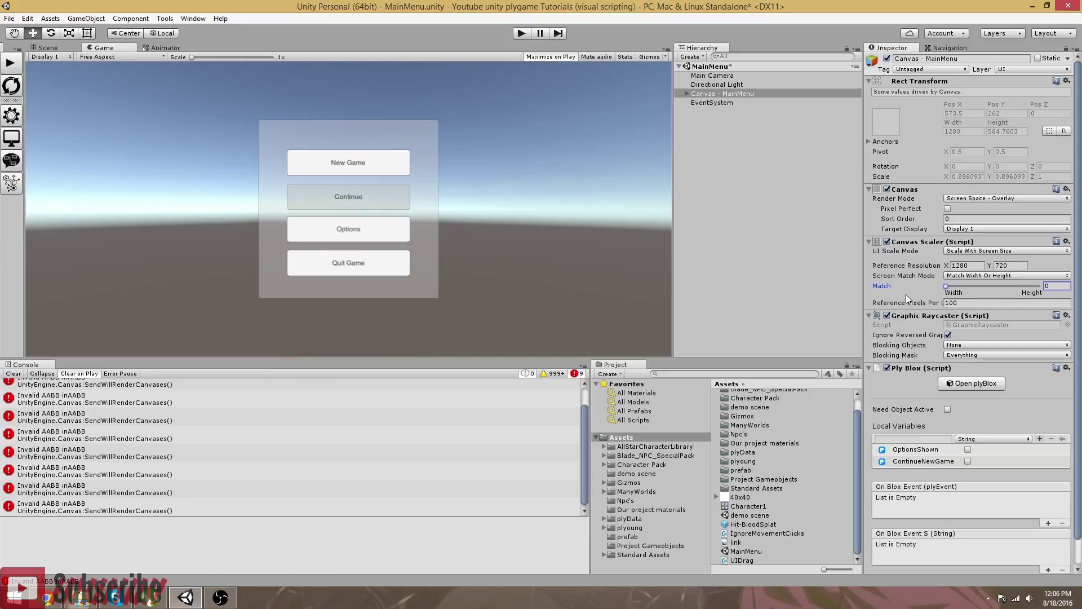
left_click(732, 180)
key("ctrl+s")
Run the game through plyGame, start a new game, close the pause menu to check the interface, and stop the game
left_click(10, 64)
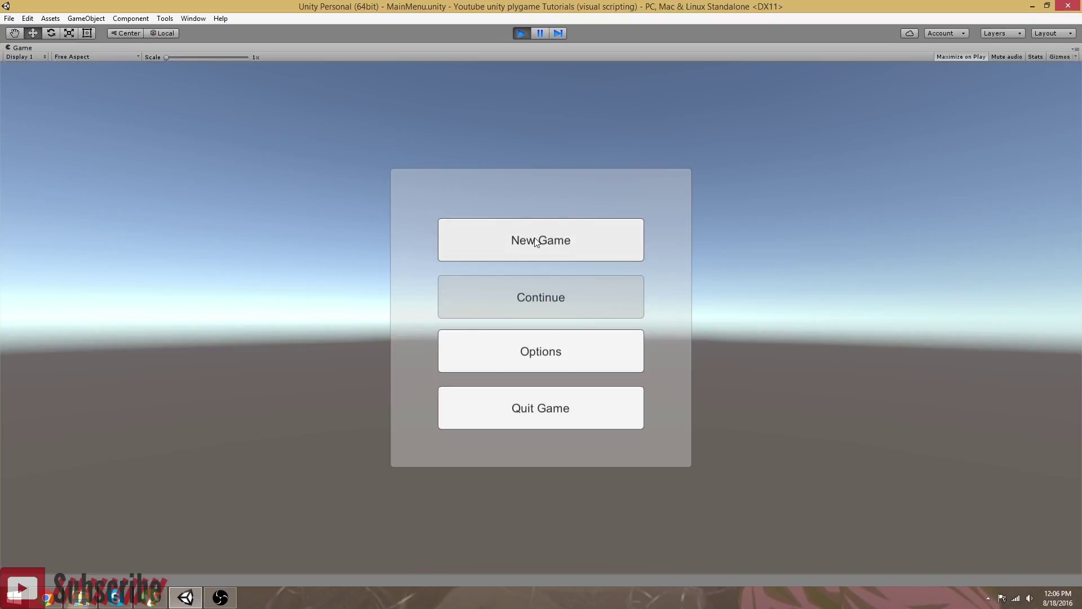
left_click(550, 236)
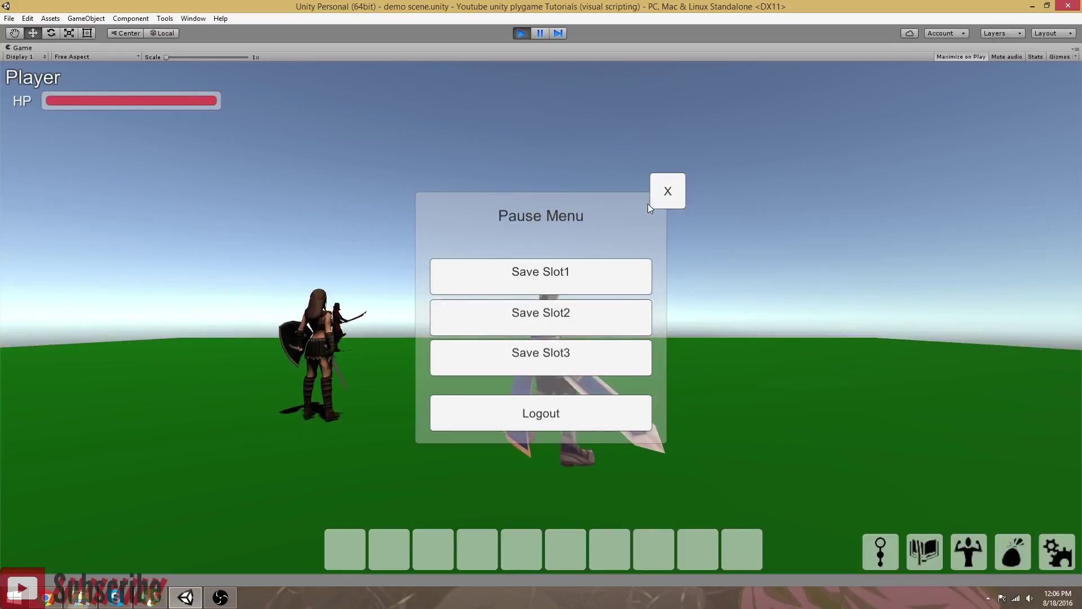
left_click(672, 197)
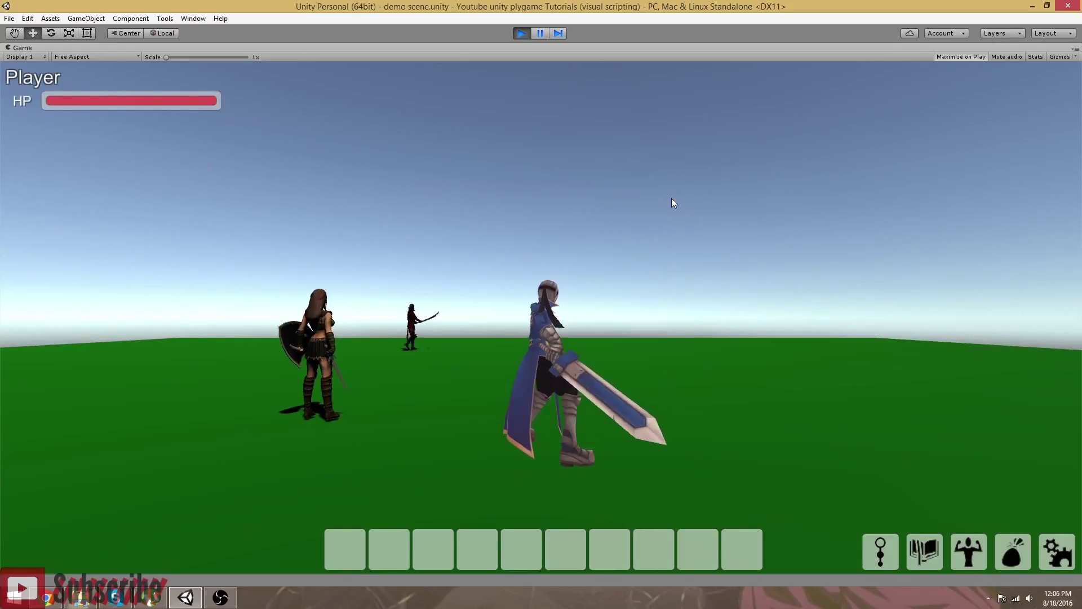
left_click(522, 34)
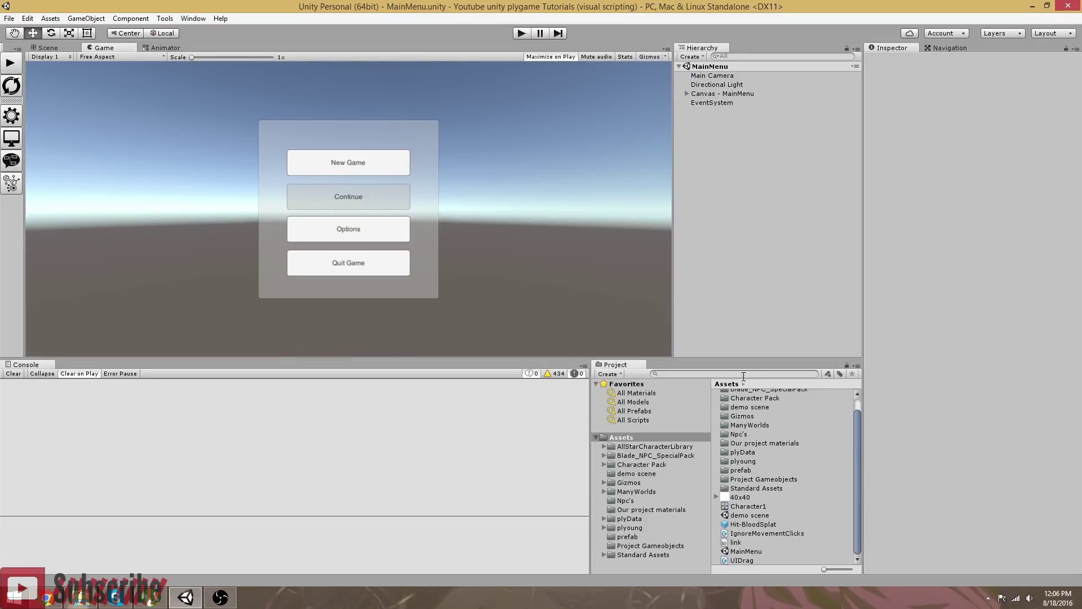
In the rpg_ui scene, set the Canvas Scaler of RPG_UI to a 1280 x 720 reference resolution and Match 0, and save
type("rpg_ui")
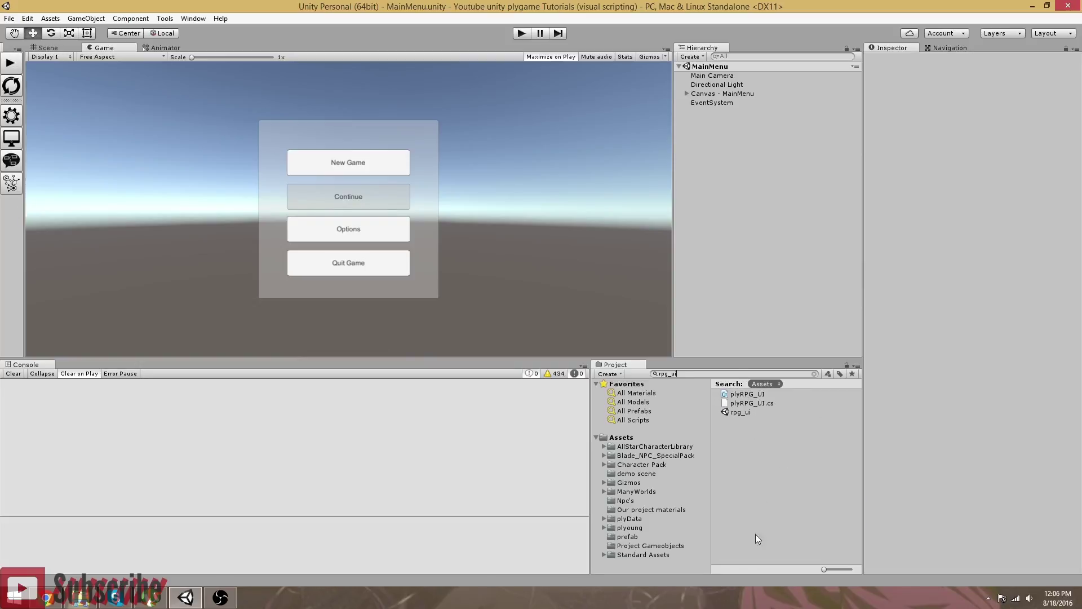
double_click(740, 412)
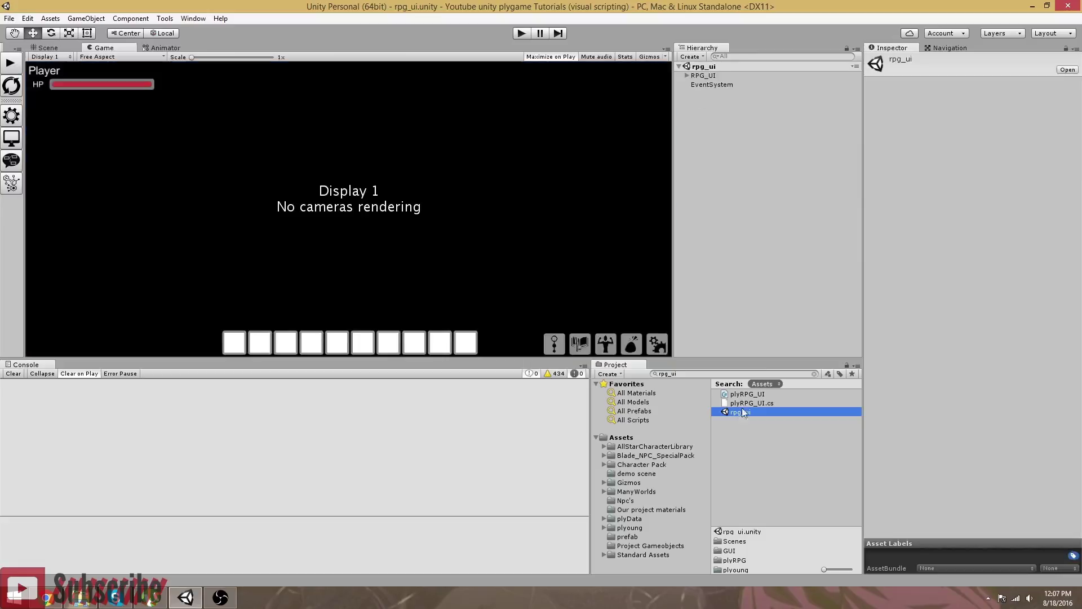
left_click(707, 76)
left_click(965, 494)
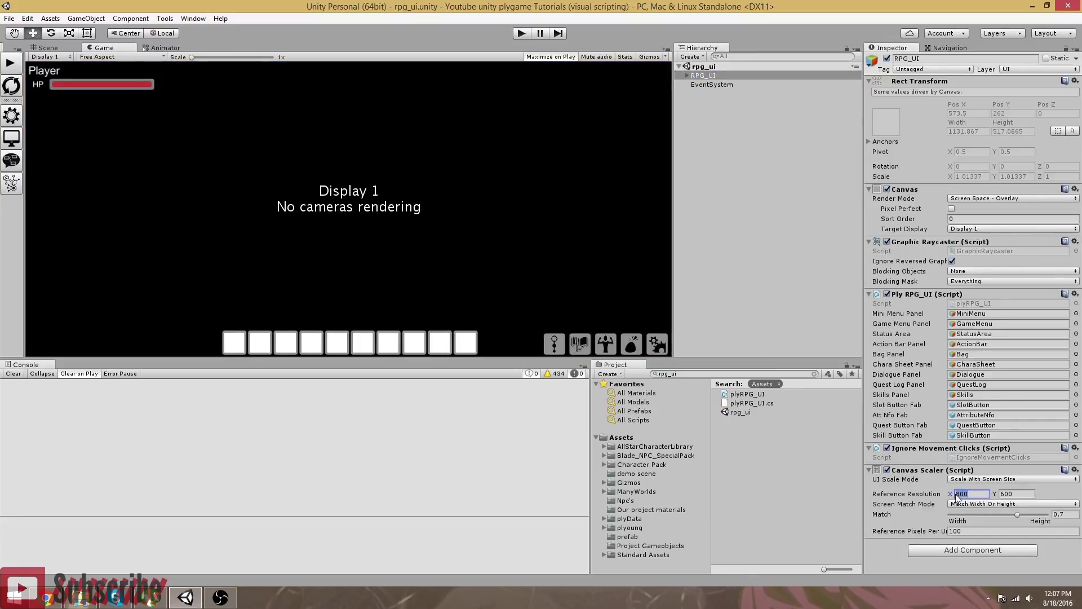
type("1280")
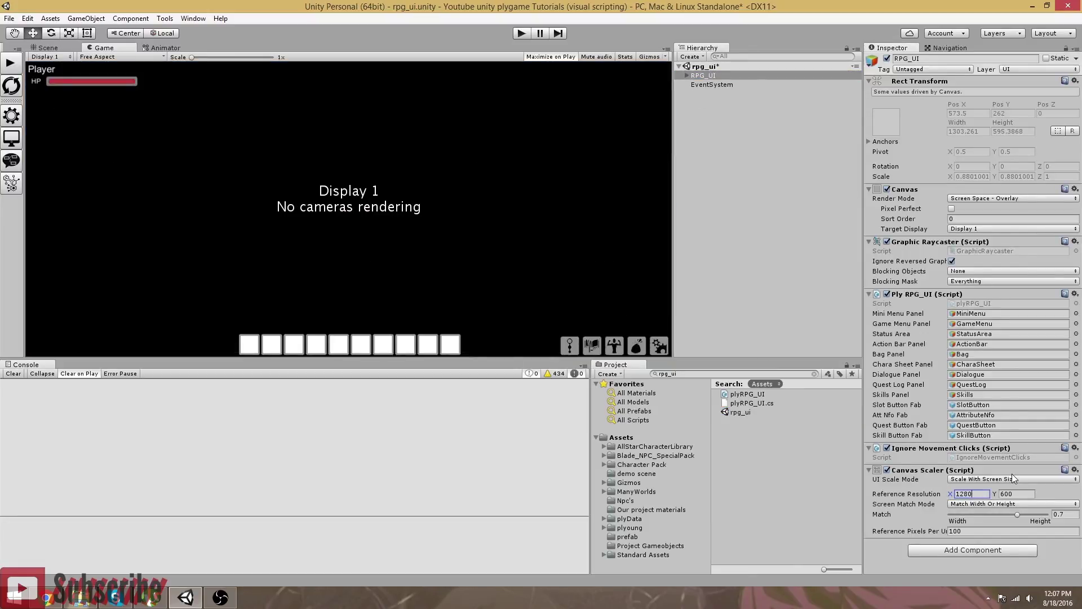
left_click(997, 495)
type("720")
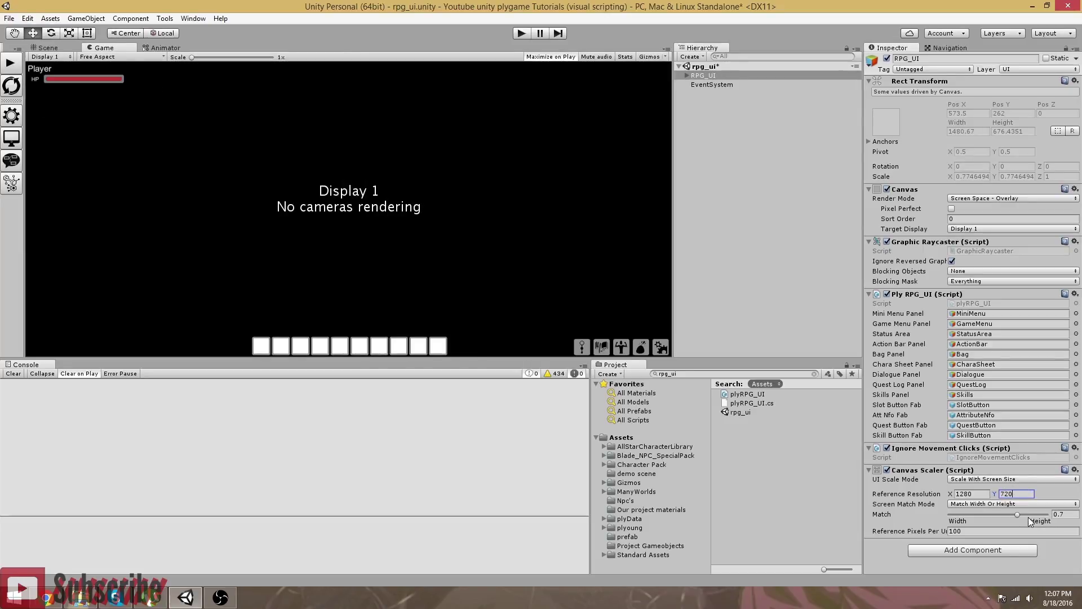
left_click_drag(1016, 516, 933, 521)
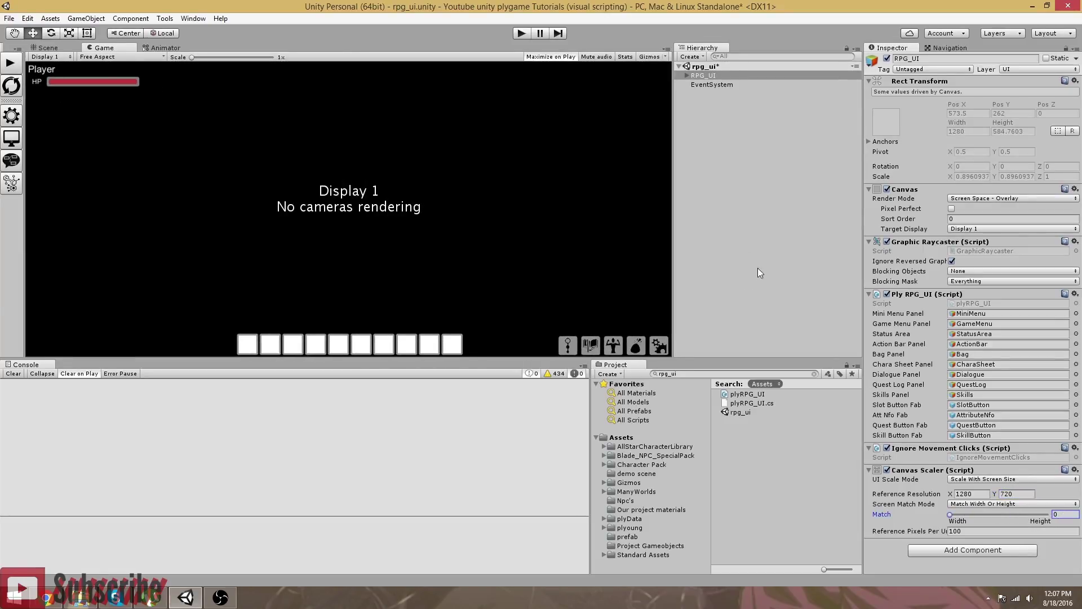
left_click(756, 235)
key("ctrl+s")
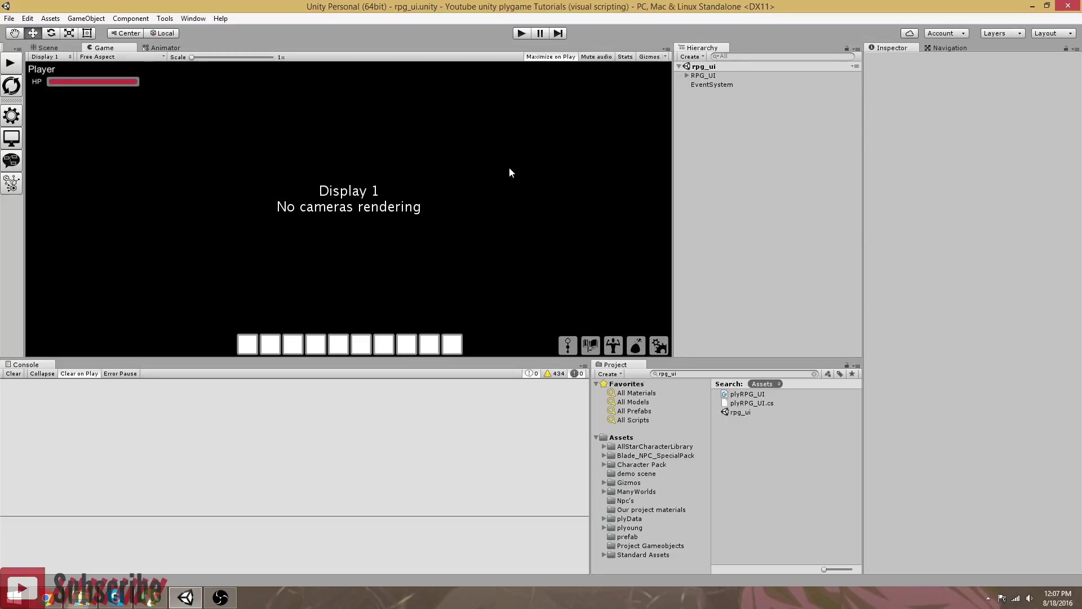
Run the game through plyGame, start a new game, look around and walk to check the interface, and stop the game
left_click(16, 66)
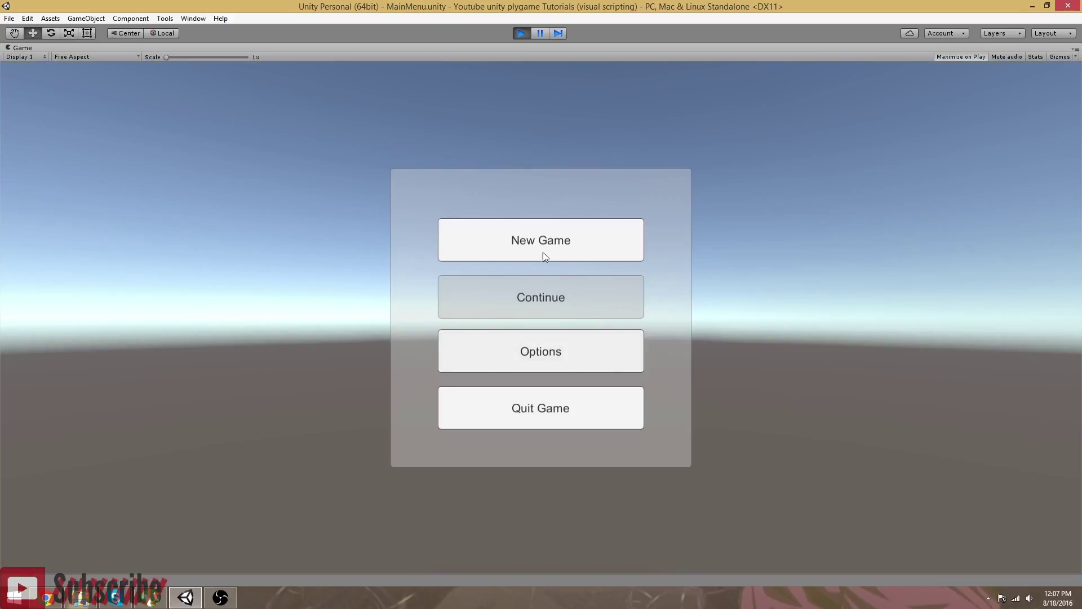
left_click(539, 246)
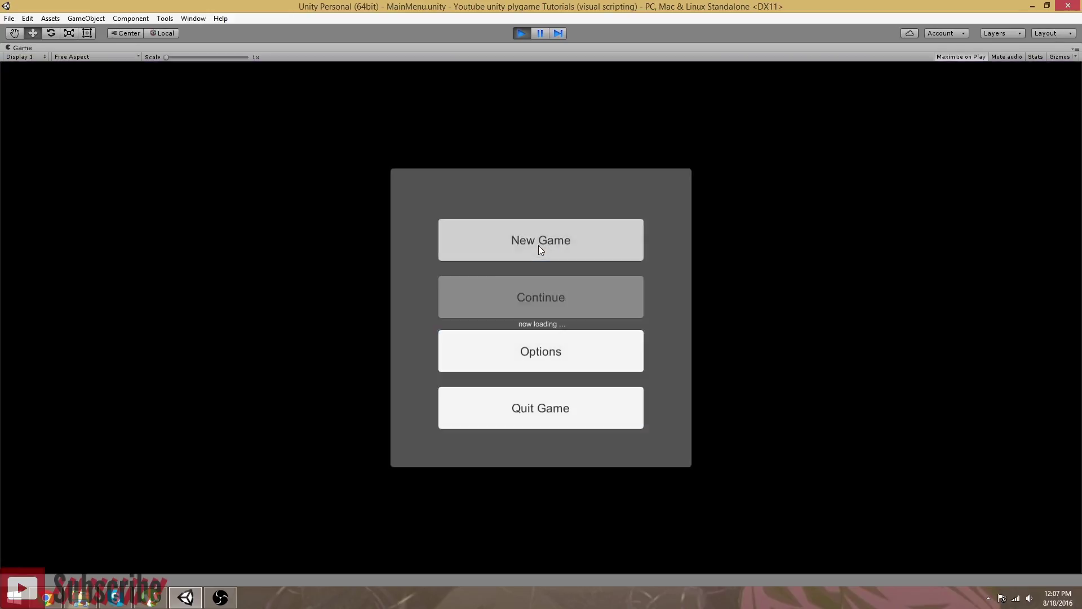
left_click(672, 193)
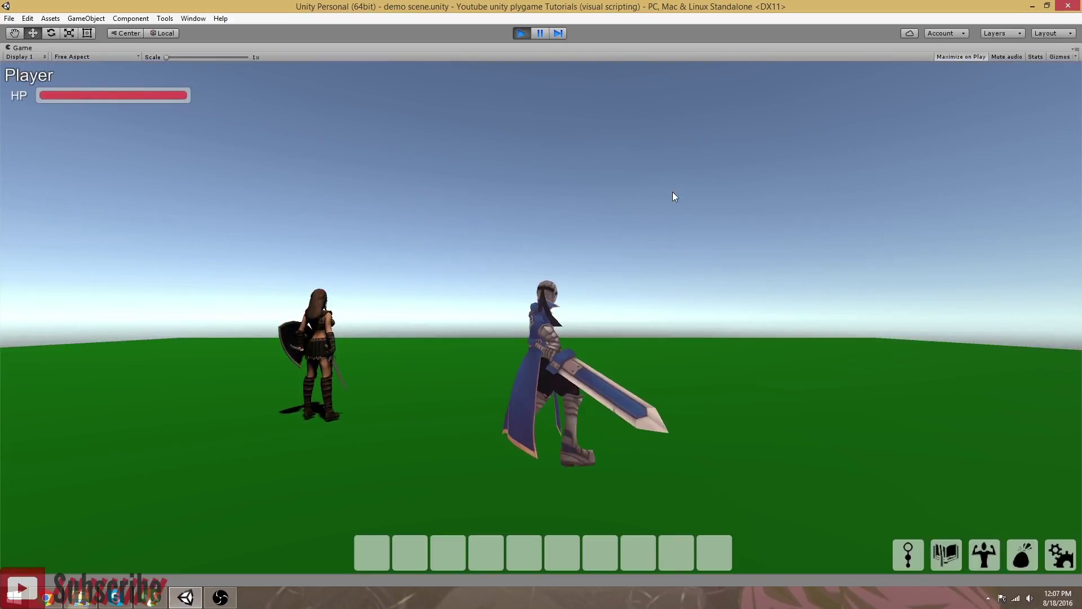
right_click_drag(834, 411, 806, 441)
key("w")
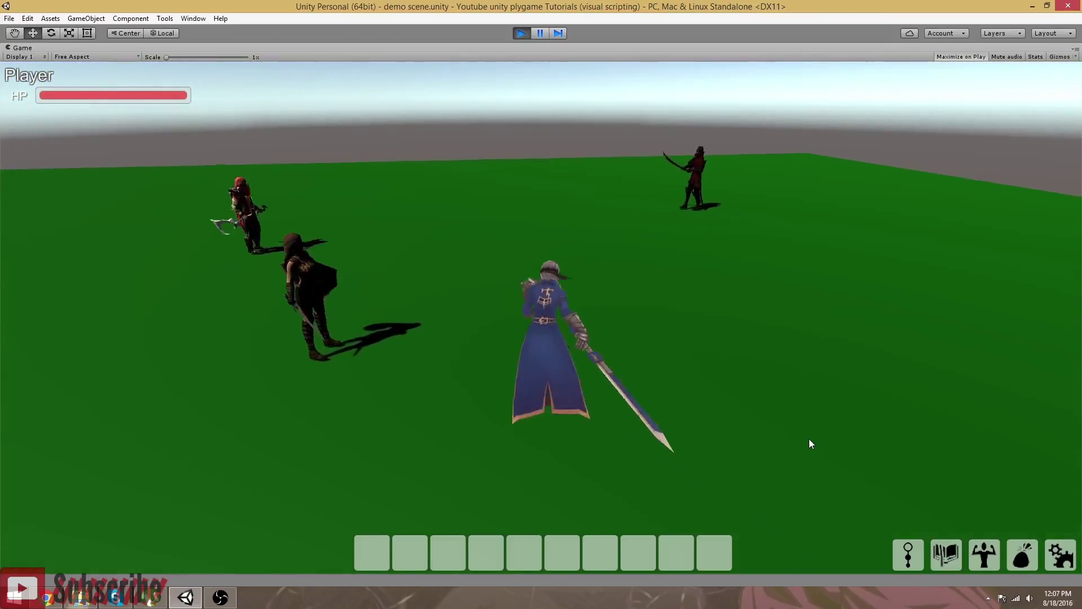
left_click(521, 33)
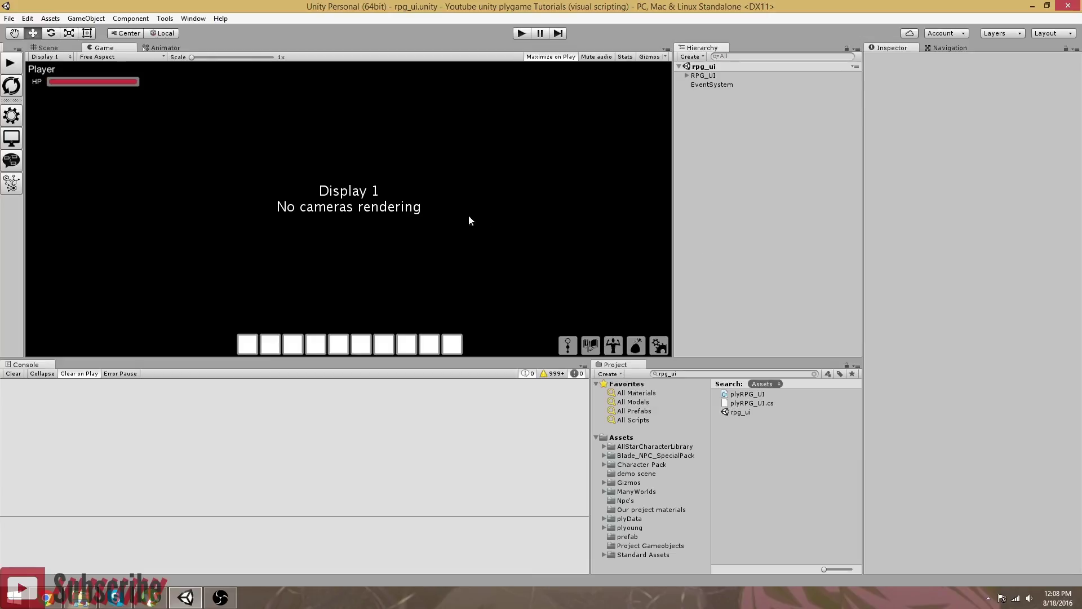
Open the demo scene from the project's Assets folder
left_click(618, 438)
scroll(761, 524, "down", 1)
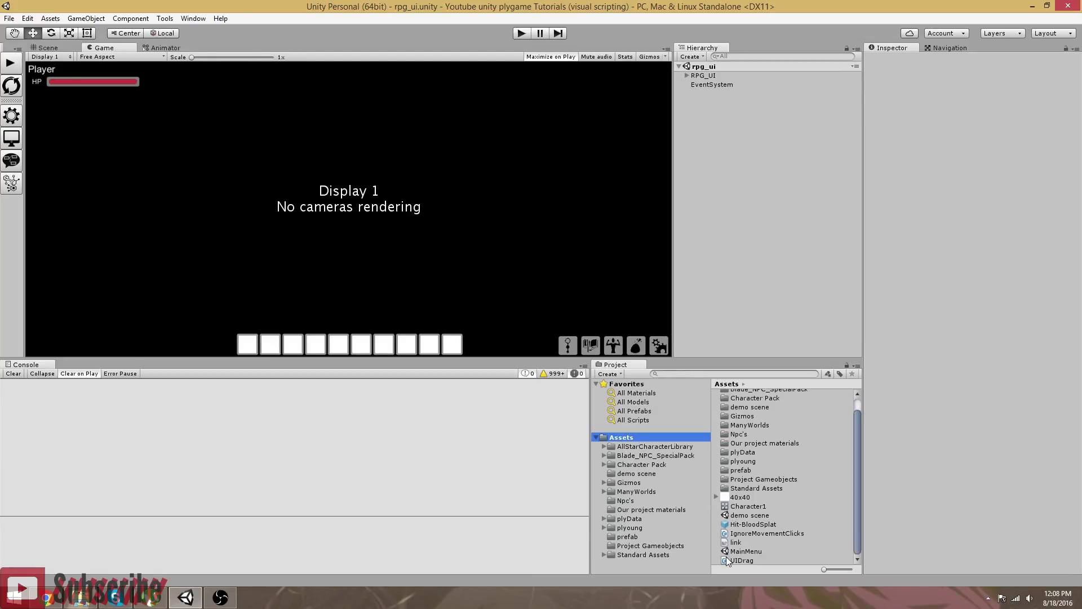
double_click(749, 516)
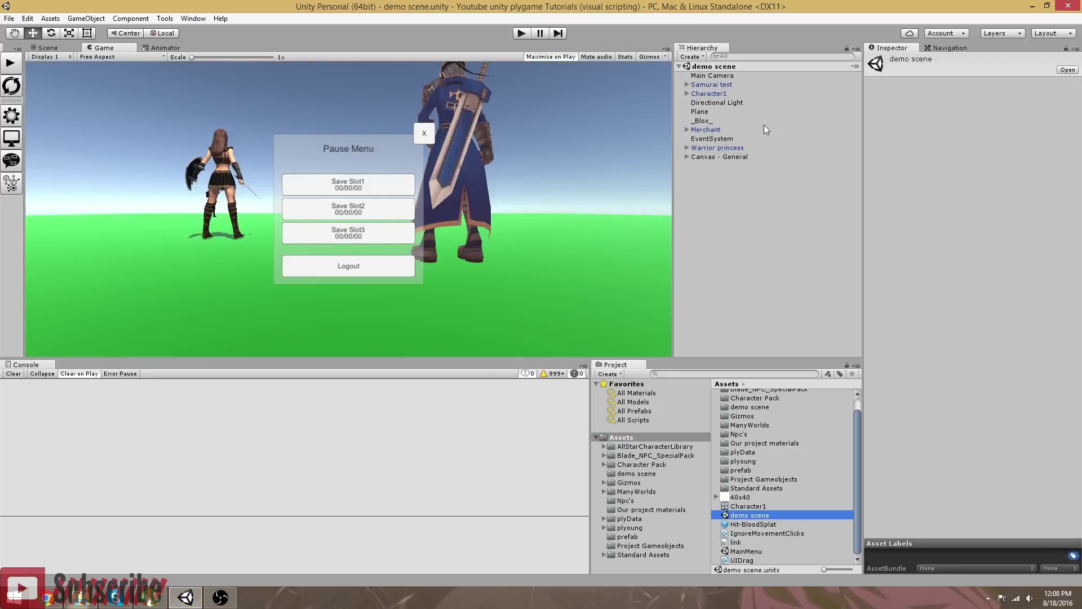
Deactivate Panel - PauseMenu under Canvas - General and save the scene
left_click(686, 157)
left_click(713, 166)
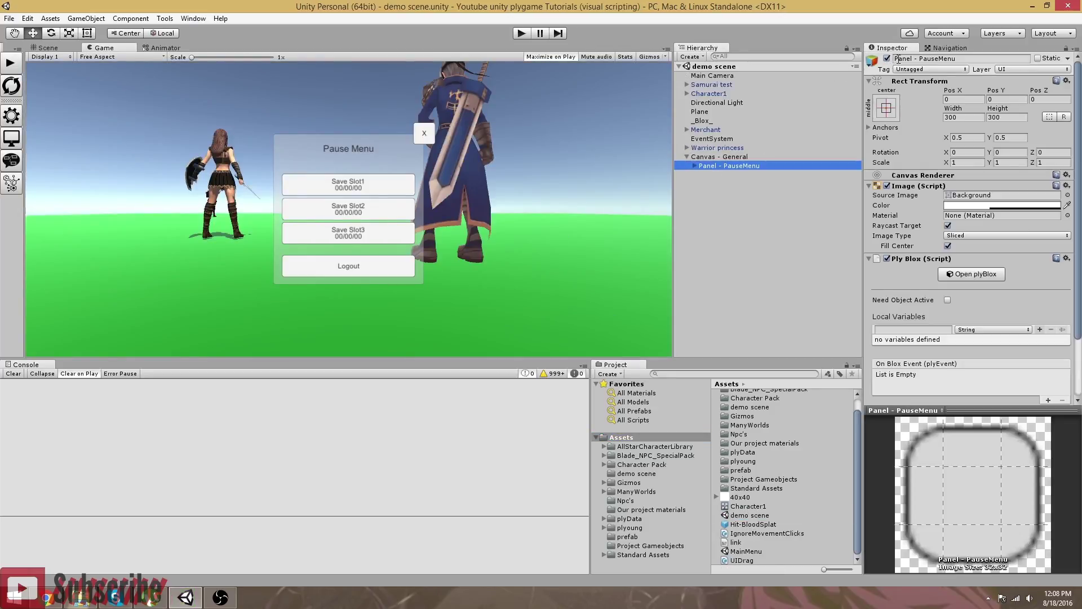
left_click(888, 58)
left_click(704, 229)
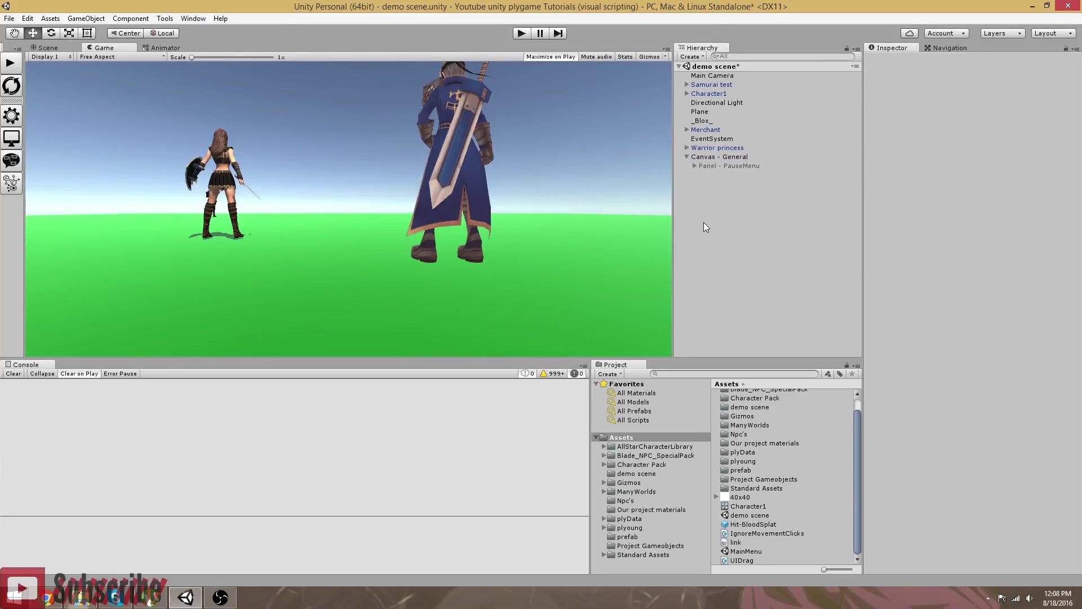
key("ctrl+s")
Delete the green ground Plane from the demo scene
left_click(45, 48)
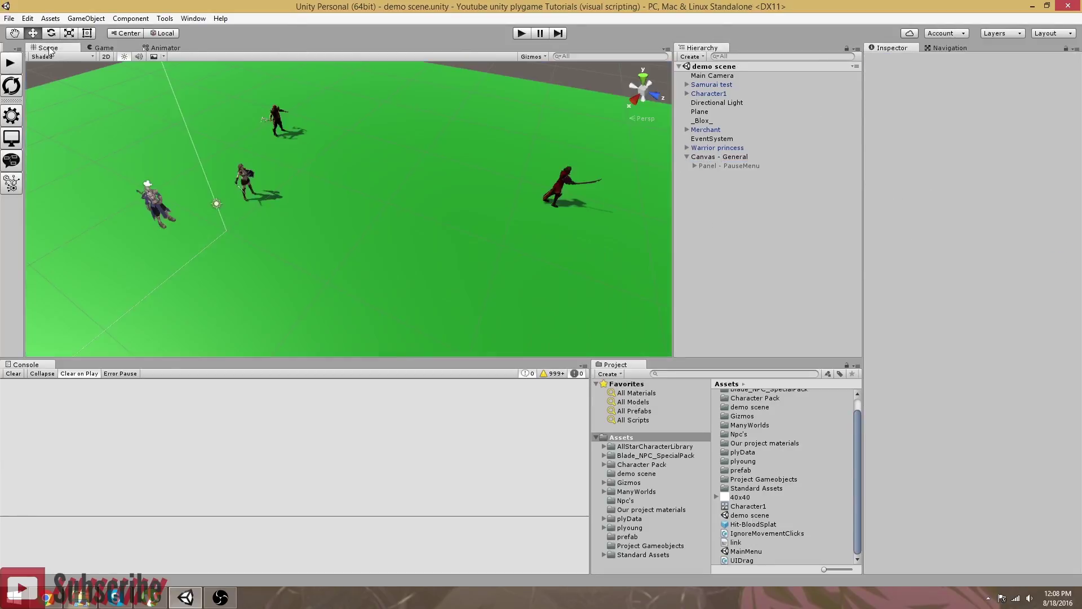
scroll(363, 187, "down", 10)
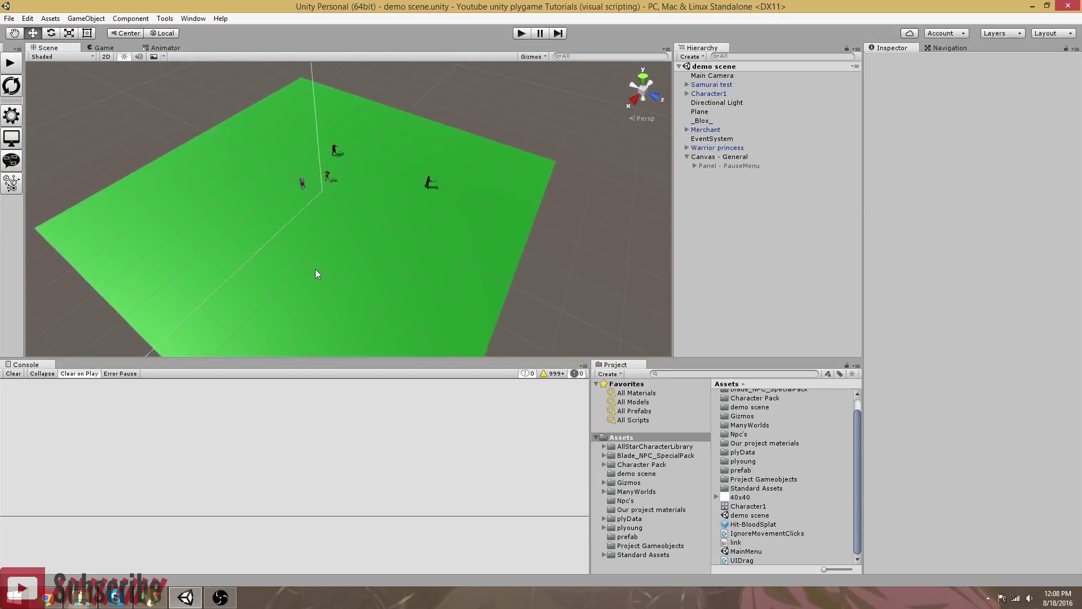
left_click(354, 246)
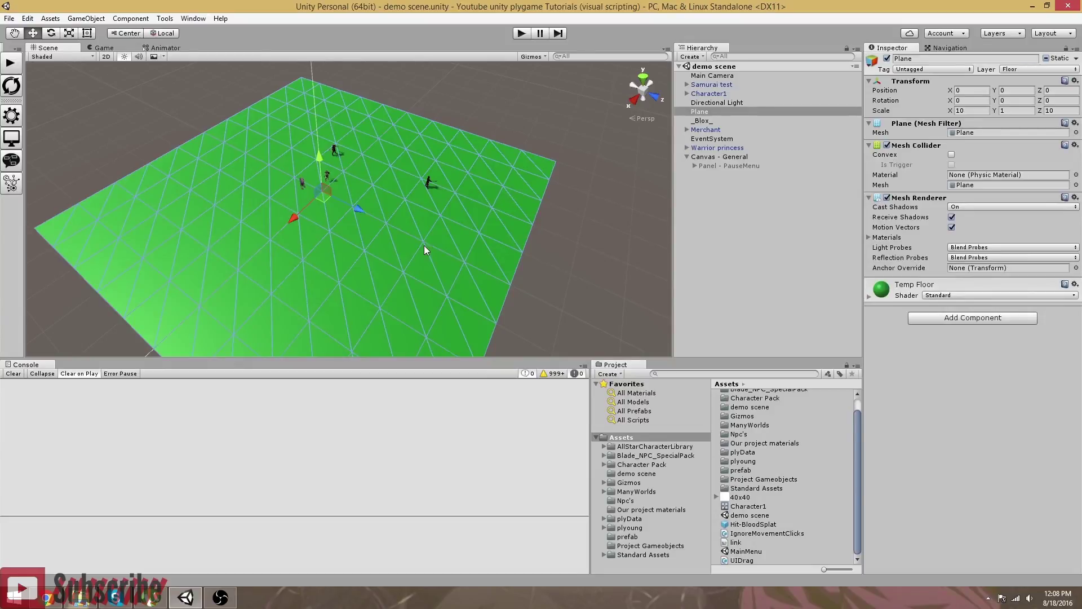
key("Delete")
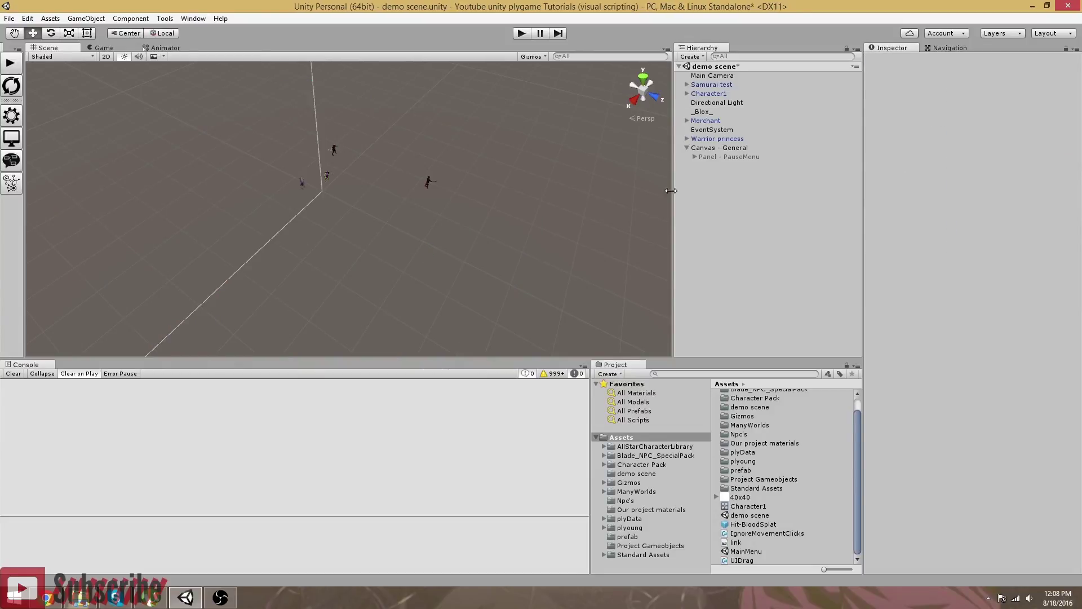
Add a 3D Terrain object to the demo scene
right_click(727, 199)
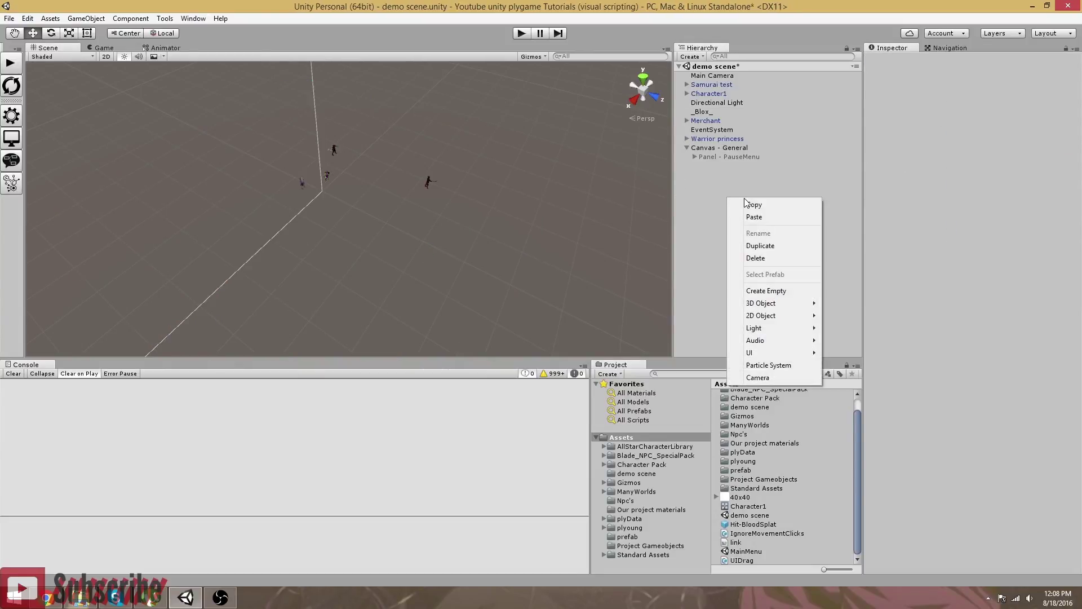
mouse_move(765, 306)
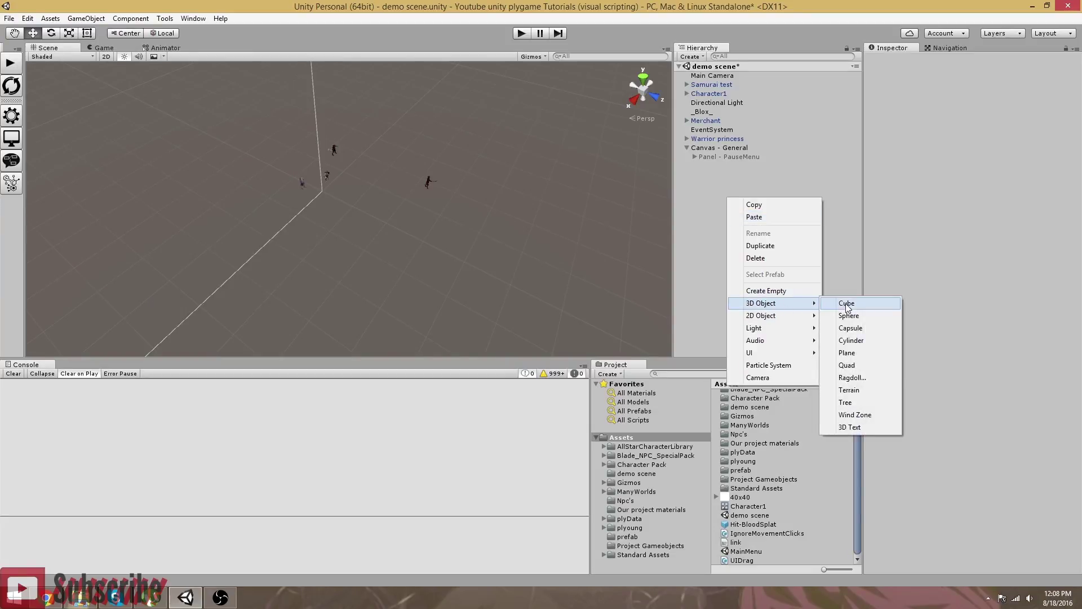
left_click(858, 389)
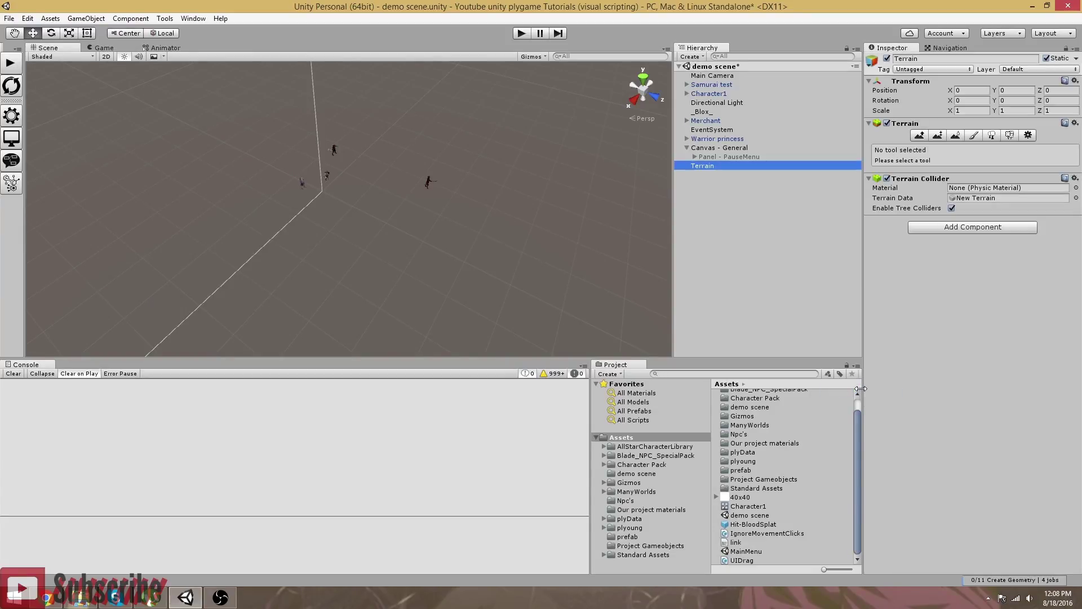
Examine the new terrain's extent relative to the characters and its width and length in the terrain settings
right_click_drag(403, 229, 562, 232)
right_click_drag(281, 236, 478, 216)
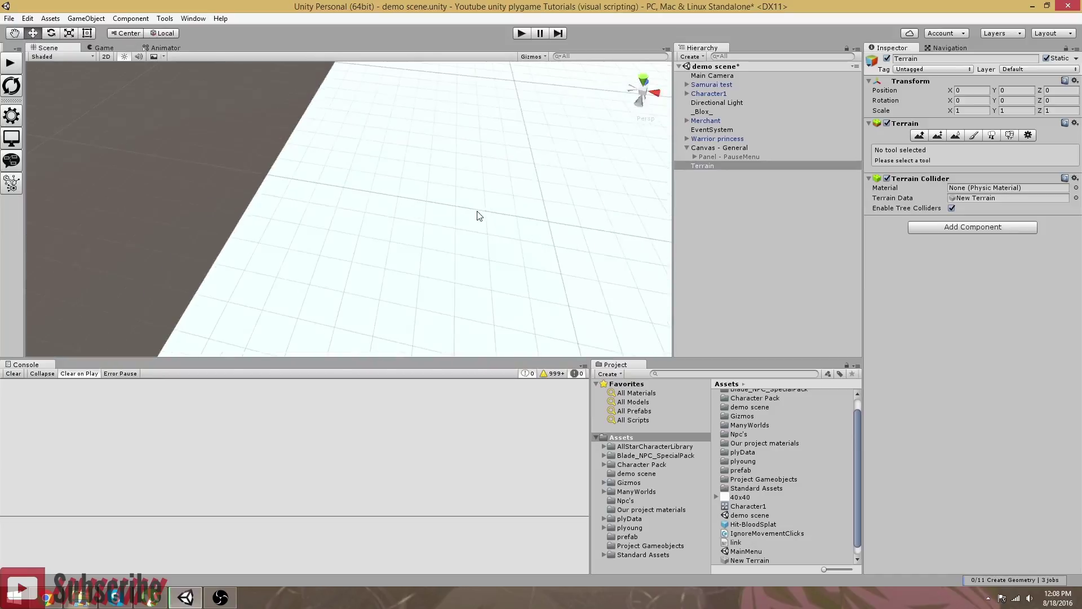
scroll(474, 218, "down", 5)
right_click_drag(410, 224, 472, 198)
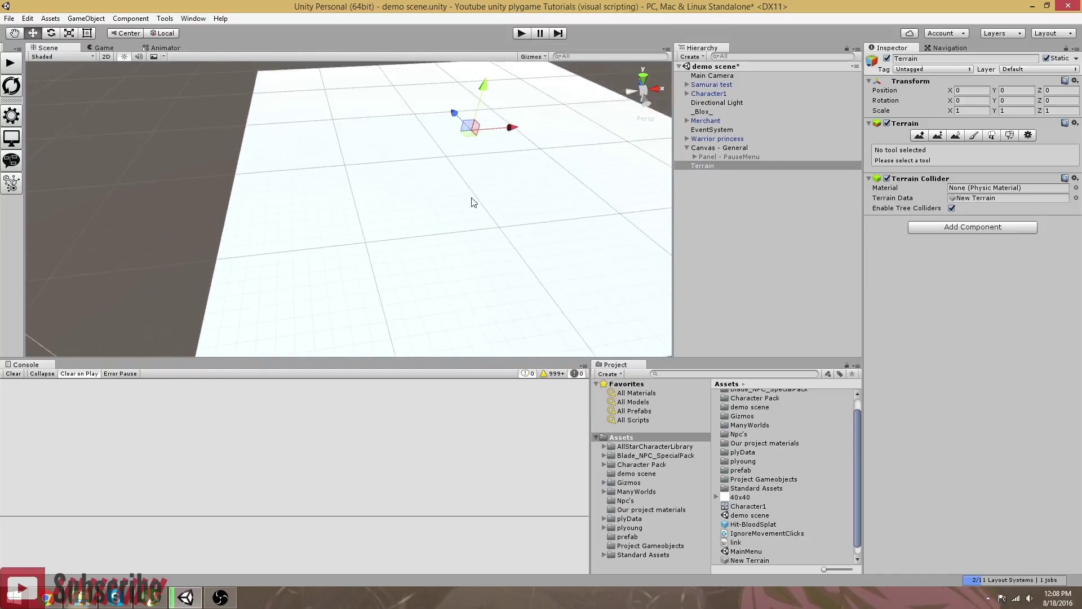
scroll(474, 202, "down", 2)
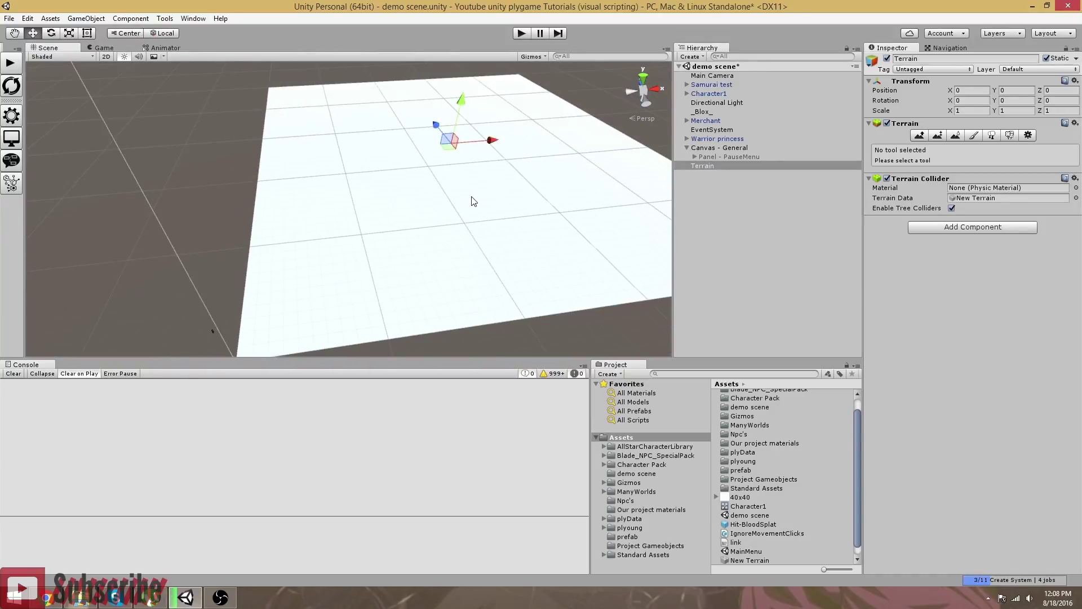
scroll(472, 195, "down", 4)
mouse_move(446, 198)
right_mouse_down()
mouse_move(452, 225)
mouse_move(462, 188)
right_mouse_up()
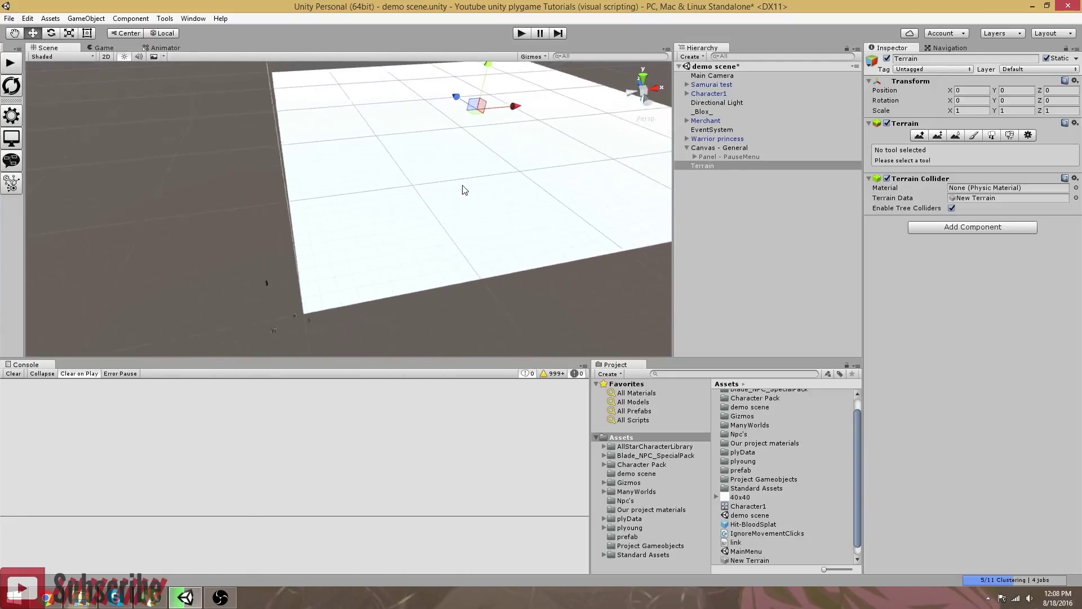
right_click_drag(464, 186, 506, 173)
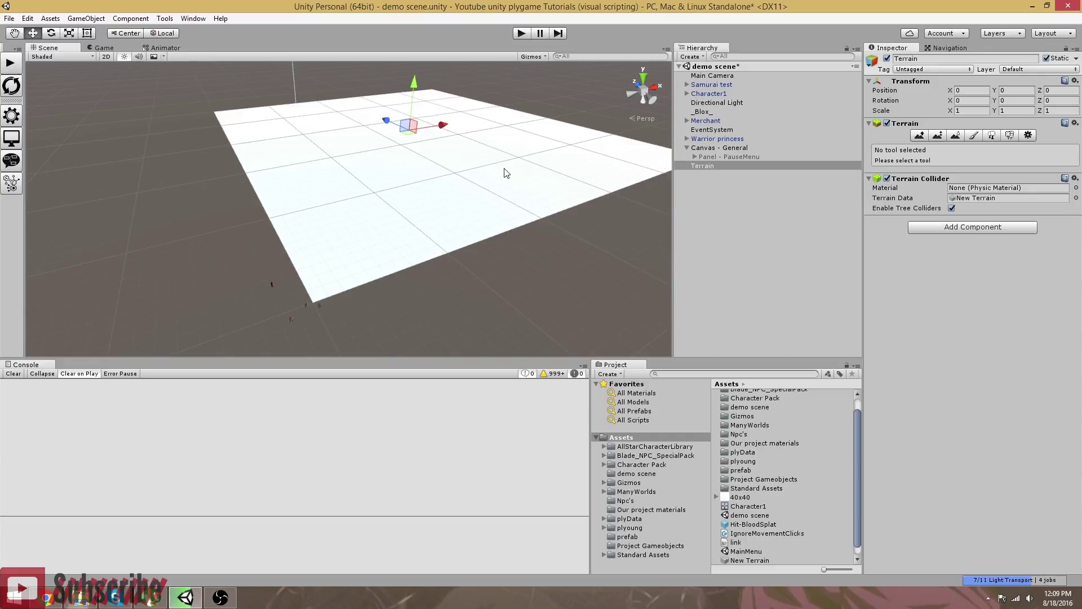
left_click(1027, 137)
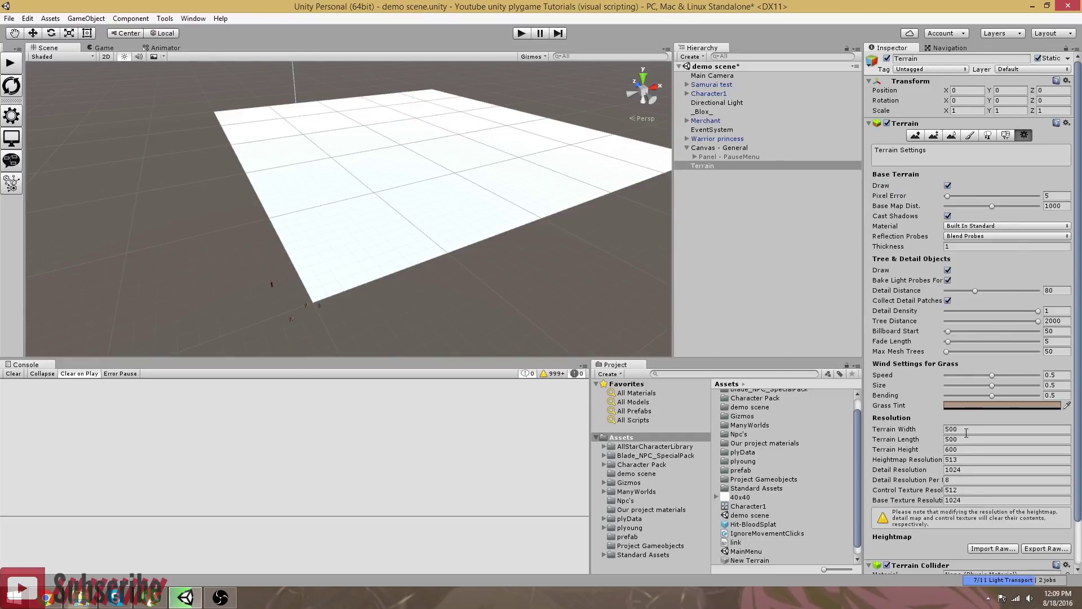
left_click(406, 180)
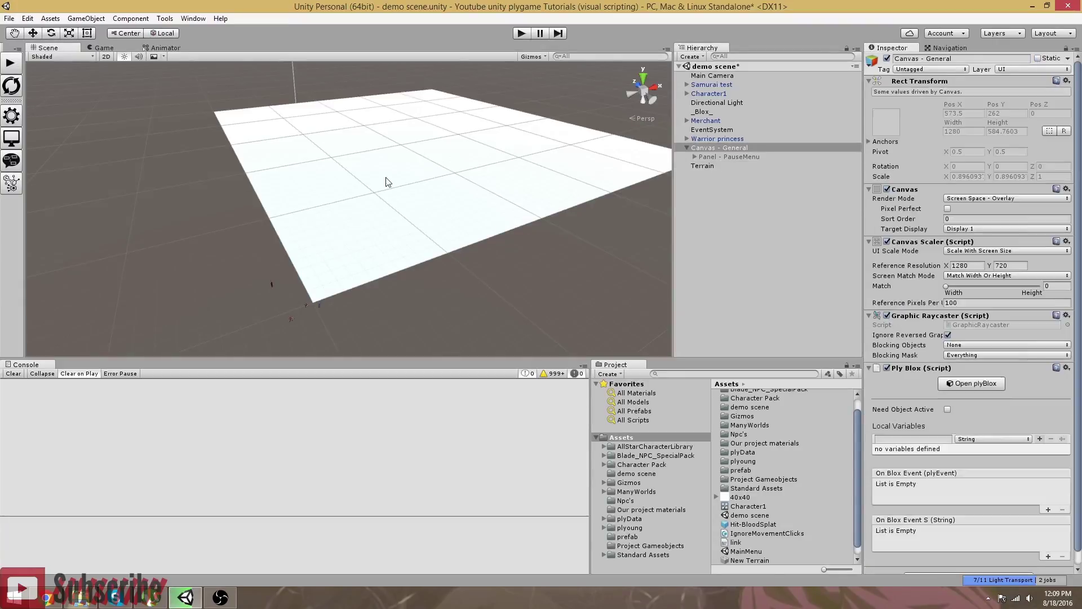
left_click(437, 241)
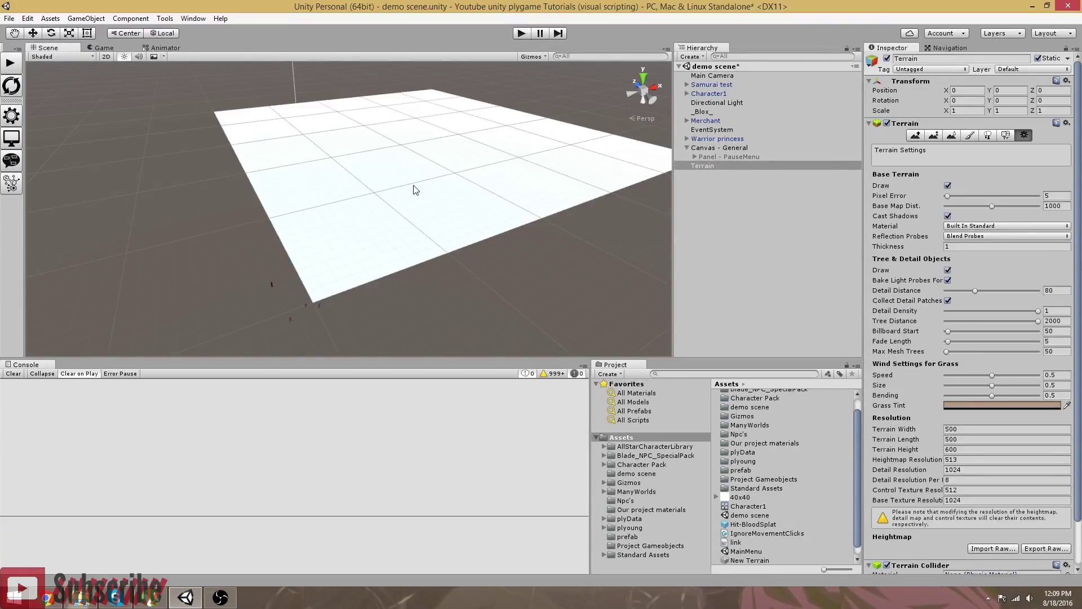
Move the terrain freehand along the Z axis to about -173
left_click(35, 35)
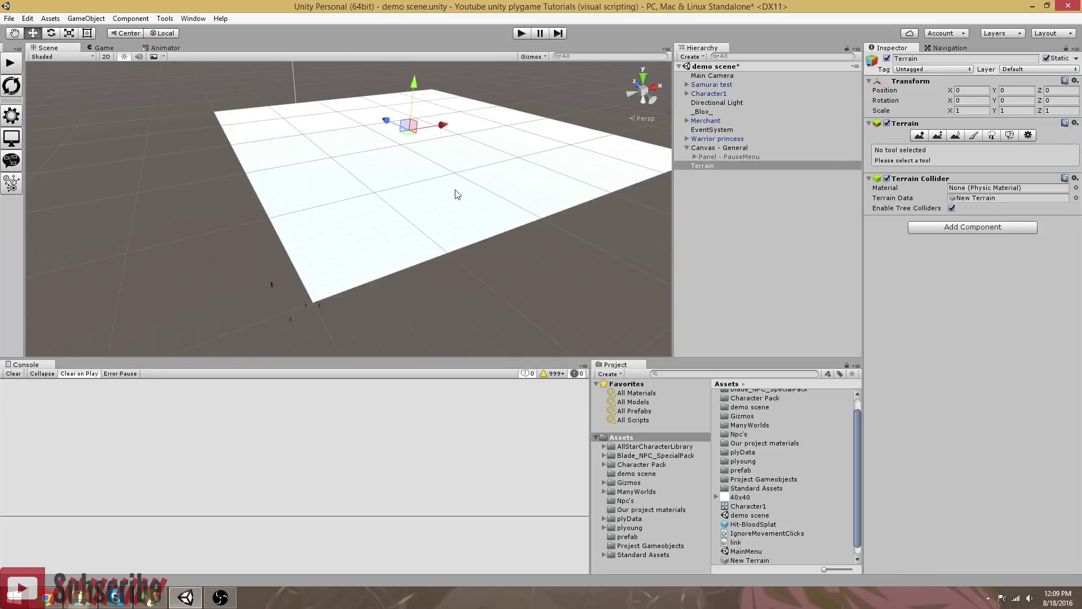
left_click_drag(394, 131, 466, 175)
left_click(719, 147)
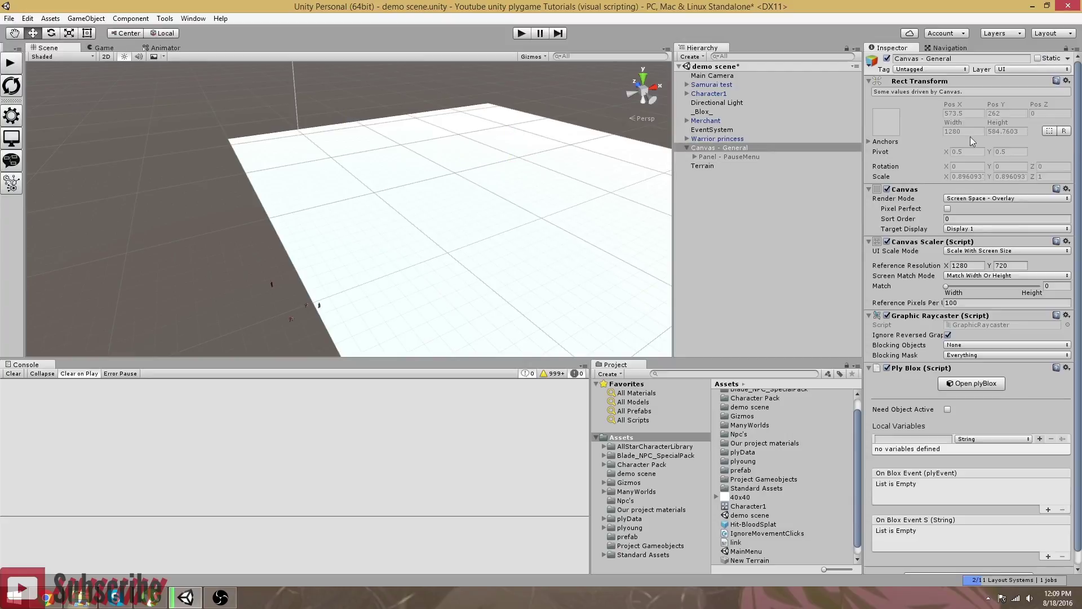
left_click(524, 186)
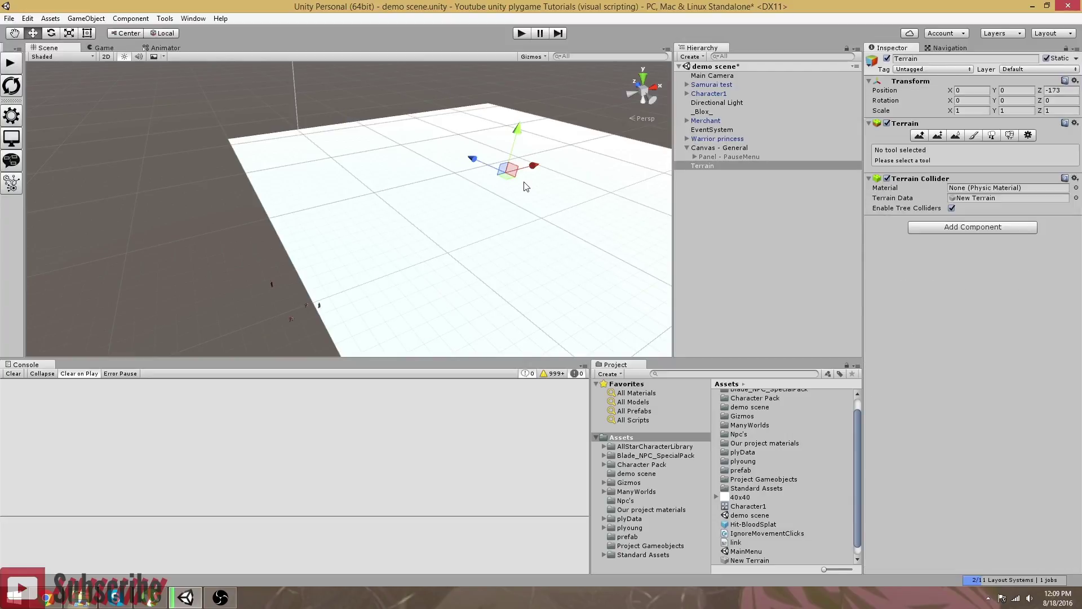
Set the terrain's position to X -250 and Z -250
left_click(1052, 91)
type("-250")
left_click(981, 90)
type("-80.1")
left_click(963, 92)
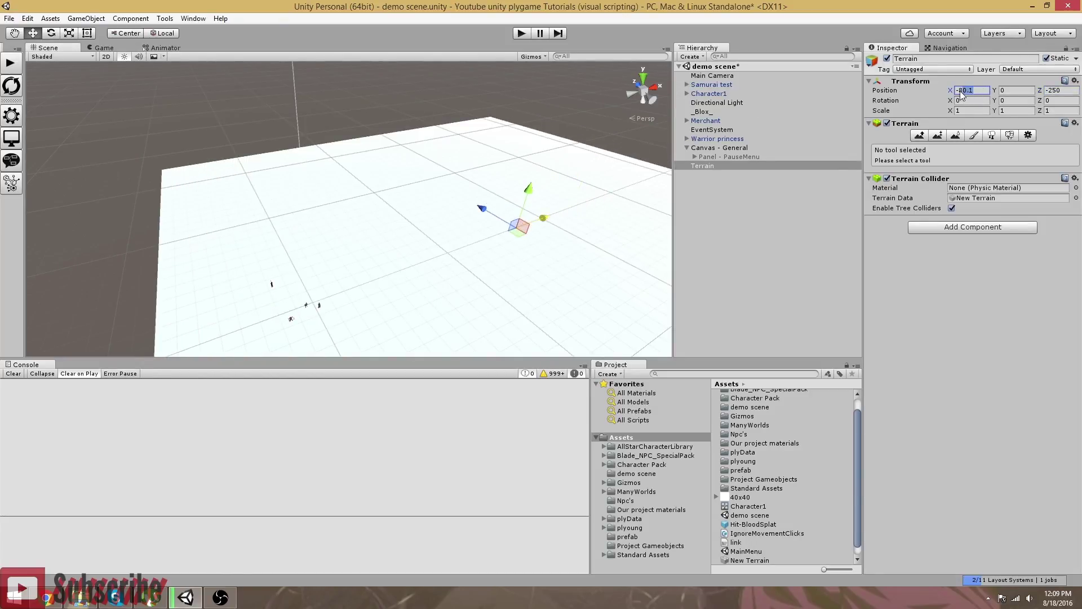
type("-285")
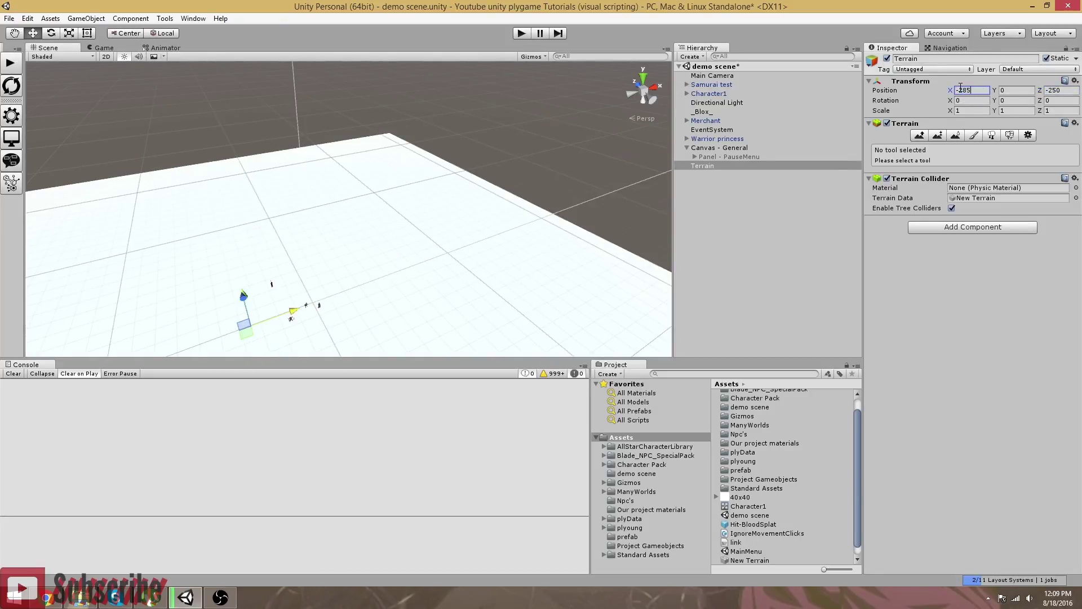
key("BackSpace")
key("BackSpace")
type("50")
Examine the terrain from several angles, from its outer edges down to the characters at its centre
left_click_drag(643, 107, 433, 229)
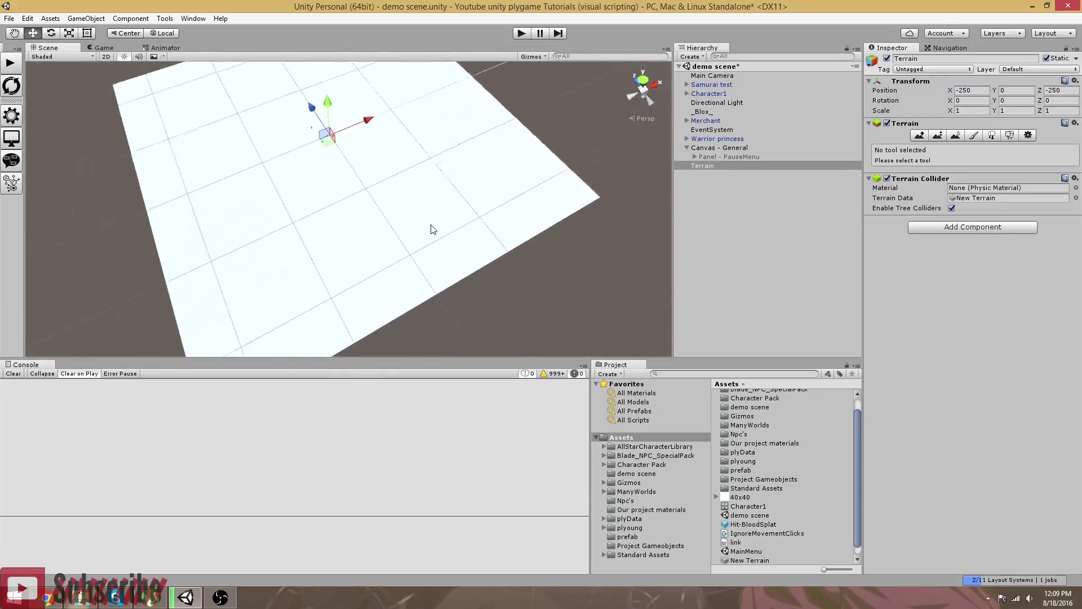
right_click_drag(432, 225, 410, 190)
scroll(452, 195, "down", 5)
scroll(450, 200, "up", 6)
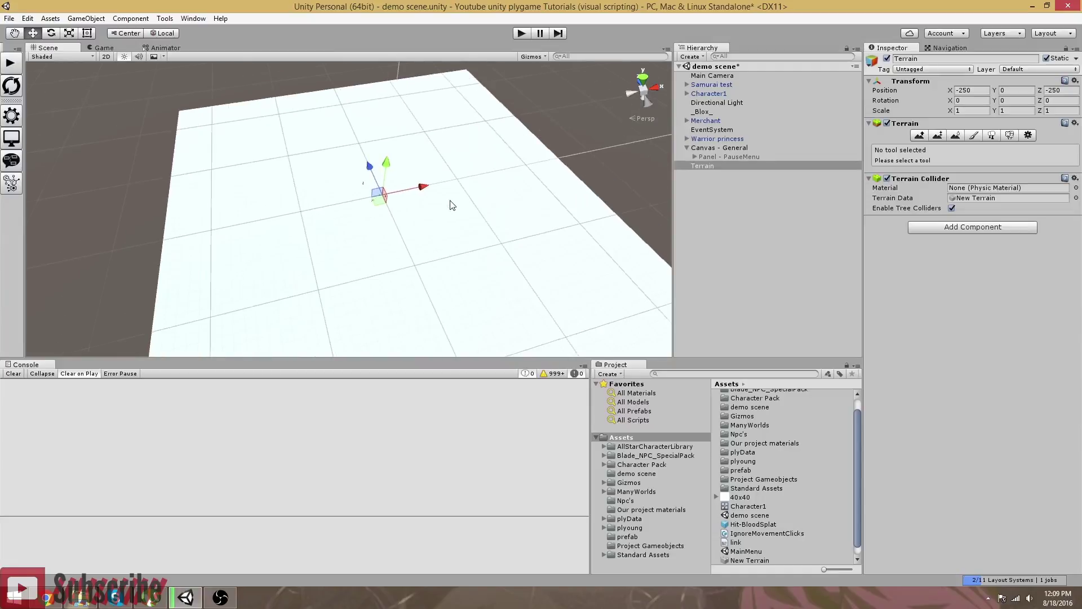
scroll(452, 205, "up", 10)
right_click_drag(452, 208, 487, 232)
scroll(374, 172, "down", 5)
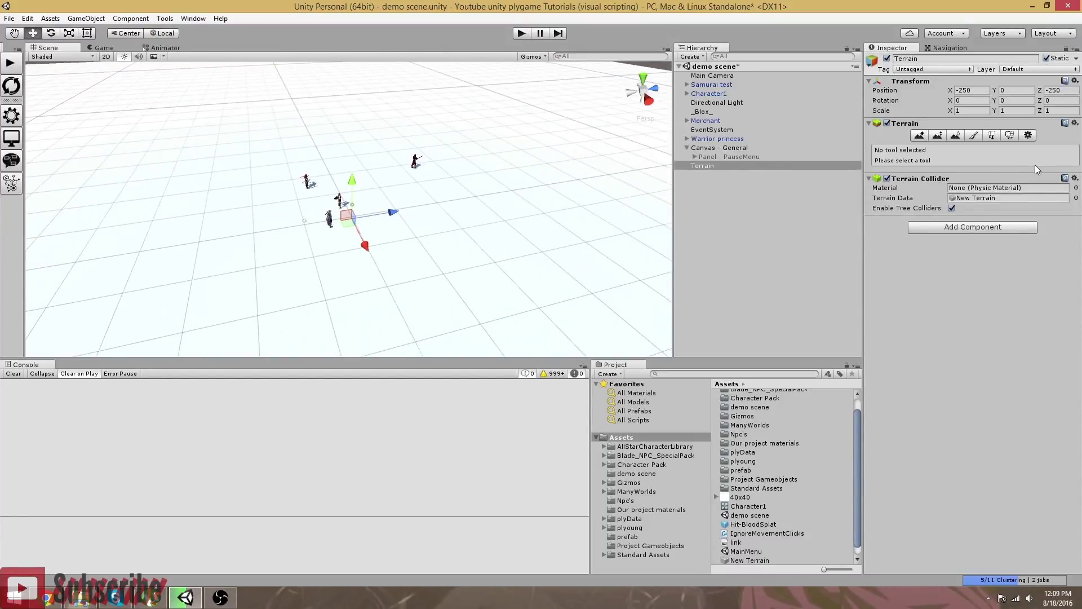
Switch the terrain to texture painting and import the complete Environment standard package into the project's Assets folder
left_click(974, 135)
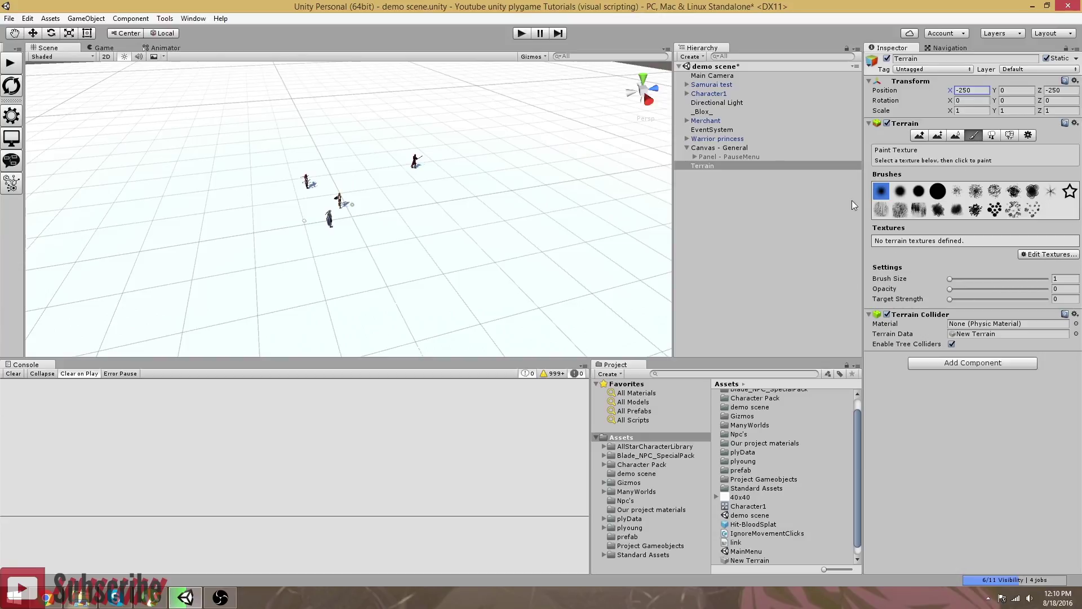
right_click(624, 438)
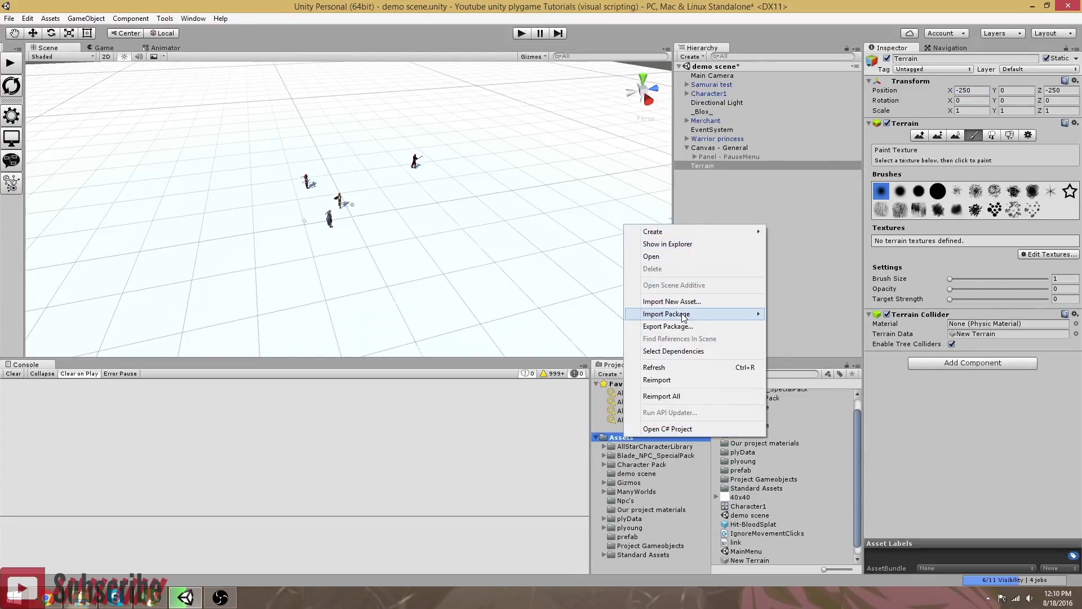
mouse_move(683, 317)
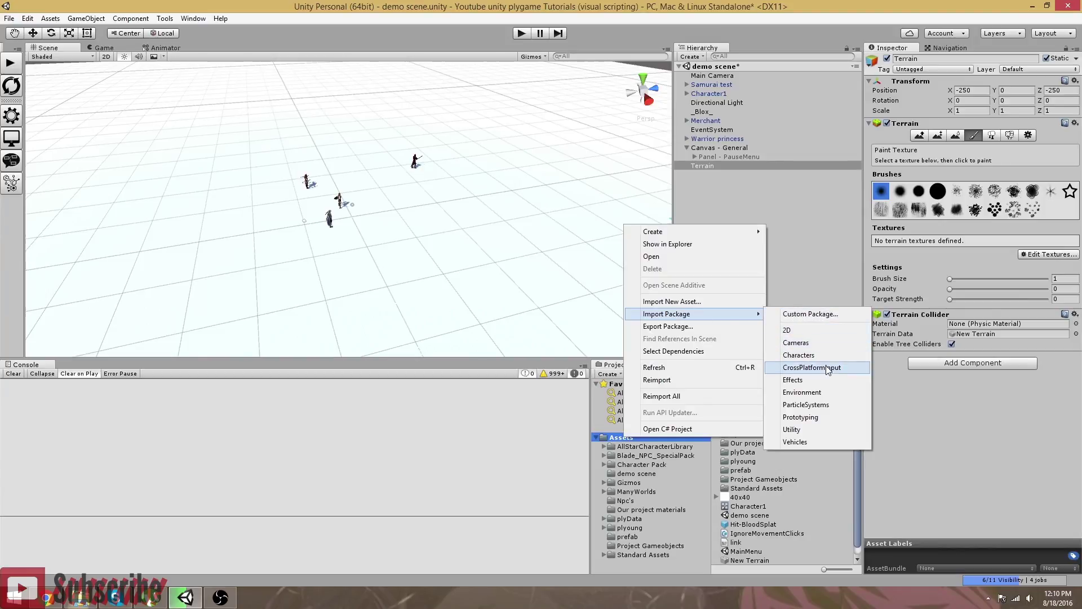
left_click(810, 394)
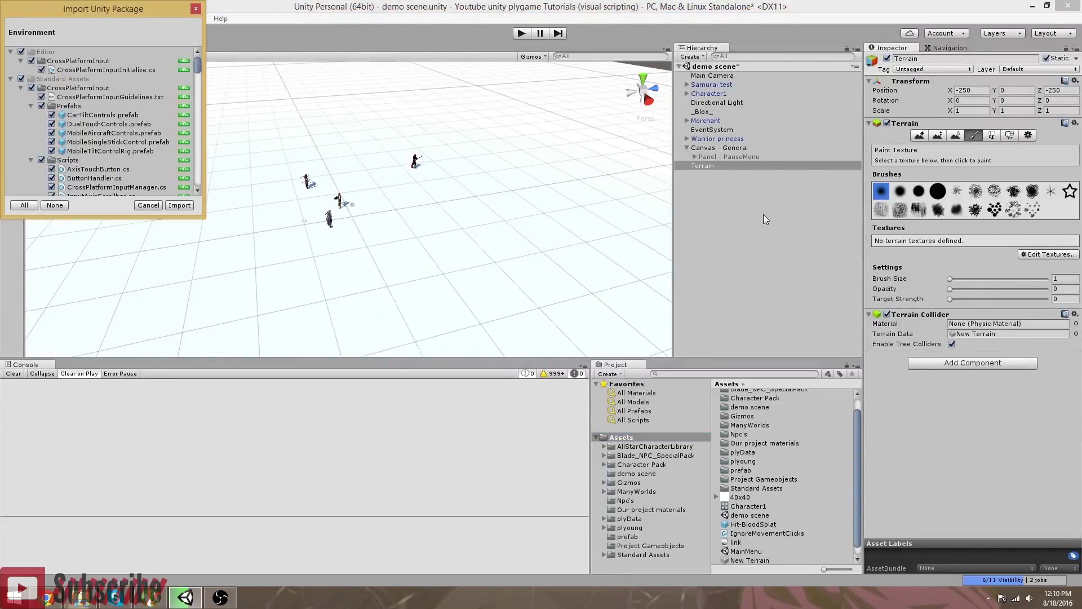
left_click(179, 206)
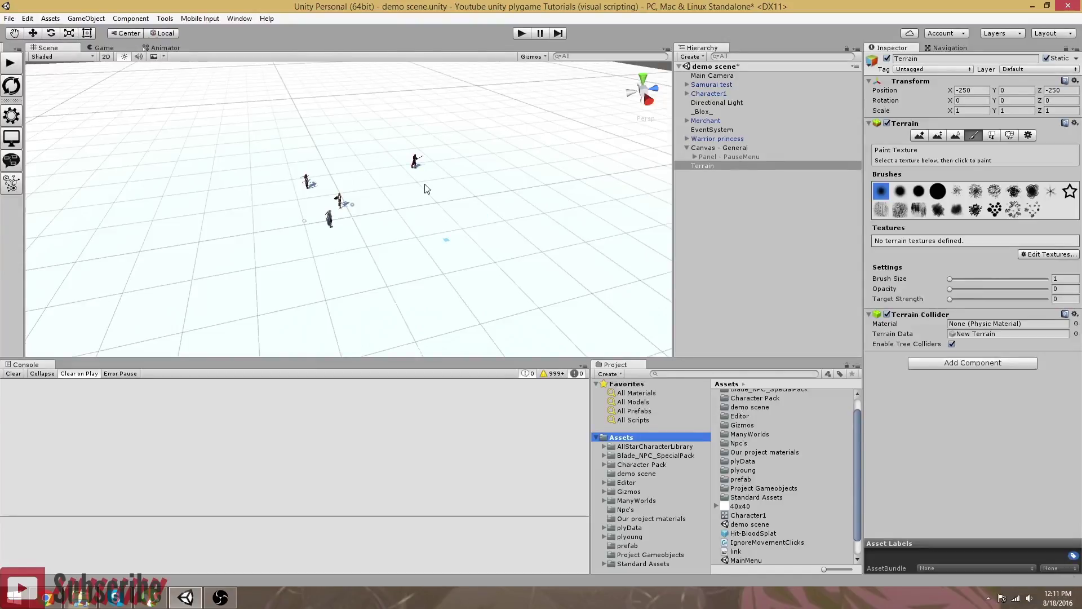
left_click(768, 245)
mouse_move(465, 234)
right_mouse_down()
mouse_move(395, 260)
mouse_move(479, 231)
right_mouse_up()
mouse_move(474, 287)
right_mouse_down()
mouse_move(481, 266)
mouse_move(481, 302)
right_mouse_up()
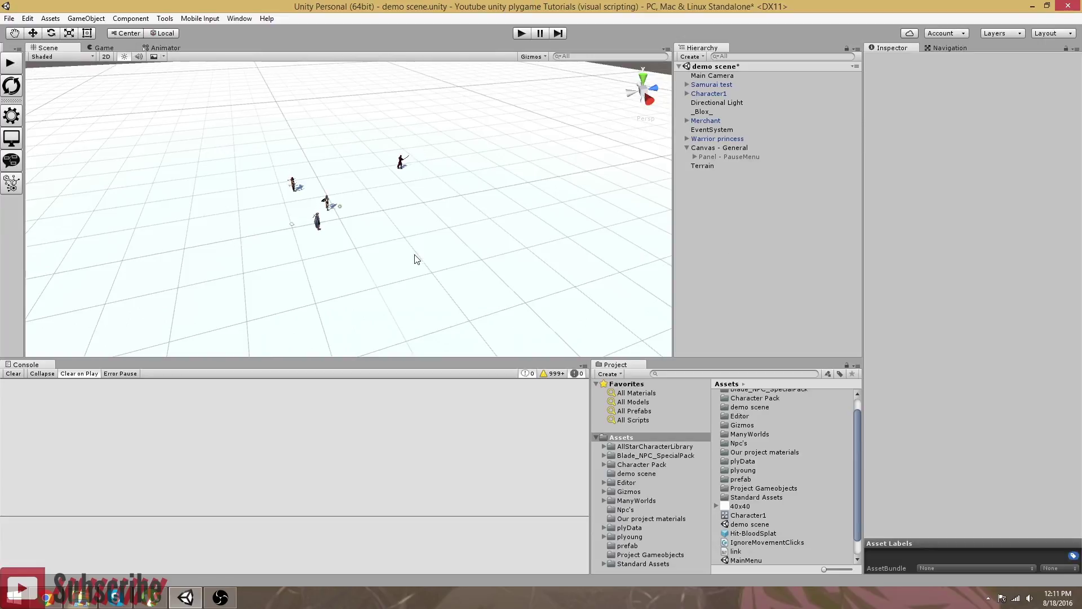
right_click_drag(498, 175, 490, 174)
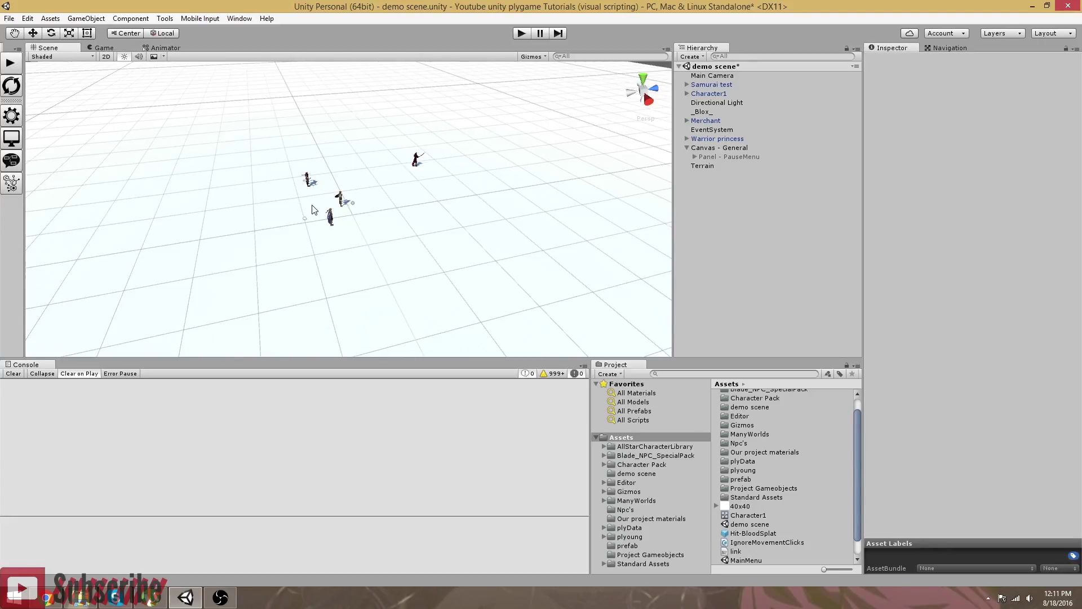
Examine the project's quality settings, including the Beautiful and Fantastic levels and their platform defaults
left_click(29, 20)
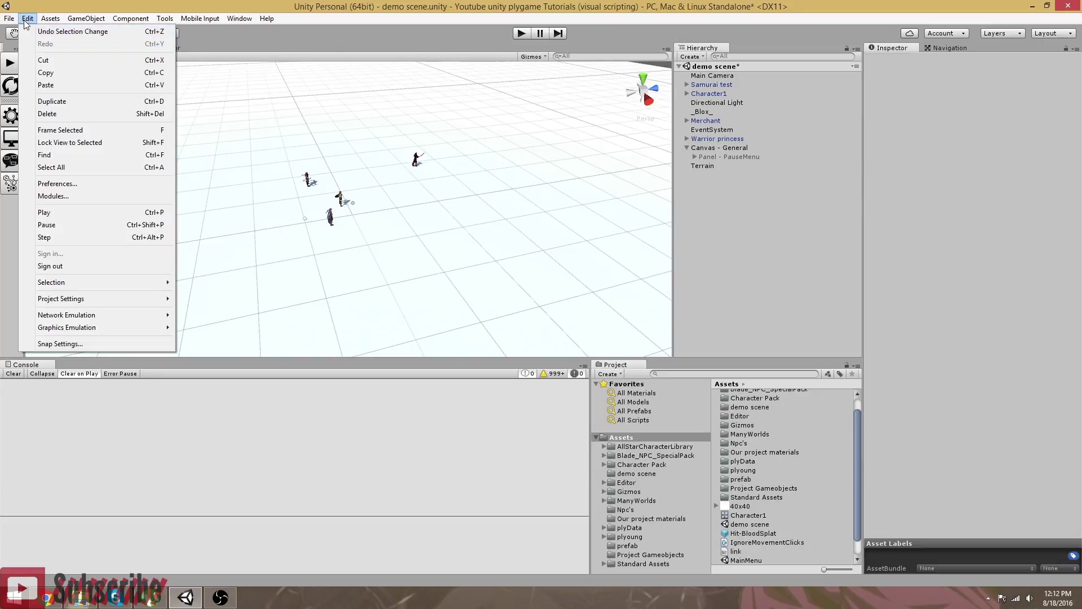
mouse_move(79, 299)
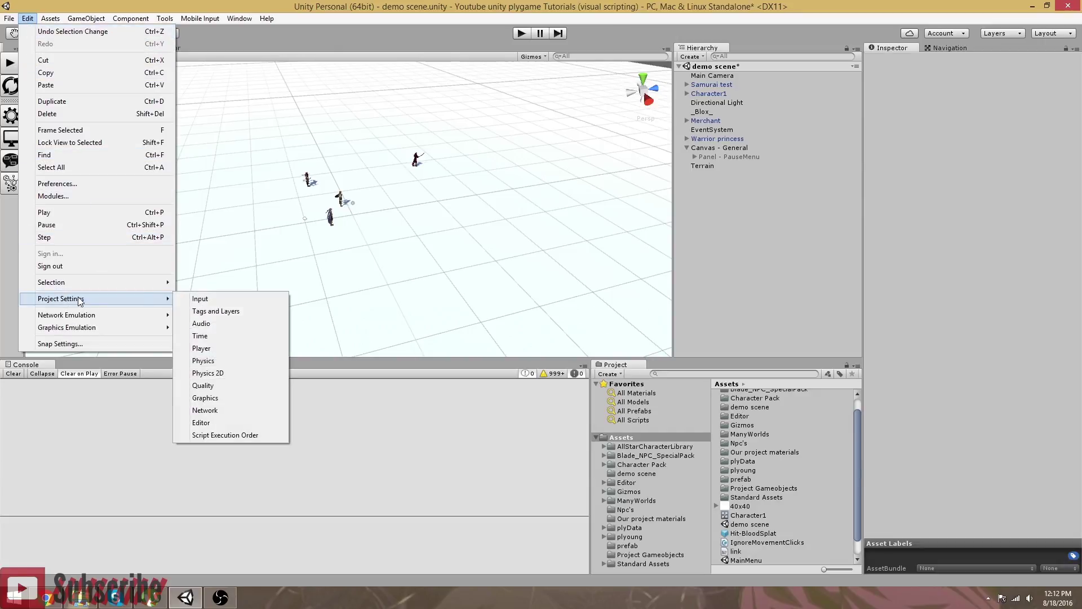
left_click(208, 387)
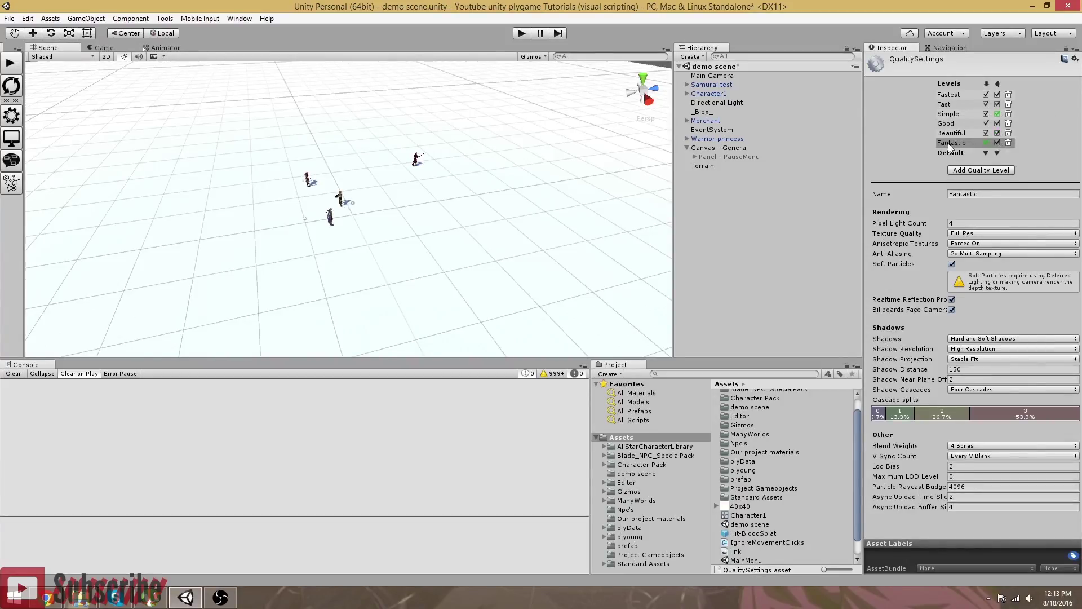
left_click(998, 135)
left_click(998, 143)
left_click(997, 133)
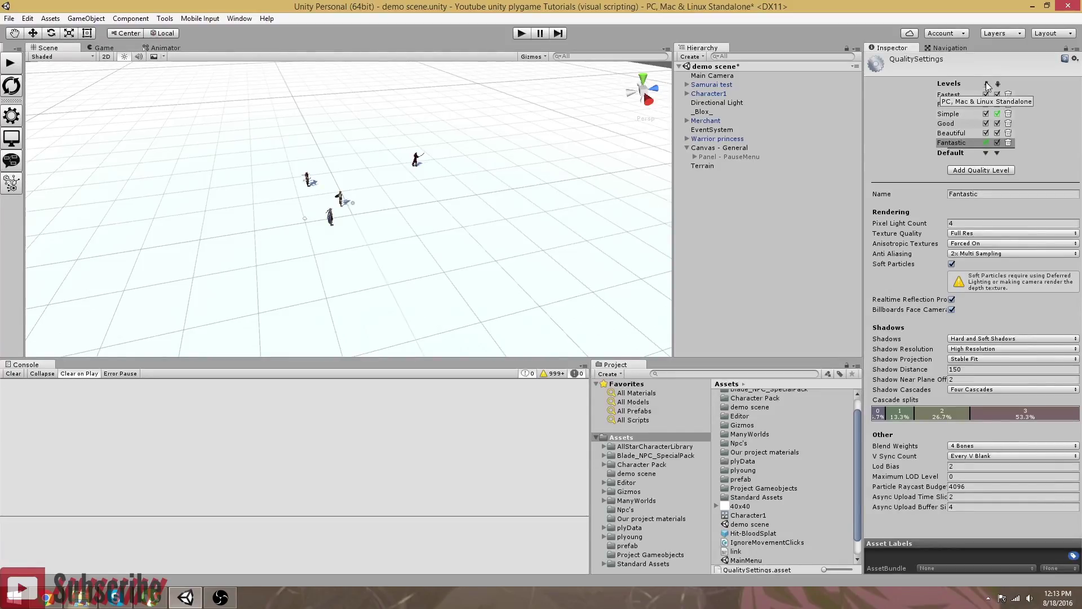
left_click(737, 219)
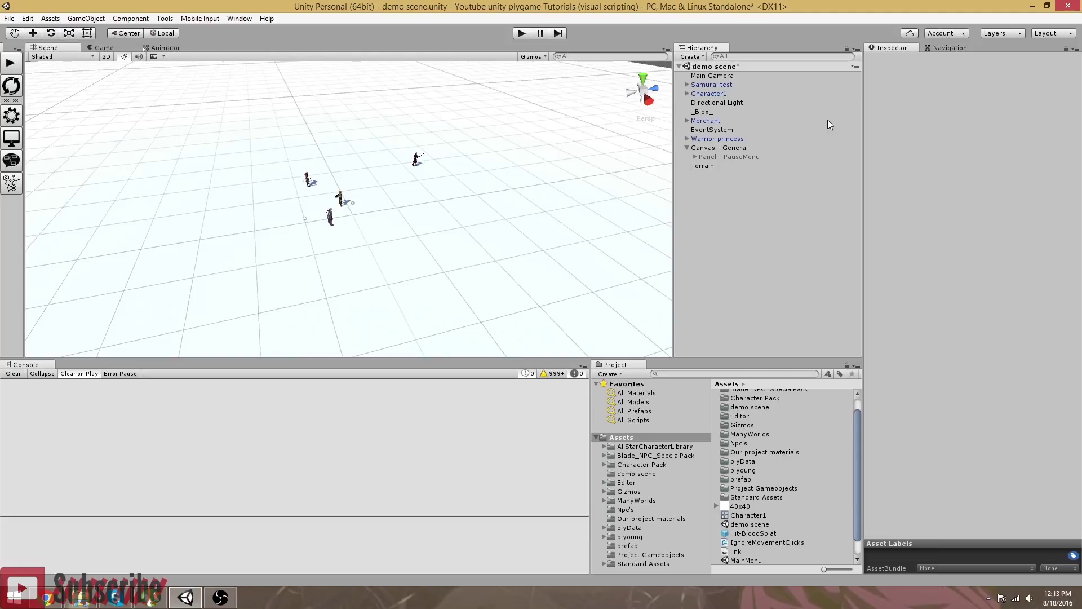
Search the textures for "grass" and add the GrassHill texture to the terrain, keeping the tiling size at 15 by 15
right_click_drag(518, 216, 462, 262)
left_click(462, 262)
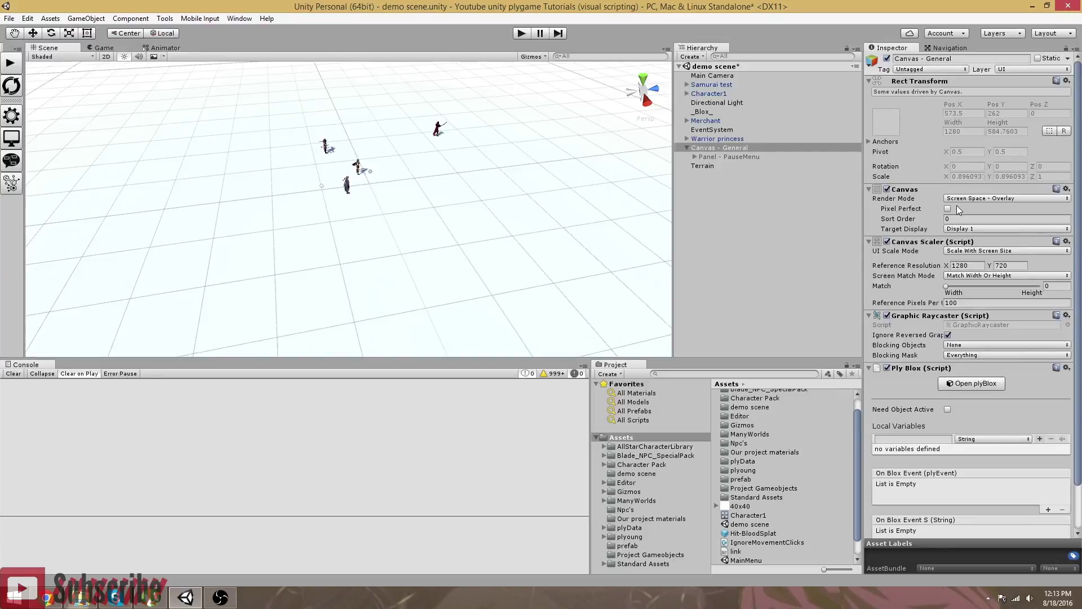
left_click(583, 196)
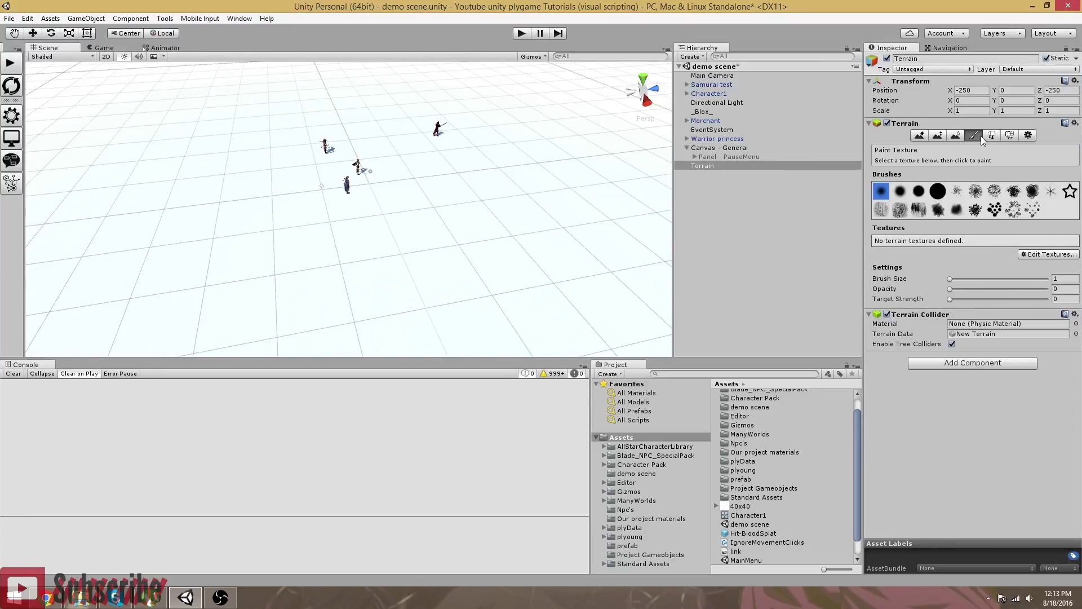
left_click(1033, 255)
left_click(1033, 255)
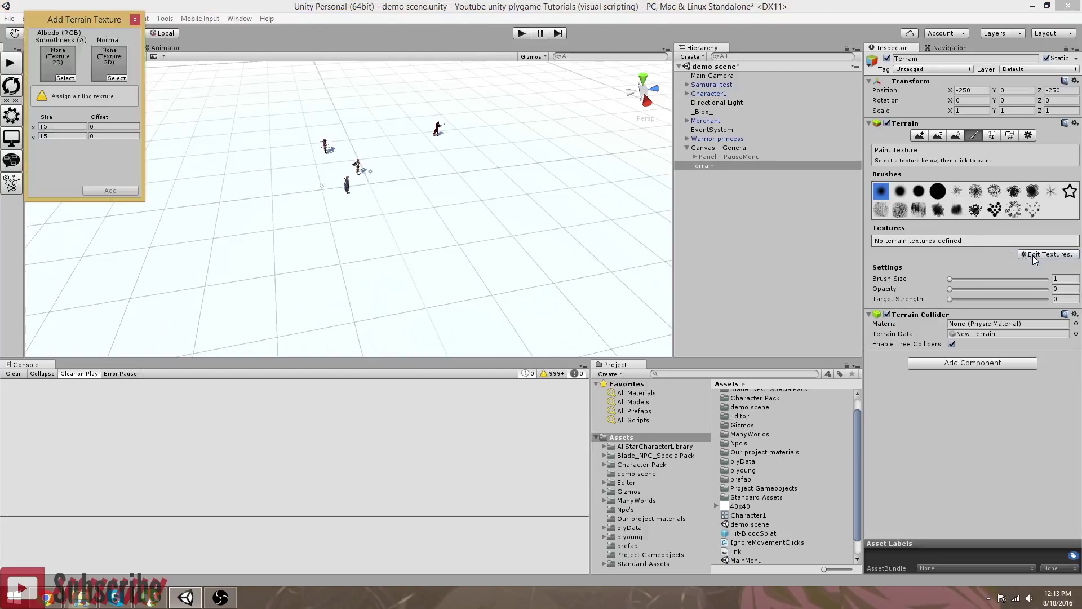
left_click_drag(144, 200, 445, 372)
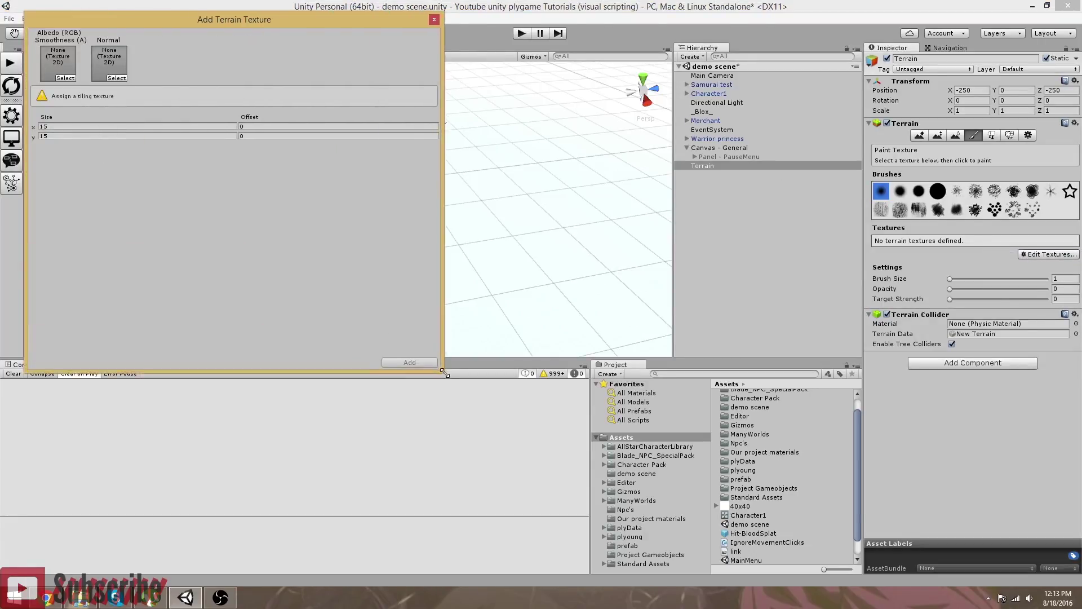
left_click(62, 78)
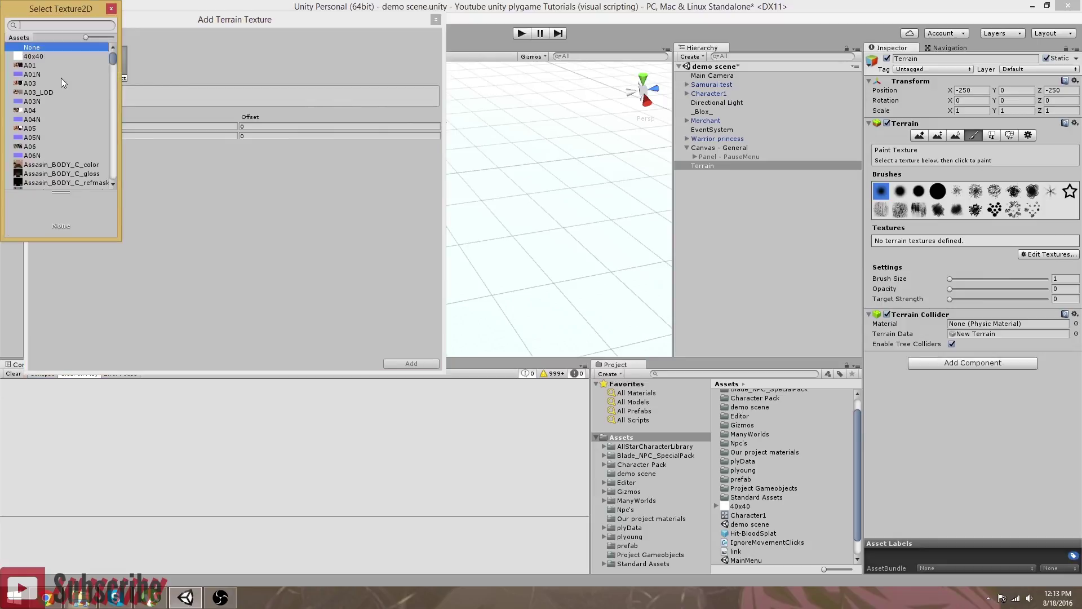
left_click_drag(115, 241, 826, 511)
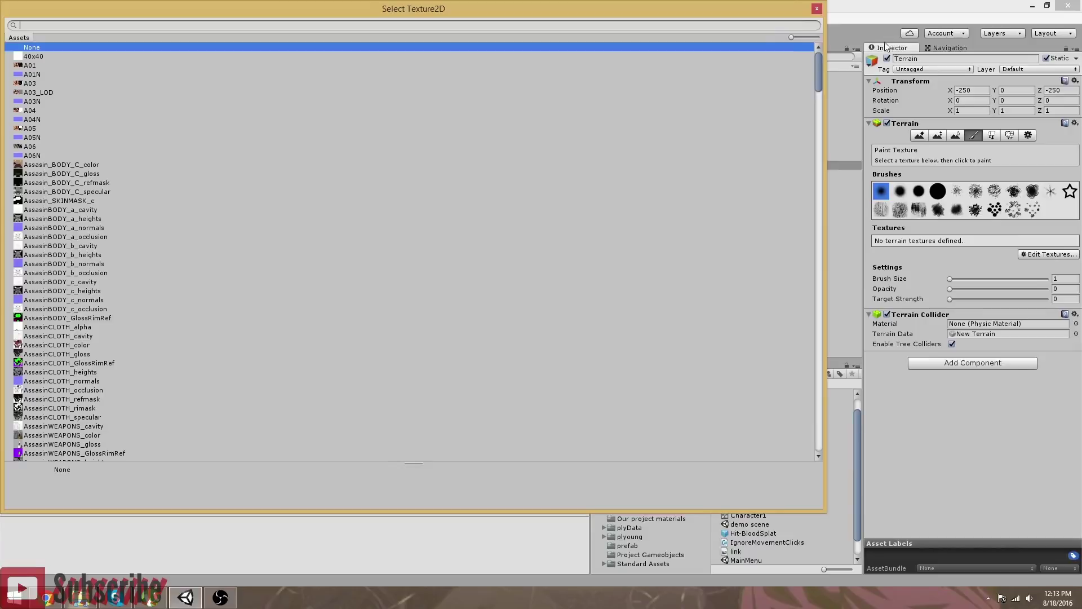
left_click_drag(792, 37, 804, 36)
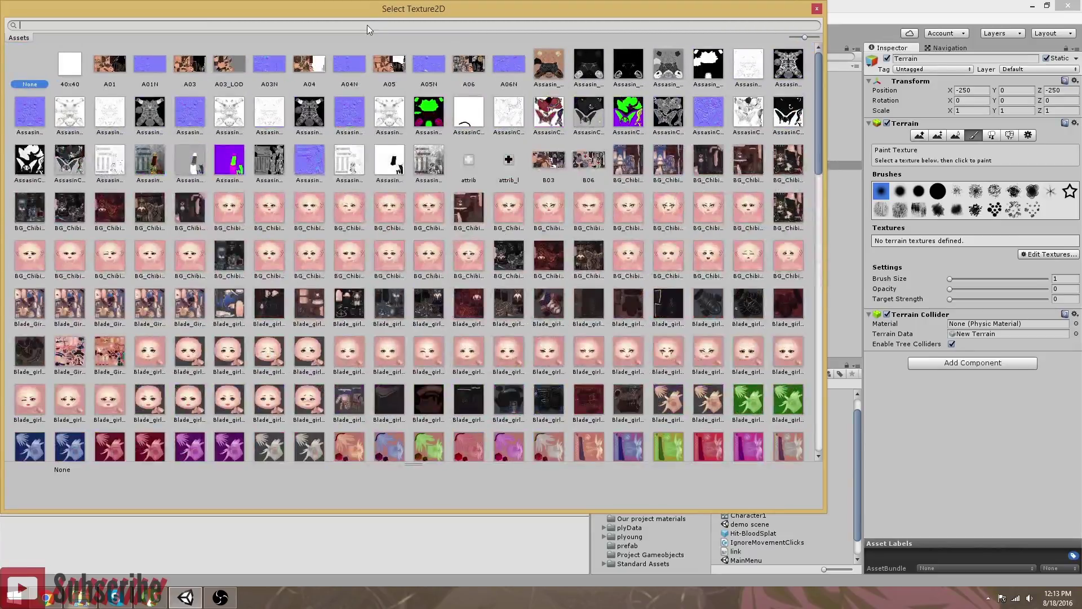
type("grass")
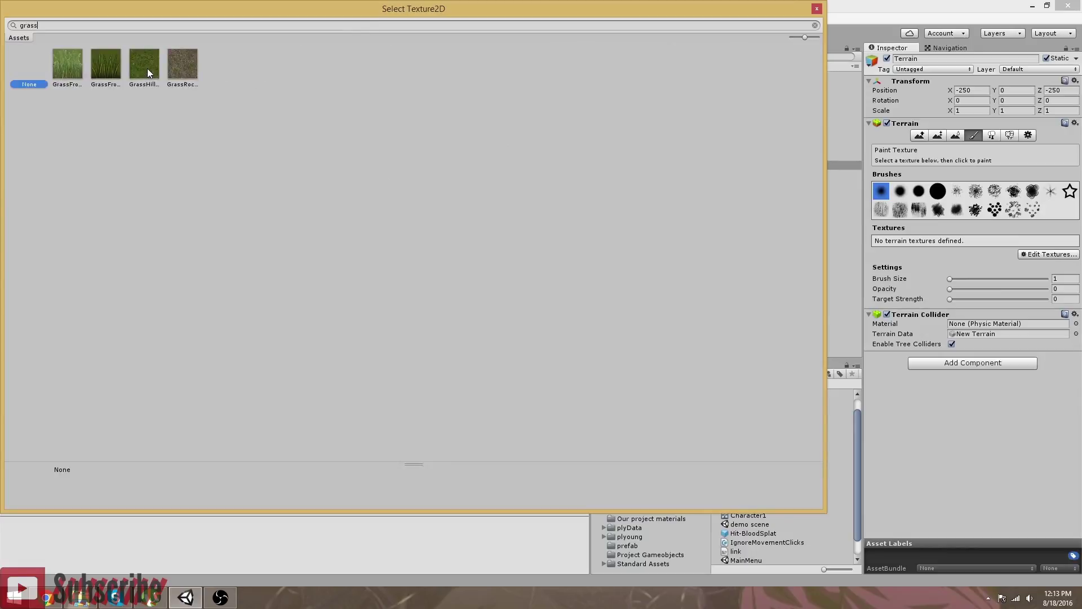
double_click(147, 67)
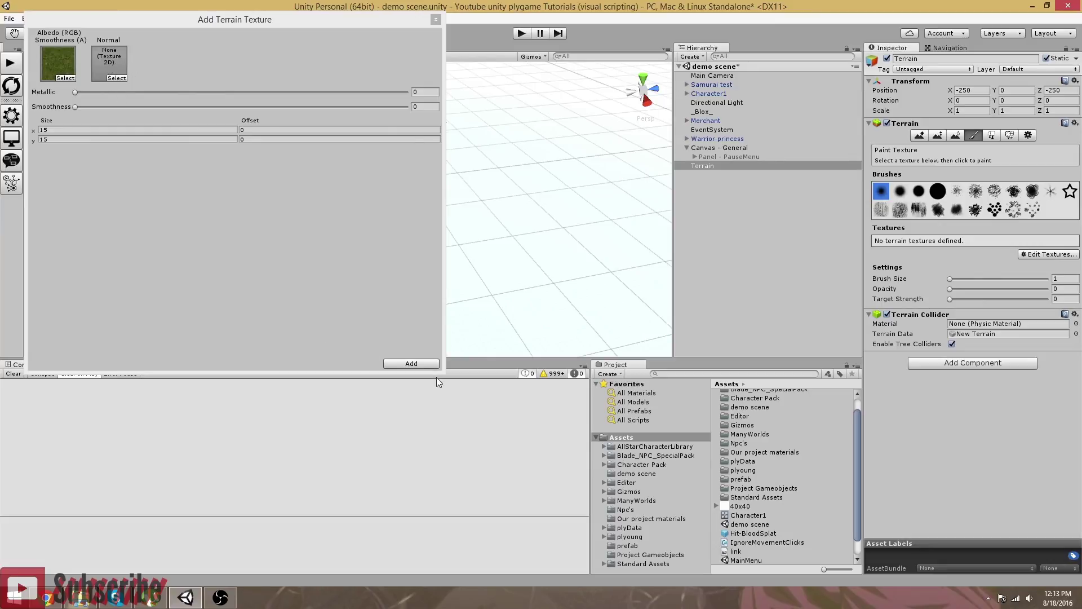
left_click(411, 364)
Examine the grass-textured terrain around the characters, up close and from several distances and angles
right_click_drag(194, 227, 279, 258)
scroll(315, 271, "up", 5)
right_click_drag(338, 279, 329, 208)
scroll(329, 209, "down", 8)
right_click_drag(338, 249, 319, 254)
scroll(445, 256, "up", 2)
scroll(434, 260, "up", 3)
right_click_drag(253, 254, 352, 255)
scroll(418, 215, "up", 3)
scroll(426, 211, "up", 2)
right_click_drag(426, 210, 344, 229)
scroll(343, 228, "down", 2)
scroll(345, 227, "down", 5)
scroll(398, 246, "up", 4)
mouse_move(403, 248)
right_mouse_down()
mouse_move(324, 219)
mouse_move(444, 213)
mouse_move(564, 251)
mouse_move(383, 243)
mouse_move(561, 249)
mouse_move(335, 224)
mouse_move(442, 276)
mouse_move(398, 235)
mouse_move(561, 279)
mouse_move(361, 290)
mouse_move(511, 311)
mouse_move(421, 261)
mouse_move(421, 327)
mouse_move(281, 257)
mouse_move(438, 250)
mouse_move(212, 254)
mouse_move(317, 257)
mouse_move(308, 269)
mouse_move(374, 303)
mouse_move(314, 299)
mouse_move(356, 274)
right_mouse_up()
scroll(445, 213, "down", 2)
scroll(564, 251, "down", 3)
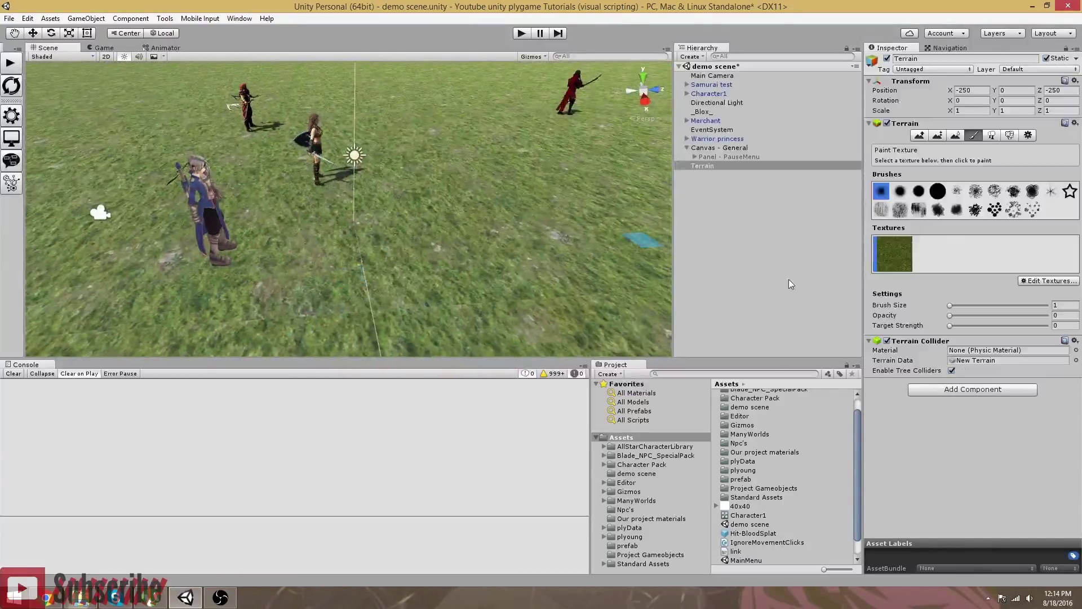
left_click(716, 236)
mouse_move(557, 222)
right_mouse_down()
mouse_move(439, 212)
mouse_move(382, 225)
mouse_move(416, 247)
mouse_move(324, 276)
mouse_move(350, 264)
right_mouse_up()
left_click(346, 269)
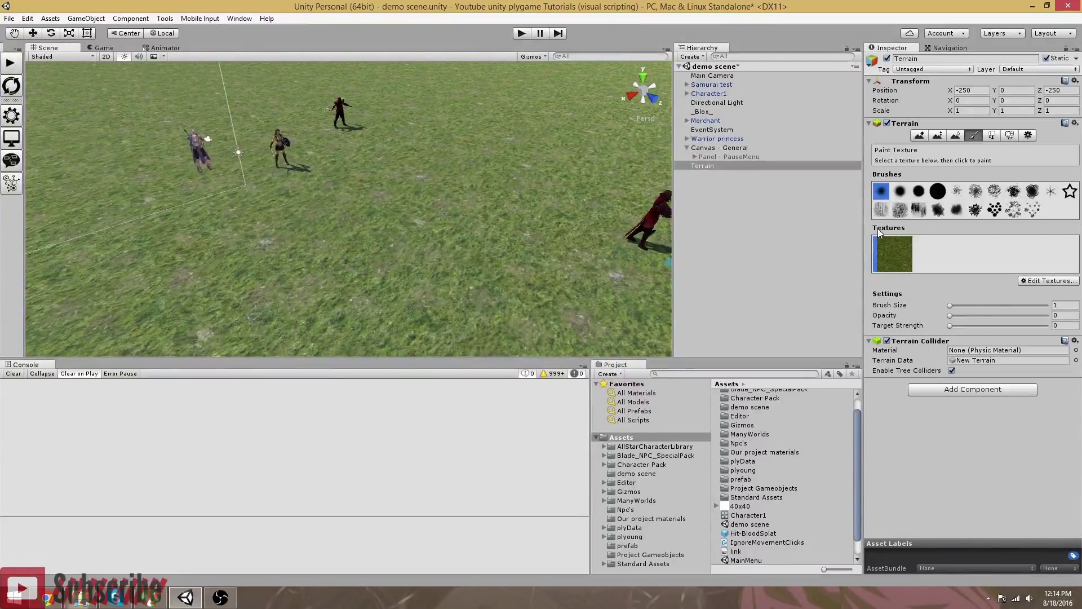
Switch the terrain to Raise / Lower sculpting with the soft round brush and set the brush size to 100
left_click(919, 136)
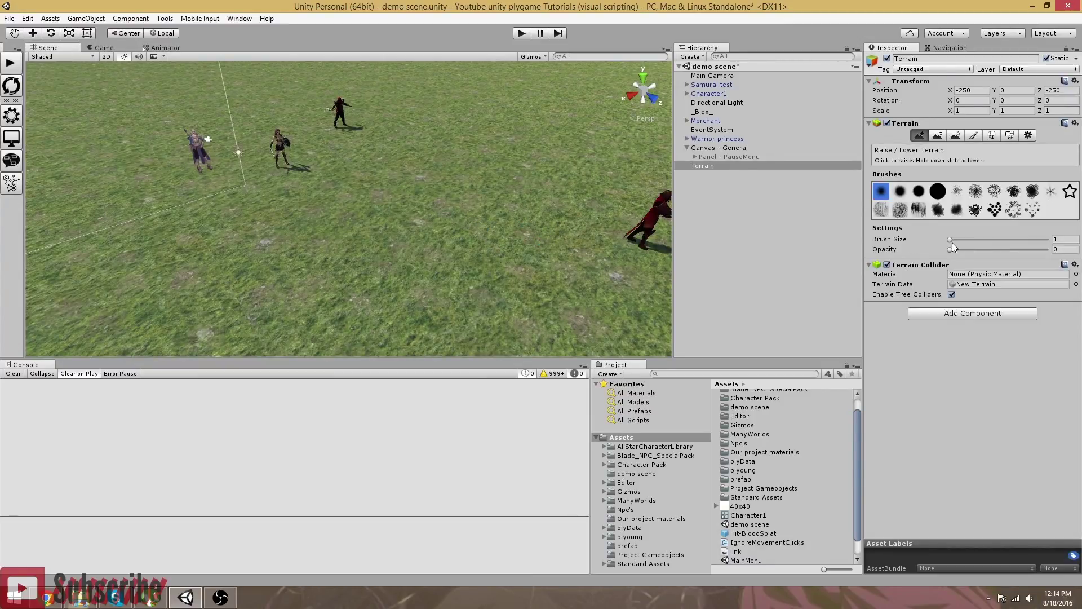
left_click_drag(951, 241, 961, 242)
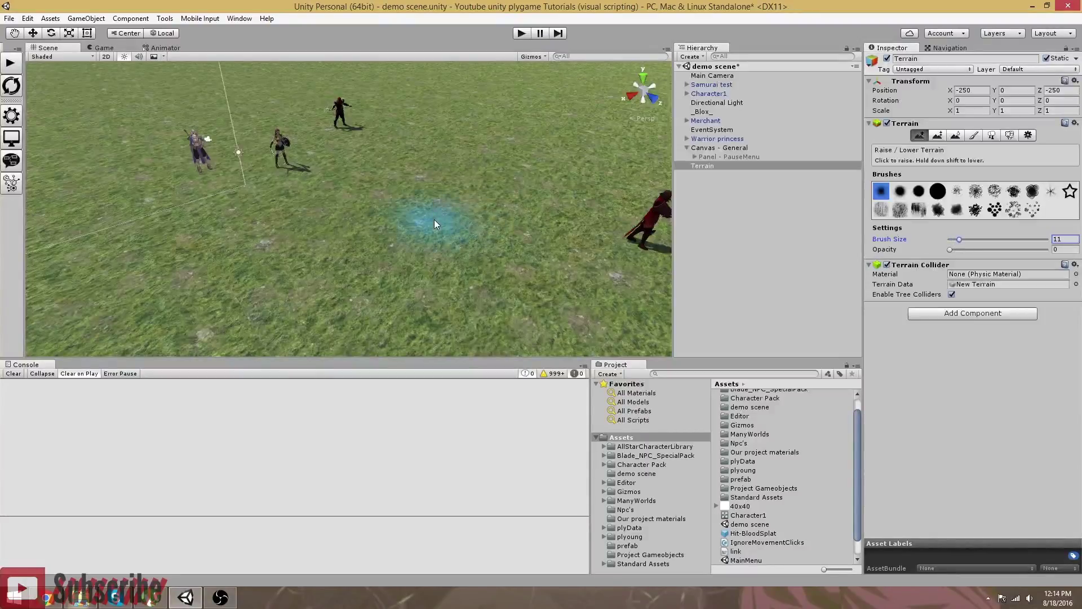
right_click_drag(480, 231, 508, 275)
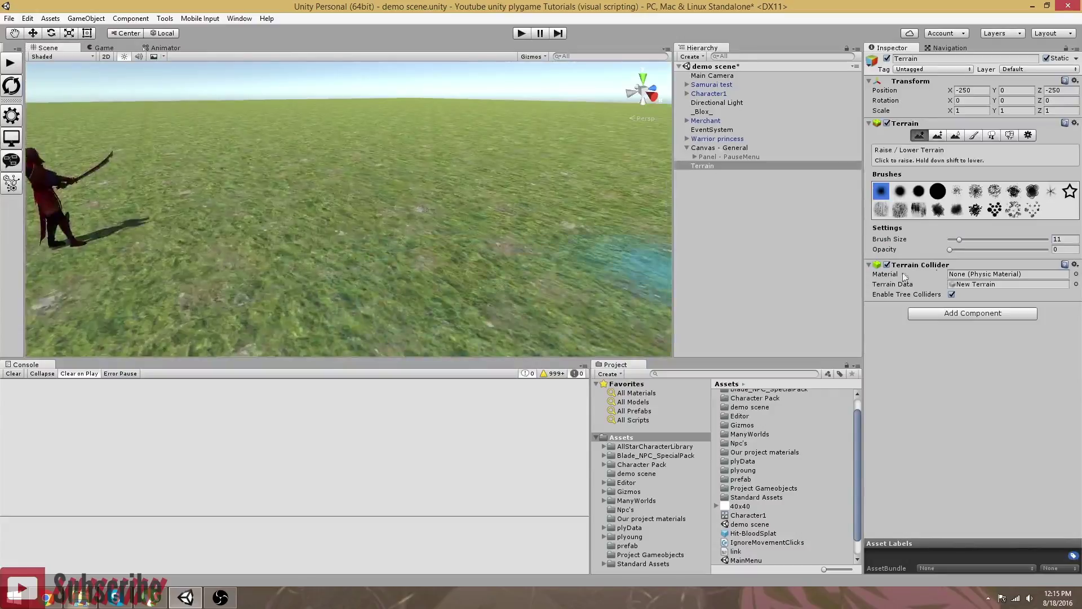
left_click_drag(964, 242, 976, 242)
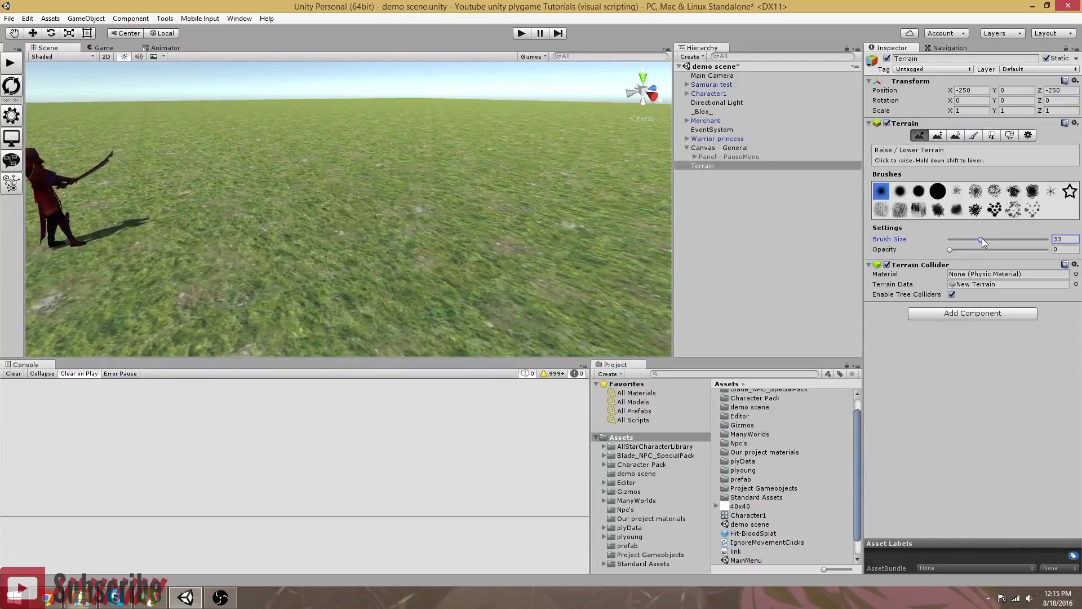
left_click_drag(993, 246, 987, 245)
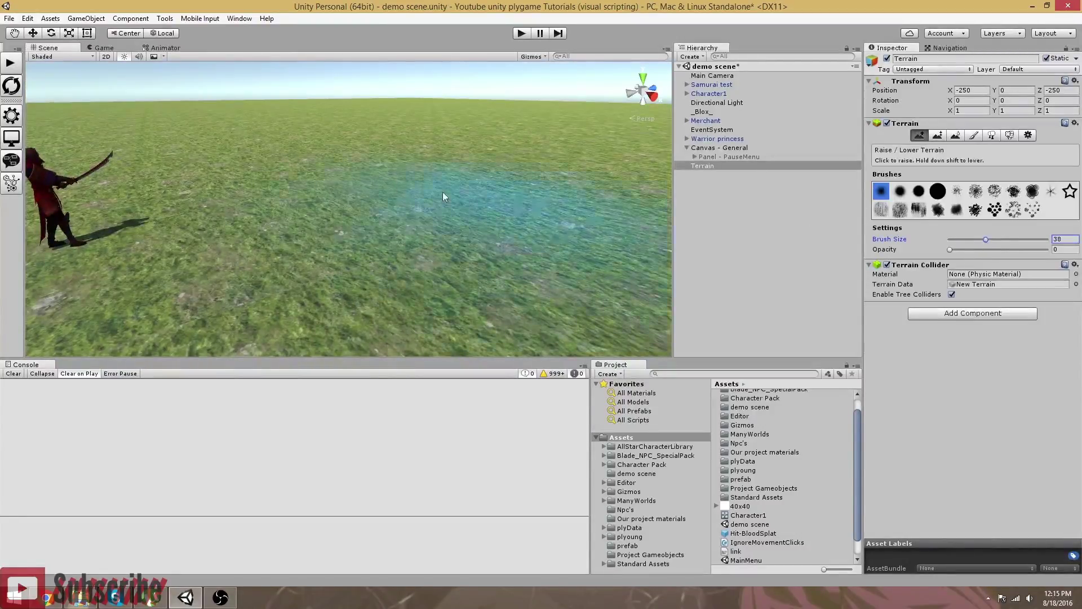
scroll(407, 190, "down", 5)
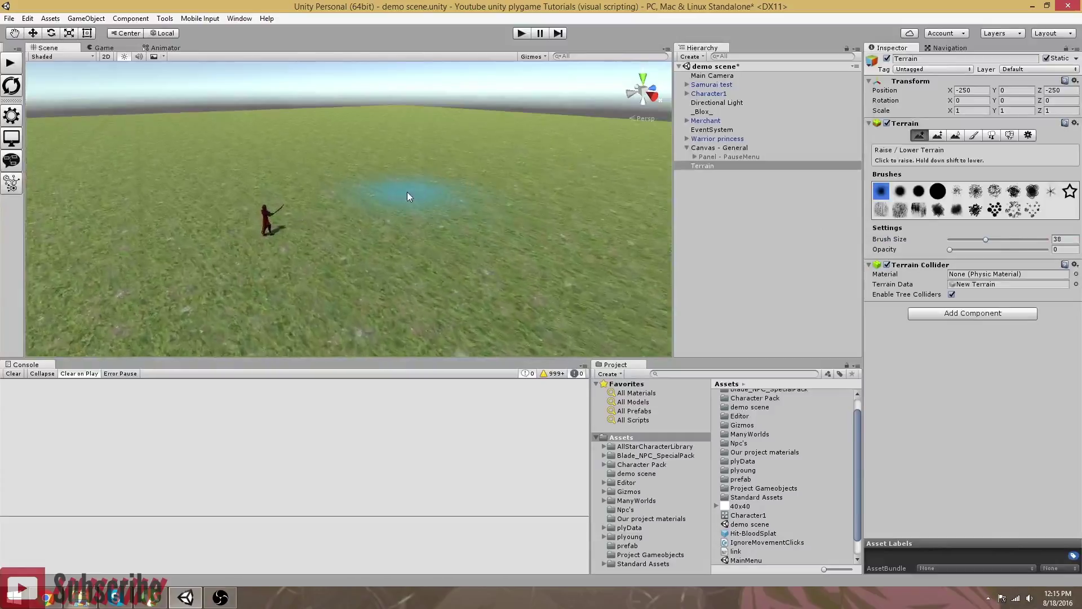
scroll(407, 195, "up", 3)
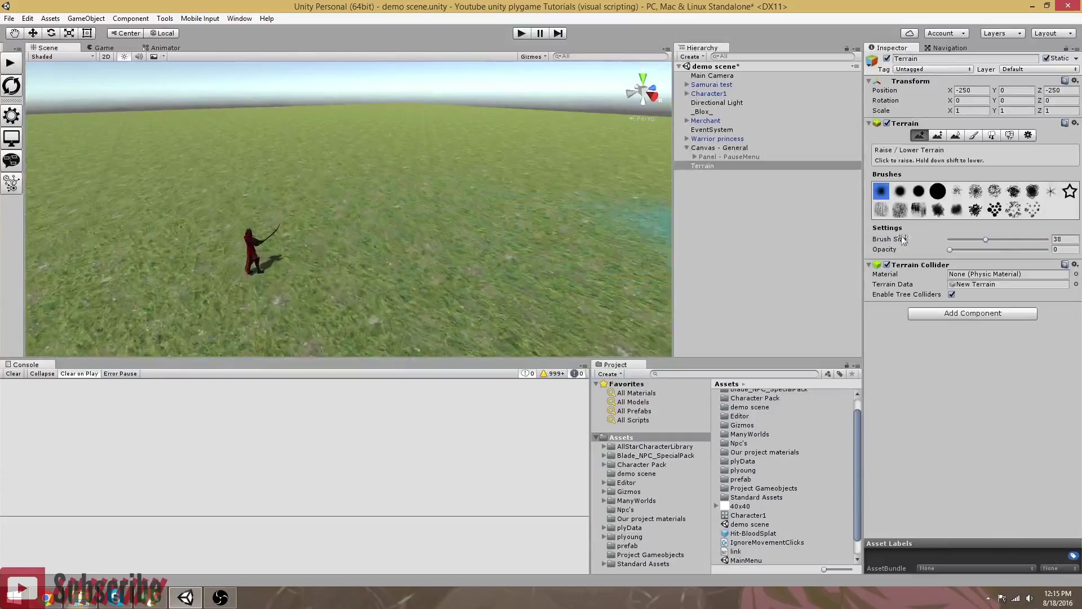
left_click_drag(1047, 242, 1050, 241)
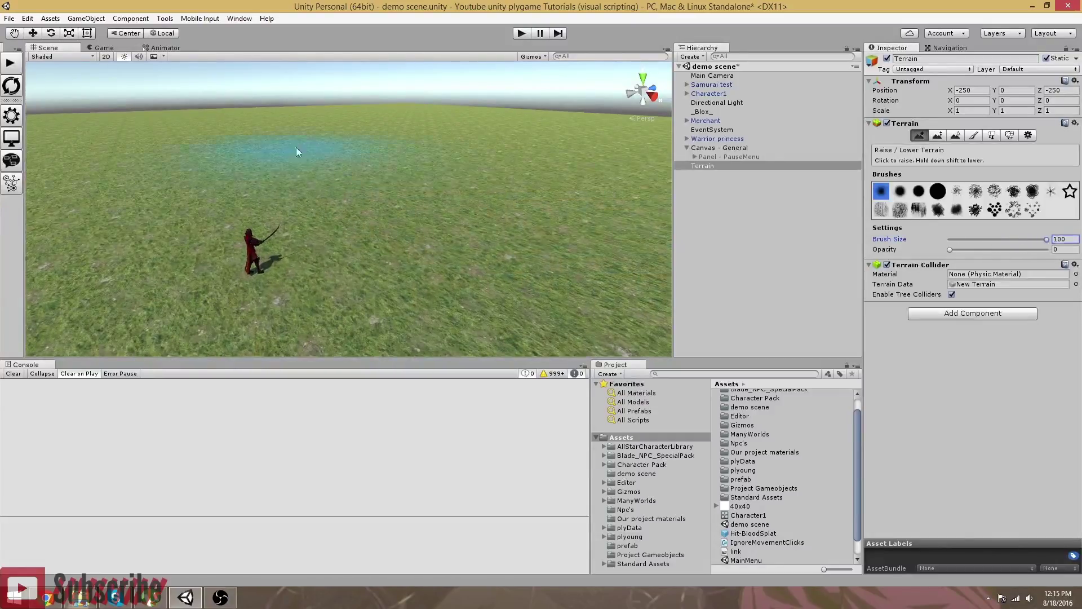
Set the sculpting opacity to 10 and raise a gentle hill on the grass beyond the red character
scroll(362, 154, "up", 4)
right_click_drag(365, 136, 475, 137)
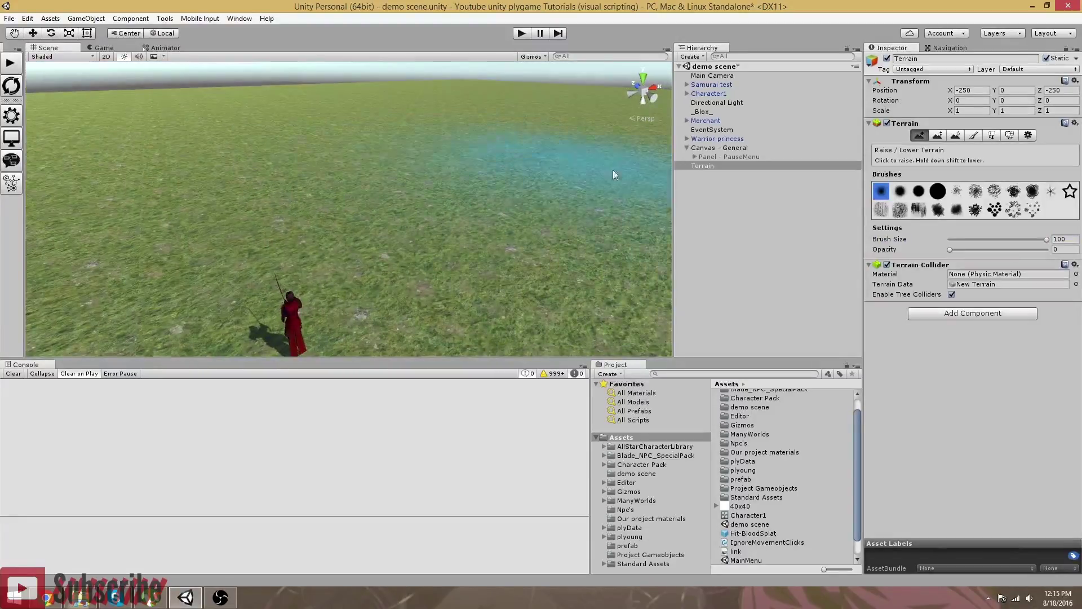
left_click_drag(955, 249, 962, 250)
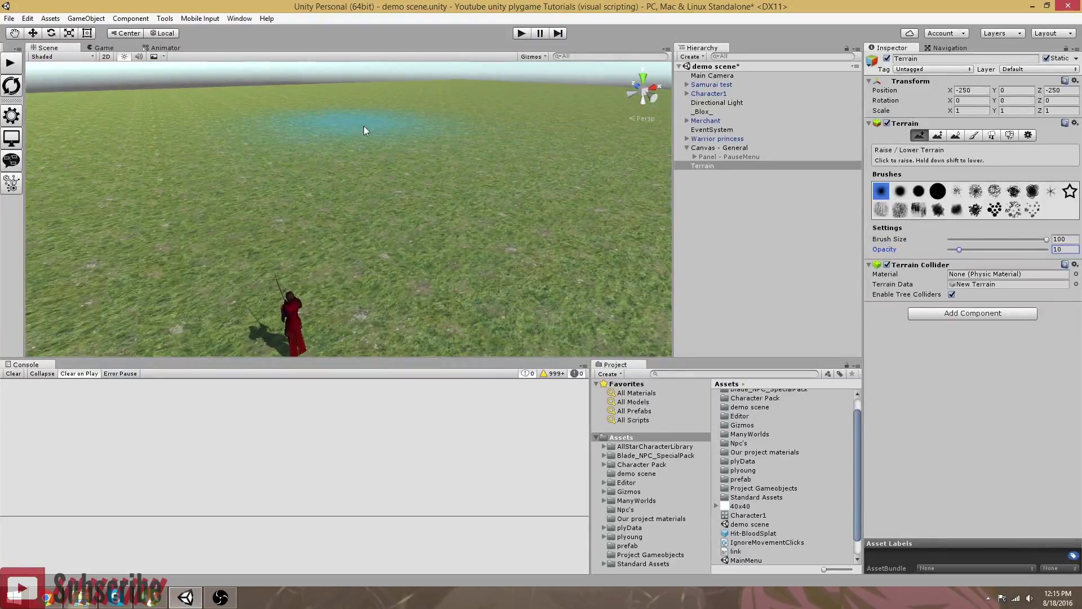
left_click(415, 139)
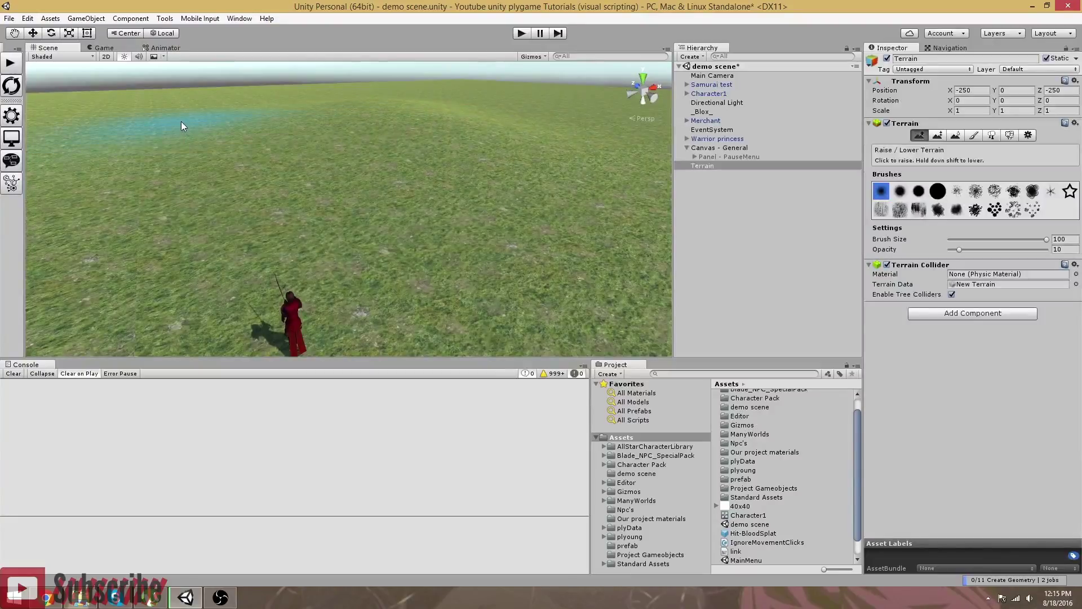
Examine the raised terrain and the characters standing on it from several angles and up close
mouse_move(468, 148)
right_mouse_down()
mouse_move(367, 144)
mouse_move(386, 193)
mouse_move(471, 181)
mouse_move(245, 195)
mouse_move(168, 163)
mouse_move(272, 164)
mouse_move(204, 163)
mouse_move(283, 202)
mouse_move(196, 156)
mouse_move(218, 174)
right_mouse_up()
scroll(217, 174, "down", 4)
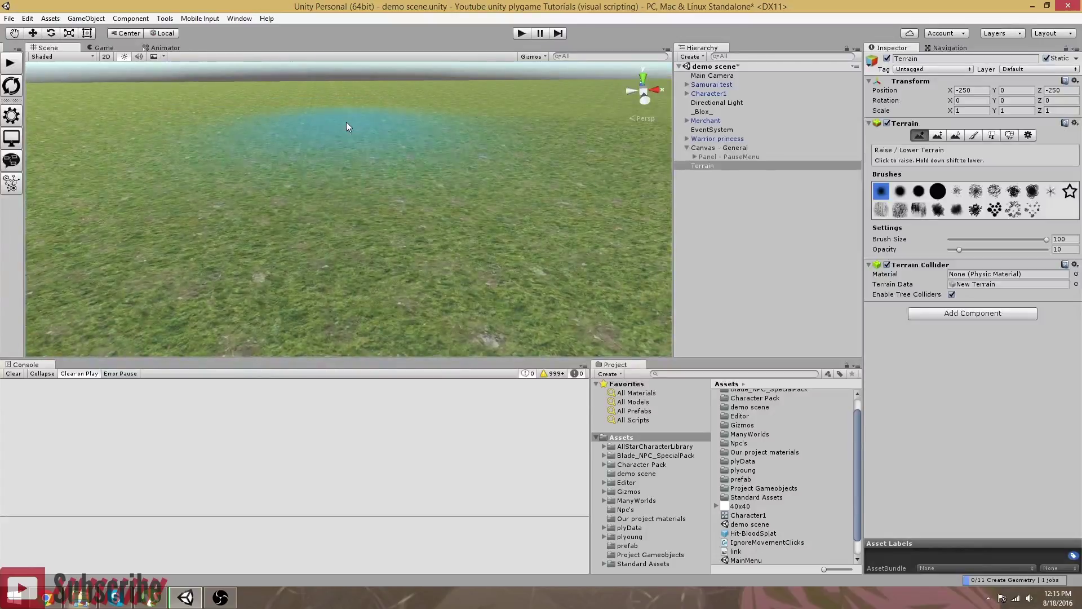
mouse_move(245, 124)
right_mouse_down()
mouse_move(245, 112)
mouse_move(204, 150)
right_mouse_up()
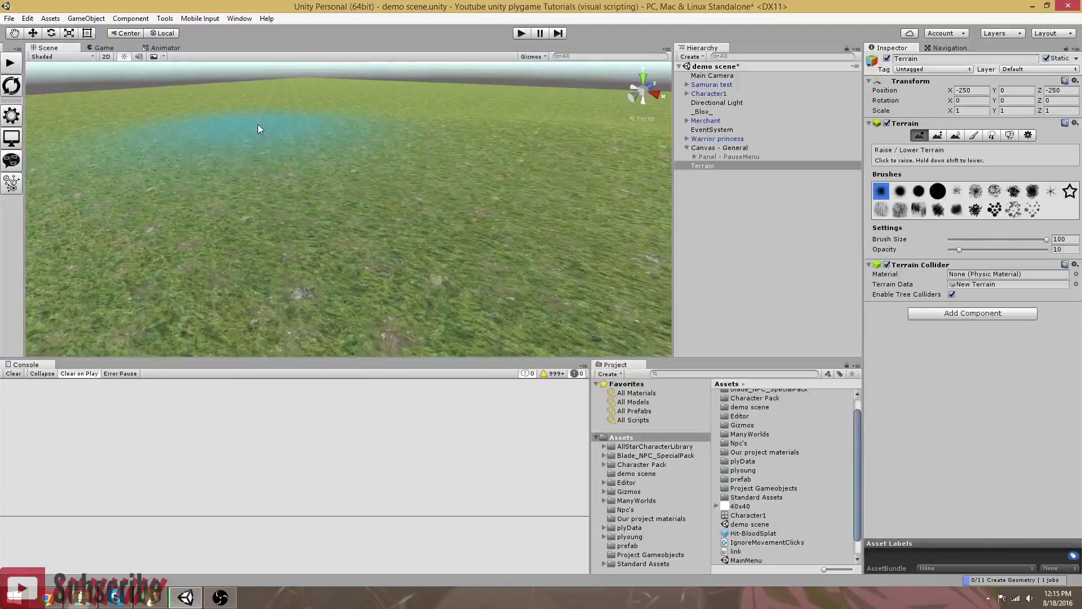
scroll(310, 157, "up", 4)
right_click_drag(310, 154, 494, 201)
scroll(408, 175, "up", 5)
scroll(430, 200, "down", 4)
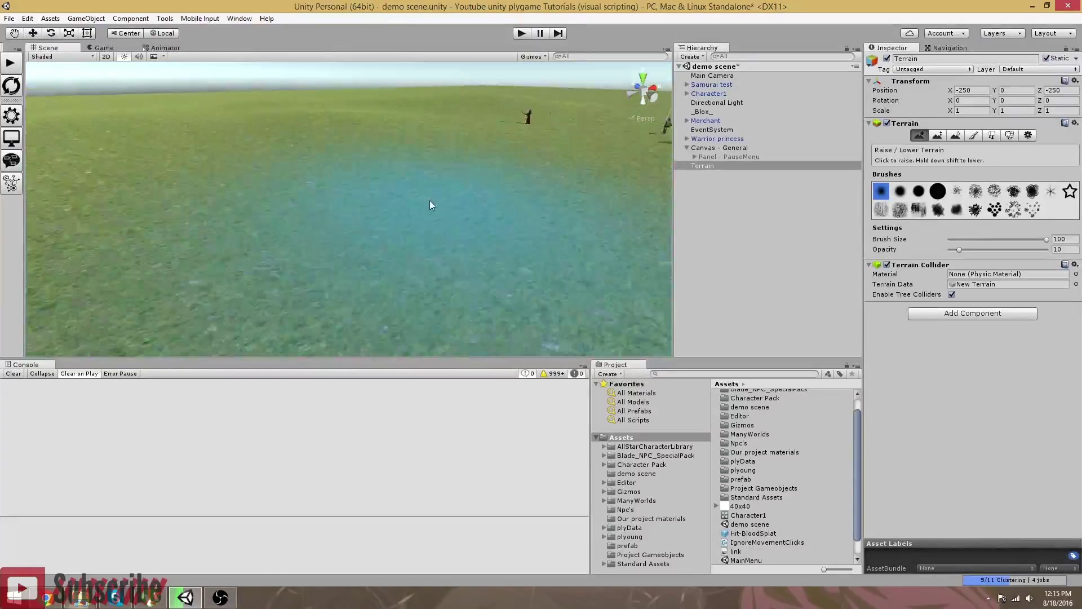
scroll(431, 201, "up", 2)
scroll(433, 201, "up", 5)
right_click_drag(436, 203, 518, 206)
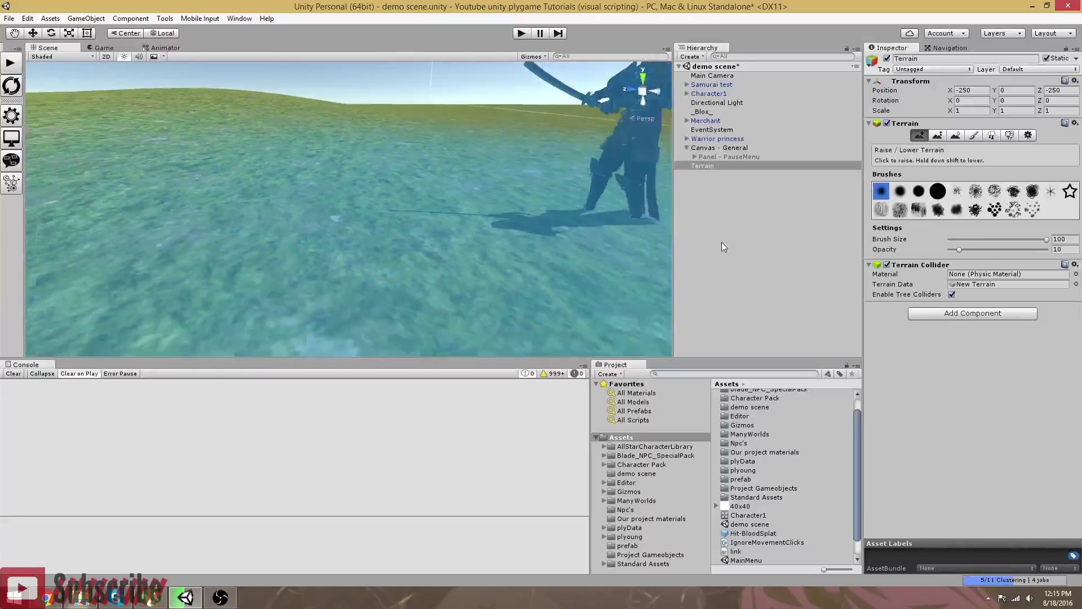
Select the Samurai test character and move it up to a Y position of about 0.47
left_click(722, 242)
left_click(581, 115)
key("f")
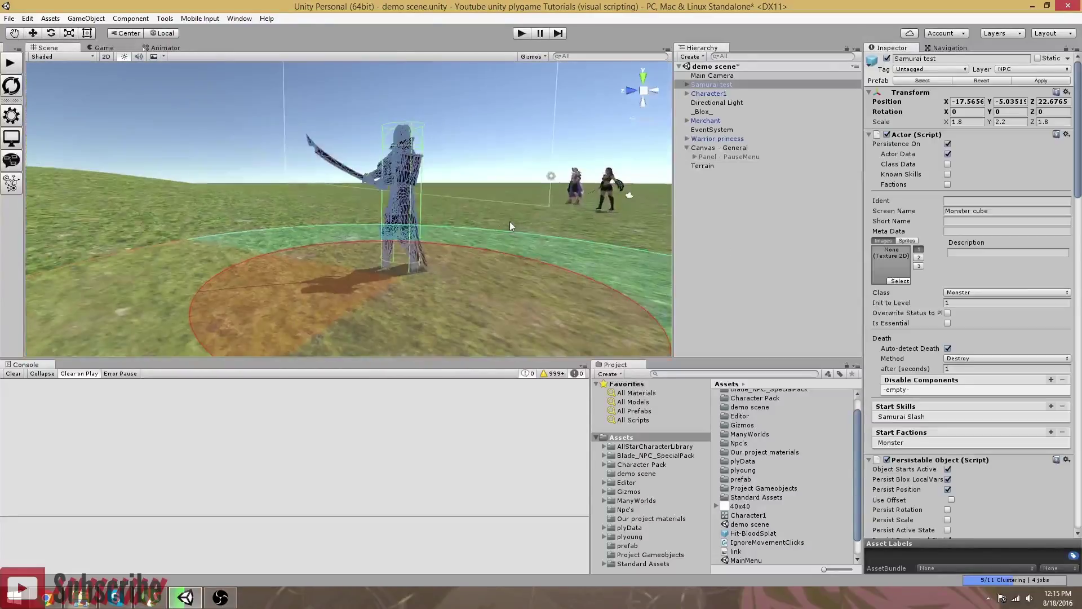
left_click(32, 33)
left_click_drag(385, 152, 392, 131)
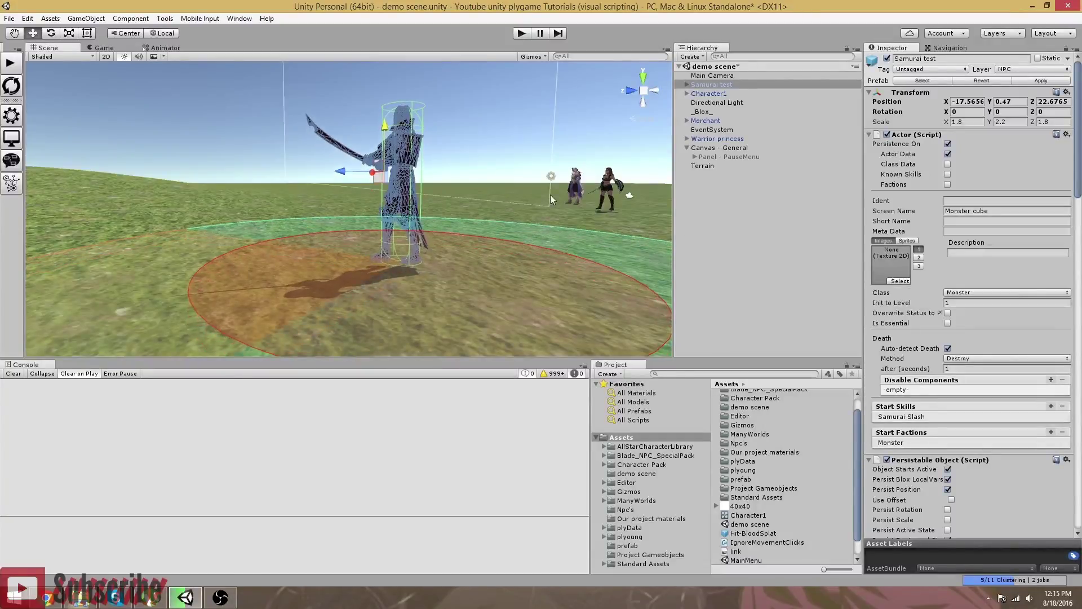
Select the terrain, review its navigation mesh coverage and bake the navigation mesh with the terrain as a walkable area
left_click(125, 221)
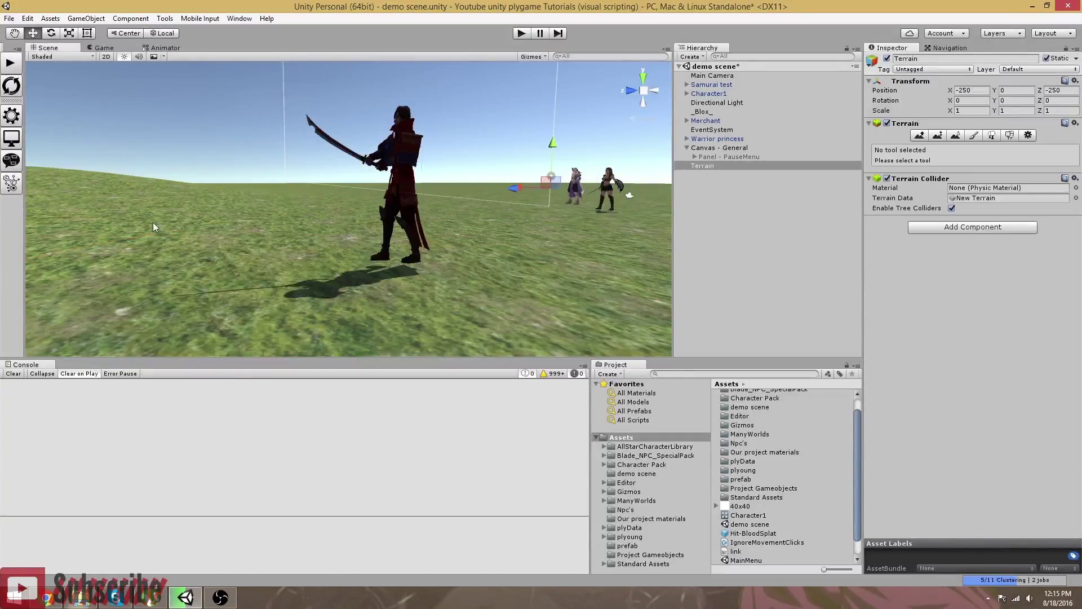
right_click_drag(530, 195, 523, 241)
scroll(523, 242, "down", 6)
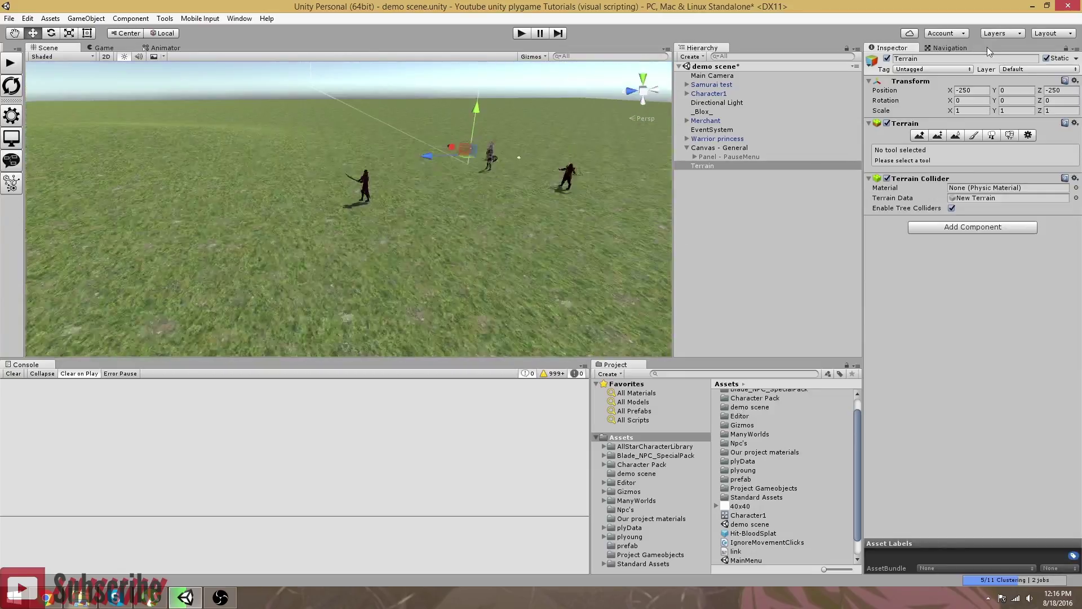
left_click(947, 48)
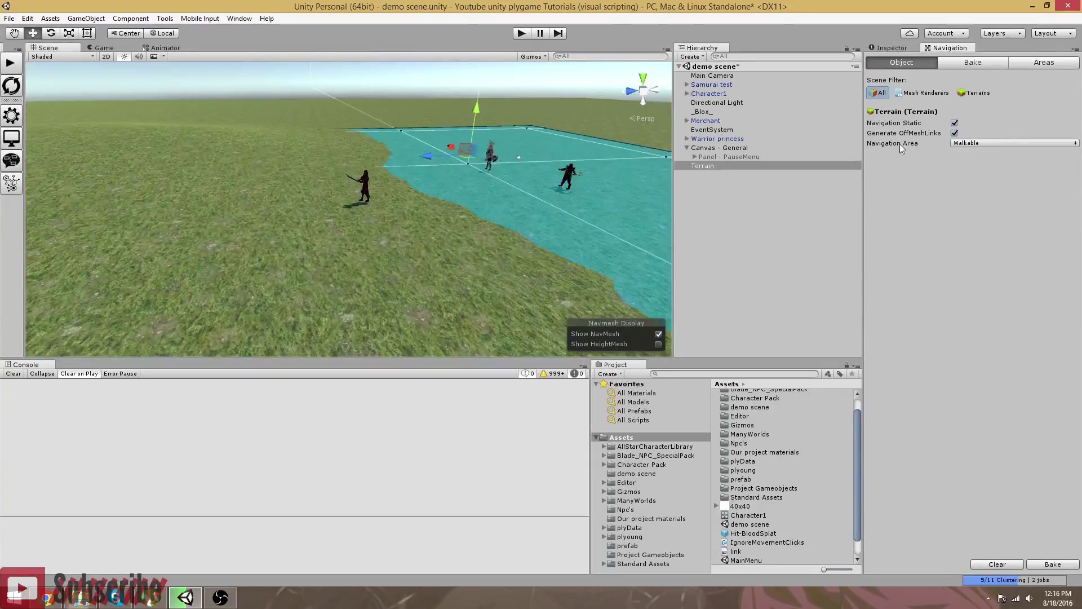
right_click_drag(455, 183, 366, 187)
scroll(422, 225, "down", 5)
right_click_drag(465, 172, 476, 193)
right_click_drag(417, 208, 494, 146)
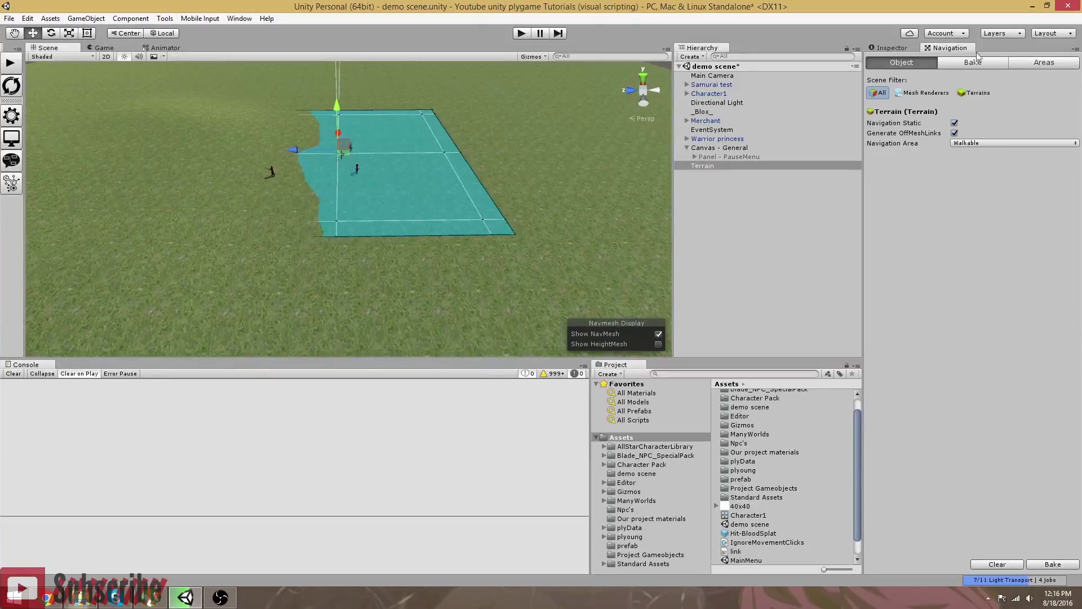
left_click(1048, 565)
Switch the terrain to Paint Height with a brush size of 50 and a target height of 5
left_click(891, 48)
right_click_drag(499, 201, 316, 251)
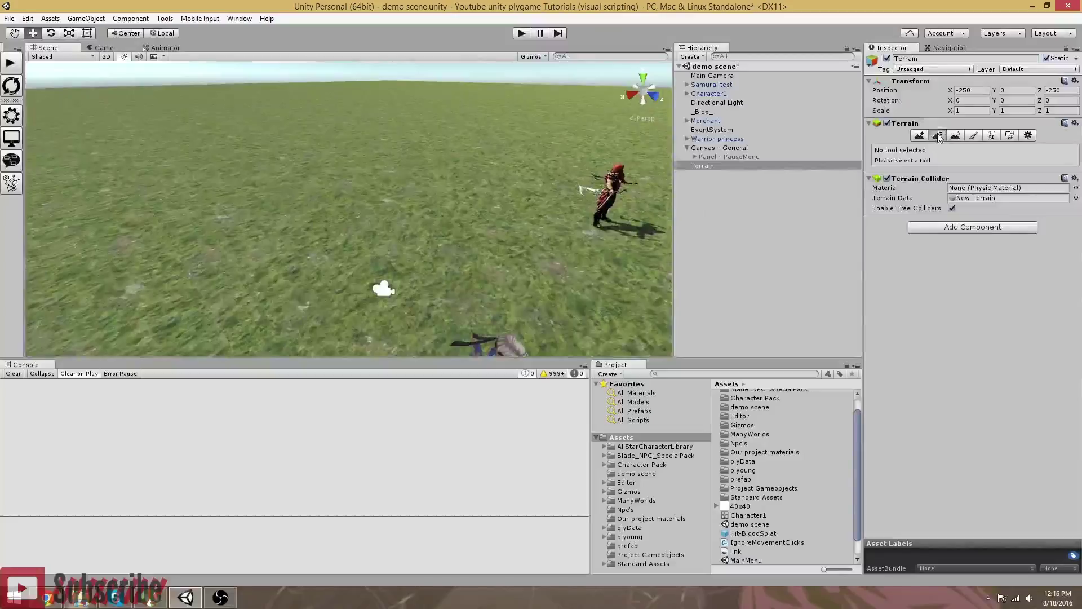
left_click(937, 136)
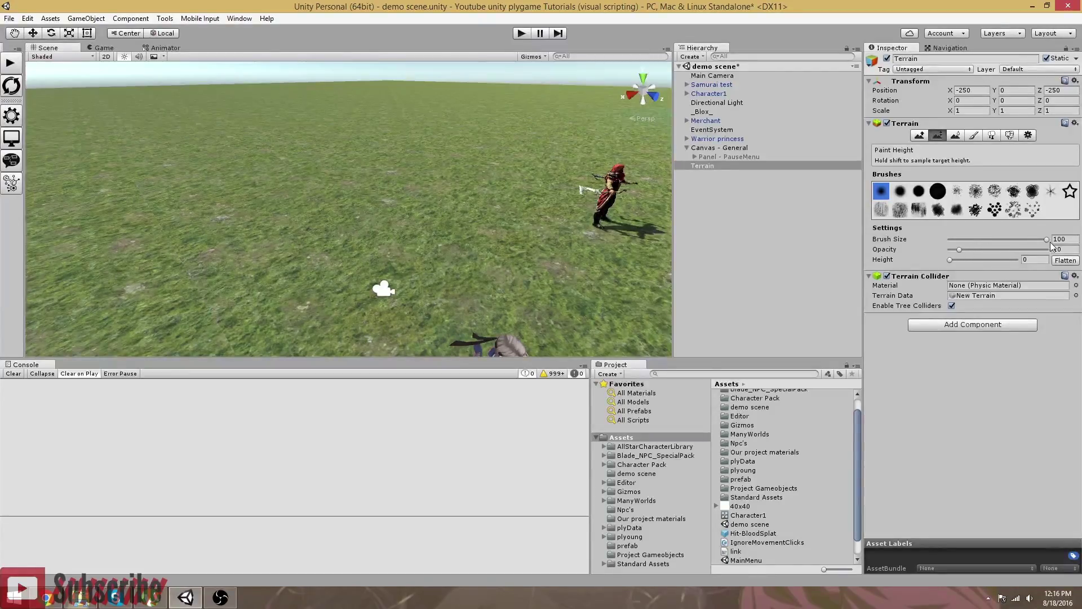
left_click_drag(1047, 240, 1042, 243)
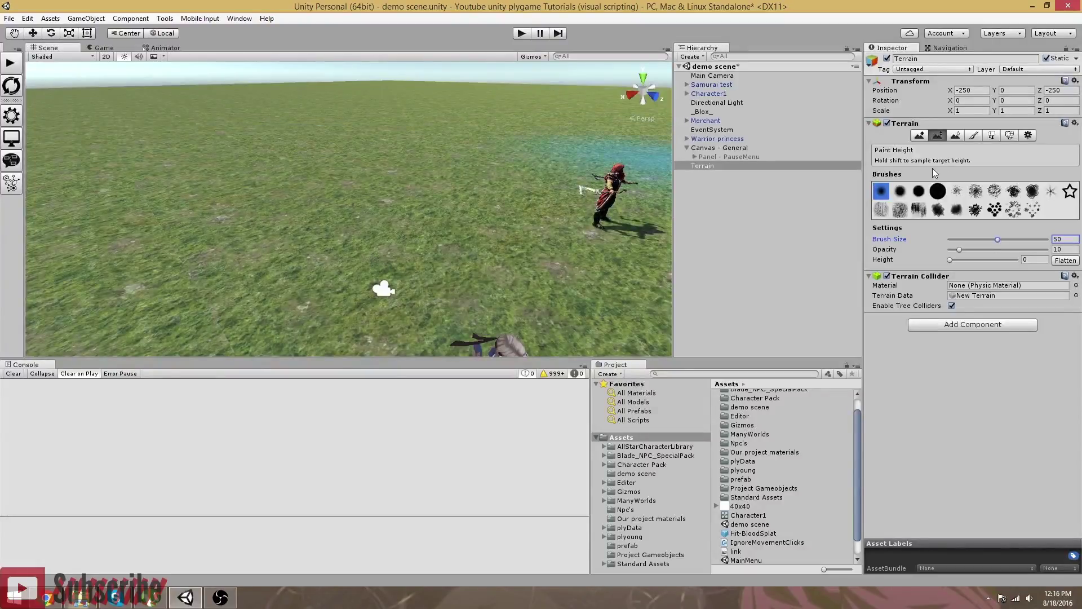
left_click_drag(952, 261, 953, 260)
left_click(1021, 261)
type("5")
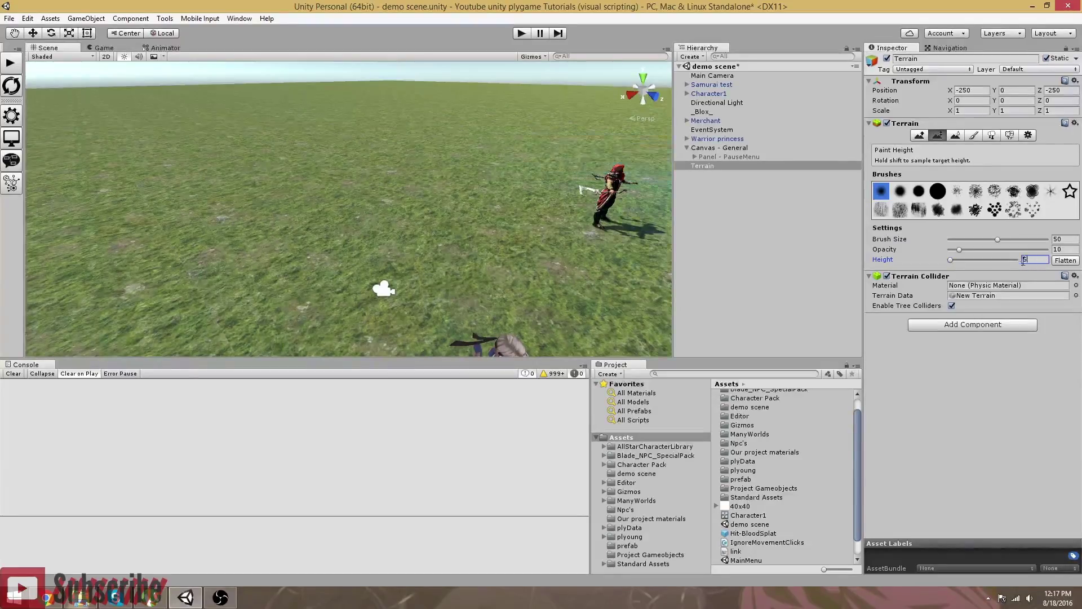
Paint a flat-topped hill beside the characters, then raise the brush opacity to 25 and widen the plateau
left_click_drag(252, 151, 252, 151)
key("Down")
key("Down")
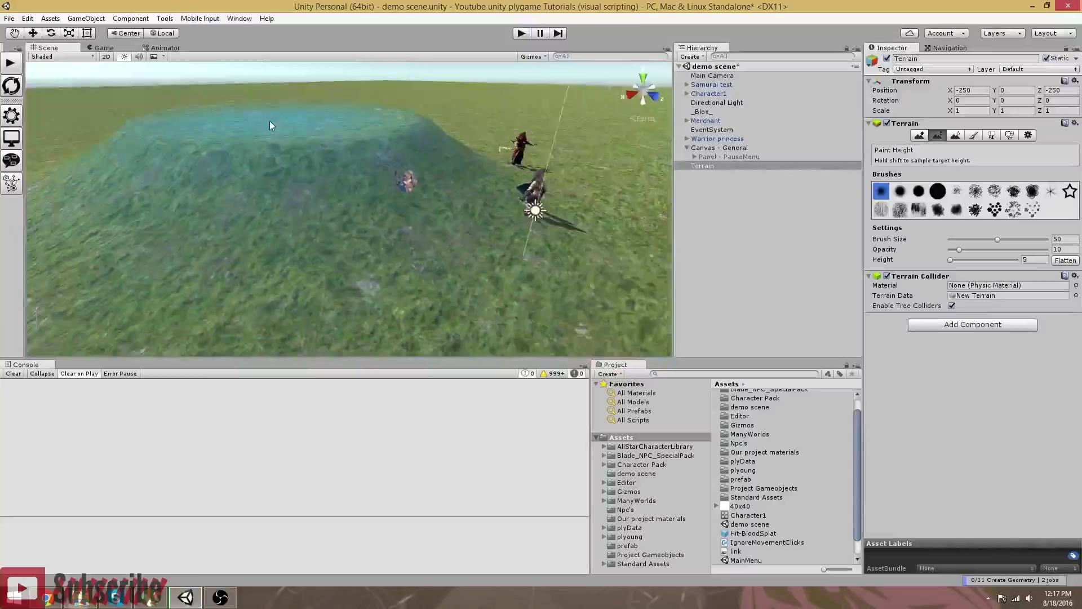
left_click_drag(271, 116, 269, 143, "alt")
scroll(269, 143, "down", 5)
key("Up")
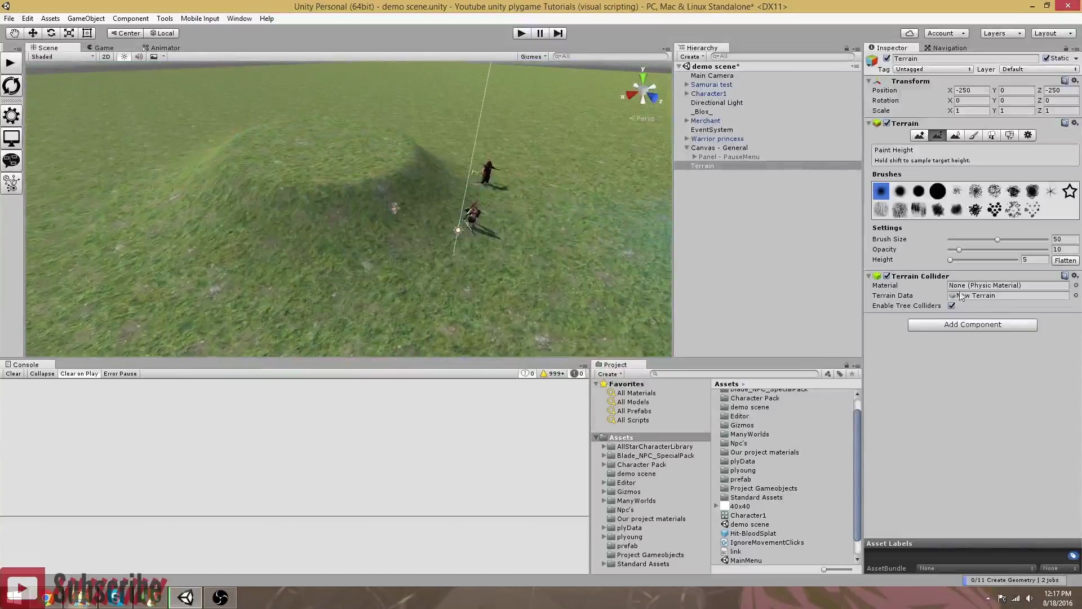
left_click_drag(959, 249, 974, 250)
left_click_drag(299, 146, 277, 147)
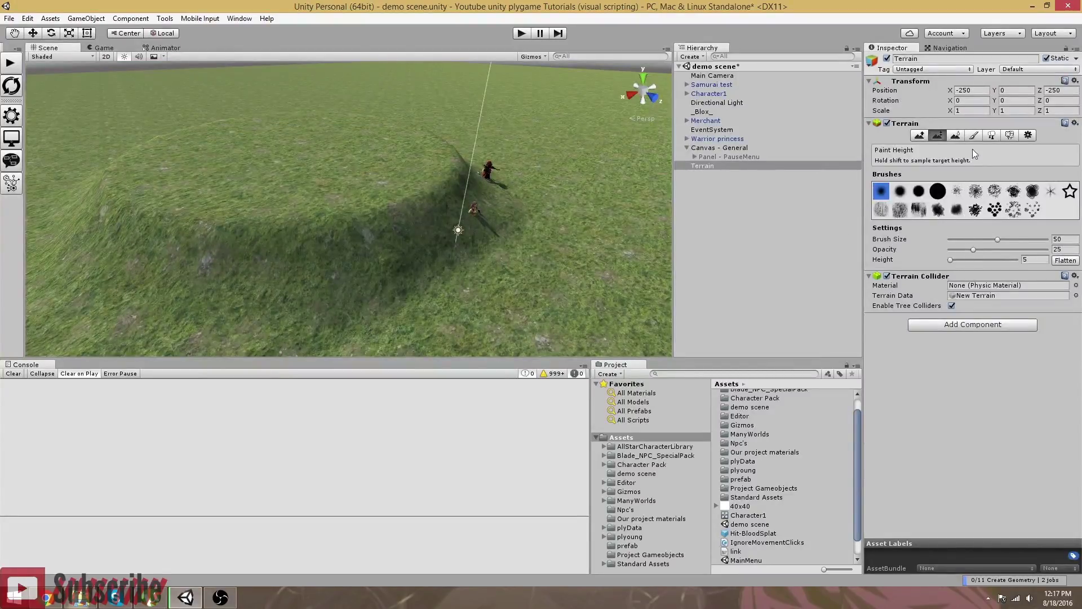
Smooth the plateau's slopes with the Smooth Height tool, working around the hill
left_click(955, 135)
scroll(442, 229, "up", 3)
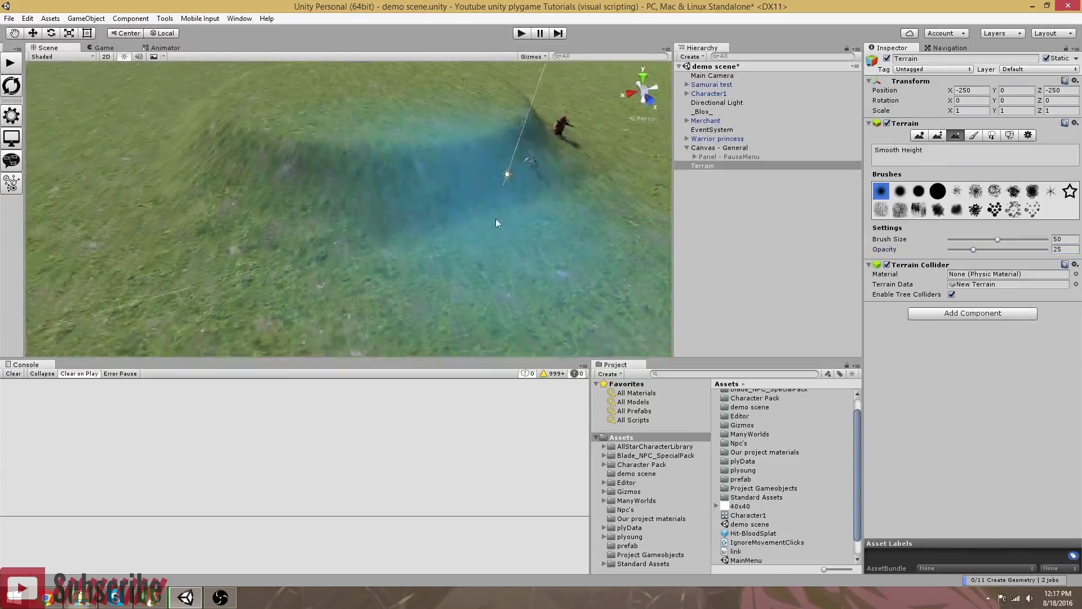
right_click_drag(364, 177, 474, 179)
middle_click_drag(319, 200, 500, 172)
mouse_move(224, 164)
right_mouse_down()
mouse_move(431, 182)
mouse_move(438, 198)
mouse_move(490, 215)
mouse_move(526, 181)
mouse_move(379, 181)
mouse_move(287, 121)
mouse_move(424, 186)
right_mouse_up()
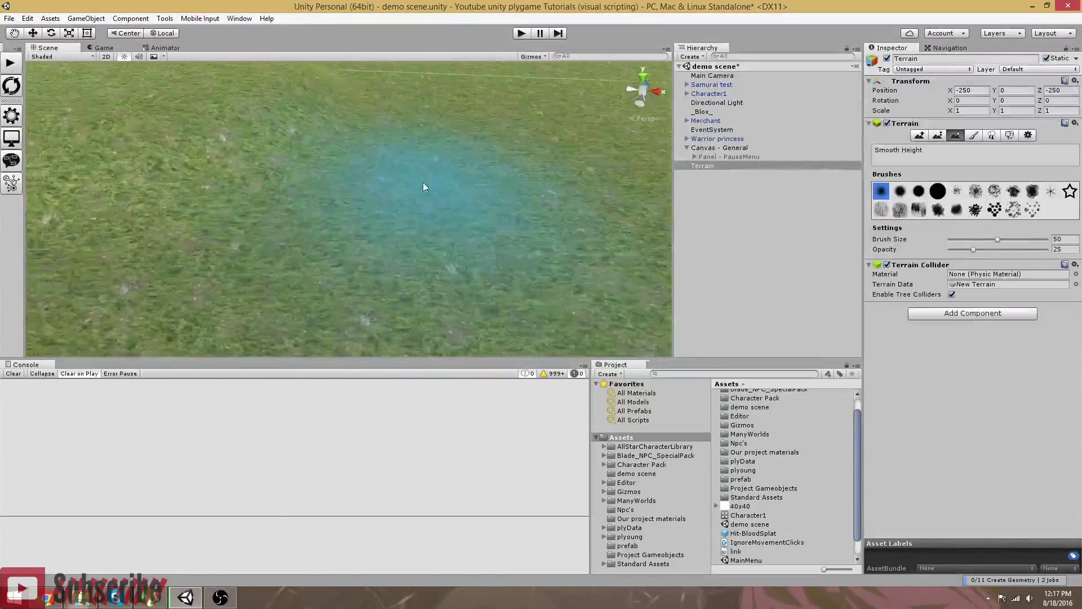
scroll(424, 186, "up", 5)
mouse_move(292, 129)
right_mouse_down()
mouse_move(369, 182)
mouse_move(425, 244)
mouse_move(340, 290)
mouse_move(508, 261)
mouse_move(357, 204)
mouse_move(222, 183)
mouse_move(176, 163)
mouse_move(217, 192)
mouse_move(307, 142)
mouse_move(336, 153)
mouse_move(384, 123)
mouse_move(409, 192)
mouse_move(459, 206)
mouse_move(351, 141)
mouse_move(367, 143)
right_mouse_up()
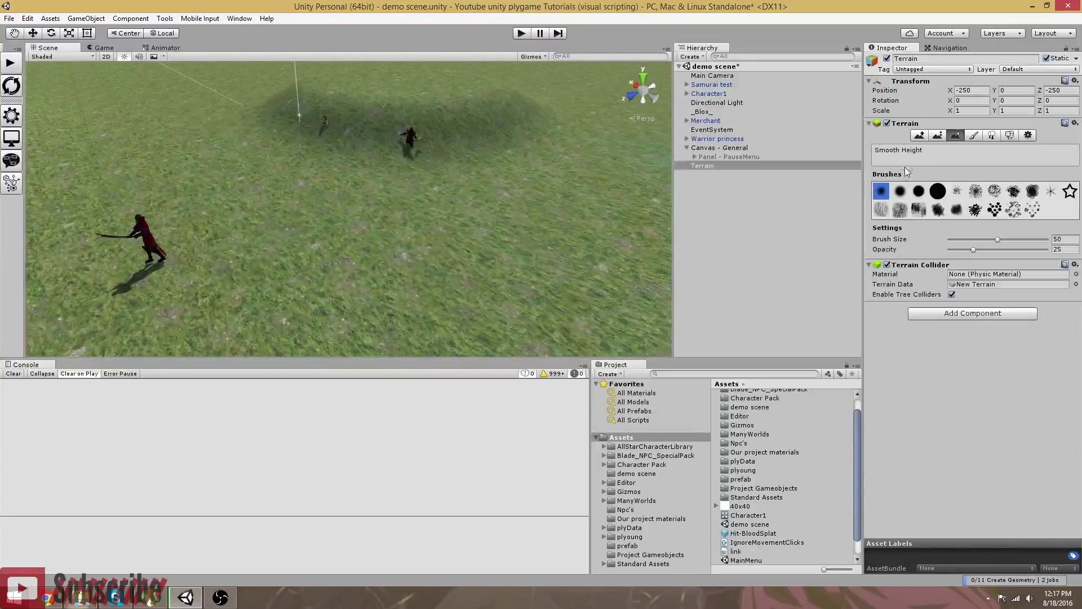
Raise the ground next to the plateau using Raise / Lower Terrain with brush size 45 and opacity 16
left_click(920, 136)
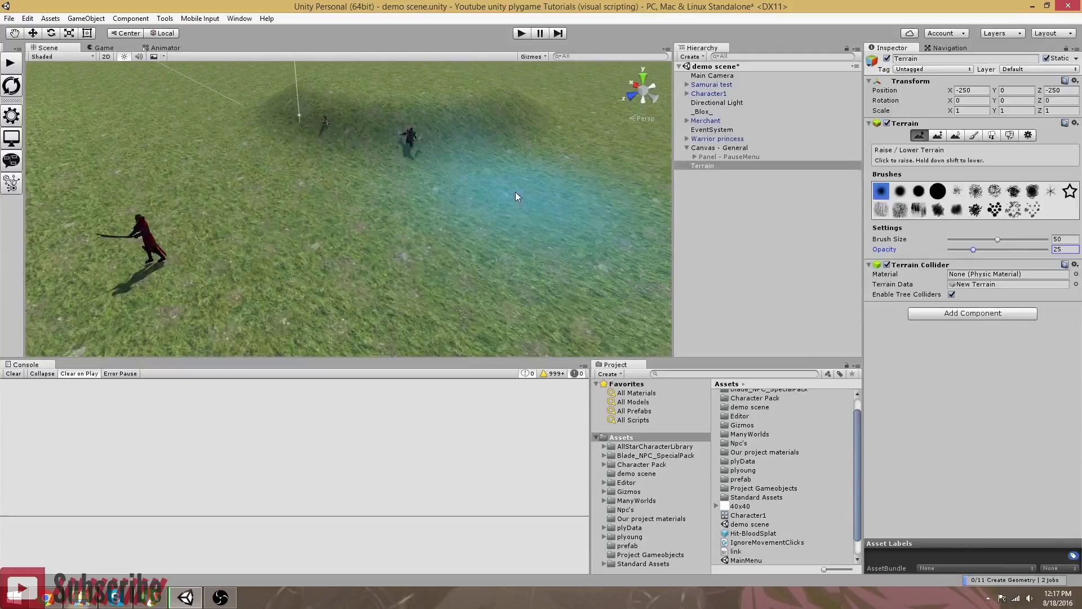
left_click_drag(973, 249, 993, 240)
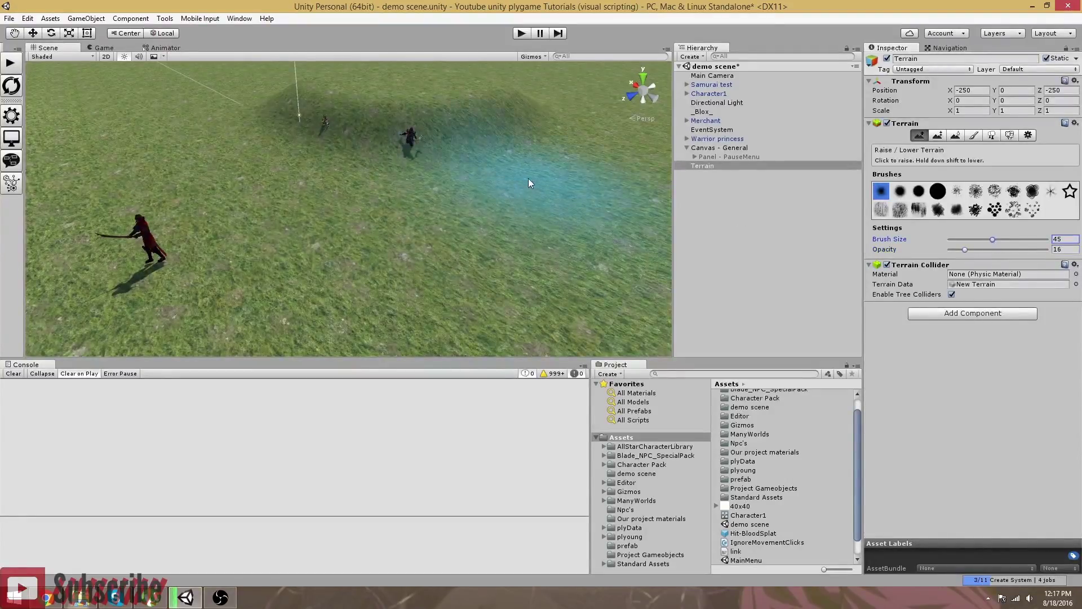
mouse_move(517, 194)
left_mouse_down()
mouse_move(616, 193)
mouse_move(602, 148)
mouse_move(616, 154)
left_mouse_up()
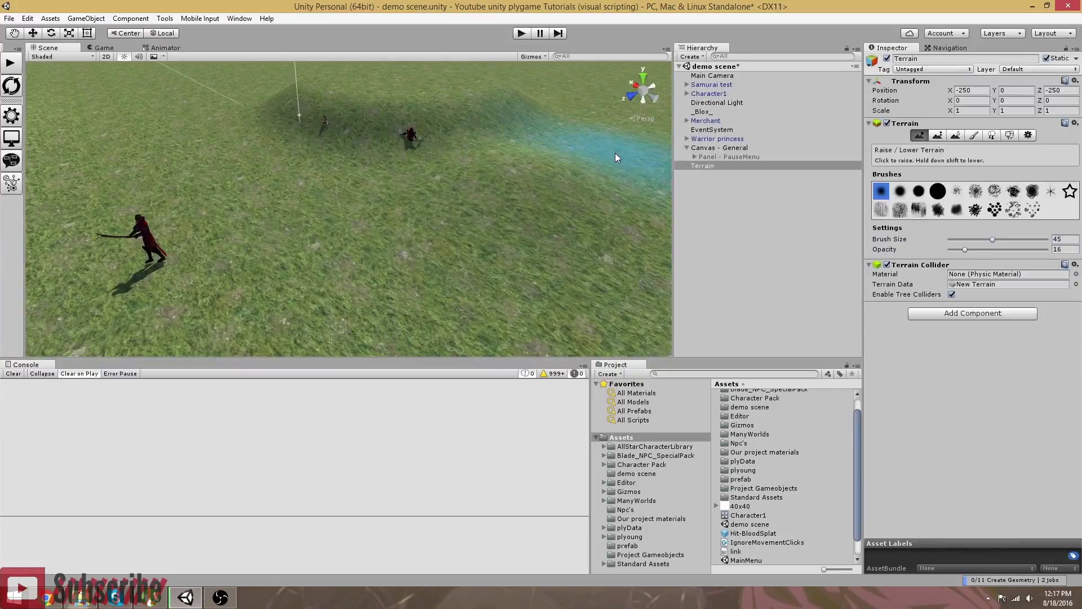
key("Left")
key("Up")
mouse_move(421, 168)
right_mouse_down()
mouse_move(477, 239)
mouse_move(431, 227)
mouse_move(465, 224)
mouse_move(276, 188)
right_mouse_up()
mouse_move(245, 296)
right_mouse_down()
mouse_move(329, 292)
mouse_move(370, 215)
mouse_move(437, 165)
right_mouse_up()
mouse_move(420, 274)
right_mouse_down()
mouse_move(479, 265)
mouse_move(414, 266)
right_mouse_up()
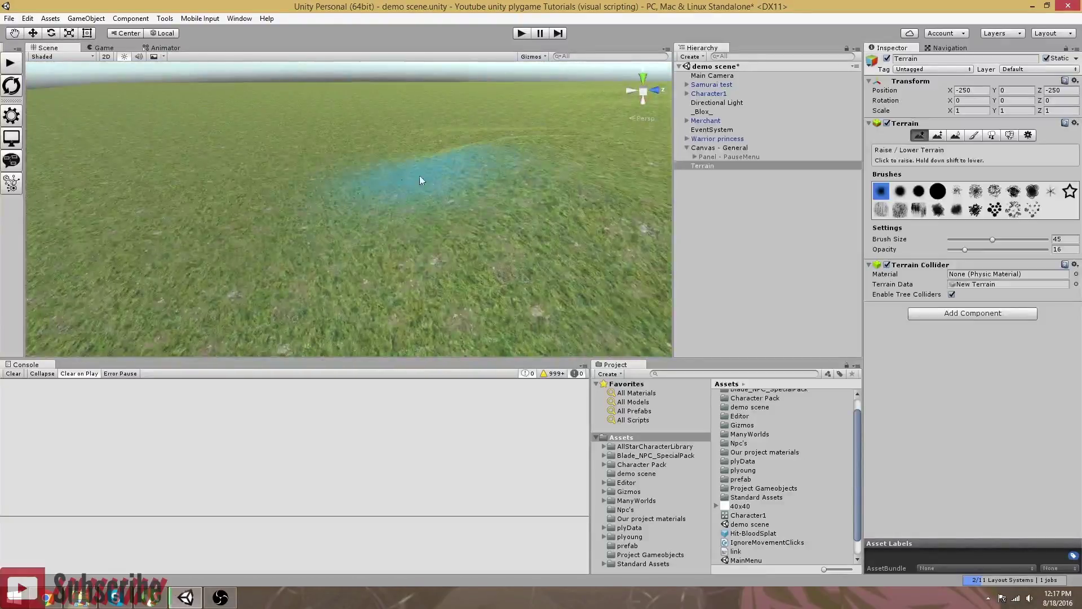
right_click_drag(422, 180, 454, 233)
mouse_move(510, 147)
right_mouse_down()
mouse_move(396, 173)
mouse_move(423, 169)
right_mouse_up()
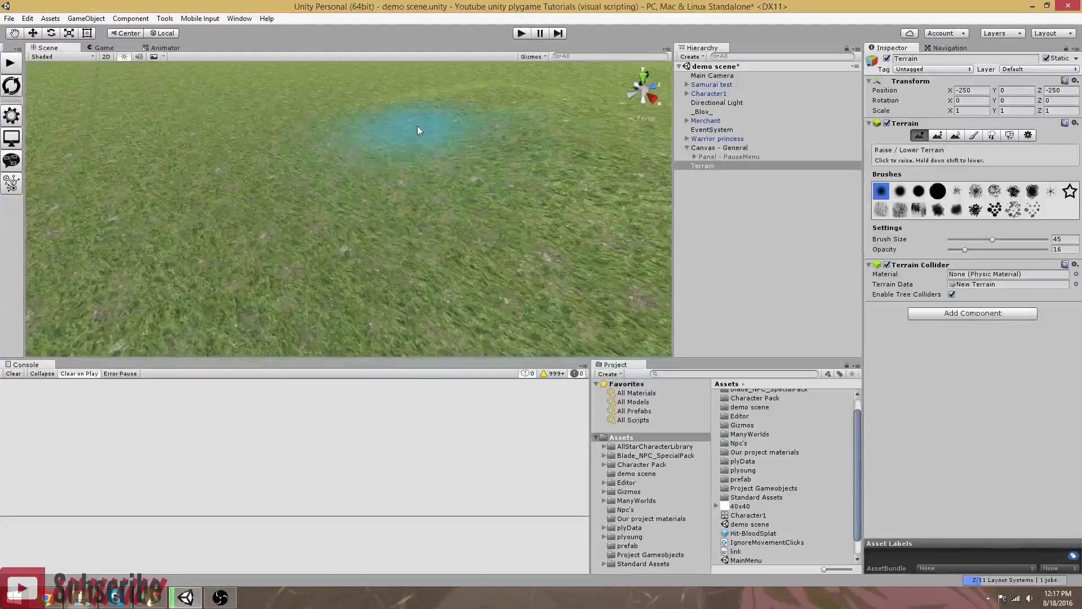
Switch to Smooth Height and smooth the ground along the hill's edges and near the characters
right_click_drag(418, 125, 515, 212)
right_click_drag(427, 213, 661, 210)
key("shift+e")
mouse_move(663, 210)
left_mouse_down()
mouse_move(372, 265)
mouse_move(169, 211)
mouse_move(455, 109)
left_mouse_up()
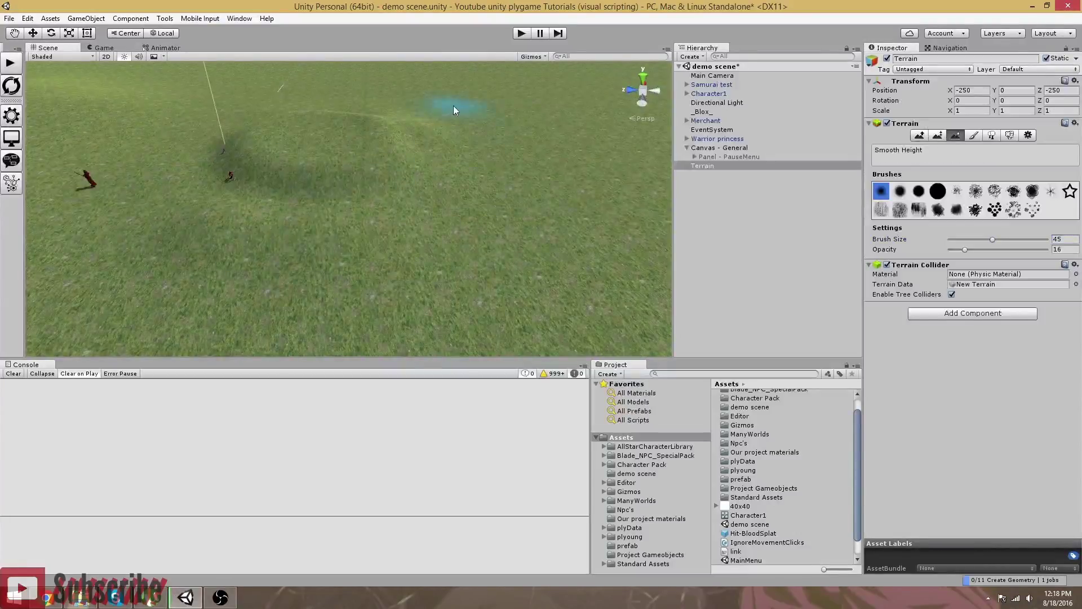
right_click_drag(401, 251, 387, 279)
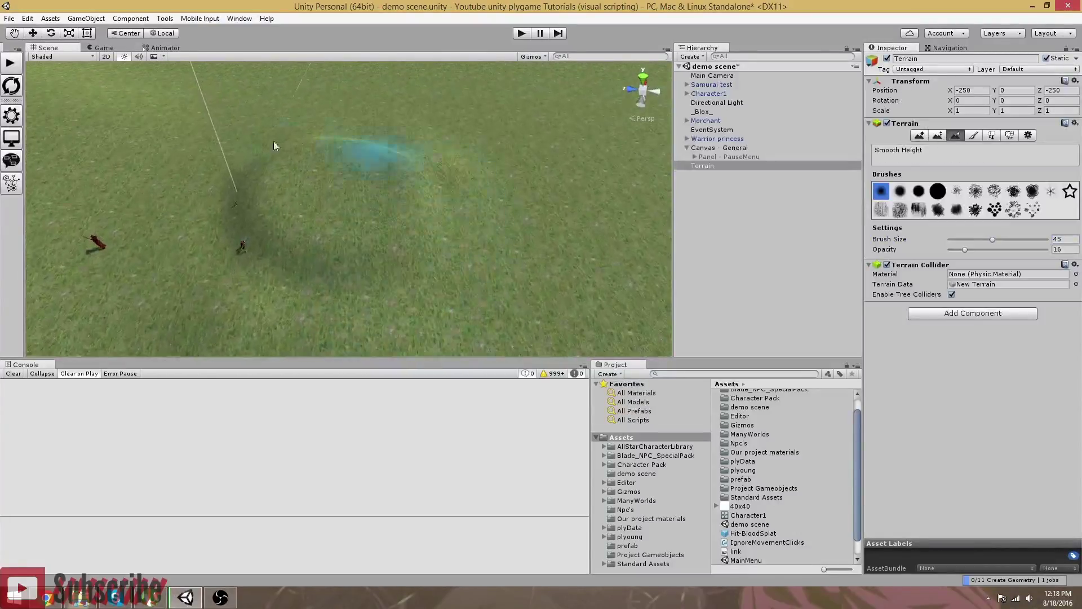
mouse_move(238, 282)
middle_mouse_down()
mouse_move(232, 262)
mouse_move(250, 233)
middle_mouse_up()
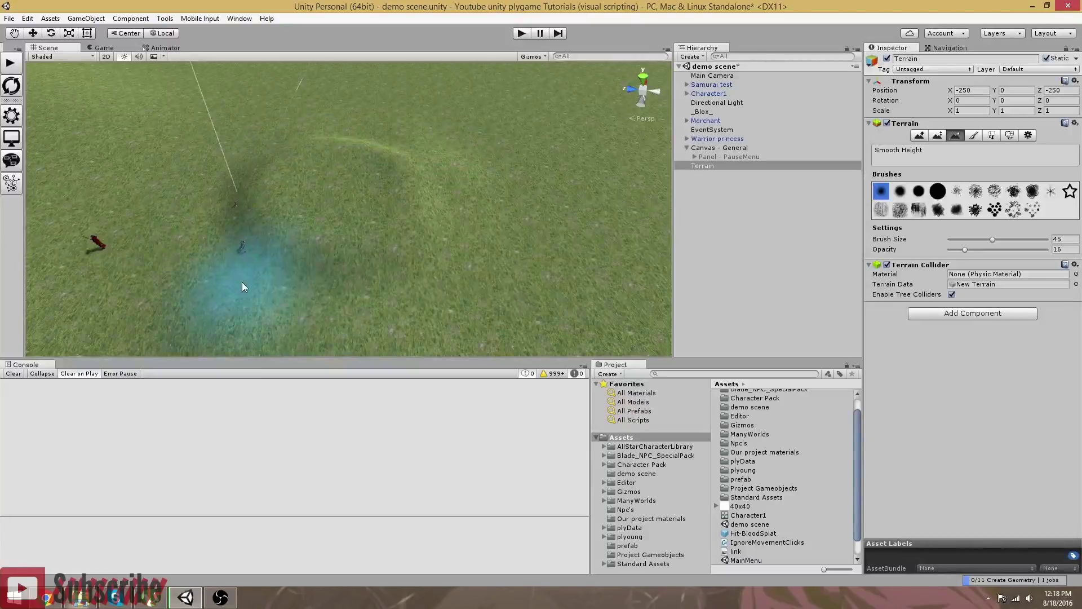
Sculpt the ground behind the hill with Raise / Lower Terrain and return to Smooth Height
right_click_drag(418, 243, 483, 174)
left_click(920, 135)
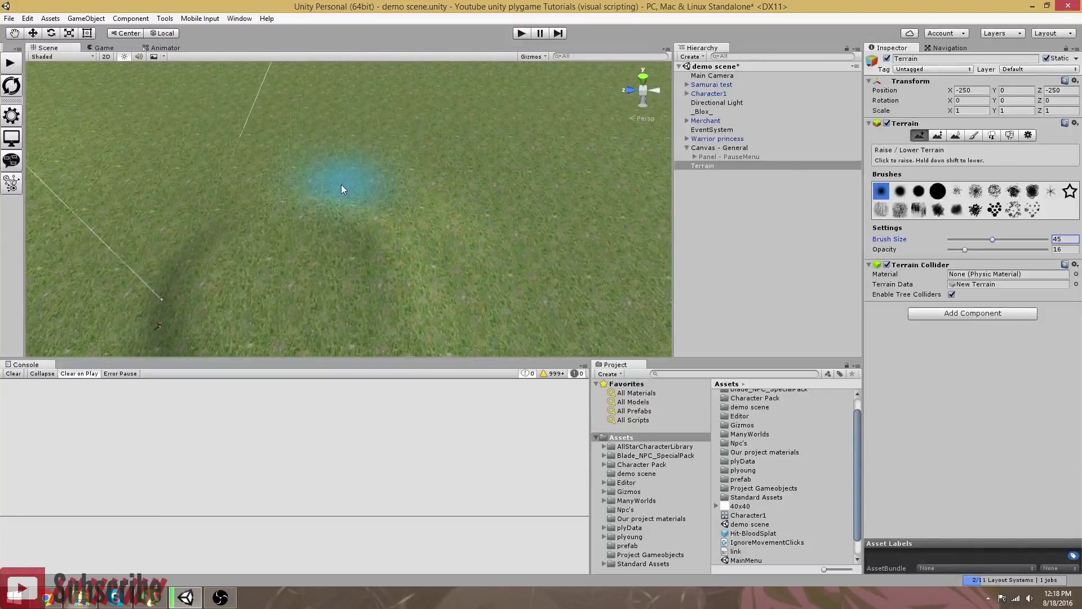
left_click(950, 140)
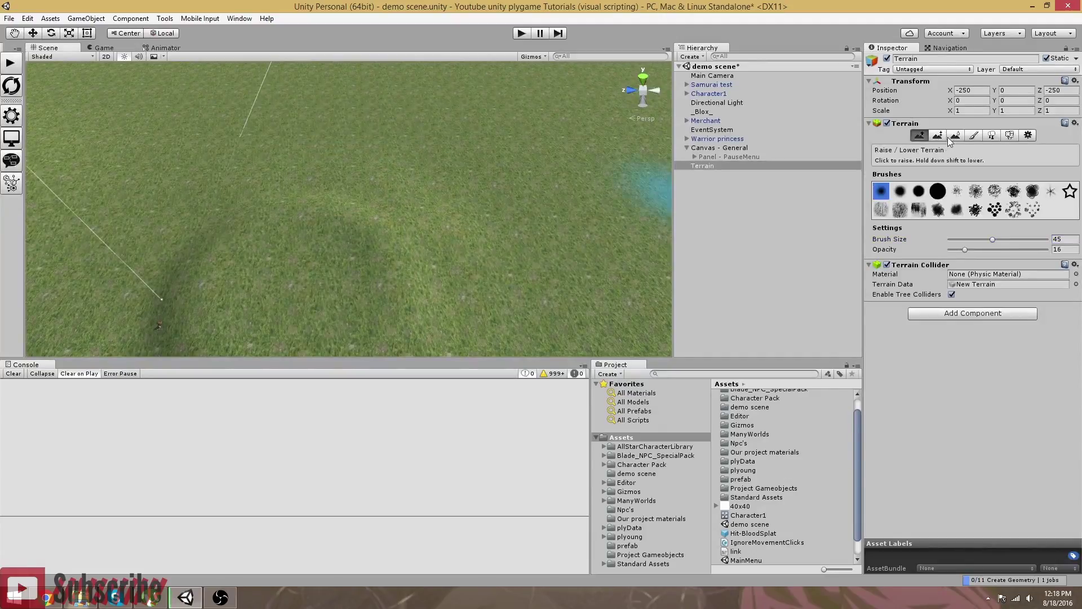
right_click_drag(415, 246, 677, 257)
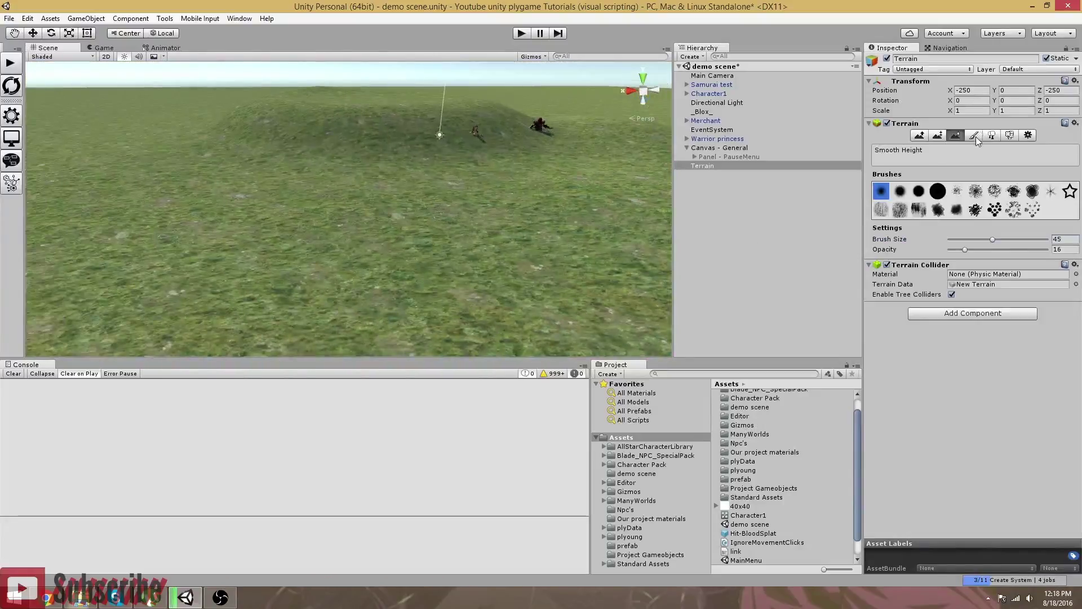
Activate Paint Texture on the terrain and dismiss the Facebook notification
left_click(975, 136)
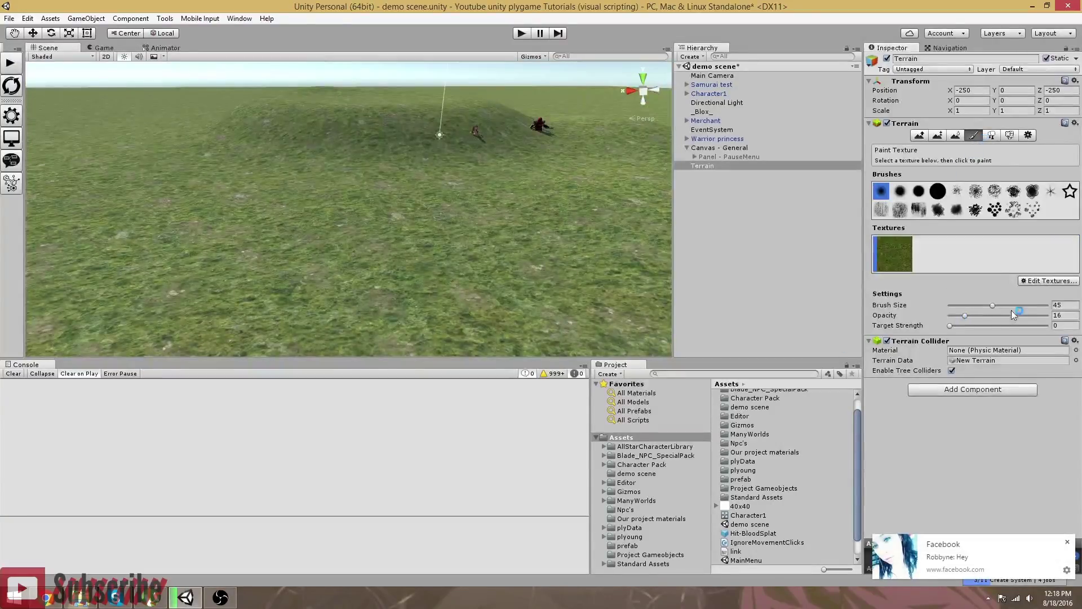
right_click_drag(439, 270, 476, 302)
scroll(471, 291, "down", 6)
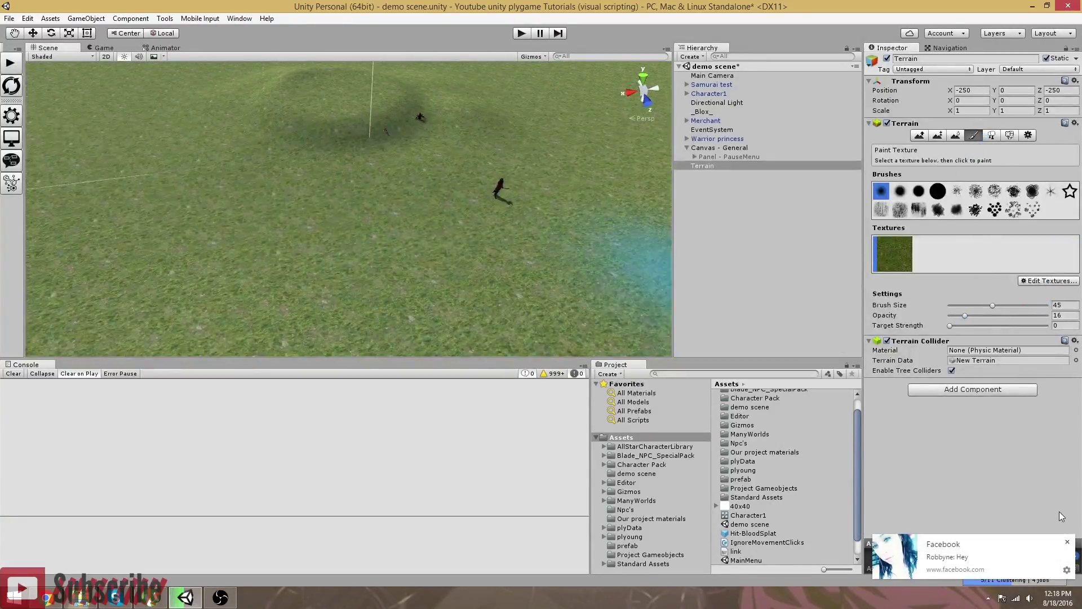
left_click(1067, 542)
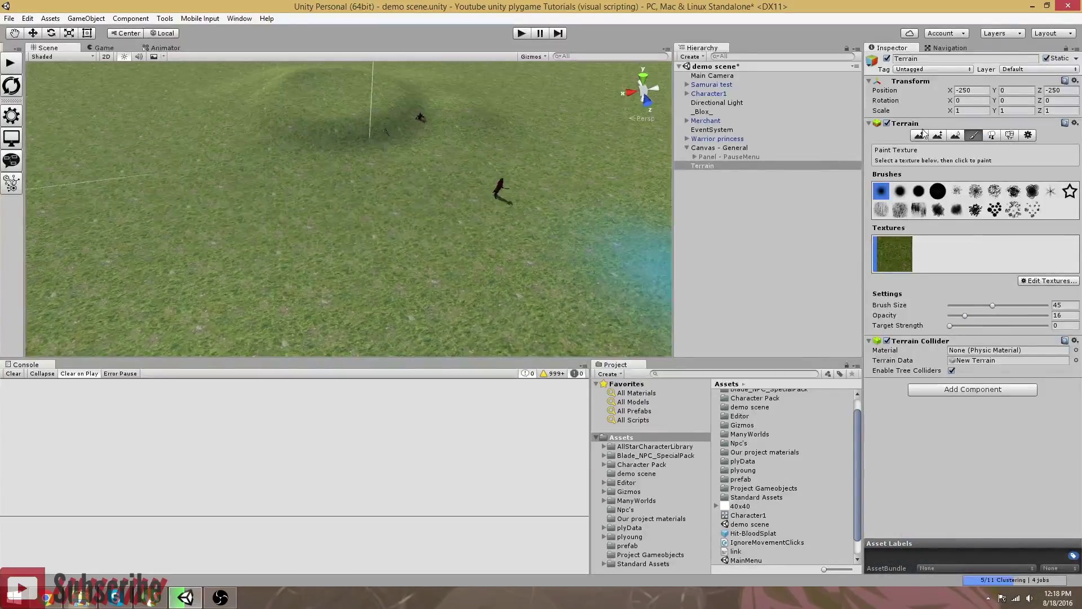
mouse_move(330, 219)
left_mouse_down("alt")
mouse_move(565, 218)
mouse_move(400, 239)
mouse_move(524, 249)
mouse_move(404, 258)
mouse_move(506, 288)
left_mouse_up("alt")
right_click_drag(506, 285, 564, 230)
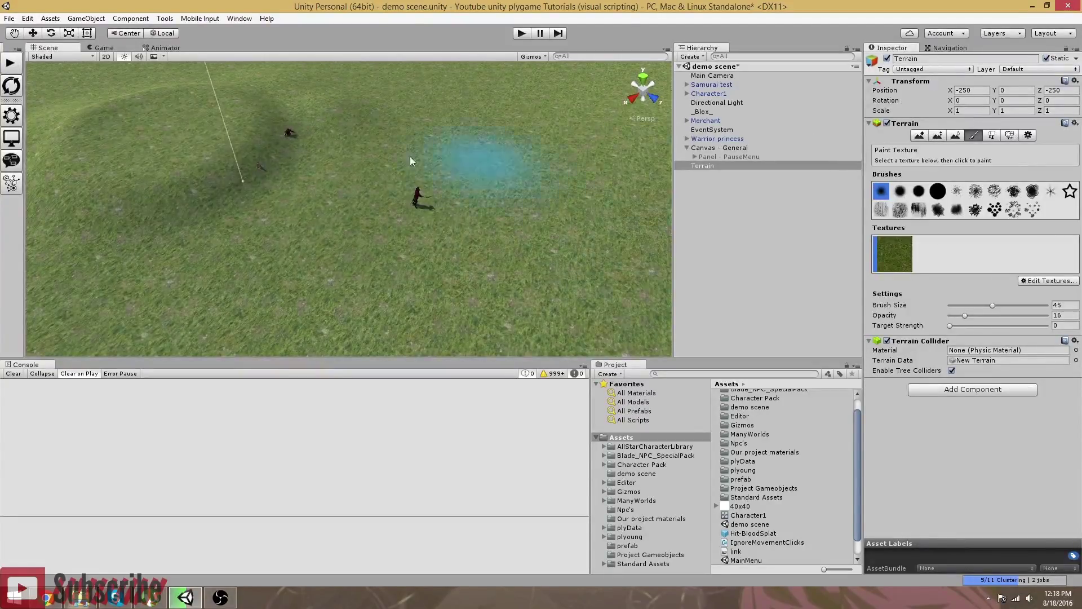
Select Merchant, Character1 and Warrior princess and move them together about 22 units along Z away from the hill, raising them slightly
left_click(788, 216)
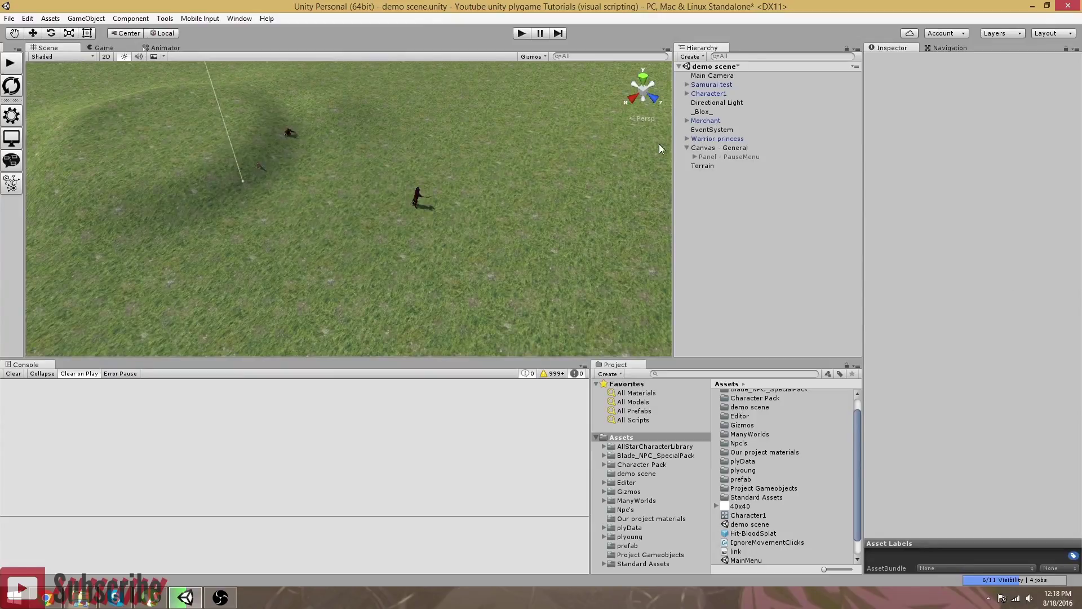
left_click(706, 120)
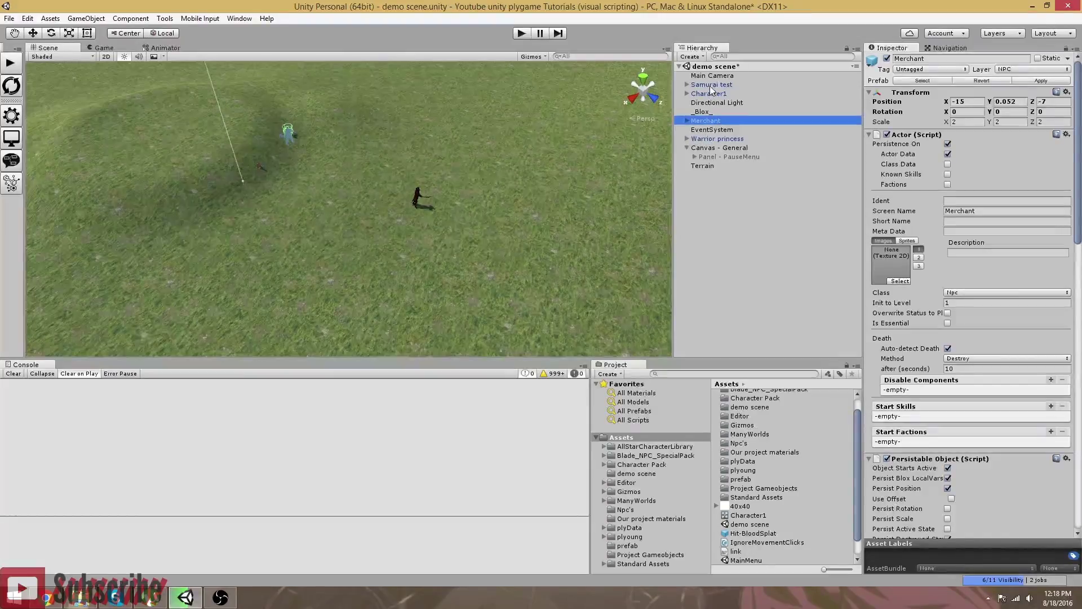
left_click(709, 94, "ctrl")
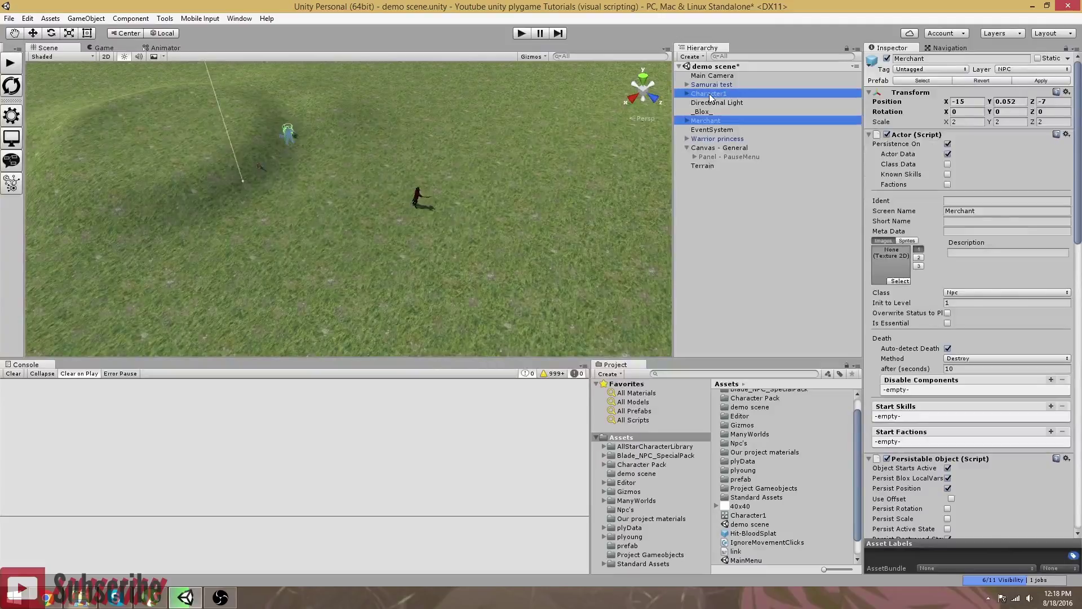
left_click(717, 139, "ctrl")
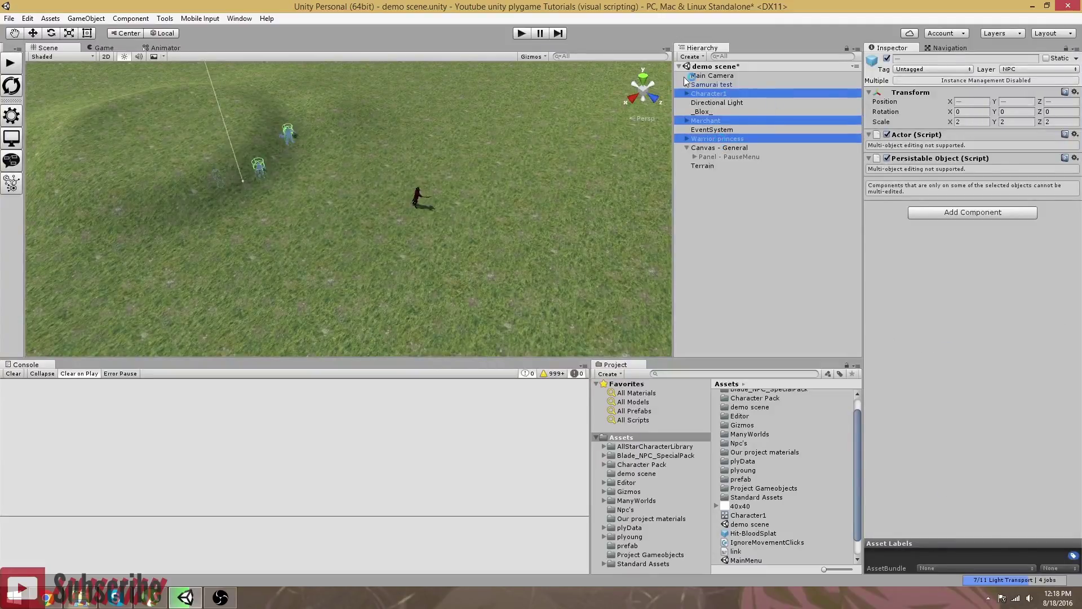
left_click(32, 33)
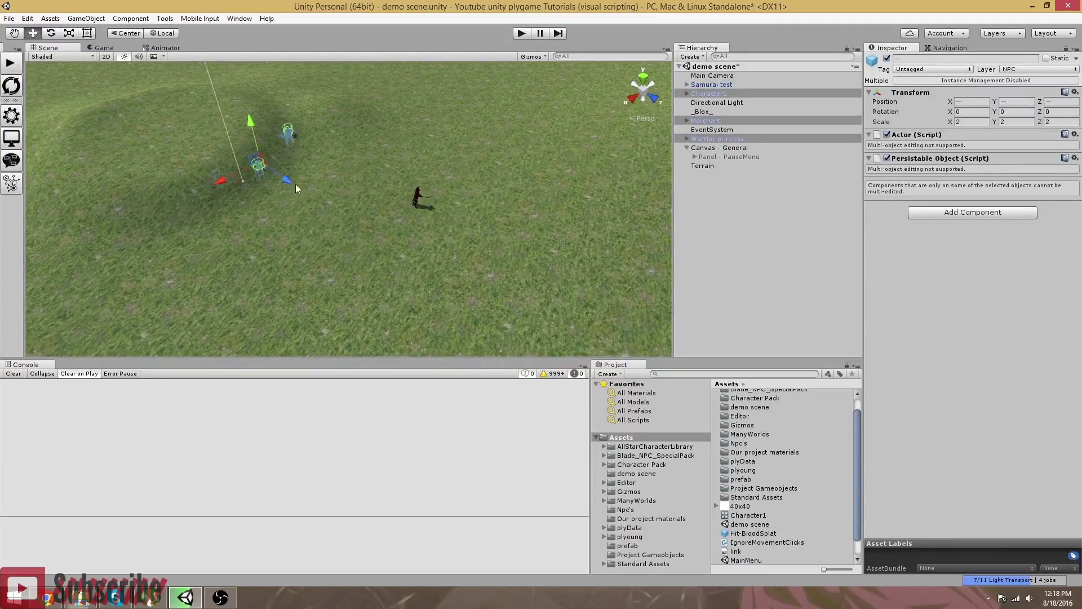
left_click_drag(293, 179, 336, 231)
scroll(377, 265, "up", 6)
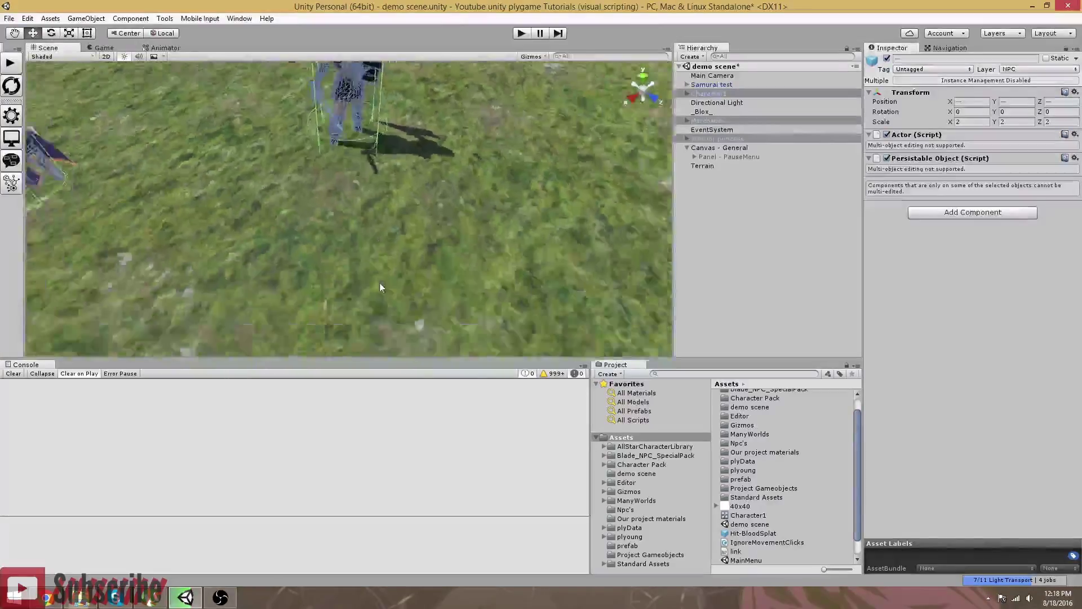
right_click_drag(380, 283, 265, 187)
scroll(266, 187, "down", 5)
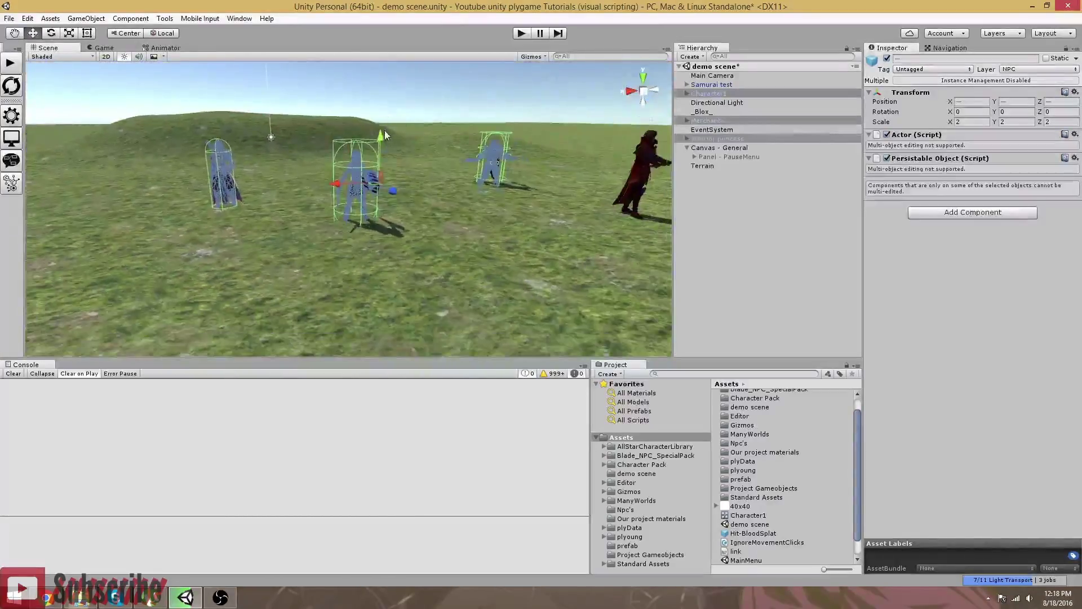
left_click_drag(383, 128, 377, 129)
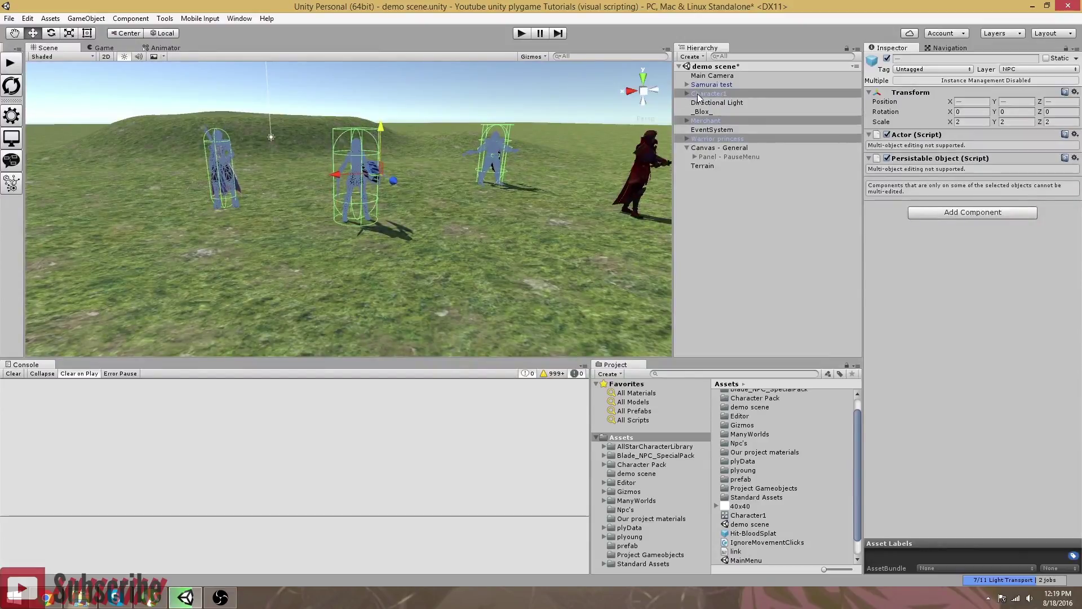
Adjust the characters' heights individually, placing Character1 at about Y 0.51 and Merchant at about Y 0.9
left_click(710, 138)
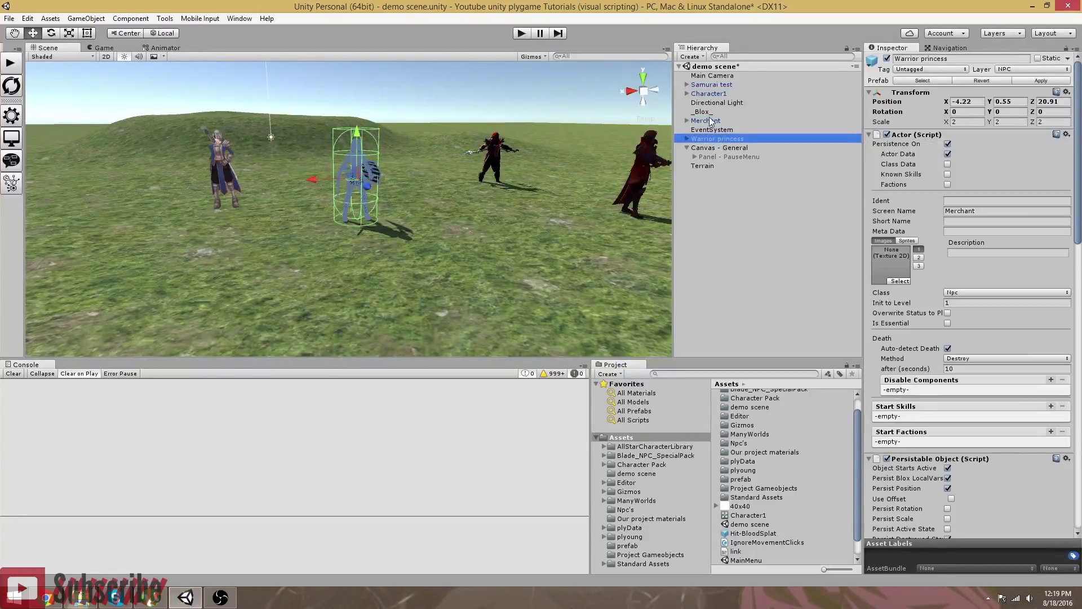
left_click(707, 94)
left_click_drag(221, 128, 222, 127)
left_click(493, 154)
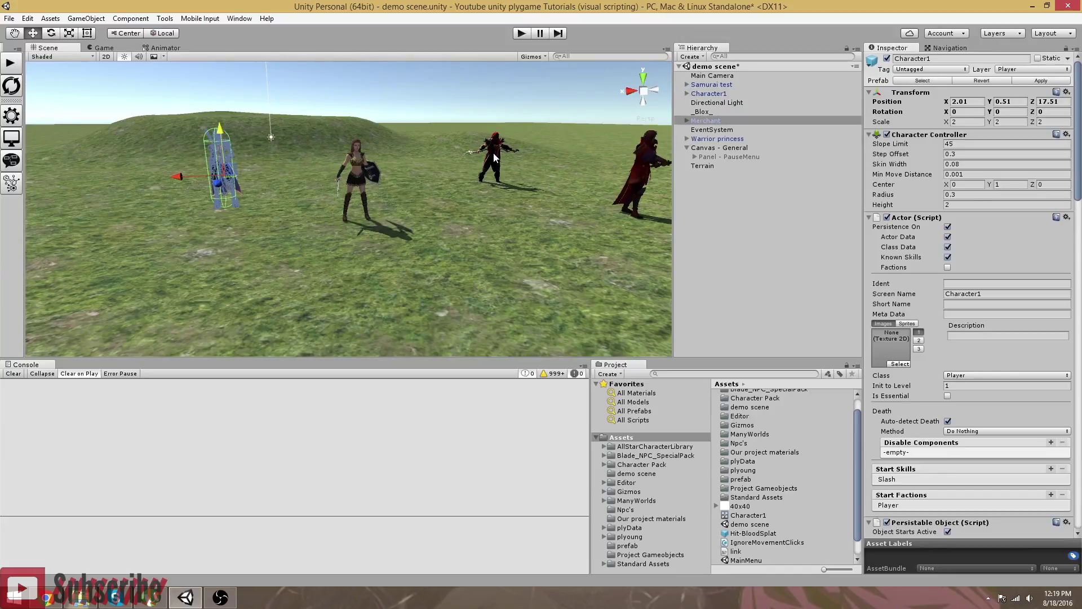
left_click_drag(483, 107, 479, 98)
right_click_drag(437, 175, 468, 263)
scroll(431, 265, "down", 10)
middle_click_drag(468, 263, 586, 263)
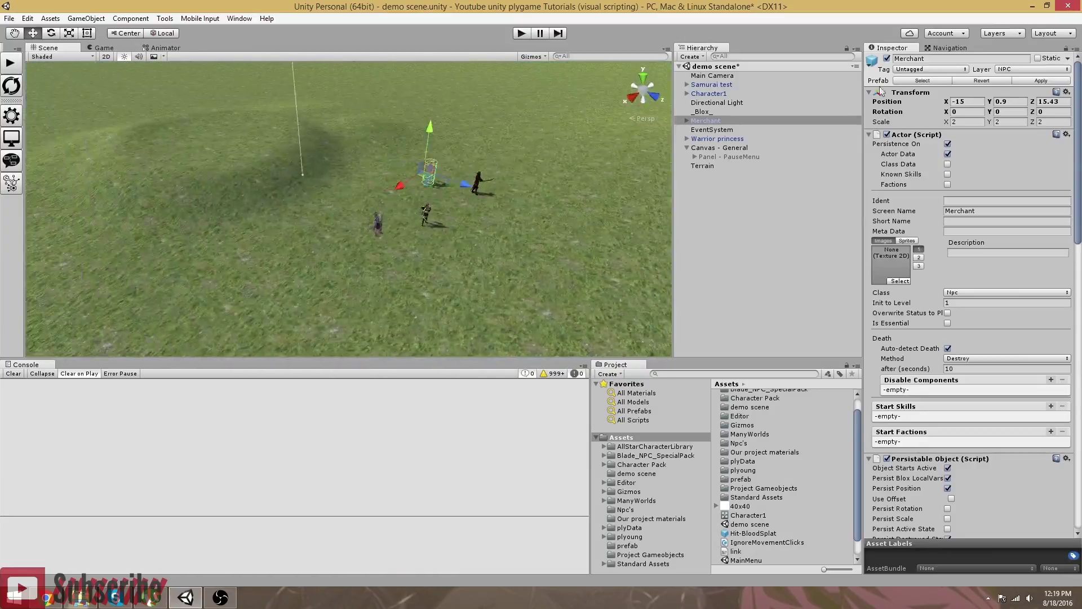
Display the navigation mesh and examine its coverage around the hill and the characters
left_click(949, 49)
right_click_drag(601, 182, 435, 255)
scroll(430, 259, "up", 5)
scroll(434, 265, "down", 5)
scroll(417, 237, "up", 3)
right_click_drag(406, 262, 330, 165)
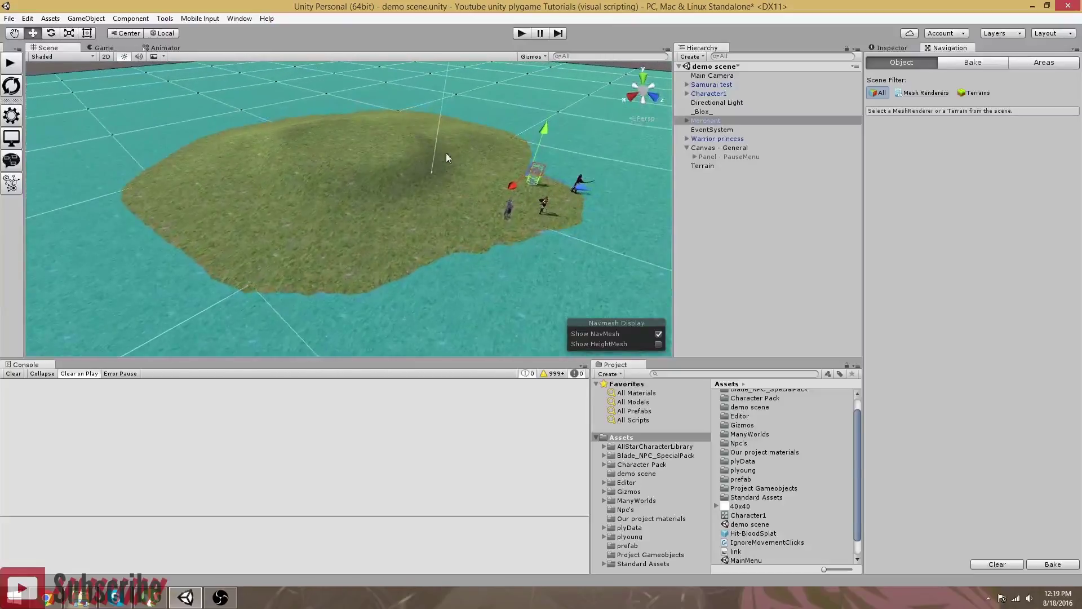
right_click_drag(584, 222, 583, 188)
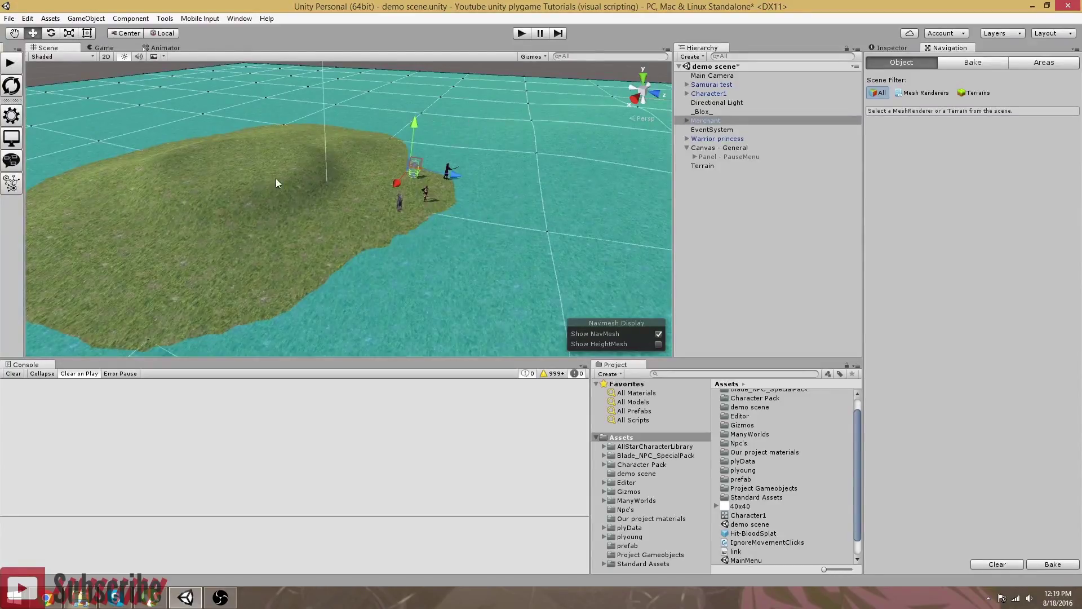
right_click_drag(491, 231, 320, 214)
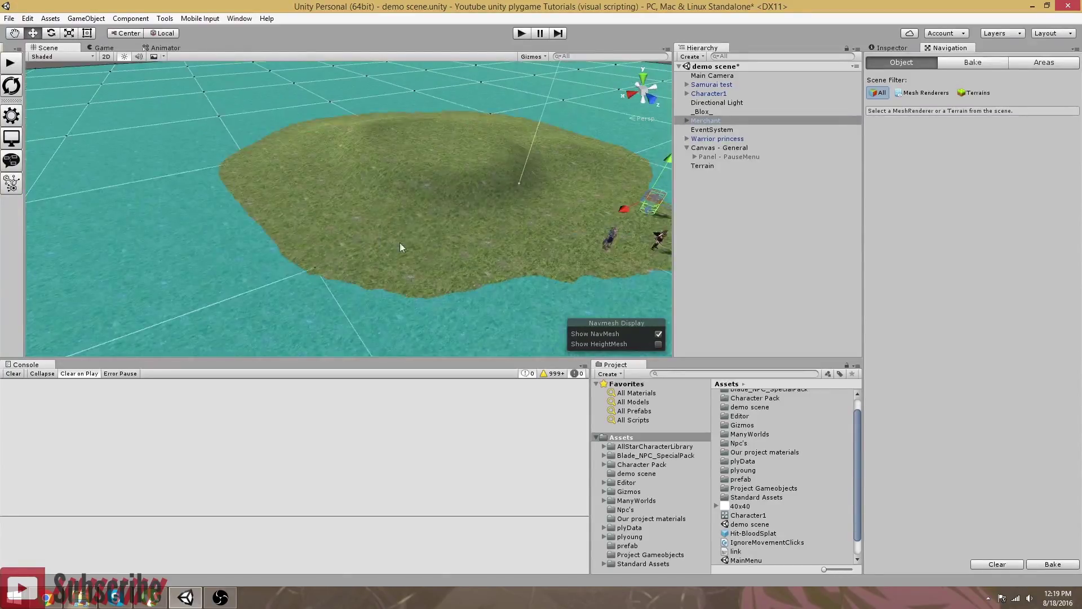
right_click_drag(140, 245, 733, 166)
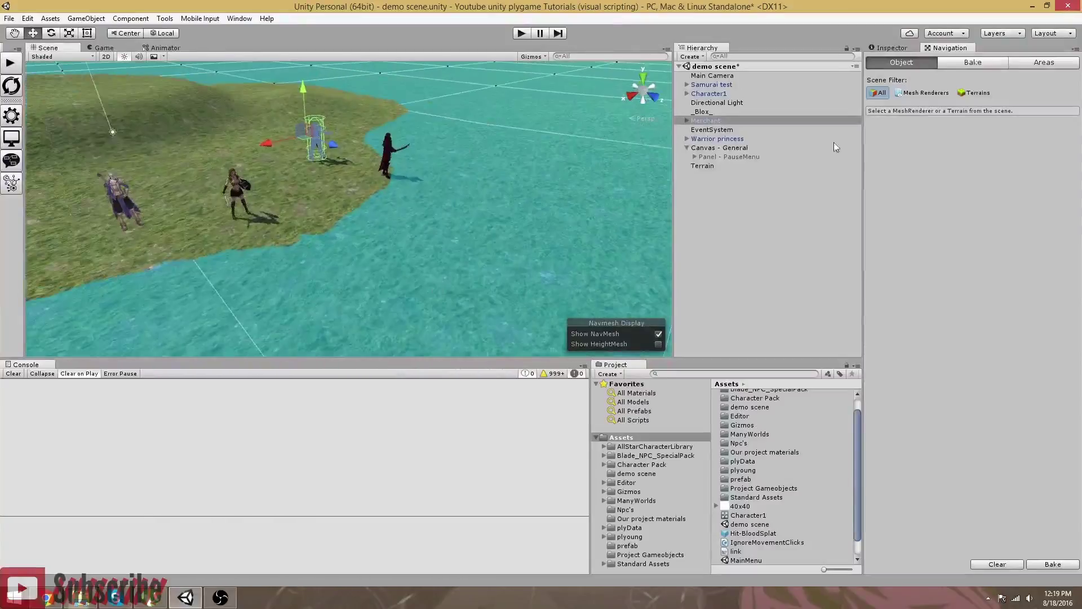
Activate Paint Texture on the terrain, start adding a new terrain texture and open its albedo texture picker
left_click(708, 179)
left_click(704, 166)
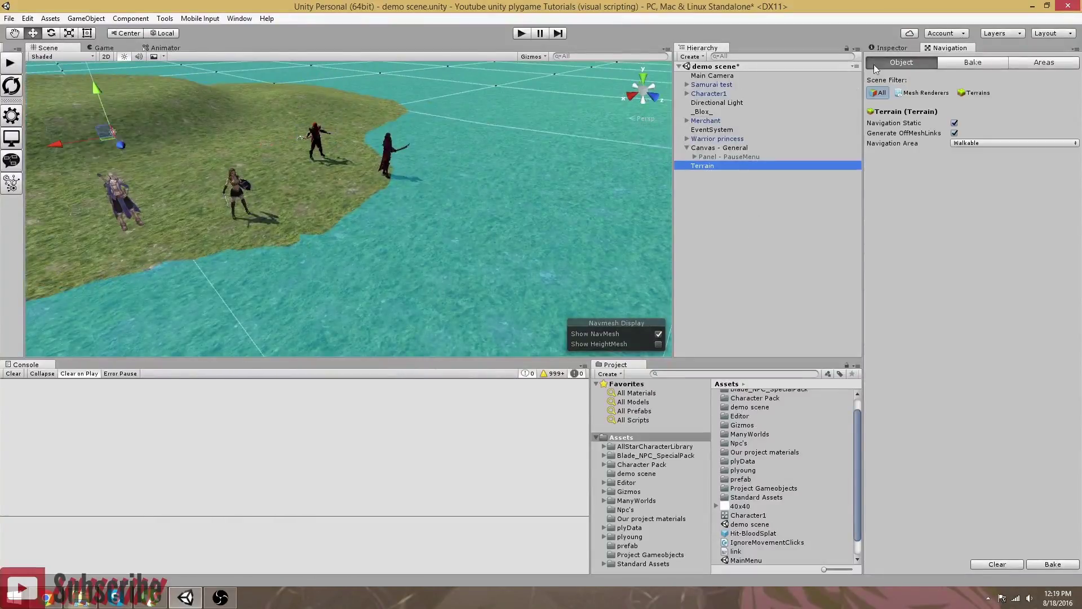
left_click(891, 48)
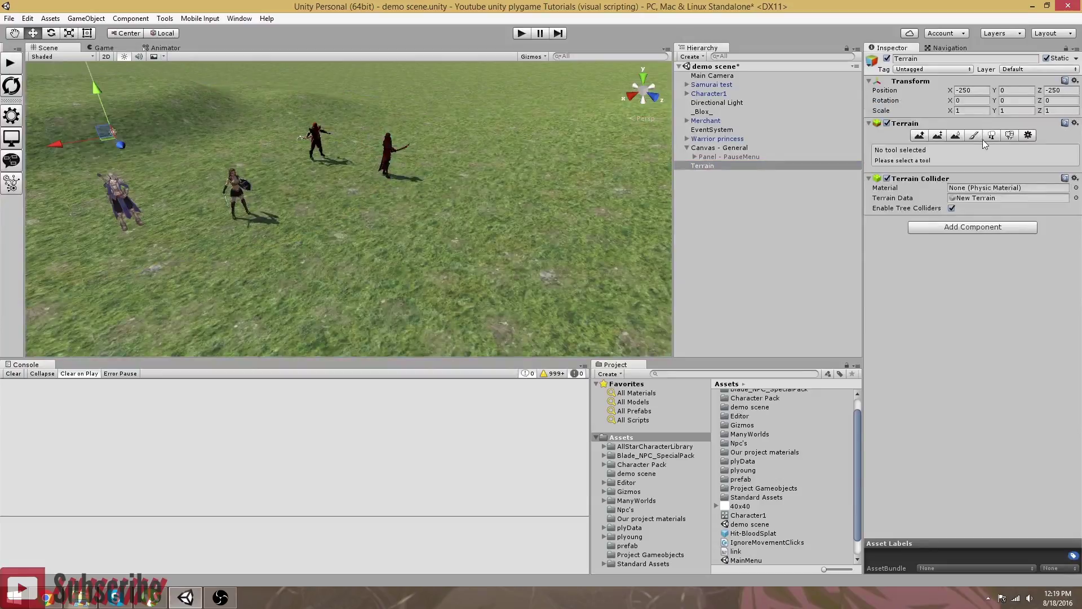
left_click(974, 135)
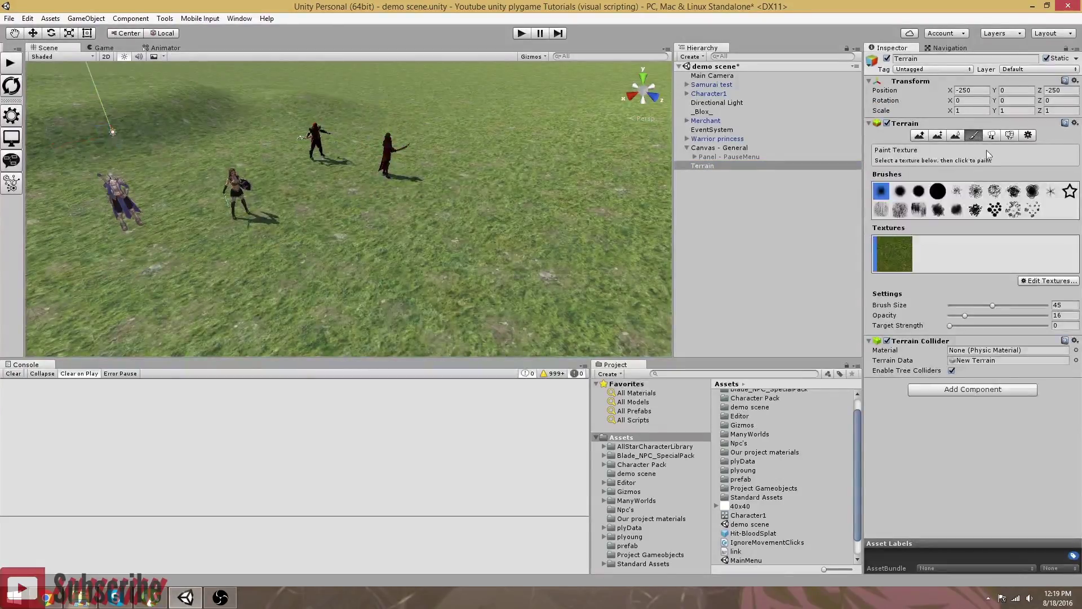
left_click(1041, 280)
left_click(1040, 285)
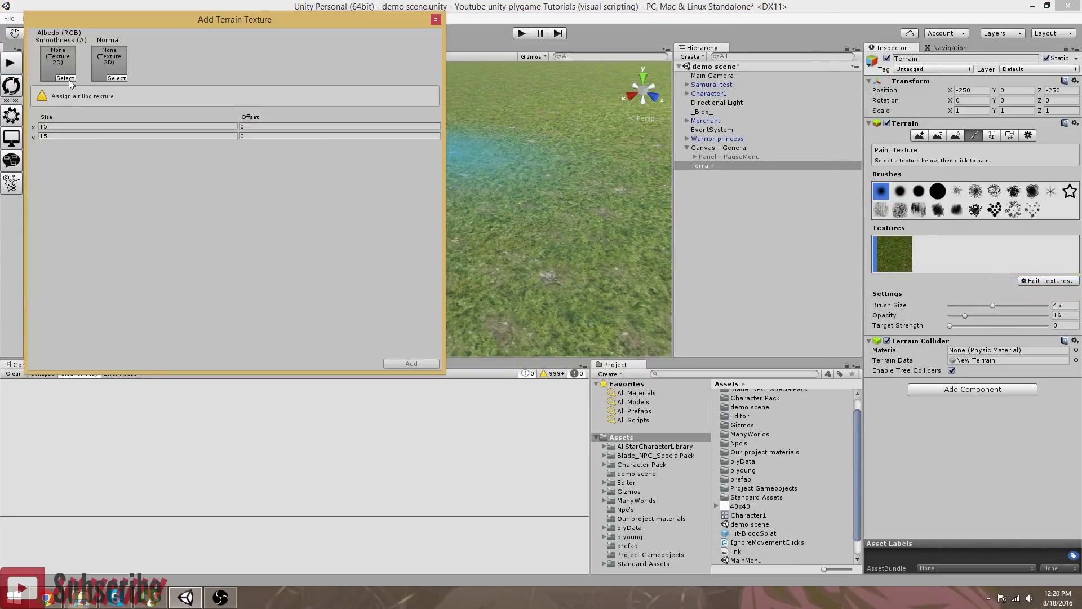
left_click(66, 78)
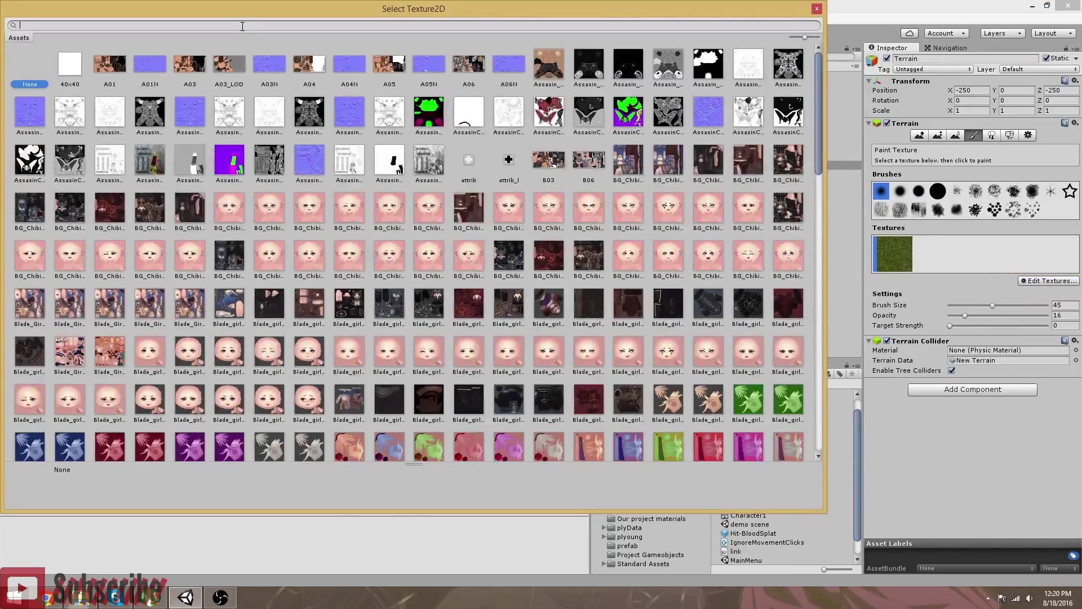
Search the available textures for "dirt" and "ground", clearing each search
type("dir")
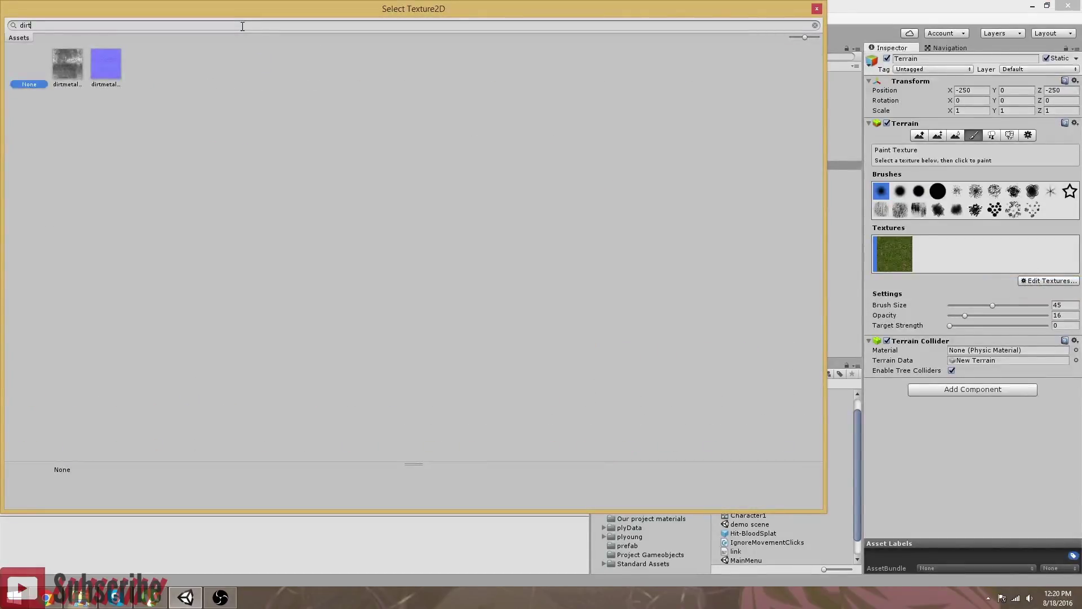
type("t")
key("BackSpace")
key("BackSpace")
key("BackSpace")
key("BackSpace")
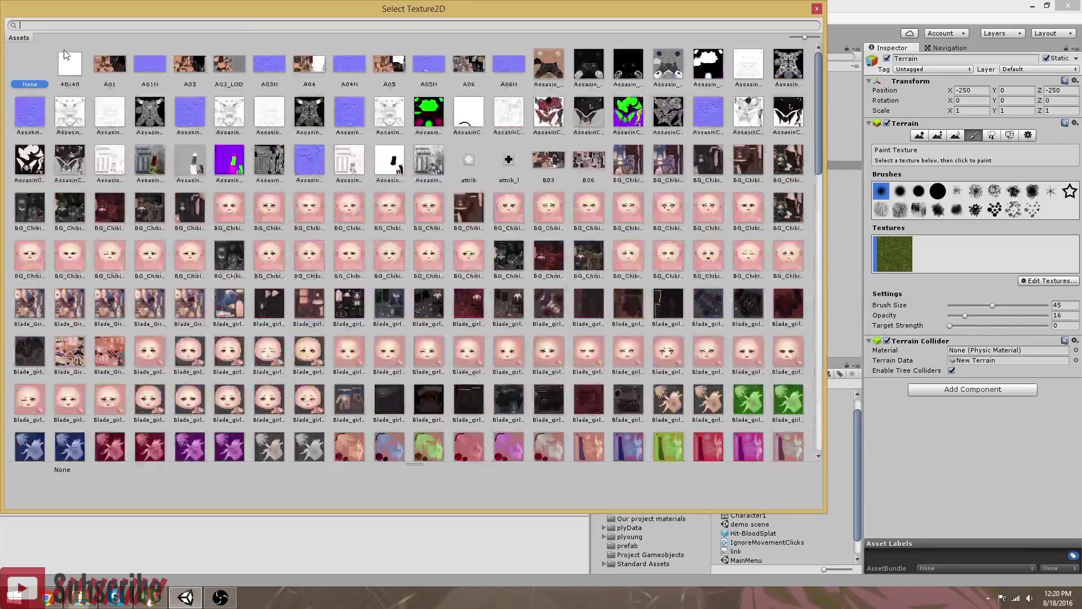
type("ground")
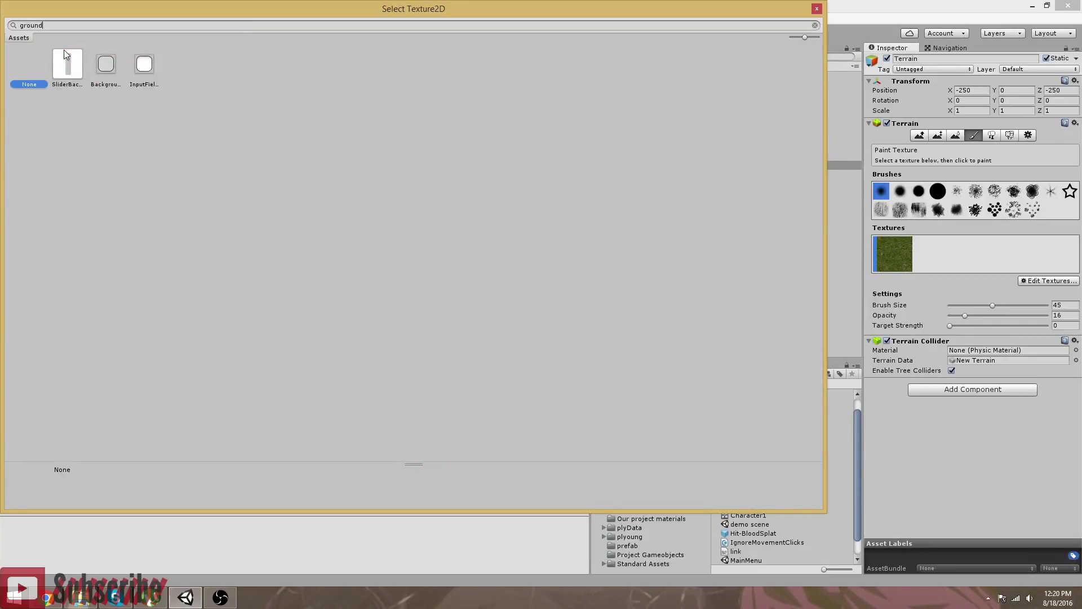
key("BackSpace")
key("BackSpace")
key("BackSpace")
key("BackSpace")
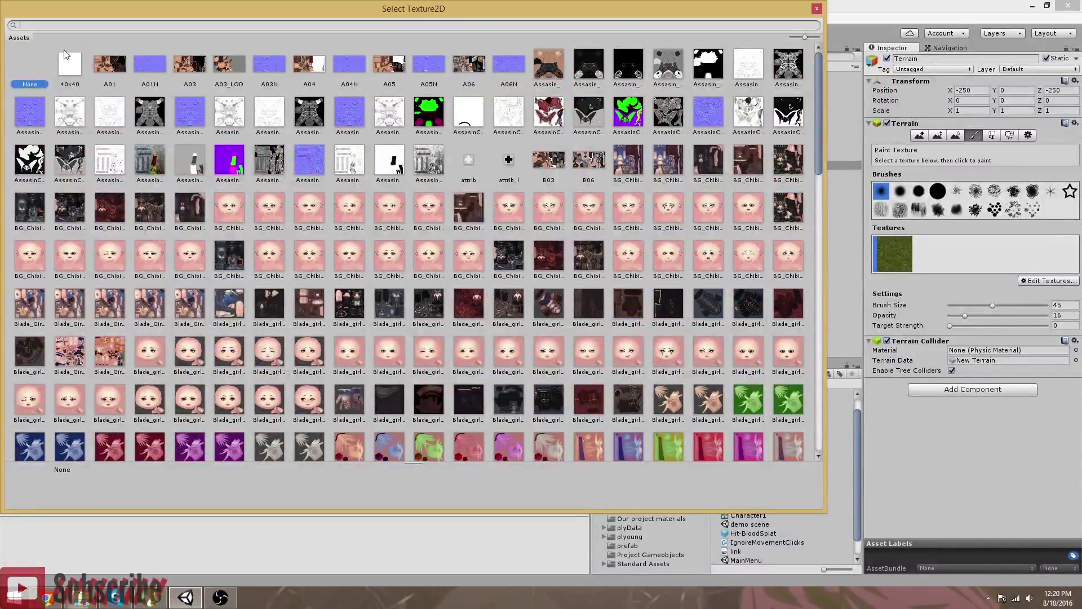
Search for "sand" and add the sand albedo texture to the terrain's paint textures
type("sand")
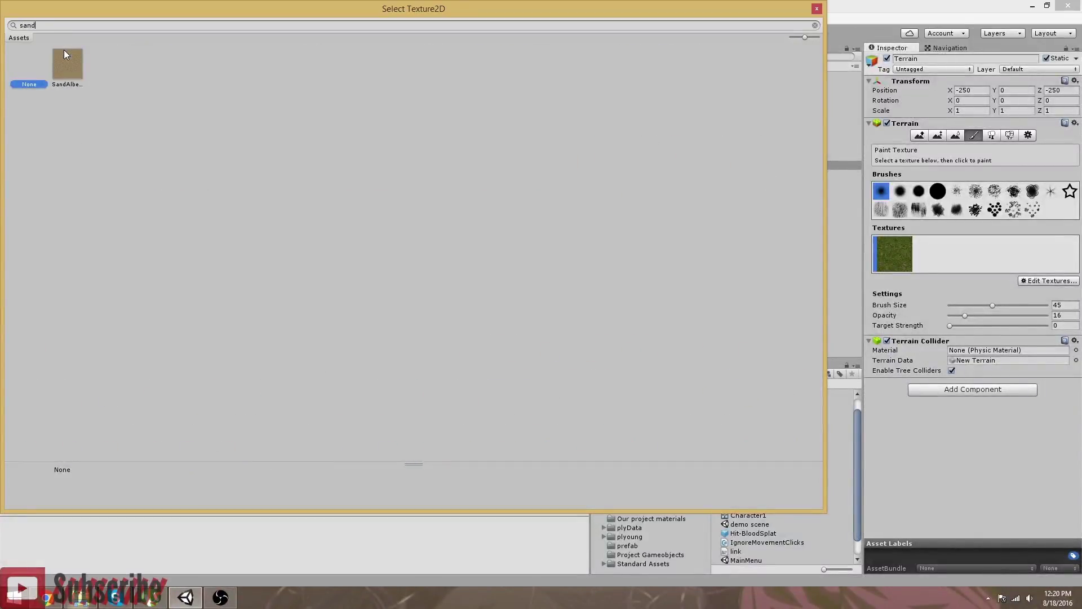
double_click(70, 63)
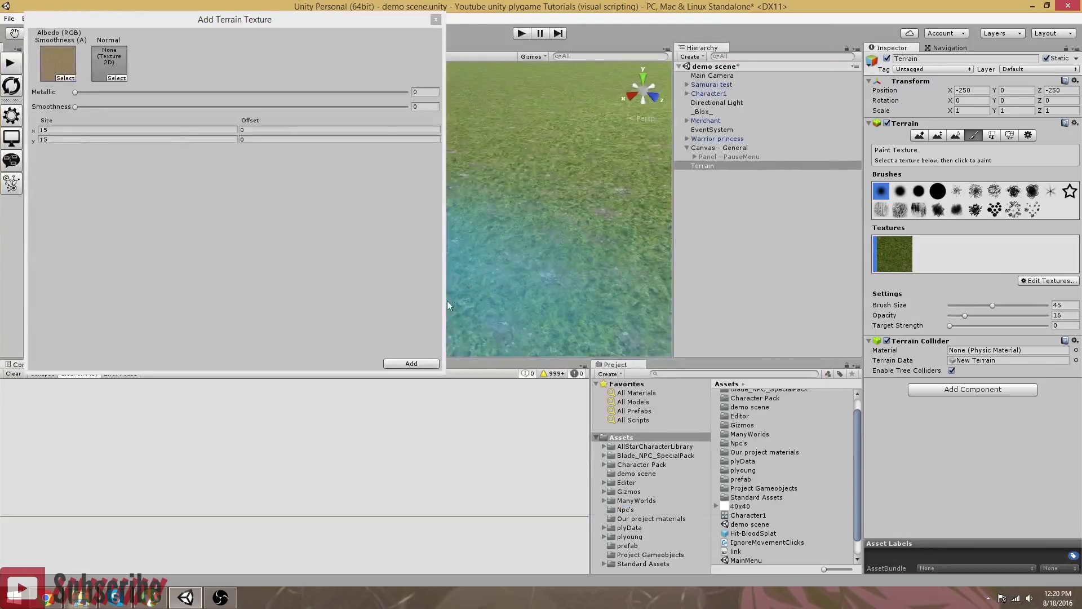
left_click(415, 366)
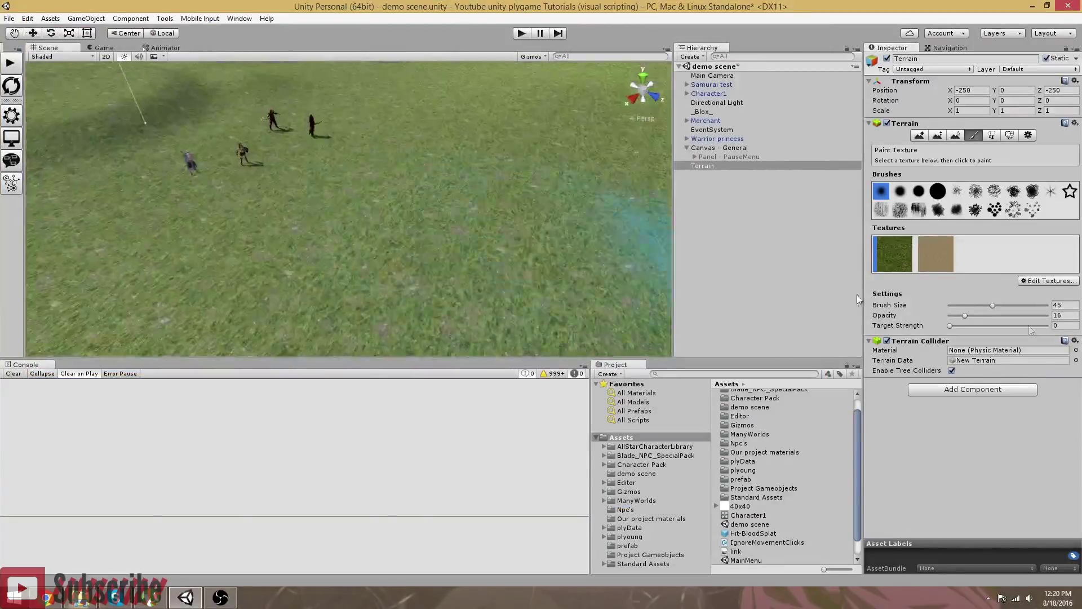
Choose the sand texture for painting with brush size 2 and opacity 100
left_click(1066, 305)
type("2")
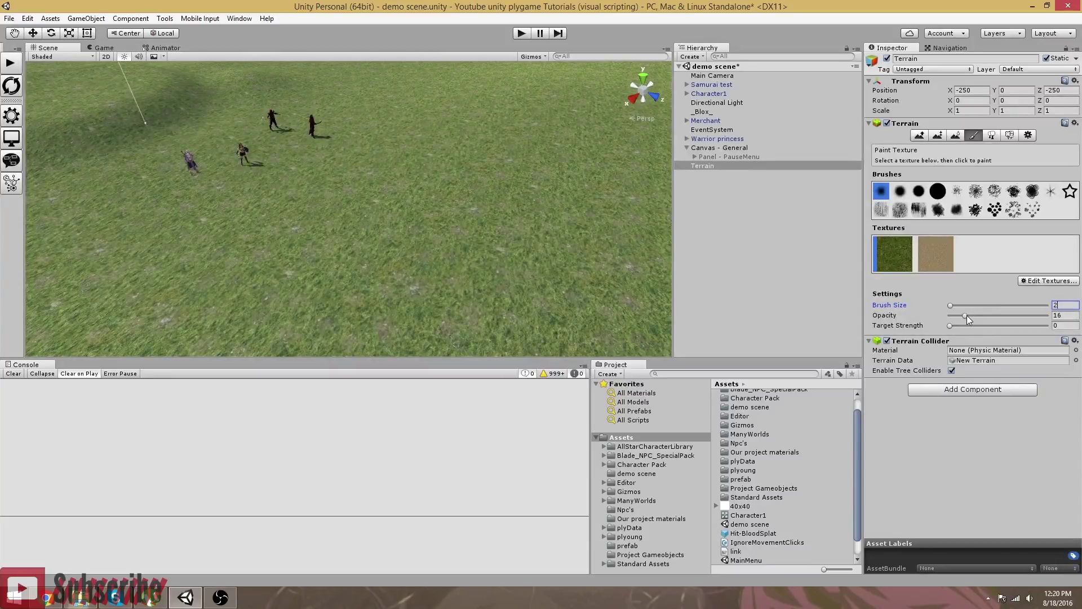
left_click(936, 255)
scroll(343, 206, "up", 3)
mouse_move(354, 209)
right_mouse_down()
mouse_move(334, 208)
mouse_move(374, 203)
mouse_move(406, 234)
mouse_move(445, 232)
mouse_move(462, 202)
mouse_move(517, 183)
mouse_move(455, 145)
right_mouse_up()
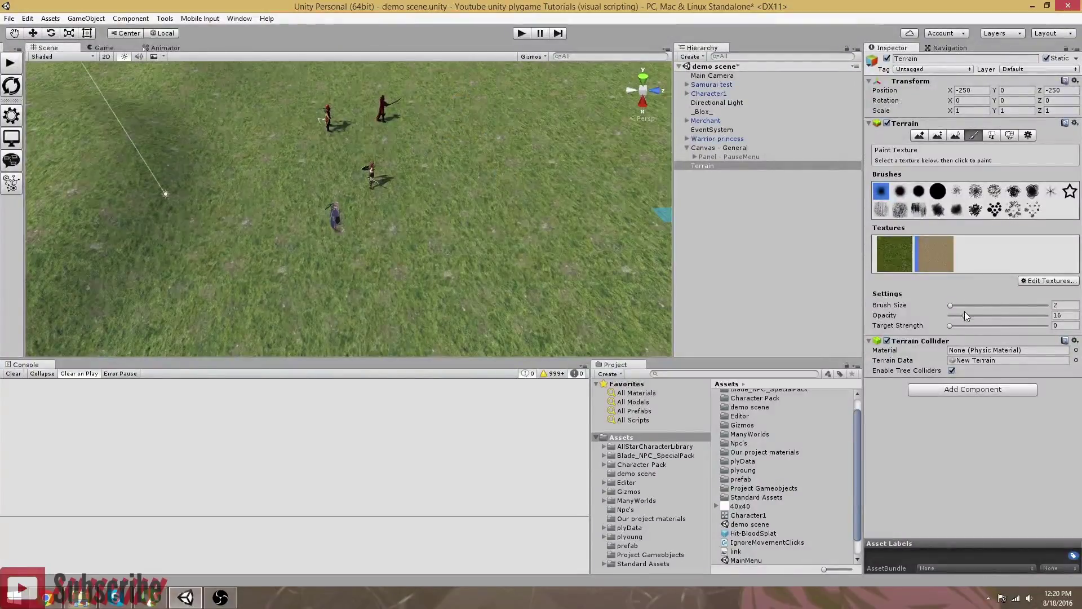
left_click_drag(967, 319, 1074, 325)
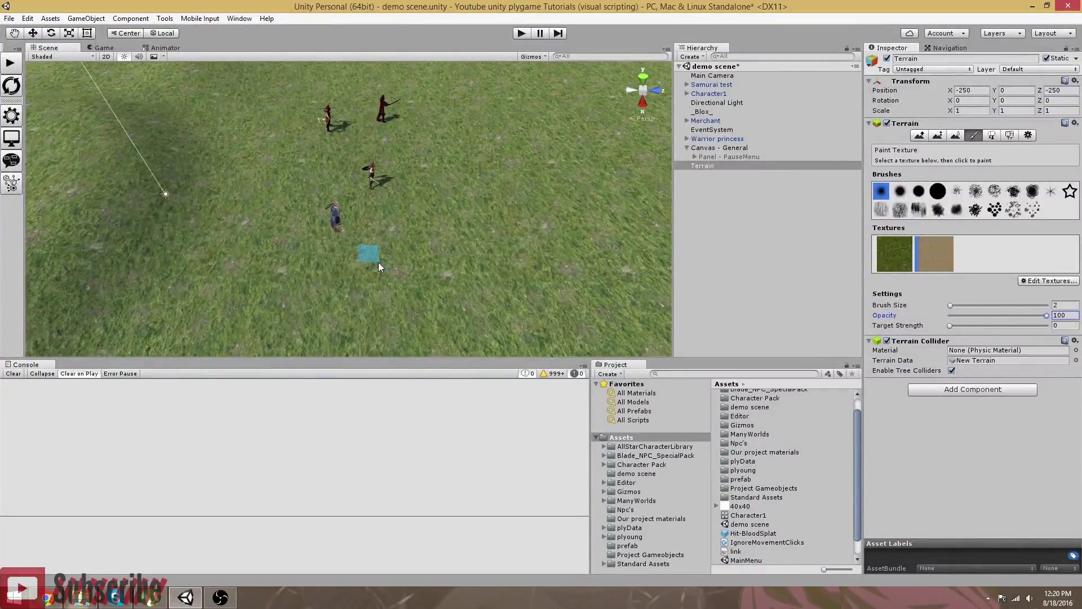
mouse_move(443, 148)
right_mouse_down()
mouse_move(454, 155)
mouse_move(436, 115)
right_mouse_up()
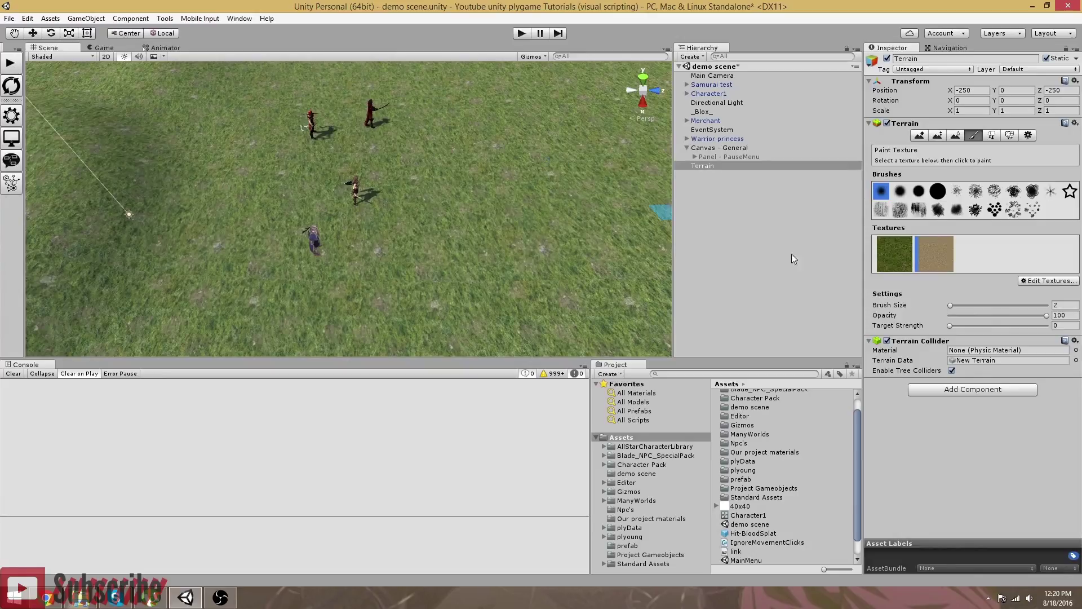
Set the target strength to 1 and paint a straight sand path beside the four characters, undoing the excess stroke at its end
left_click_drag(952, 325, 999, 327)
left_click_drag(421, 103, 427, 118)
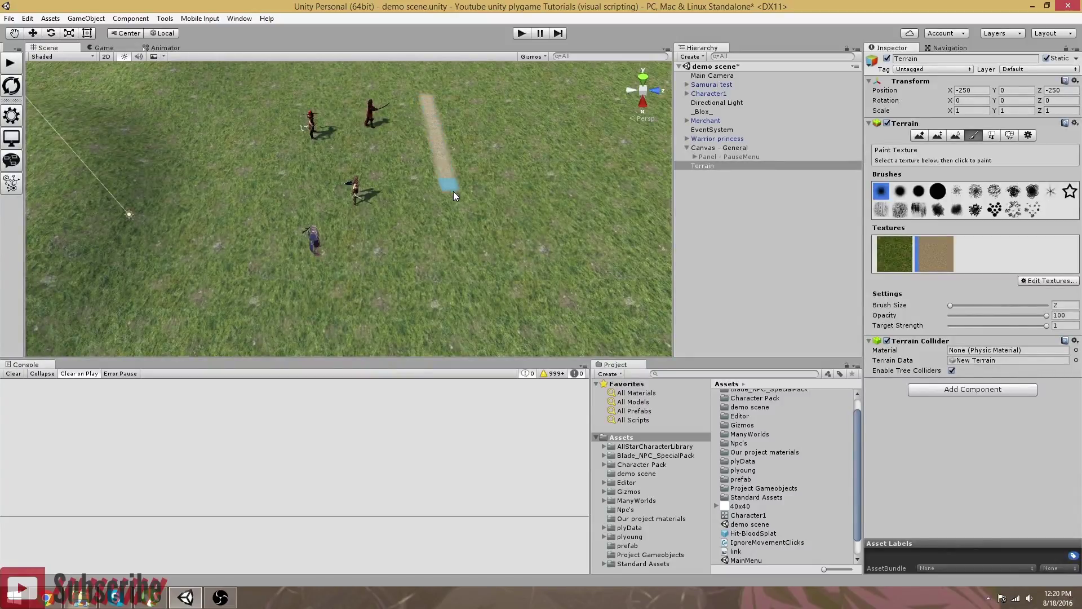
left_click_drag(459, 213, 470, 265)
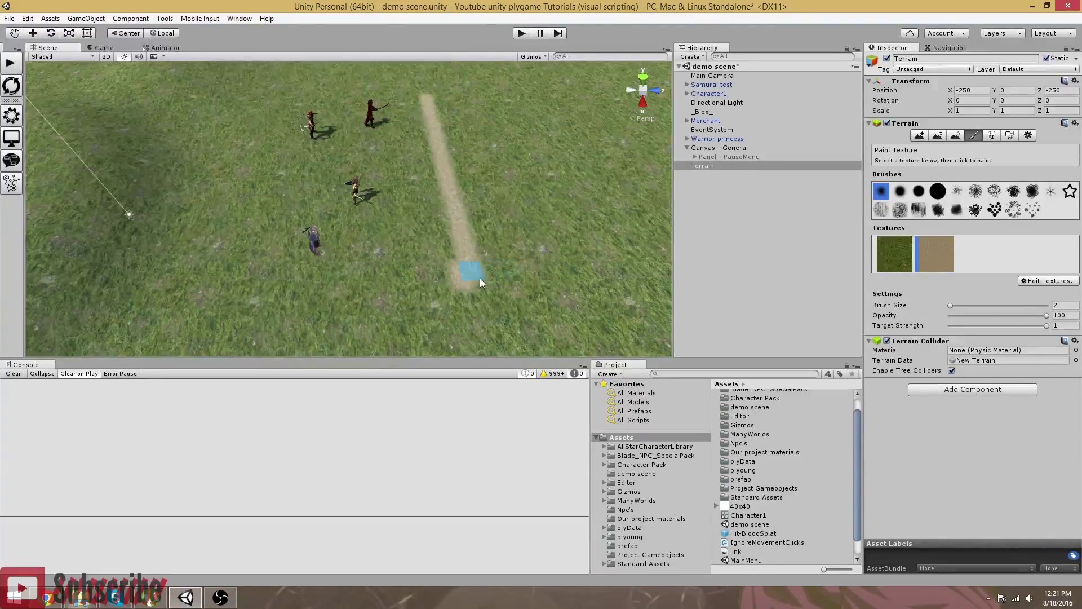
key("ctrl+z")
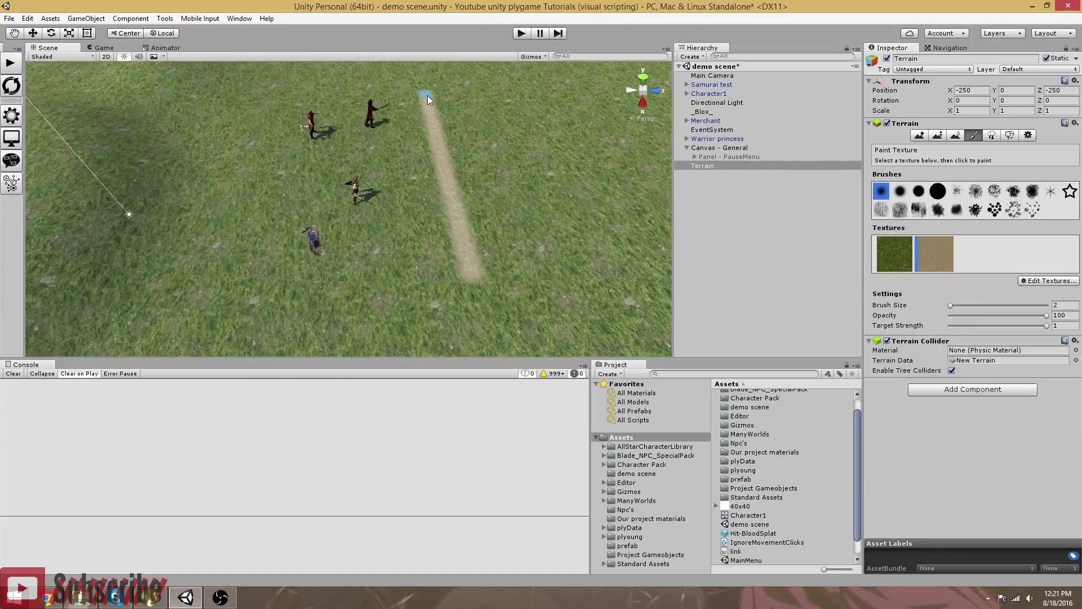
Paint short sand branches connecting each of the four characters to the straight path
right_click_drag(450, 142, 279, 187)
key("d")
key("w")
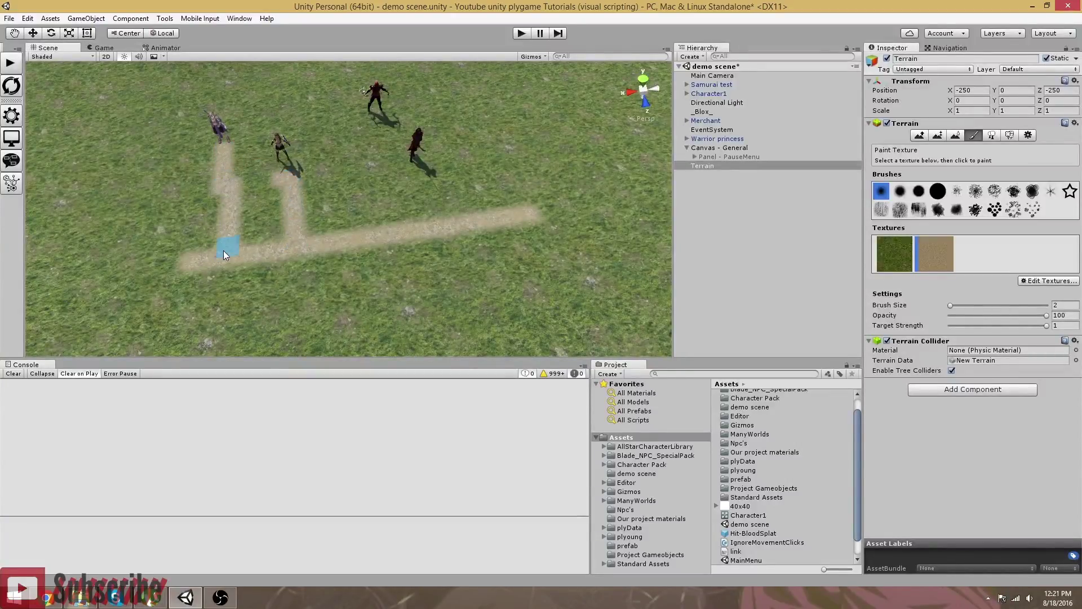
right_click_drag(322, 139, 323, 138)
key("d")
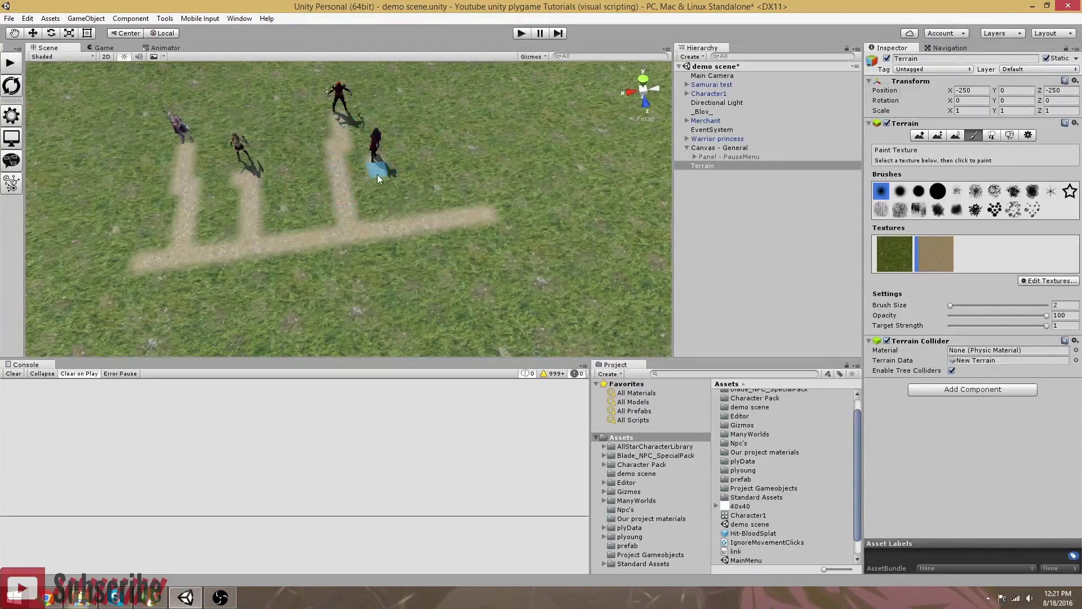
left_click_drag(401, 201, 404, 212)
Extend the sand path from its end near the characters outward across the grass, bending it into a second long stretch
key("Down")
mouse_move(452, 176)
right_mouse_down()
mouse_move(407, 166)
mouse_move(440, 195)
mouse_move(379, 282)
right_mouse_up()
key("Right")
key("w")
key("s")
key("s")
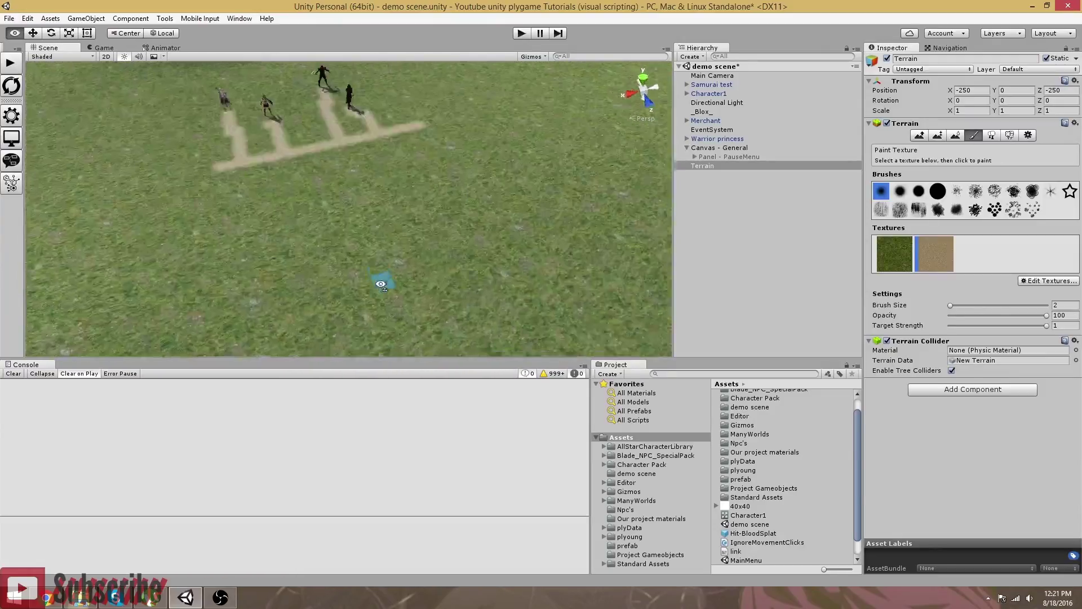
left_click_drag(380, 147, 405, 196)
middle_click_drag(418, 257, 380, 241)
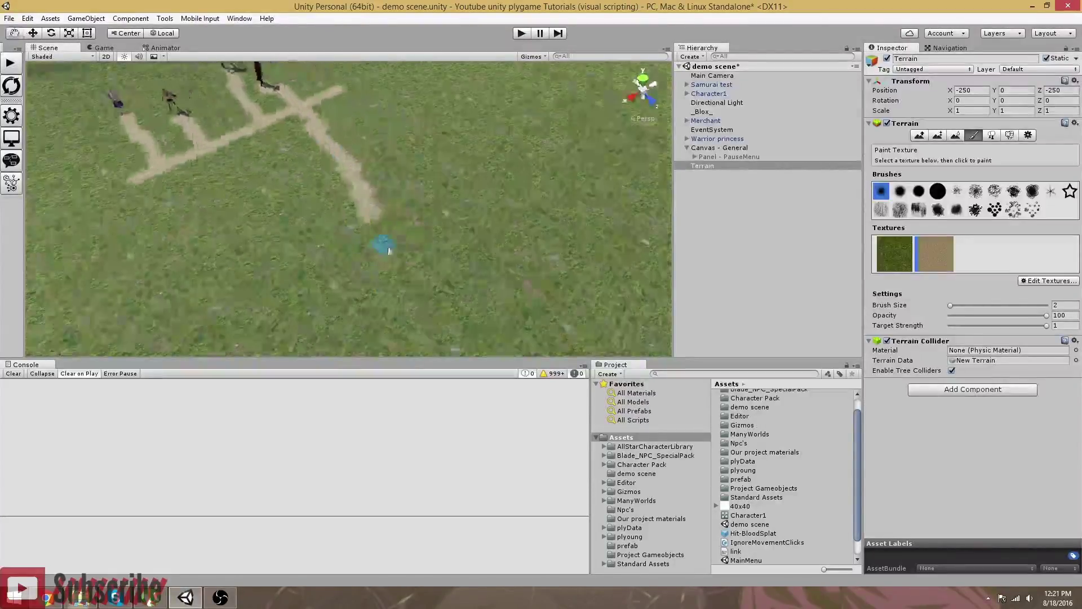
mouse_move(384, 214)
left_mouse_down()
mouse_move(485, 228)
mouse_move(671, 229)
left_mouse_up()
middle_click_drag(671, 228, 441, 222)
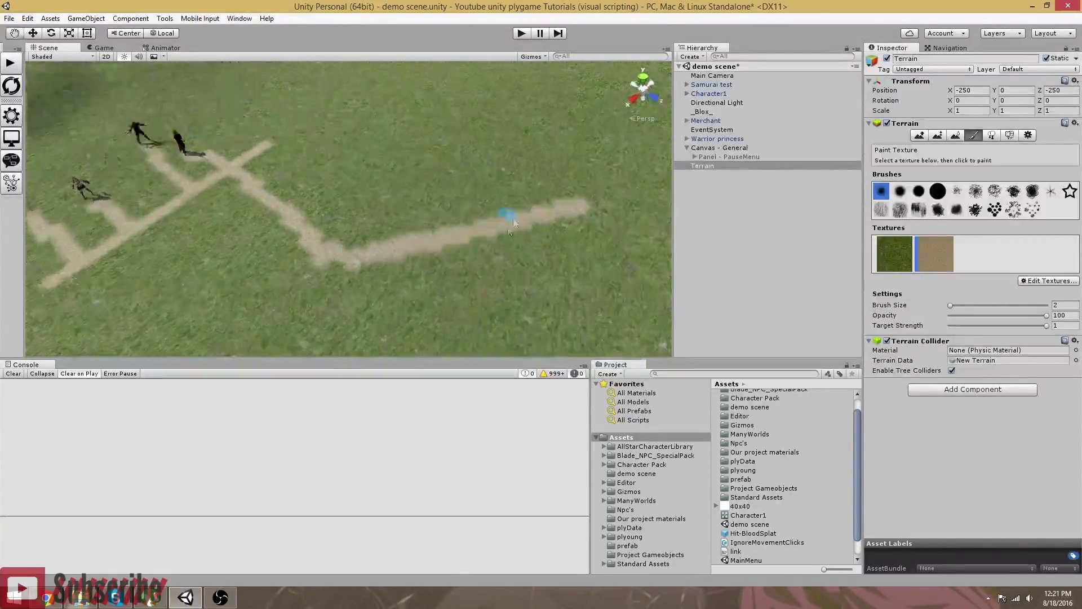
Paint several long sand branches spreading out over the grass from the extended path
left_click_drag(476, 230, 362, 145, "alt")
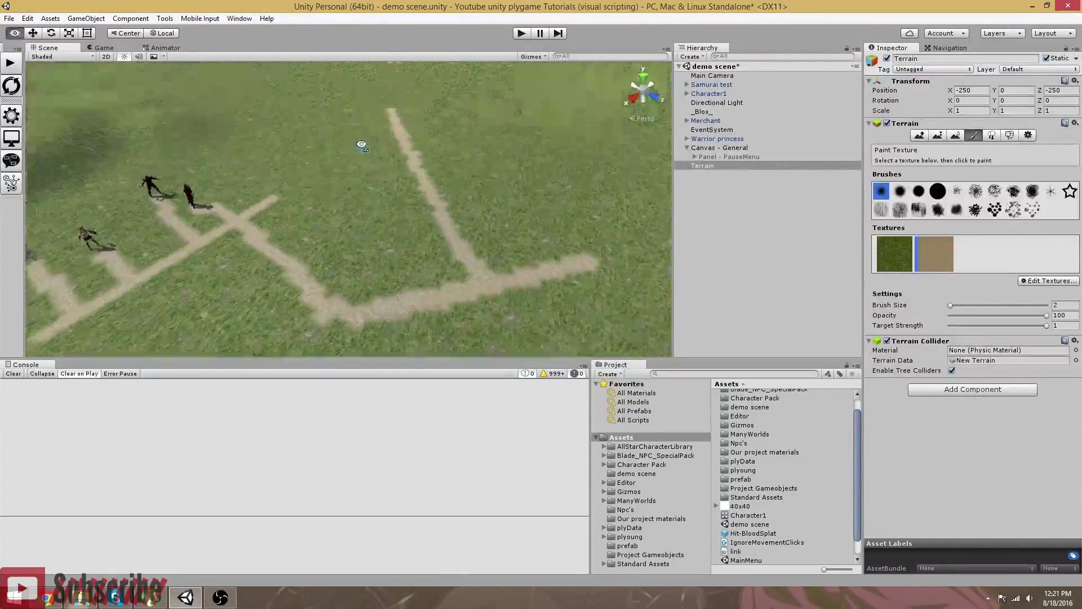
scroll(374, 153, "down", 10)
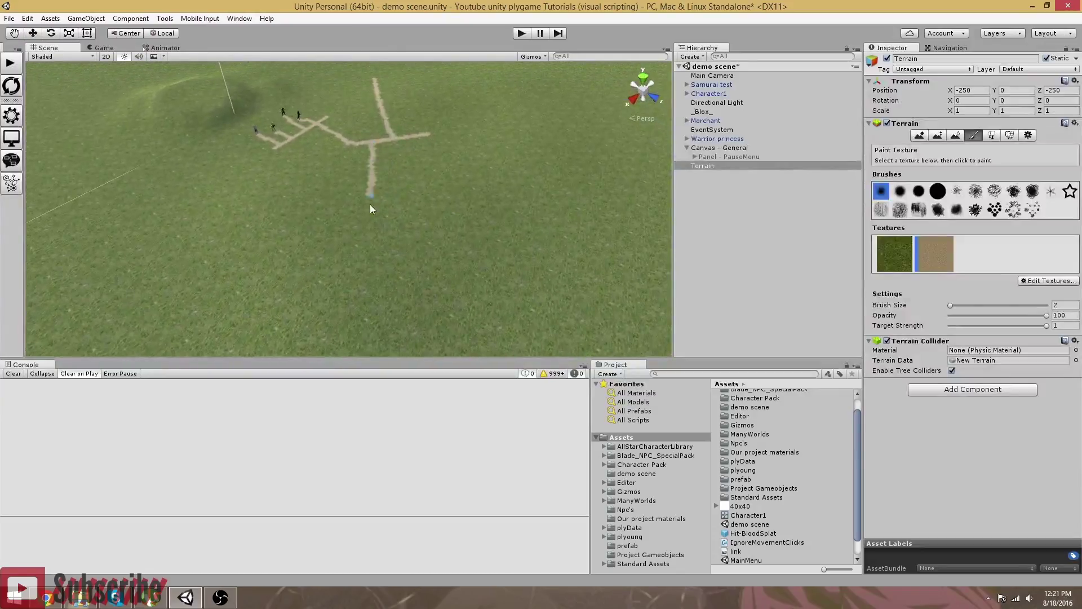
left_click_drag(340, 144, 285, 242)
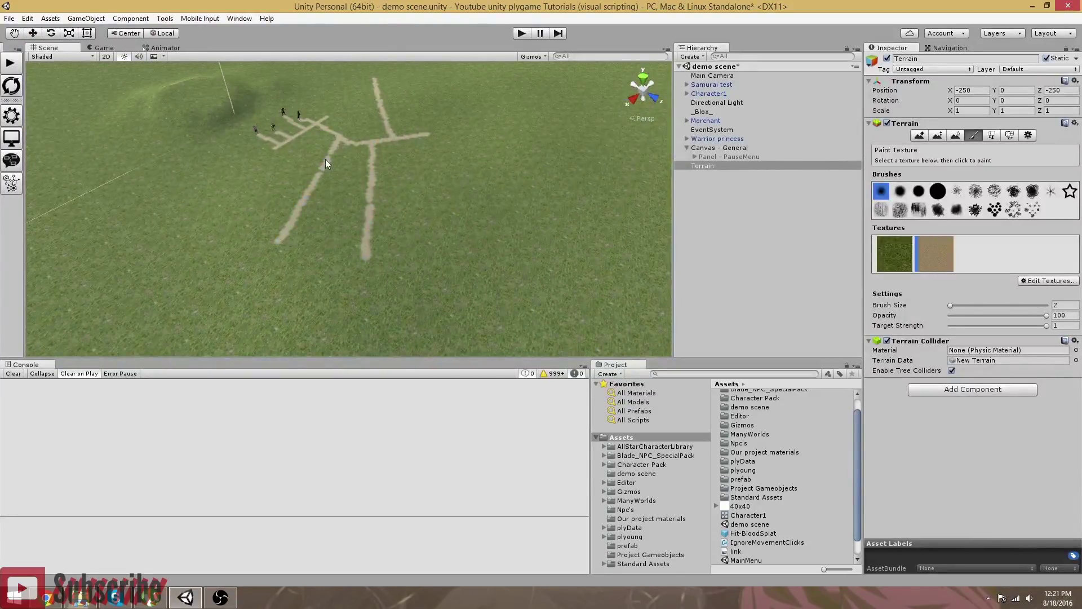
mouse_move(409, 165)
left_mouse_down()
mouse_move(486, 219)
mouse_move(403, 145)
mouse_move(523, 125)
left_mouse_up()
scroll(516, 125, "up", 5)
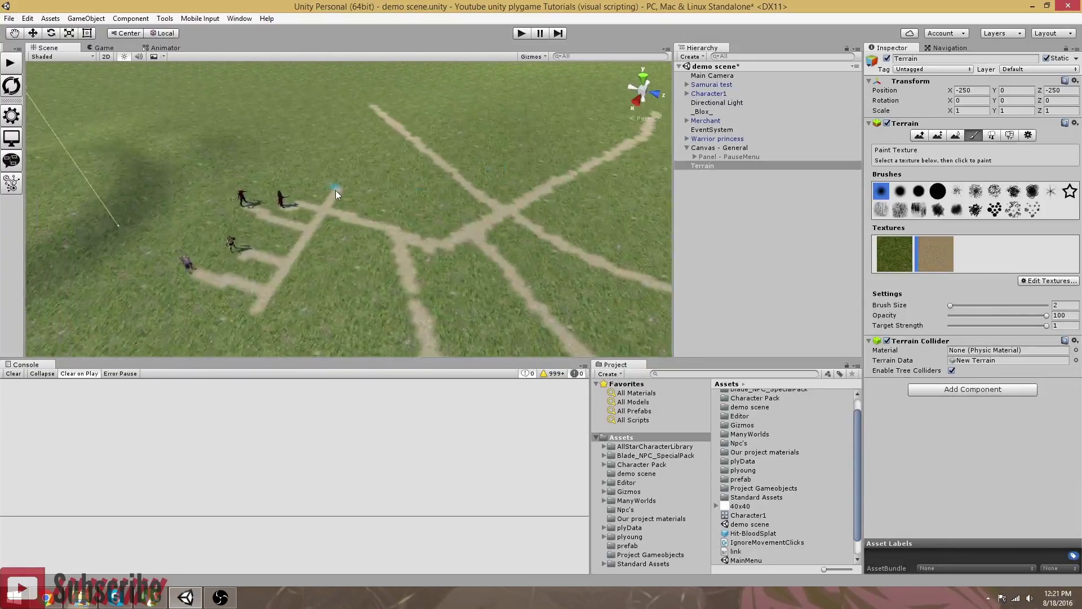
Paint sand paths beyond both ends of the characters' path and join one branch back to it with a curved loop
left_click_drag(336, 191, 232, 94)
mouse_move(311, 161)
left_mouse_down("alt")
mouse_move(390, 205)
mouse_move(228, 170)
mouse_move(206, 121)
mouse_move(275, 202)
left_mouse_up("alt")
key("Down")
mouse_move(239, 139)
left_mouse_down()
mouse_move(317, 203)
mouse_move(450, 198)
left_mouse_up()
right_click_drag(350, 200, 364, 178)
scroll(363, 181, "down", 8)
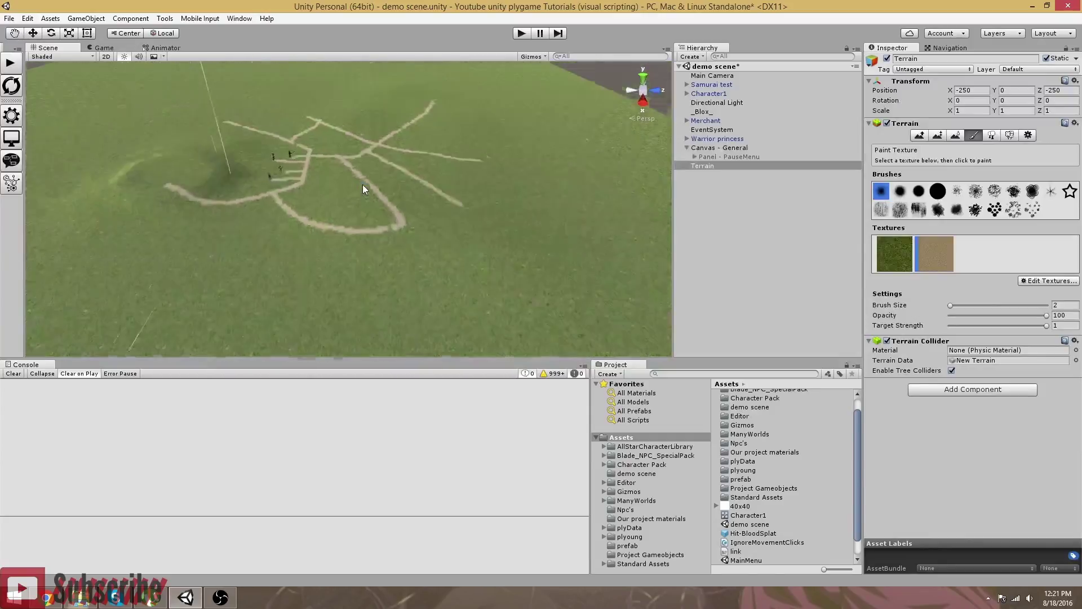
Examine the painted sand path network around the characters from near and far
scroll(370, 193, "up", 8)
key("Up")
key("Right")
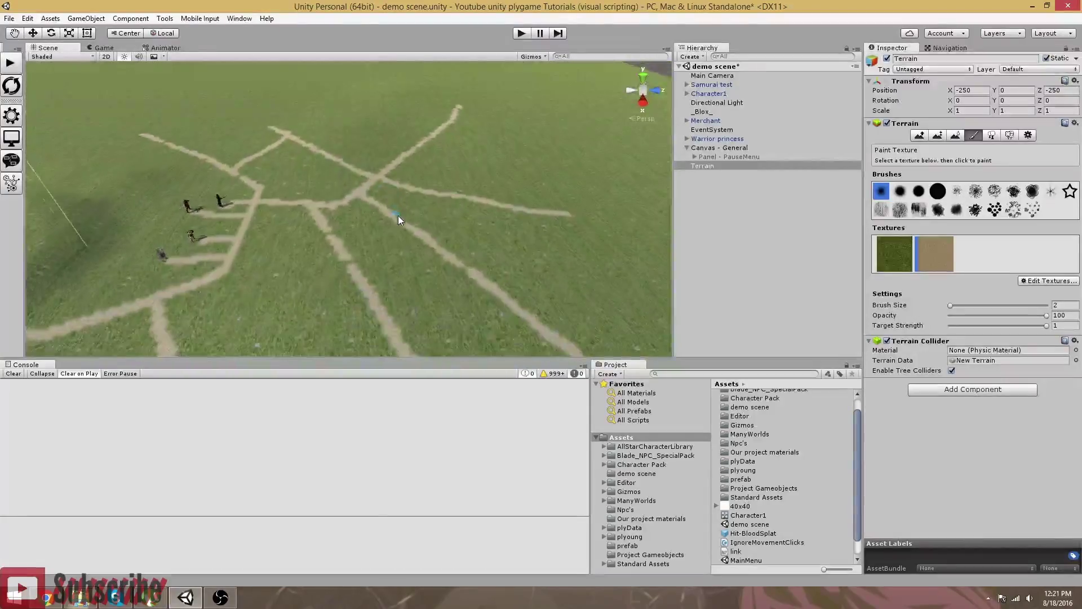
key("Down")
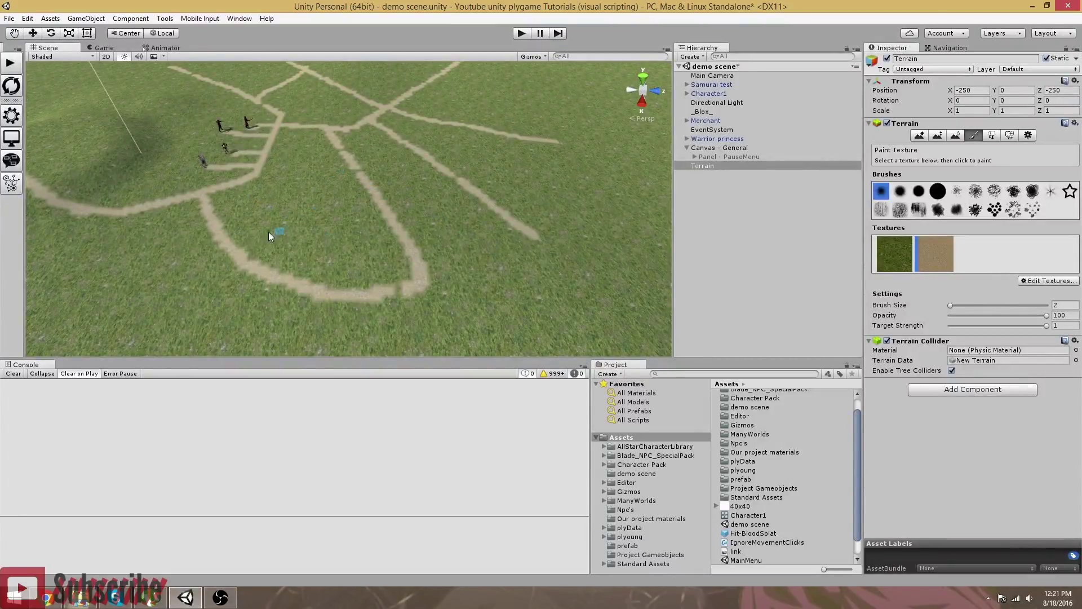
right_click_drag(269, 232, 283, 218)
key("Down")
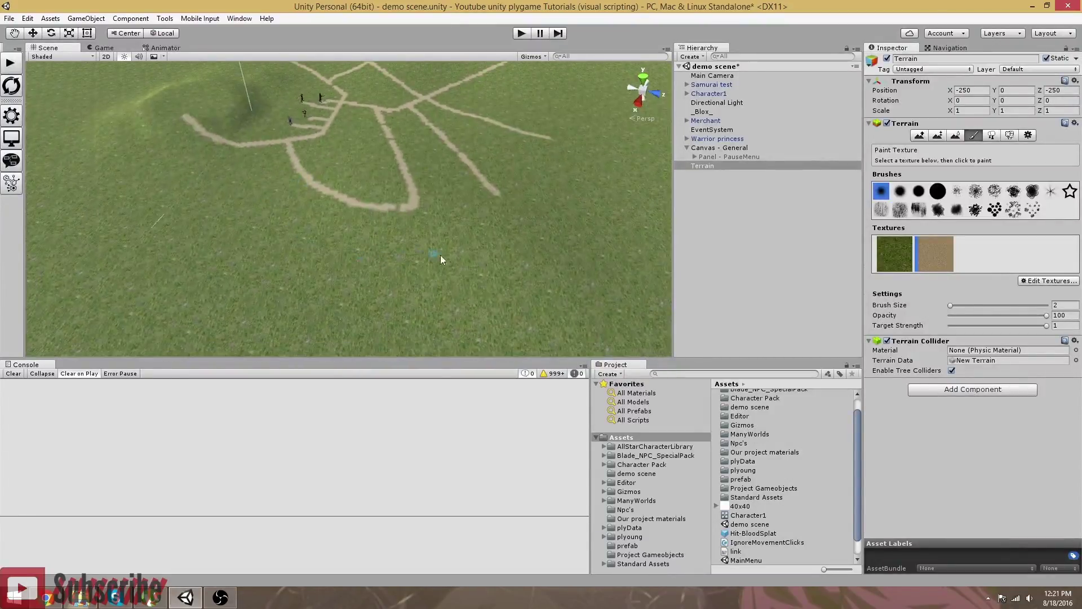
right_click_drag(339, 171, 486, 211)
right_click_drag(427, 243, 413, 211)
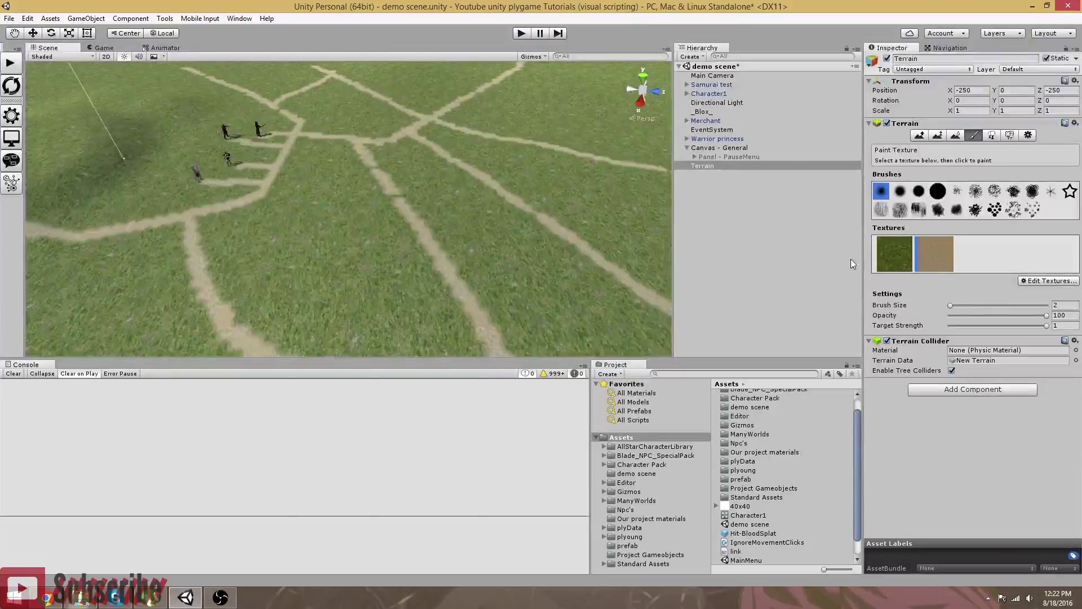
Activate Place Trees on the terrain, start adding a tree and open the picker for its prefab
left_click(992, 136)
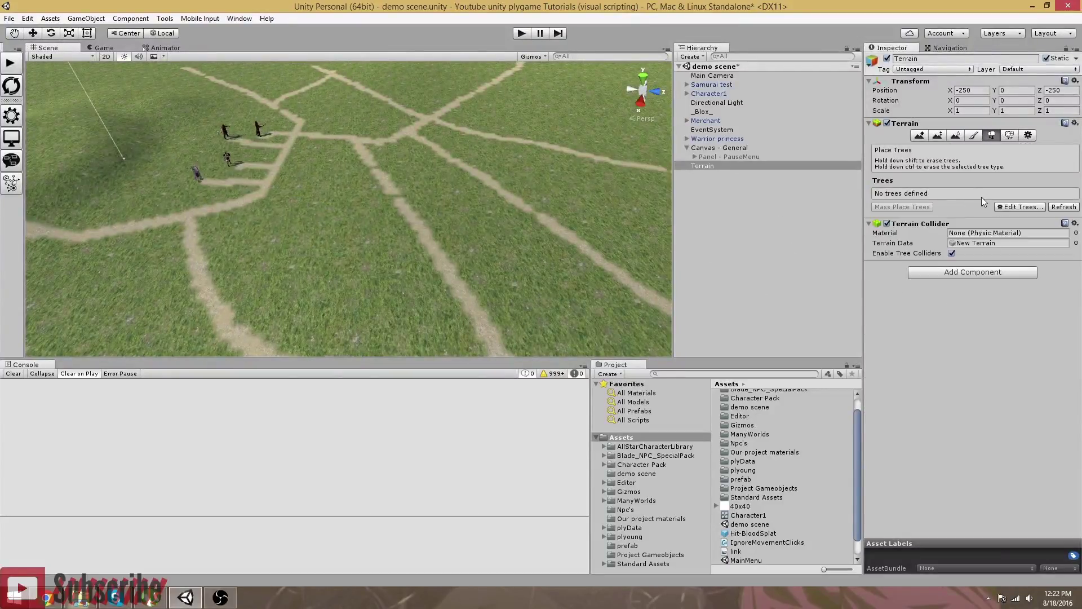
mouse_move(507, 206)
right_mouse_down()
mouse_move(463, 206)
mouse_move(384, 160)
right_mouse_up()
scroll(414, 199, "up", 5)
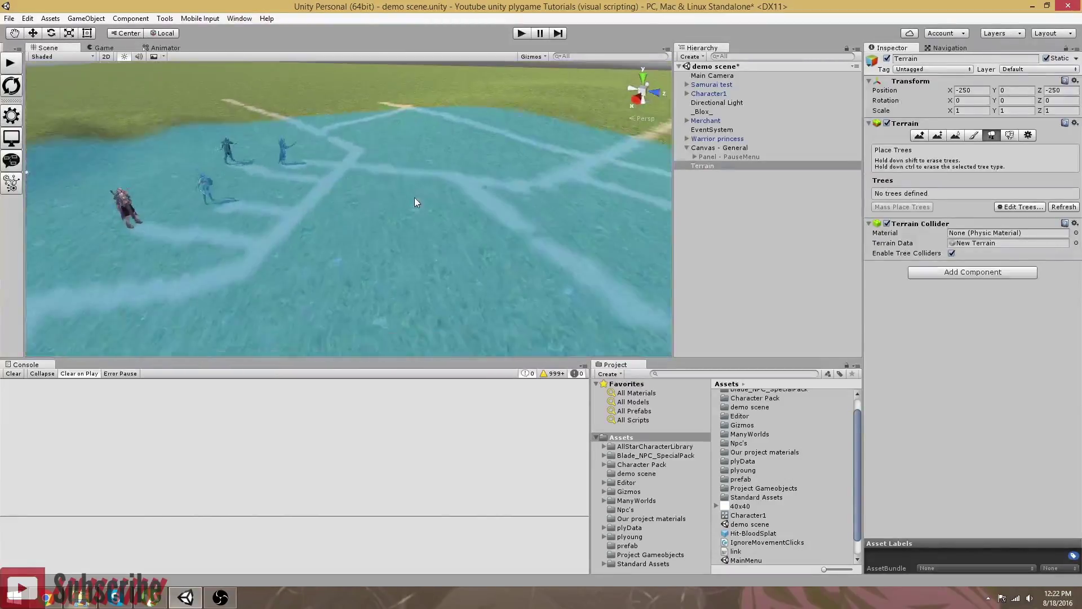
key("Down")
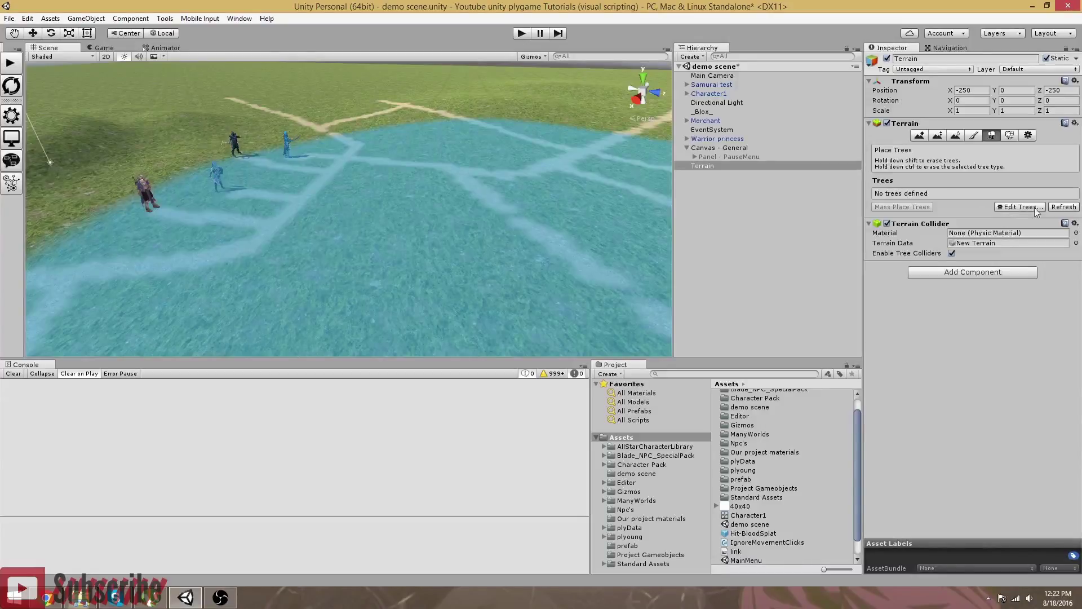
left_click(1018, 207)
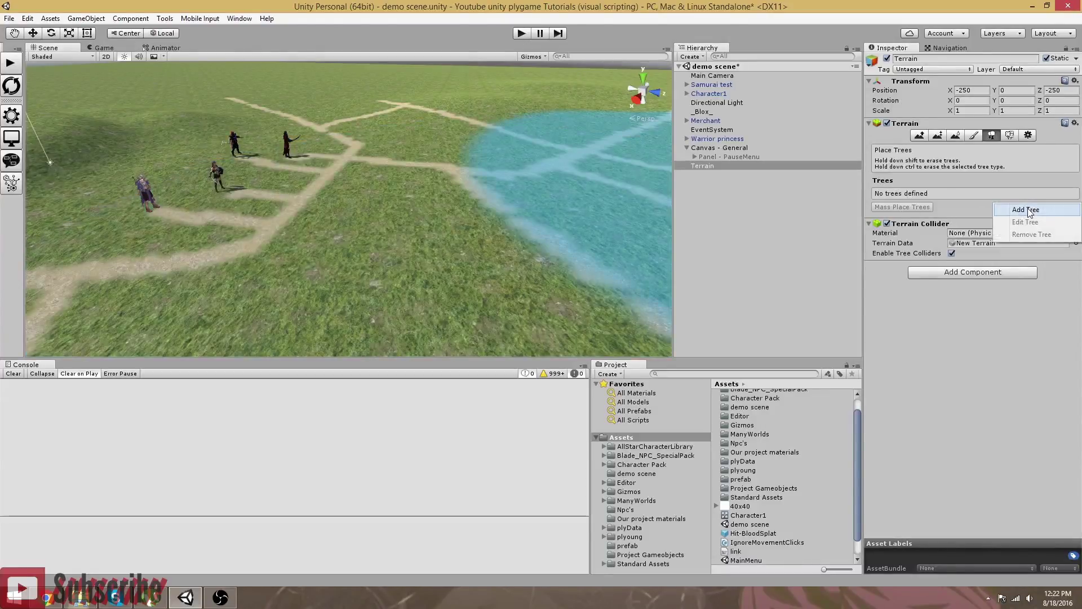
left_click(1034, 213)
left_click(224, 35)
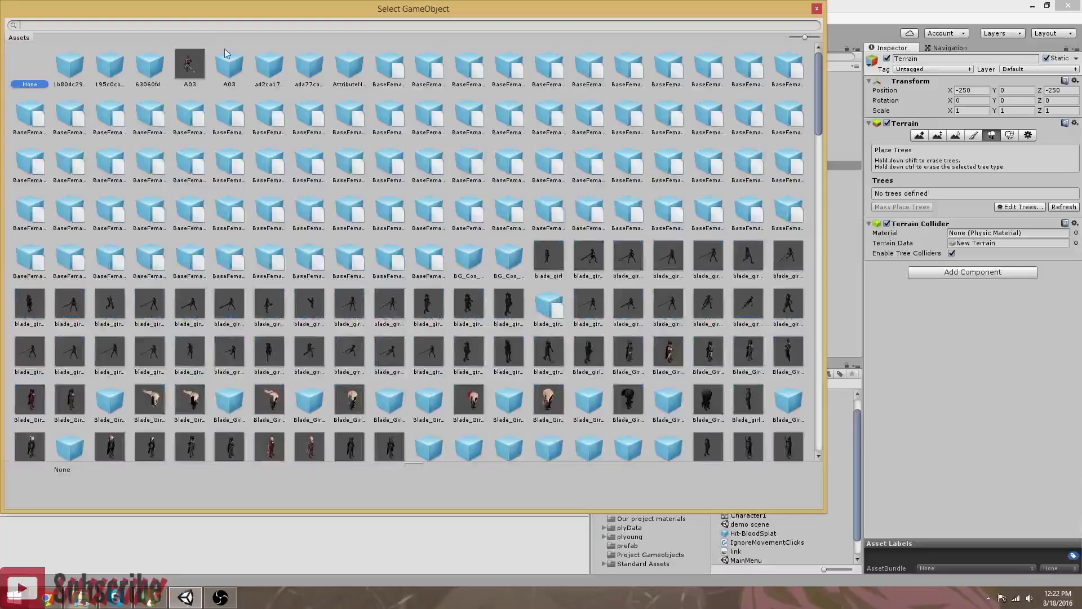
Find the Conifer_Desktop prefab among the game objects and add it as a terrain tree
scroll(278, 140, "down", 15)
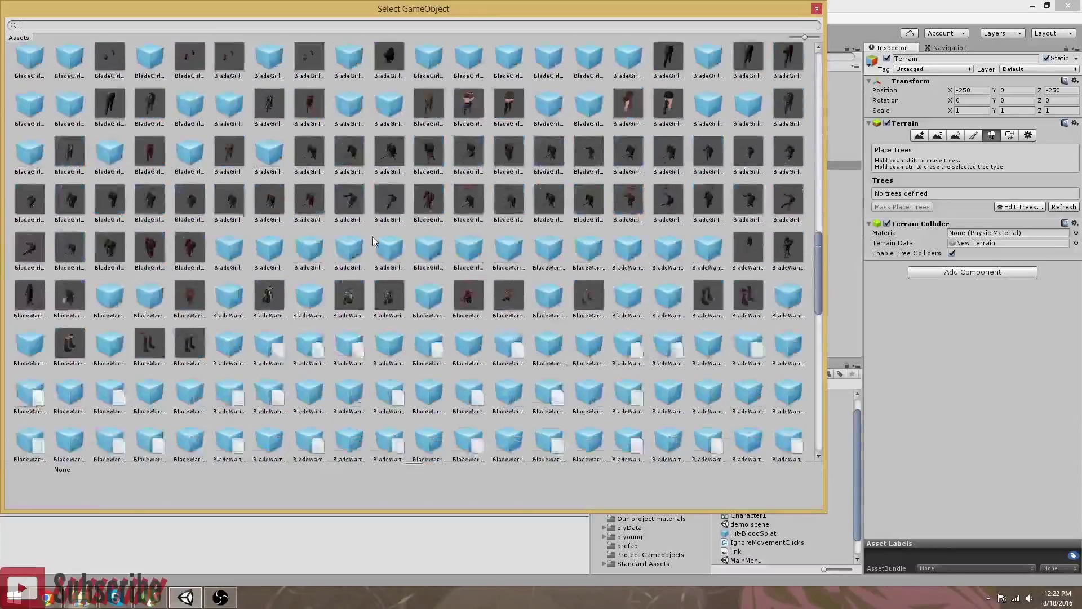
scroll(379, 238, "down", 4)
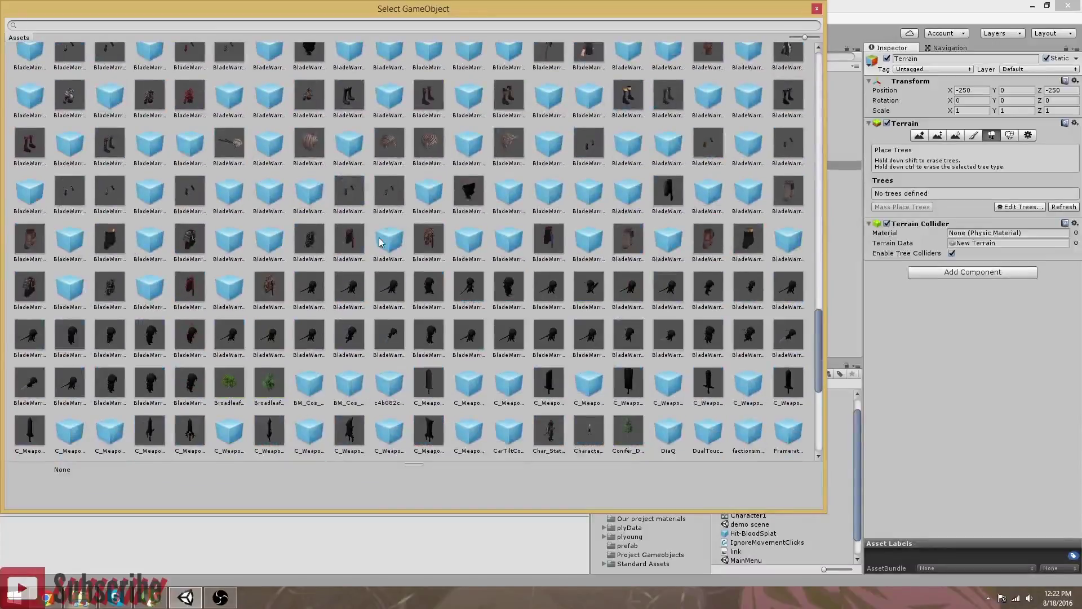
scroll(380, 243, "down", 7)
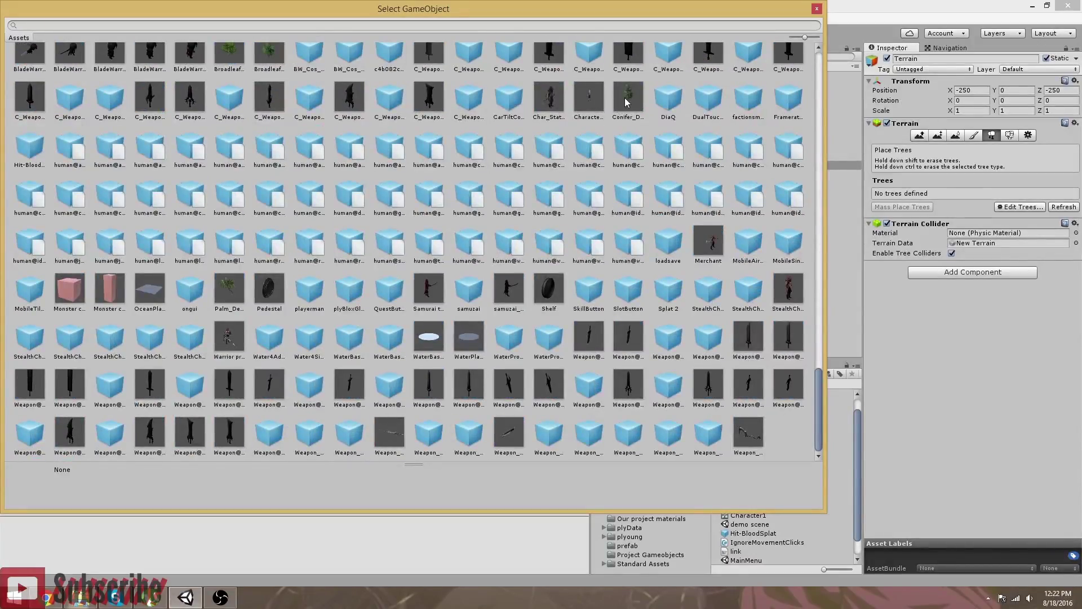
scroll(626, 101, "up", 2)
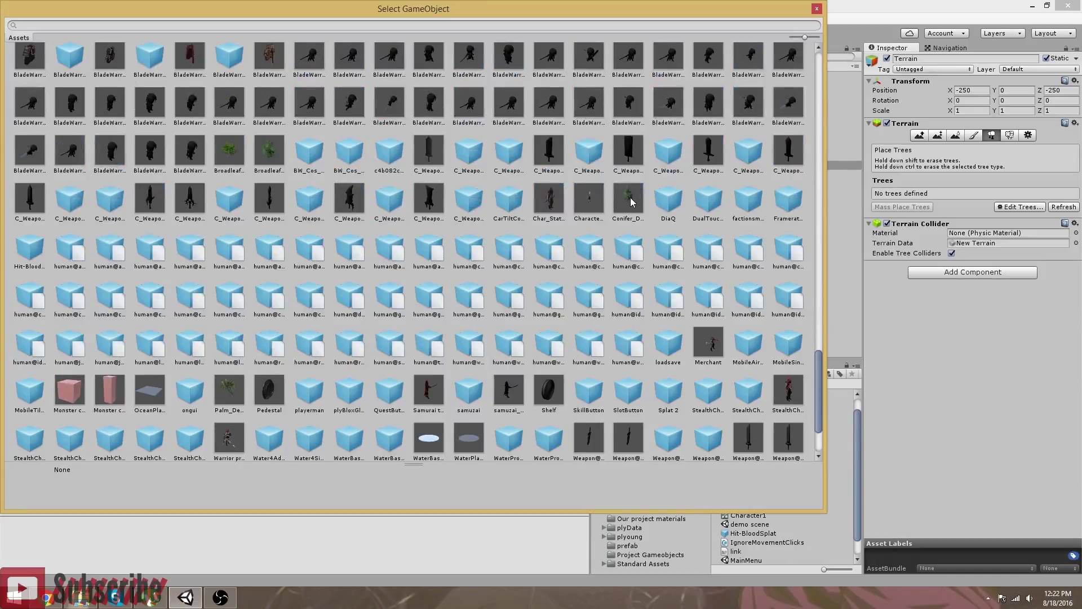
double_click(629, 202)
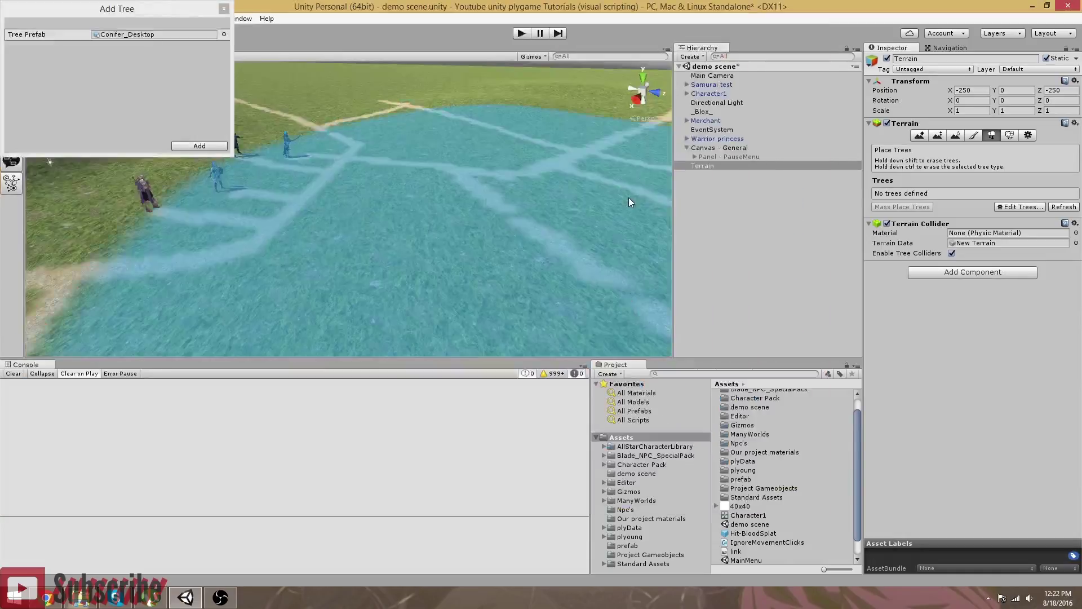
left_click(208, 149)
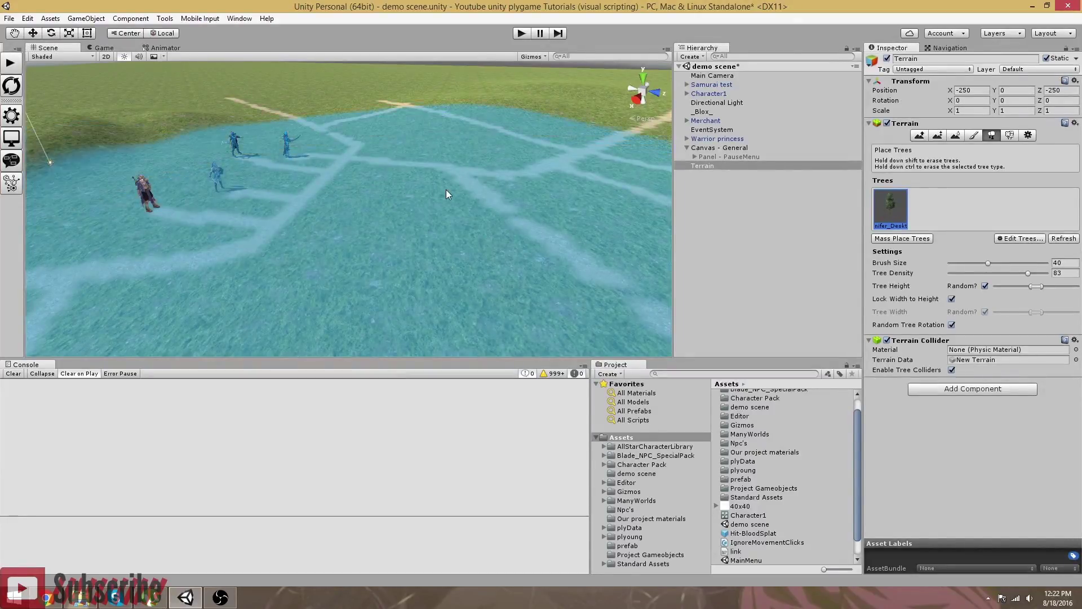
Reduce the tree placement brush size to 6.1
left_click_drag(990, 263, 957, 263)
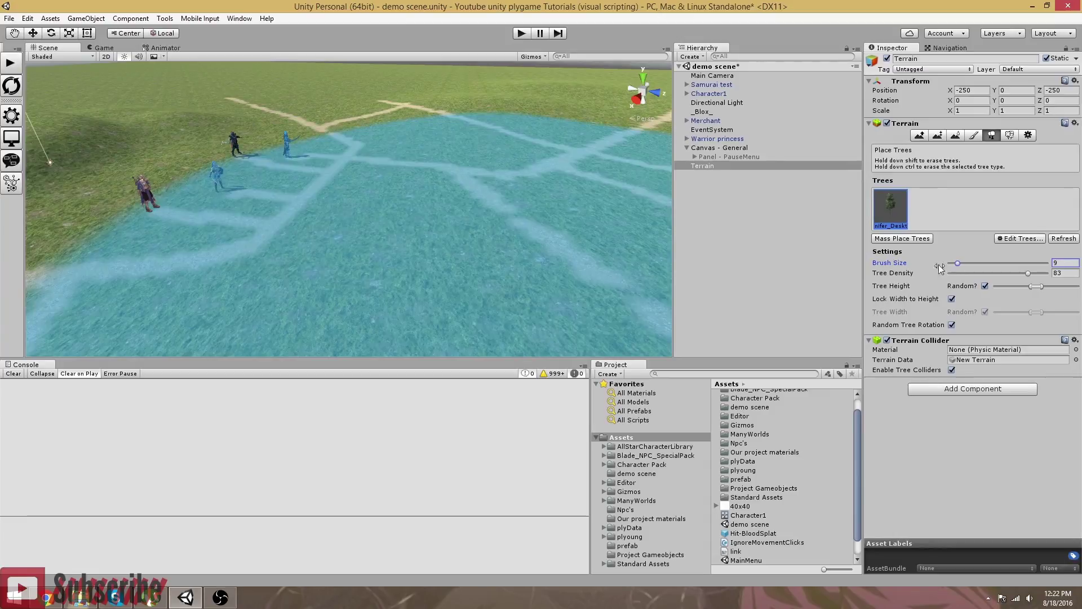
scroll(497, 203, "up", 5)
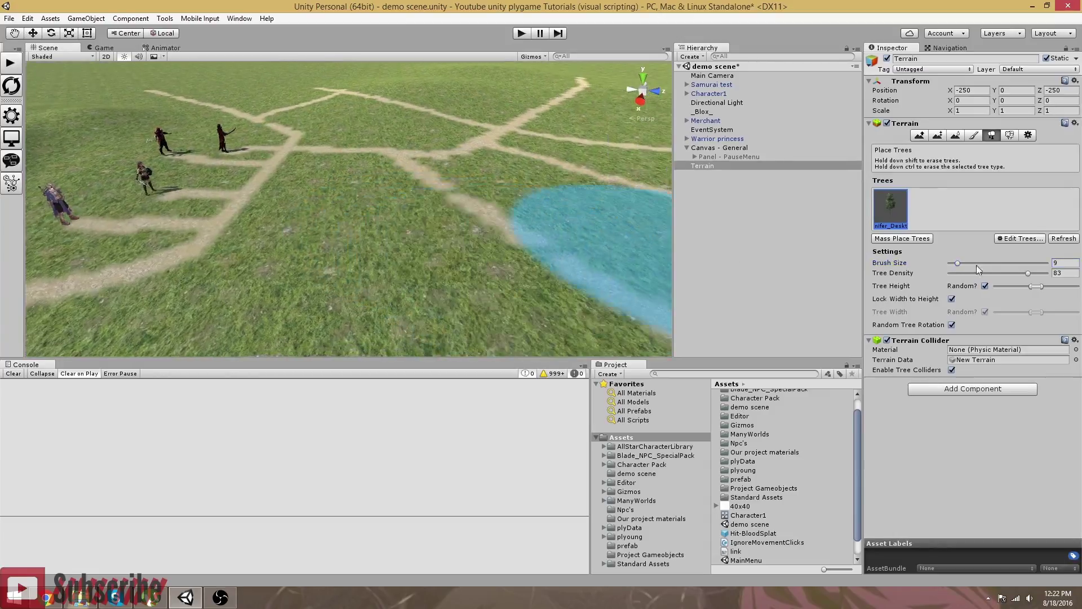
left_click_drag(962, 269, 958, 268)
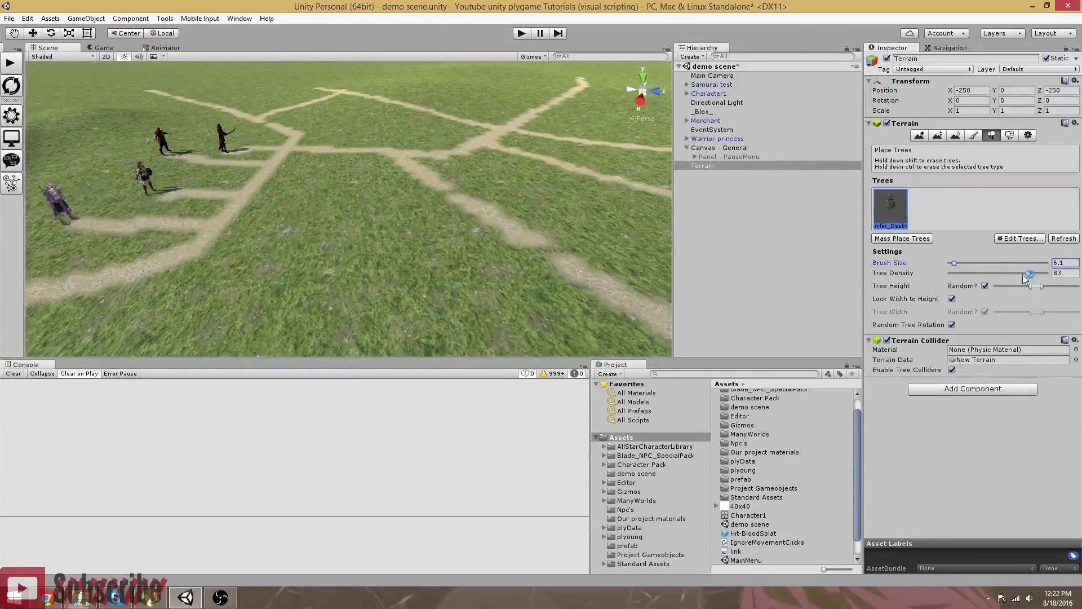
Set the tree density to 28 and widen the random tree height range
left_click_drag(1028, 273, 977, 274)
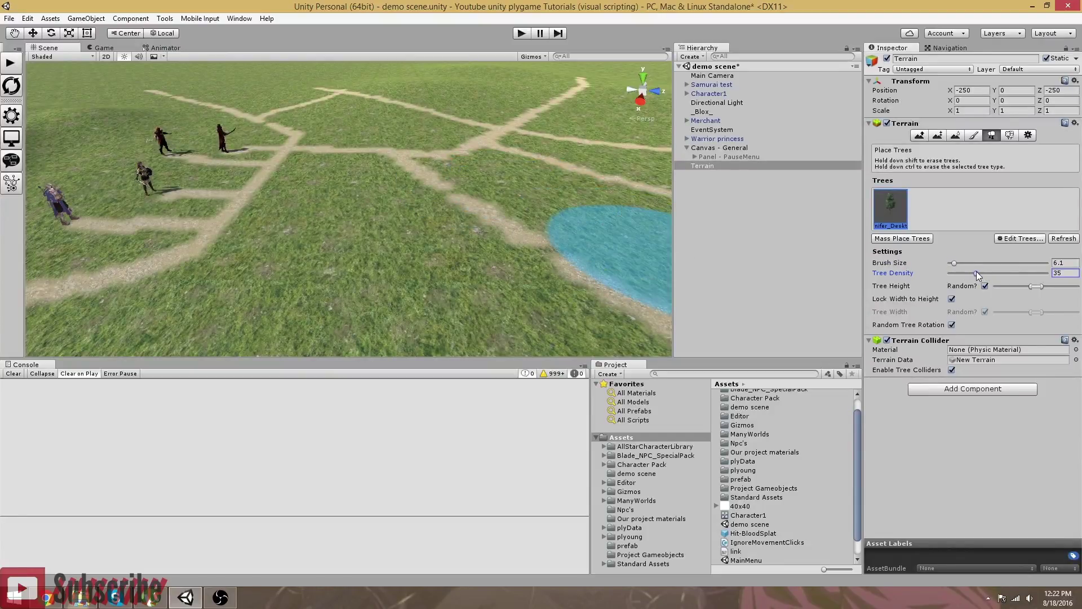
left_click_drag(972, 273, 969, 273)
left_click(1041, 286)
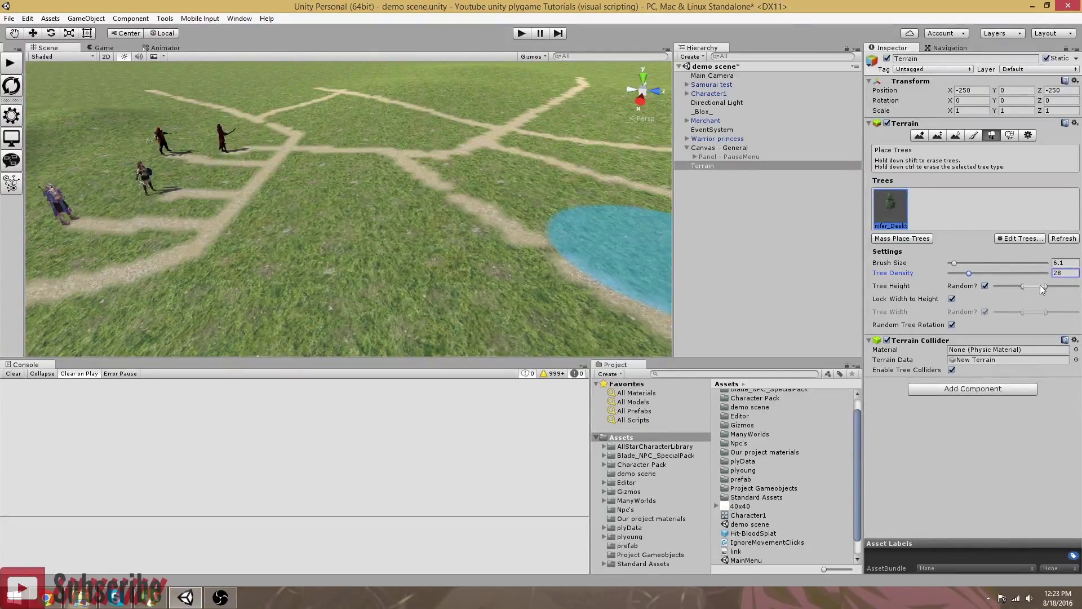
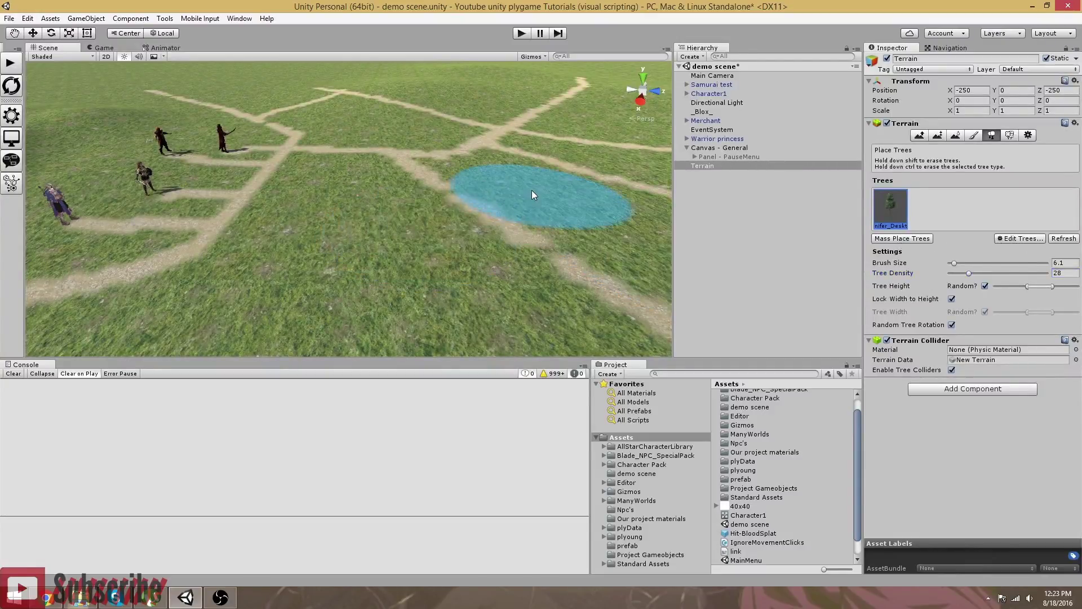
Place a trial conifer on the grass beside the path junction
left_click(454, 139)
left_click_drag(452, 139, 489, 177, "alt")
left_click_drag(436, 247, 443, 242, "alt")
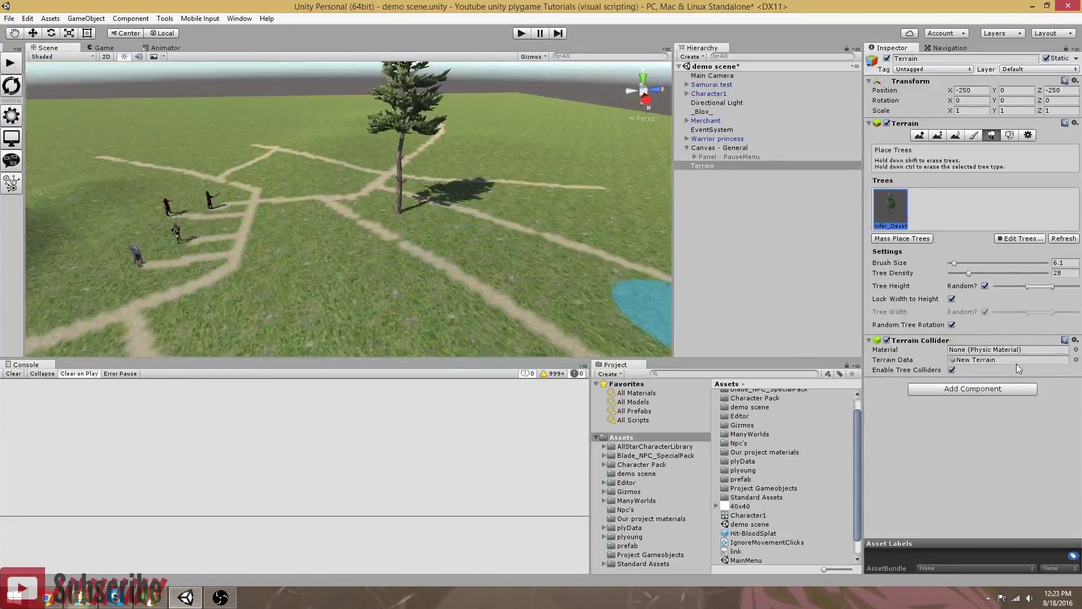
Adjust the tree height range slightly and paint a dense cluster of conifers next to the paths
left_click_drag(1053, 286, 1050, 288)
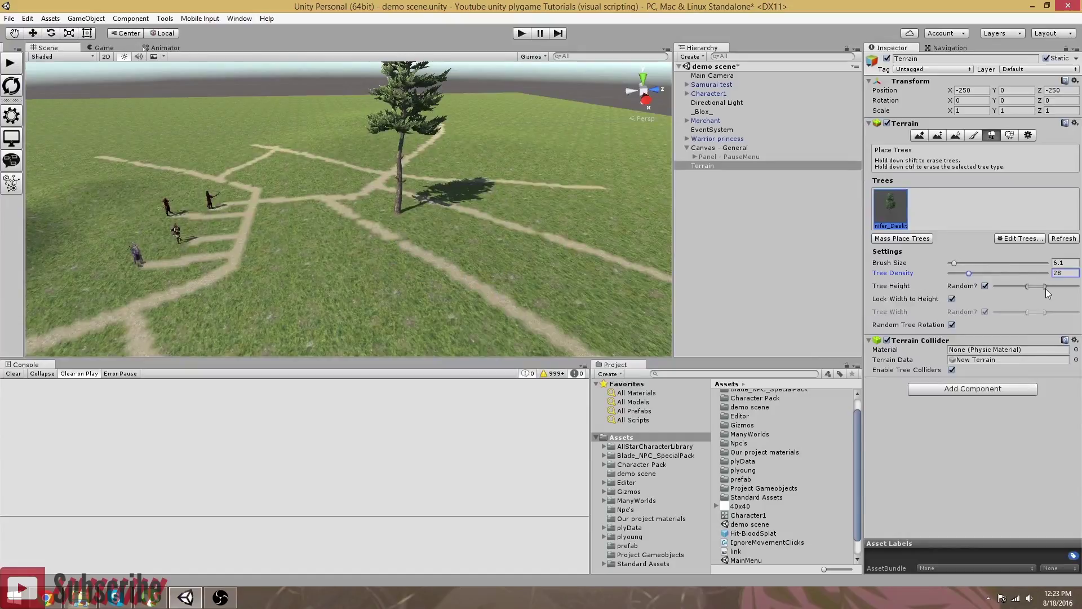
mouse_move(434, 242)
left_mouse_down()
mouse_move(424, 235)
mouse_move(452, 263)
mouse_move(340, 287)
mouse_move(304, 253)
left_mouse_up()
right_click_drag(304, 252, 411, 303)
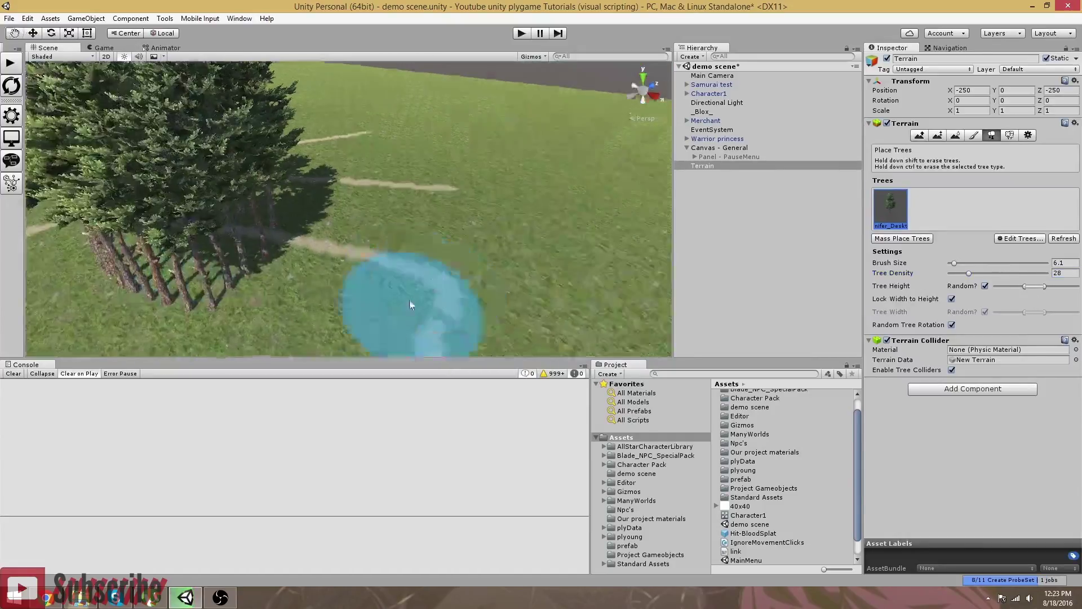
scroll(409, 301, "up", 2)
scroll(421, 306, "down", 1)
scroll(421, 305, "down", 6)
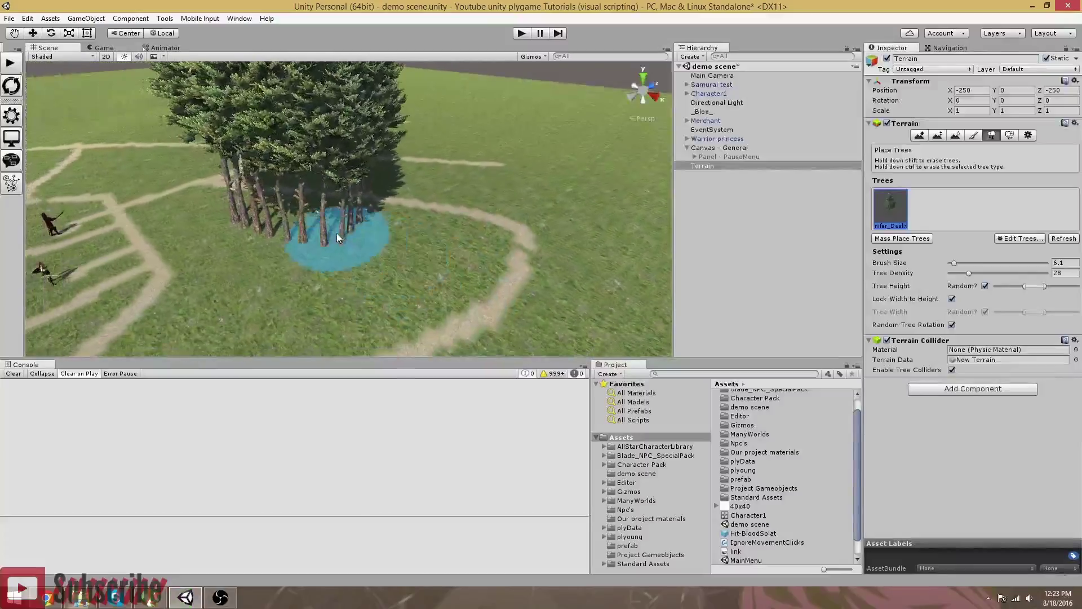
Erase the dense conifer cluster from the terrain
mouse_move(372, 207)
left_mouse_down("shift")
mouse_move(292, 239)
mouse_move(269, 191)
mouse_move(361, 203)
left_mouse_up("shift")
right_click_drag(400, 212, 367, 221)
scroll(385, 238, "up", 4)
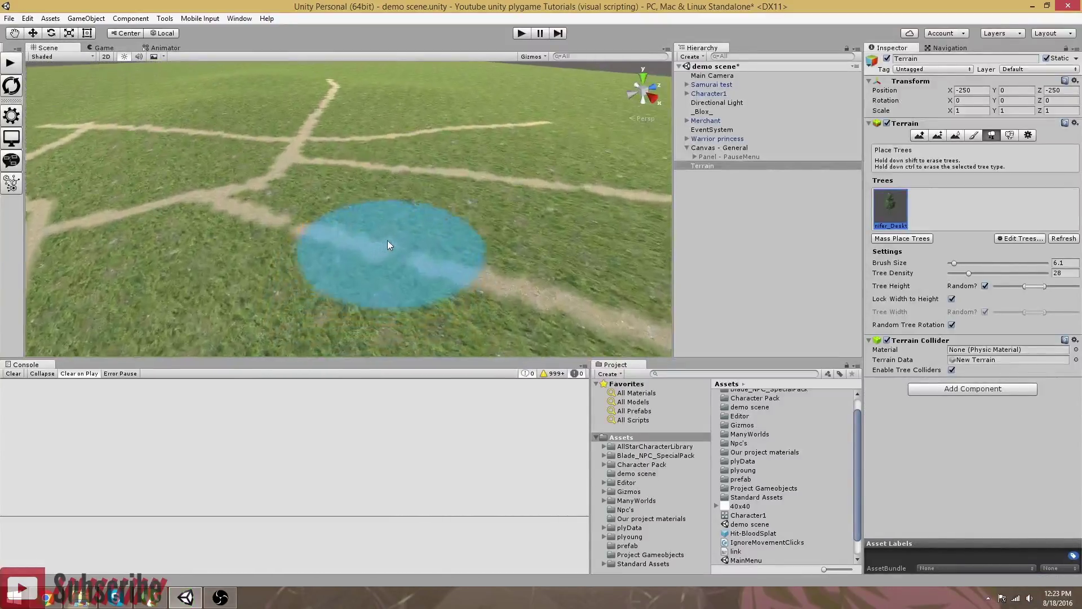
right_click_drag(432, 239, 397, 250)
scroll(397, 250, "down", 2)
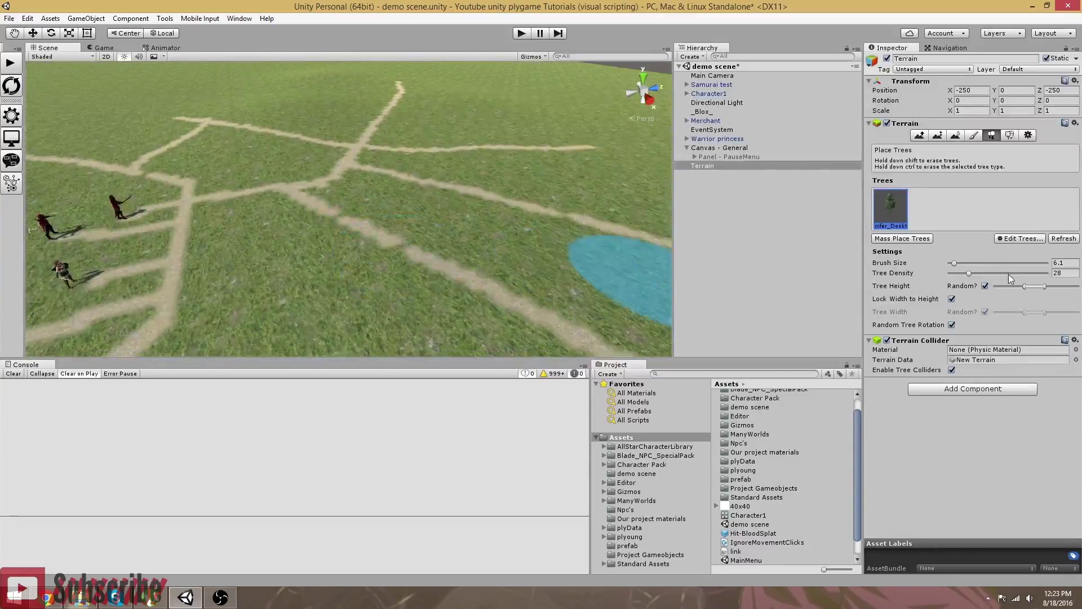
Lower the random tree height range slightly and paint a few scattered conifers around the path
left_click(1043, 288)
left_click_drag(1024, 285, 1020, 286)
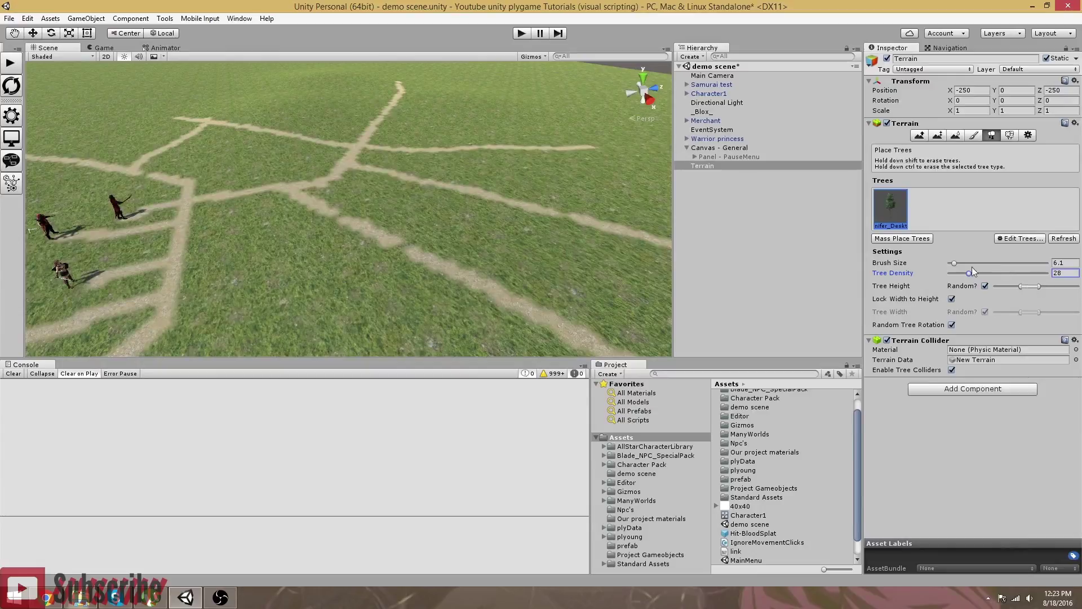
left_click(369, 197)
mouse_move(423, 208)
left_mouse_down()
mouse_move(493, 241)
mouse_move(444, 287)
mouse_move(311, 258)
left_mouse_up()
scroll(321, 263, "up", 5)
scroll(328, 270, "down", 8)
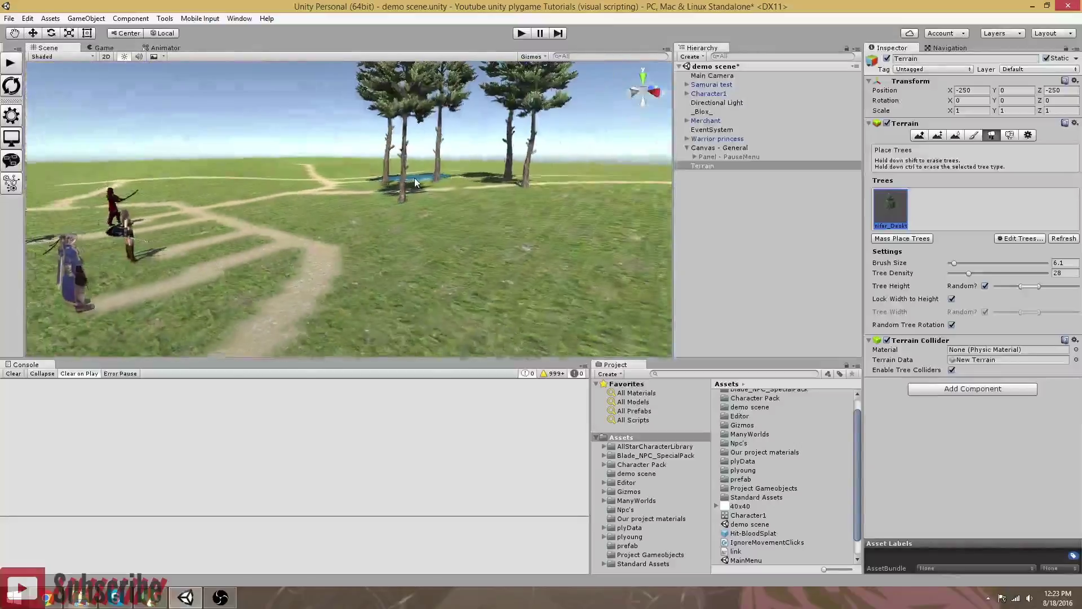
scroll(445, 206, "down", 5)
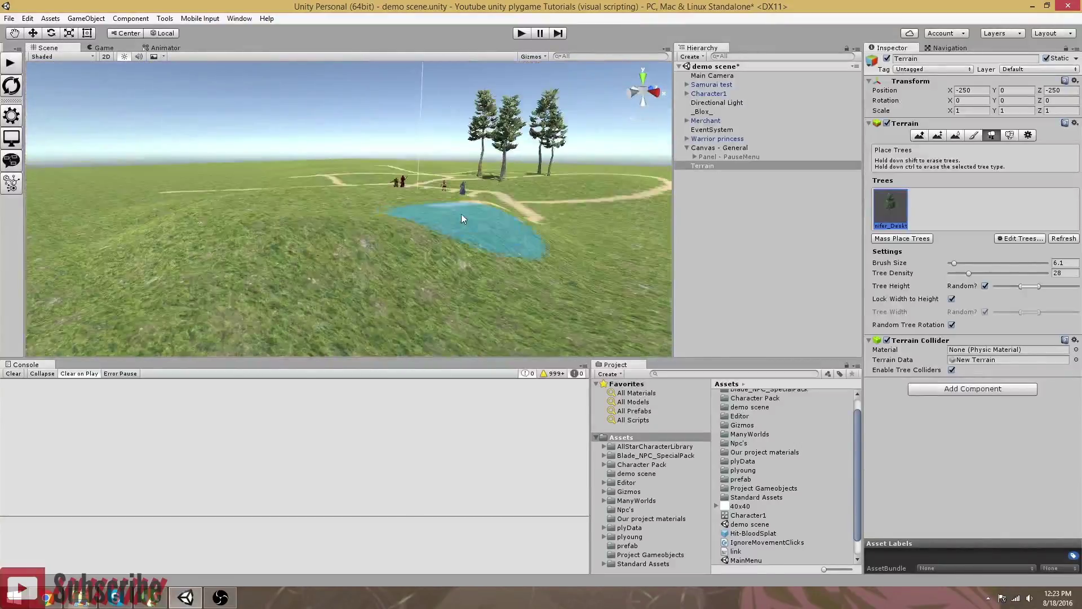
Erase the scattered conifers standing around the curved path
right_click_drag(464, 215, 478, 245)
scroll(478, 244, "up", 4)
scroll(478, 246, "down", 6)
scroll(479, 246, "up", 6)
scroll(465, 263, "up", 2)
mouse_move(455, 267)
right_mouse_down()
mouse_move(363, 273)
mouse_move(384, 262)
mouse_move(481, 268)
mouse_move(473, 267)
right_mouse_up()
scroll(364, 272, "down", 2)
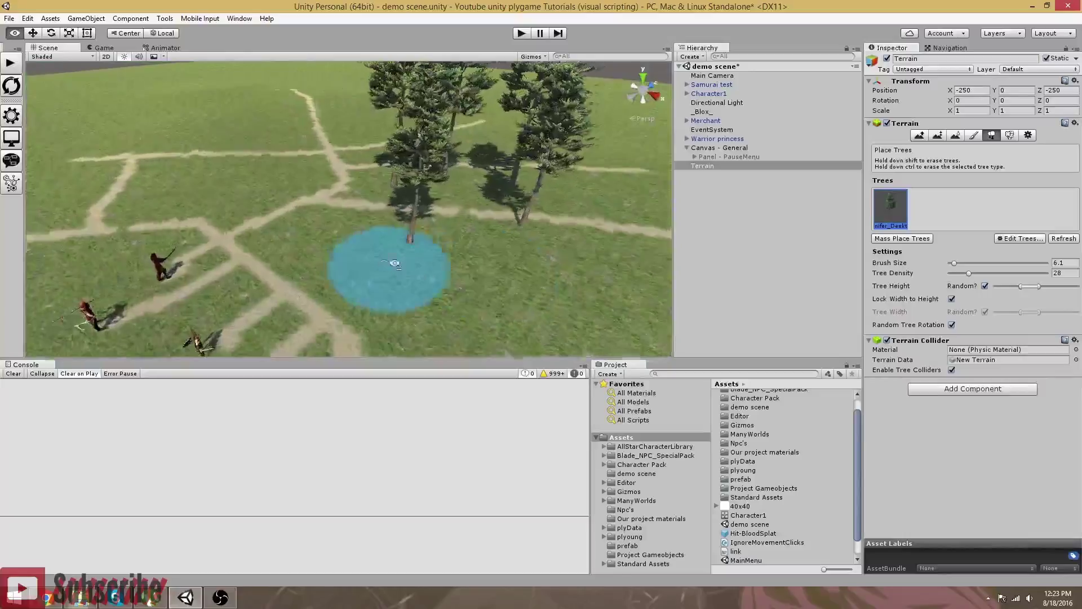
right_click_drag(387, 263, 433, 270)
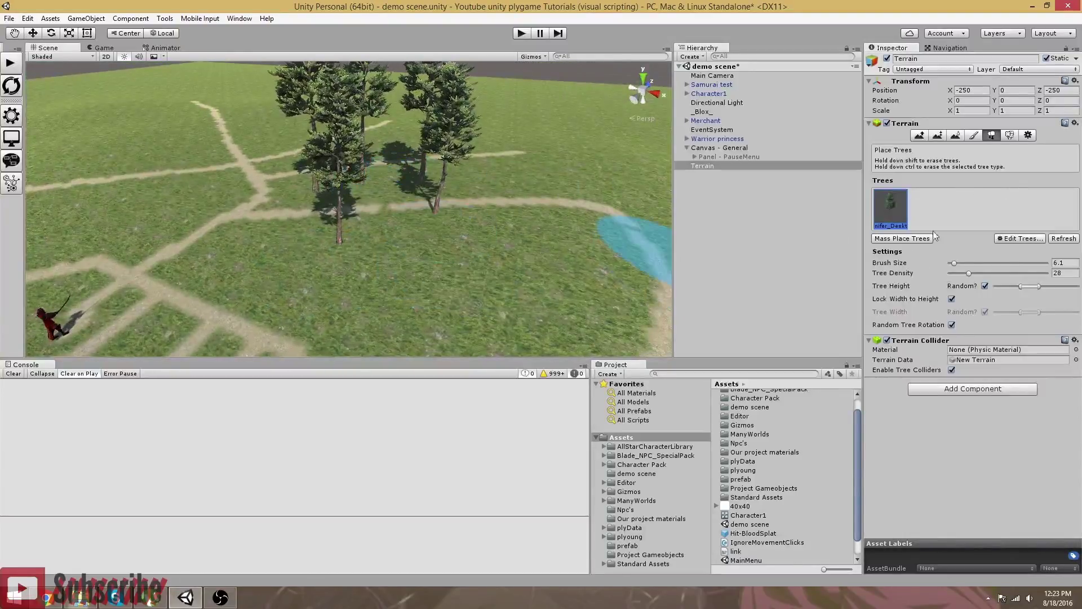
mouse_move(448, 218)
left_mouse_down("shift")
mouse_move(317, 234)
mouse_move(410, 184)
left_mouse_up("shift")
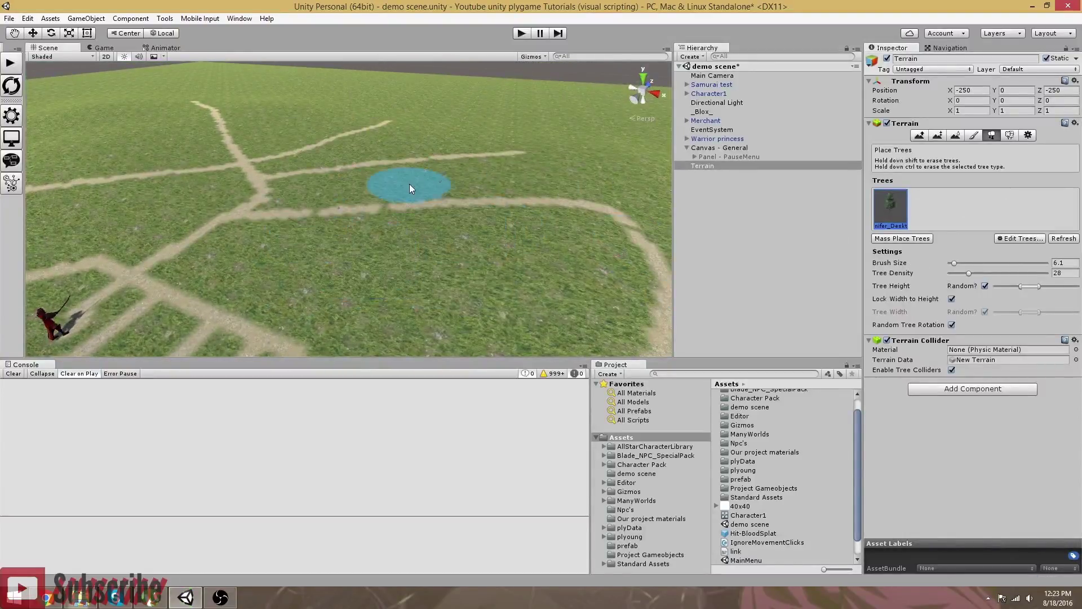
Start adding another tree type to the terrain and open the prefab selection for it
left_click(1024, 239)
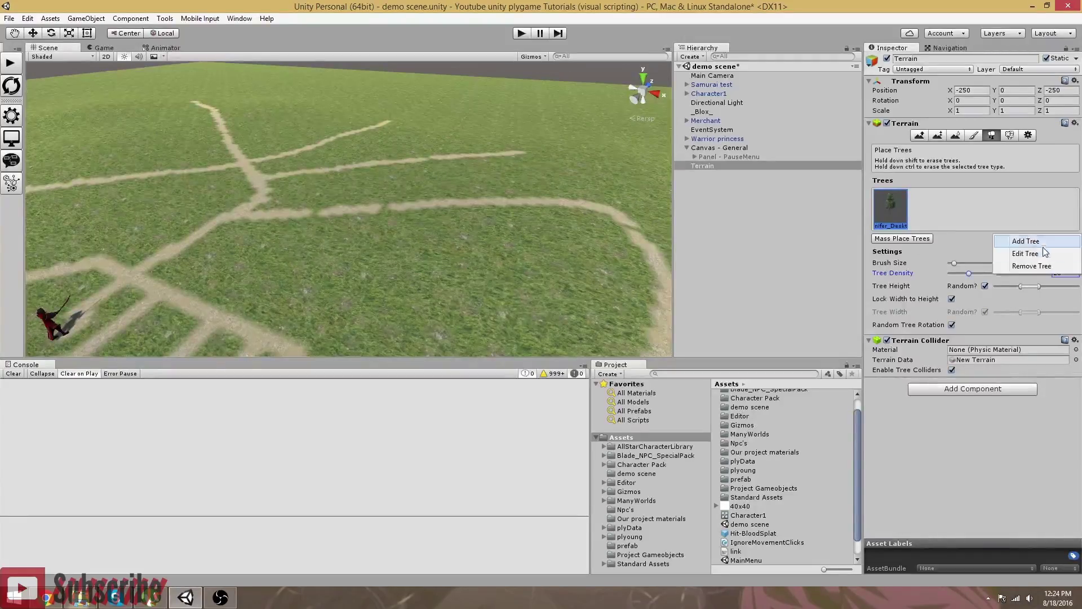
left_click(1037, 245)
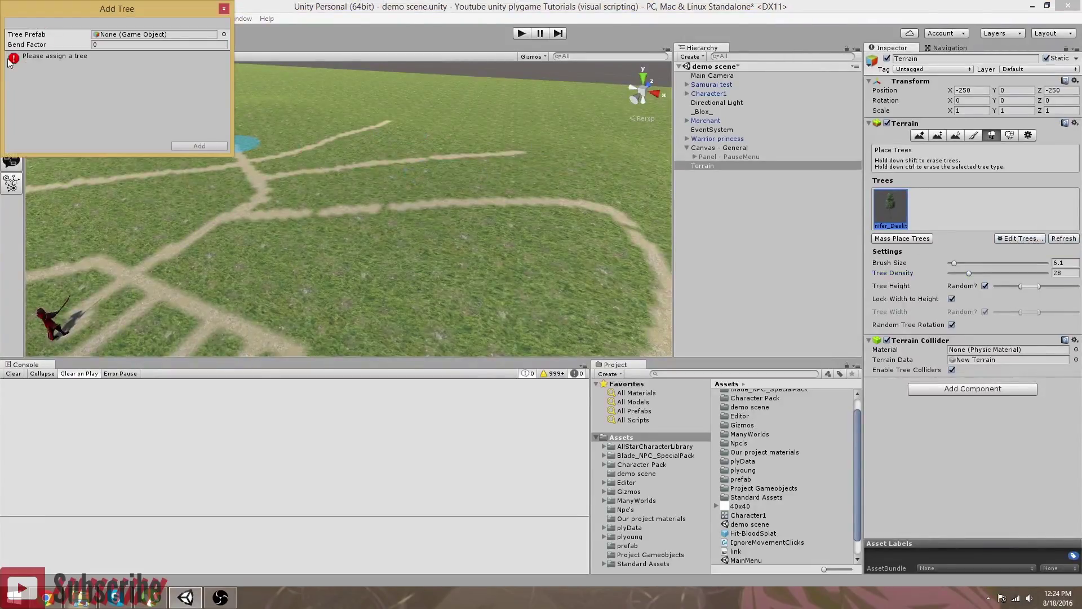
left_click(225, 35)
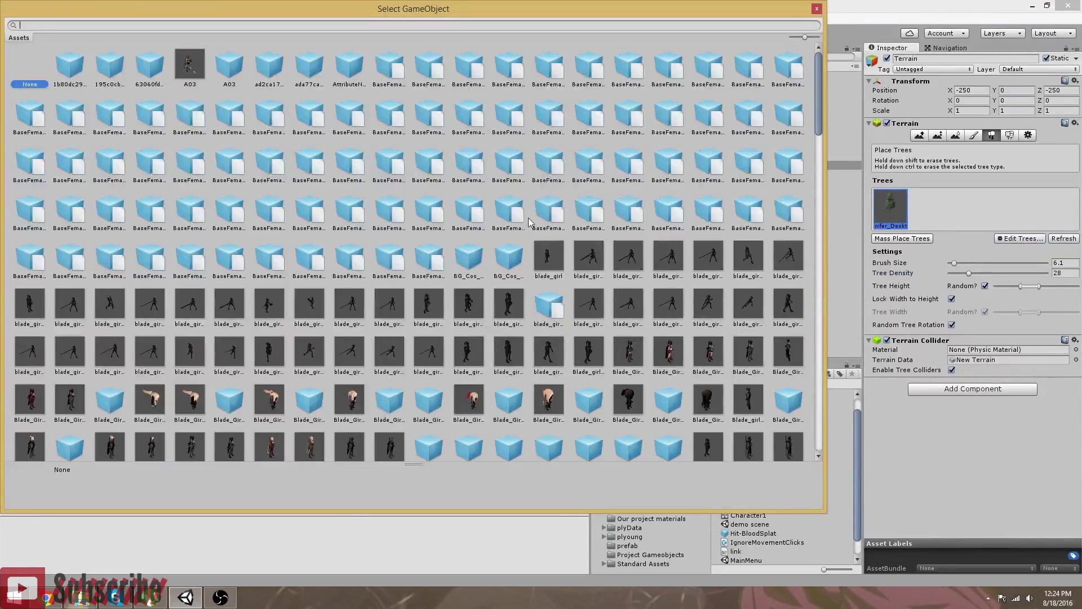
Search the selectable game objects for "tree", then clear the search
type("tree")
key("BackSpace")
key("BackSpace")
key("BackSpace")
key("BackSpace")
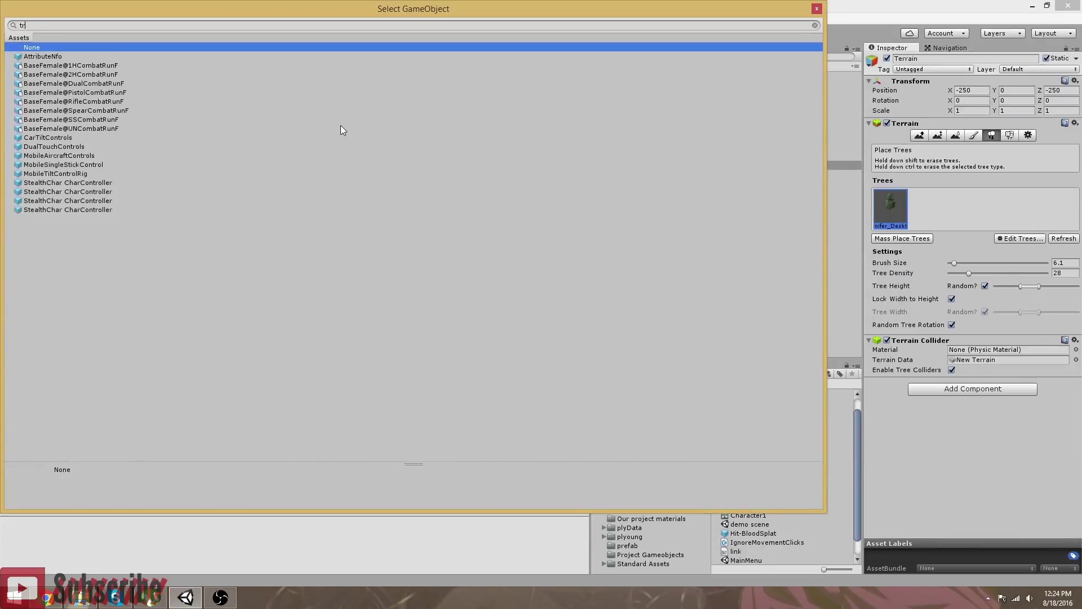
scroll(450, 239, "down", 3)
scroll(450, 240, "up", 3)
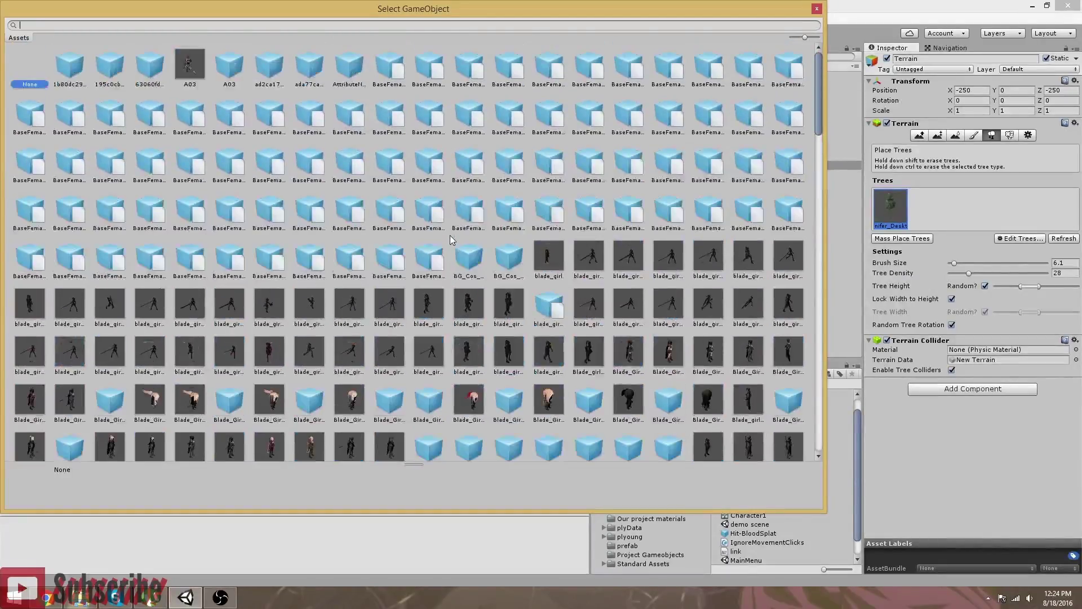
Assign the Broadleaf_Desktop prefab and add it to the terrain's tree types
scroll(450, 237, "down", 15)
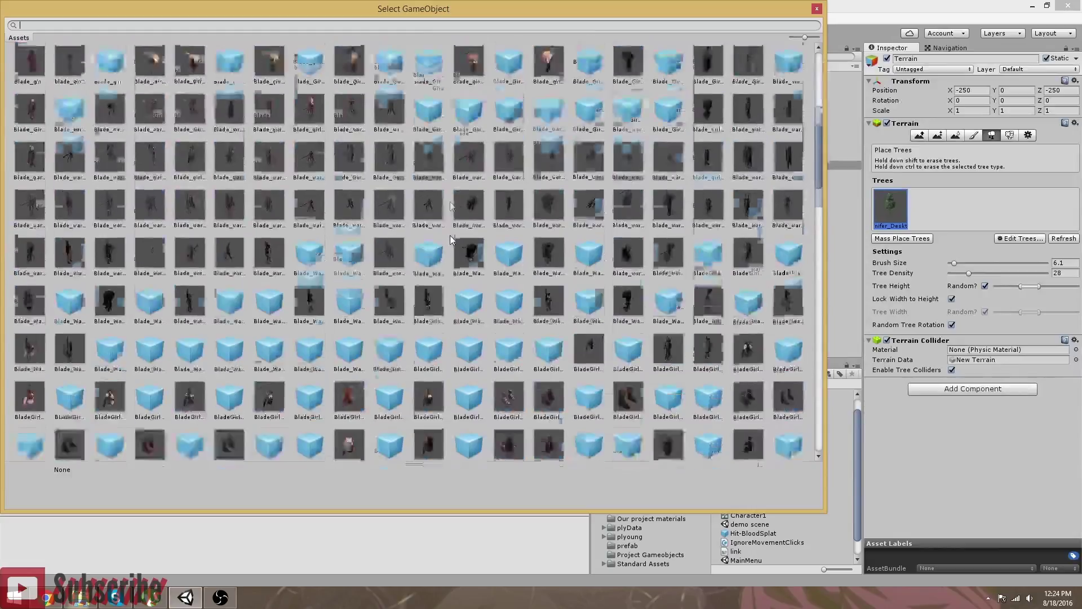
scroll(450, 239, "down", 15)
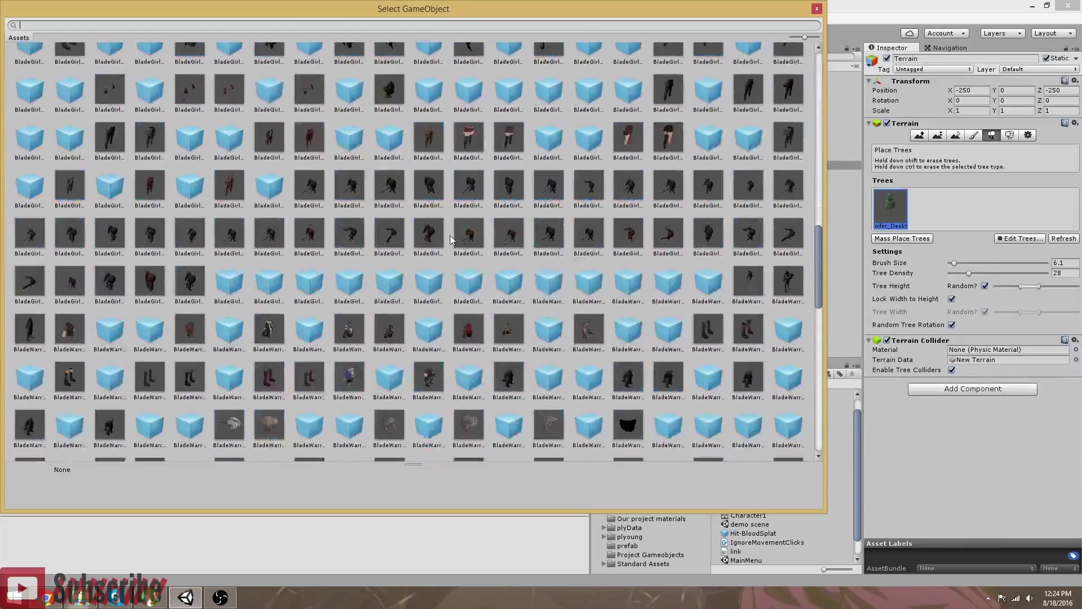
scroll(450, 240, "down", 15)
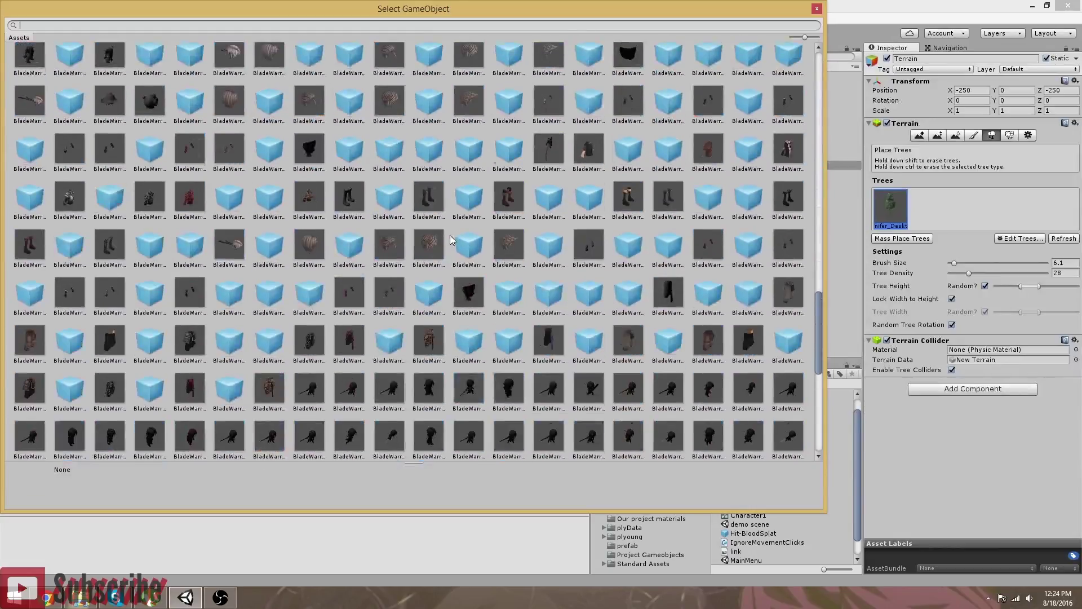
scroll(451, 239, "down", 10)
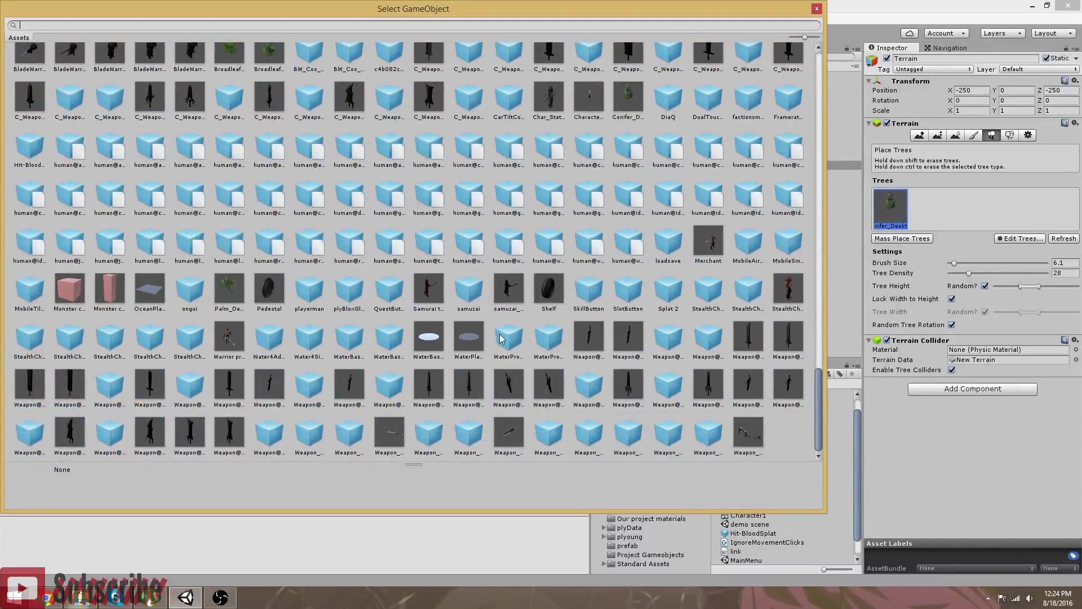
scroll(506, 337, "up", 4)
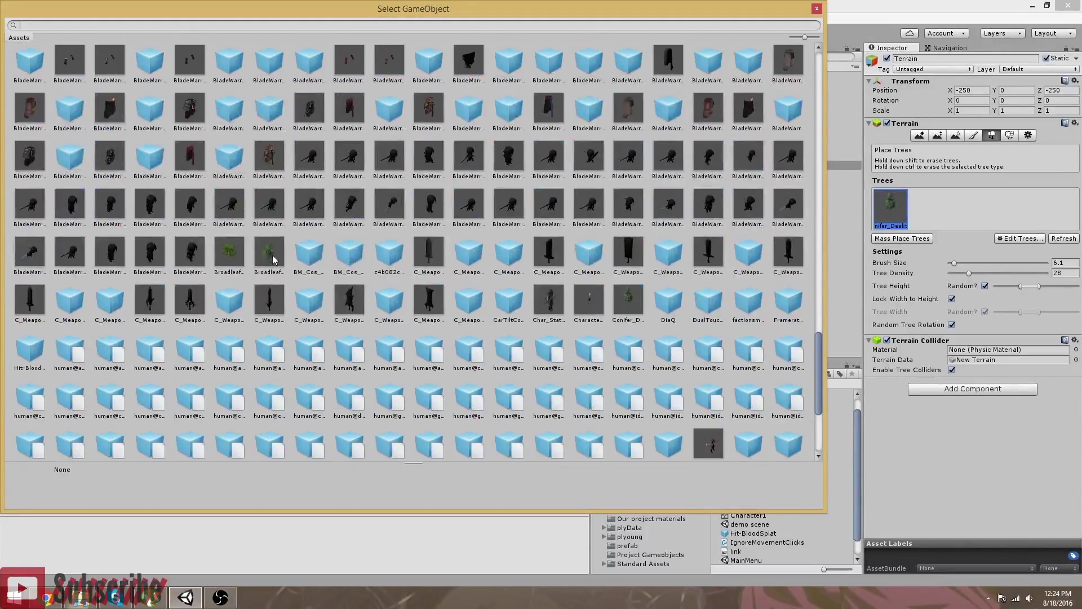
double_click(229, 255)
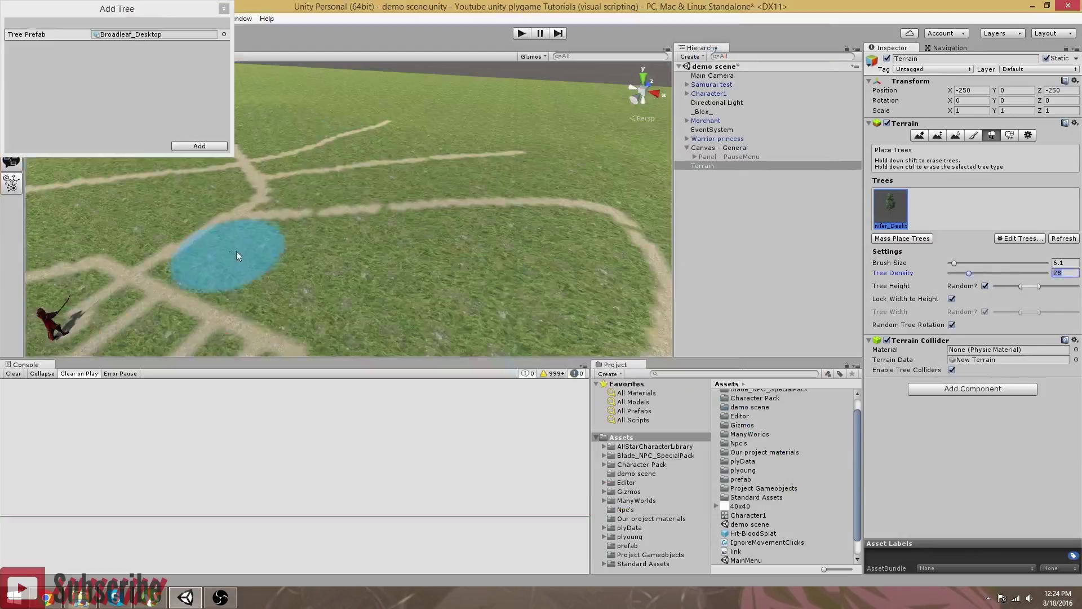
left_click(200, 146)
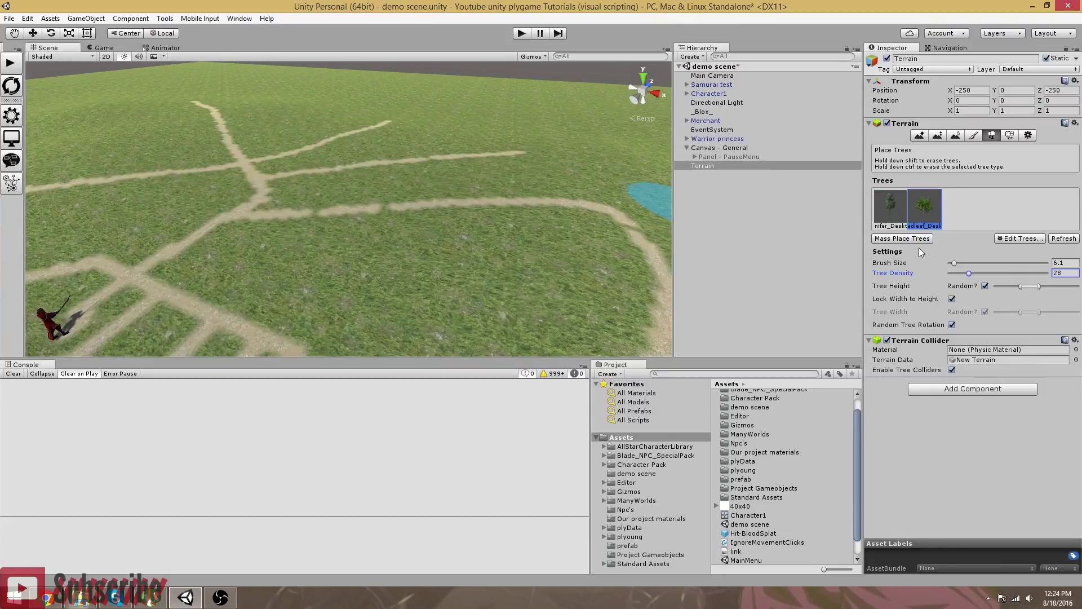
Mass-place 500 trees over the whole terrain without keeping existing trees
left_click(905, 240)
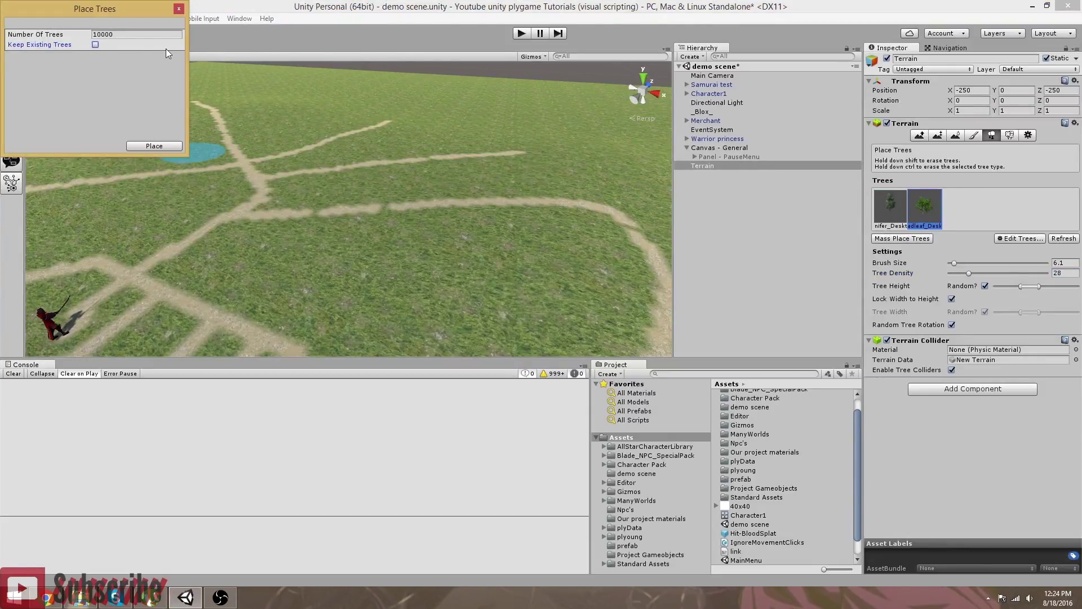
left_click(122, 35)
type("500")
left_click(156, 145)
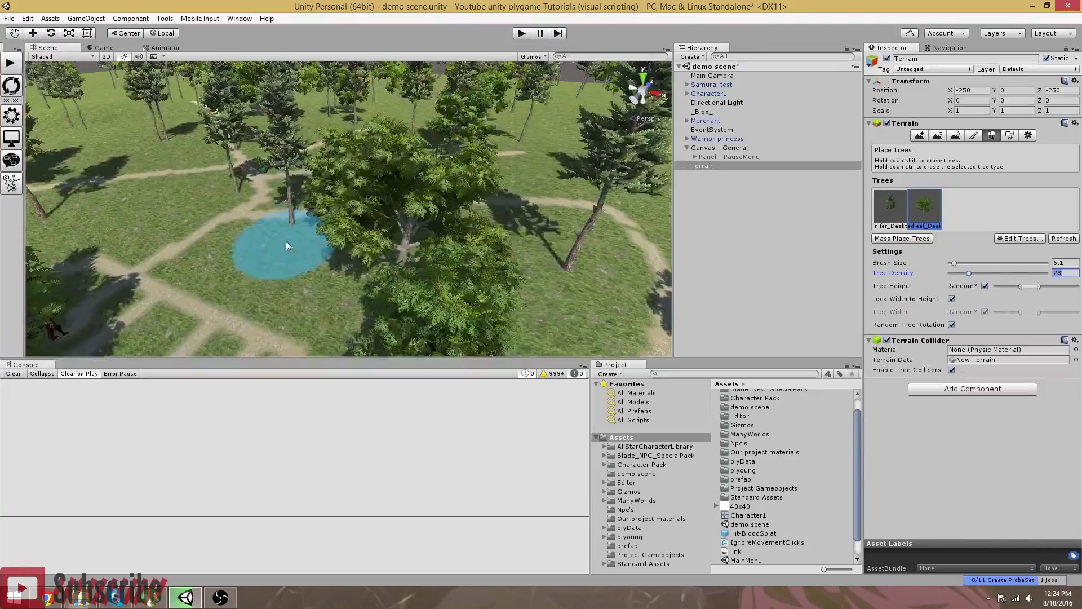
scroll(293, 249, "down", 6)
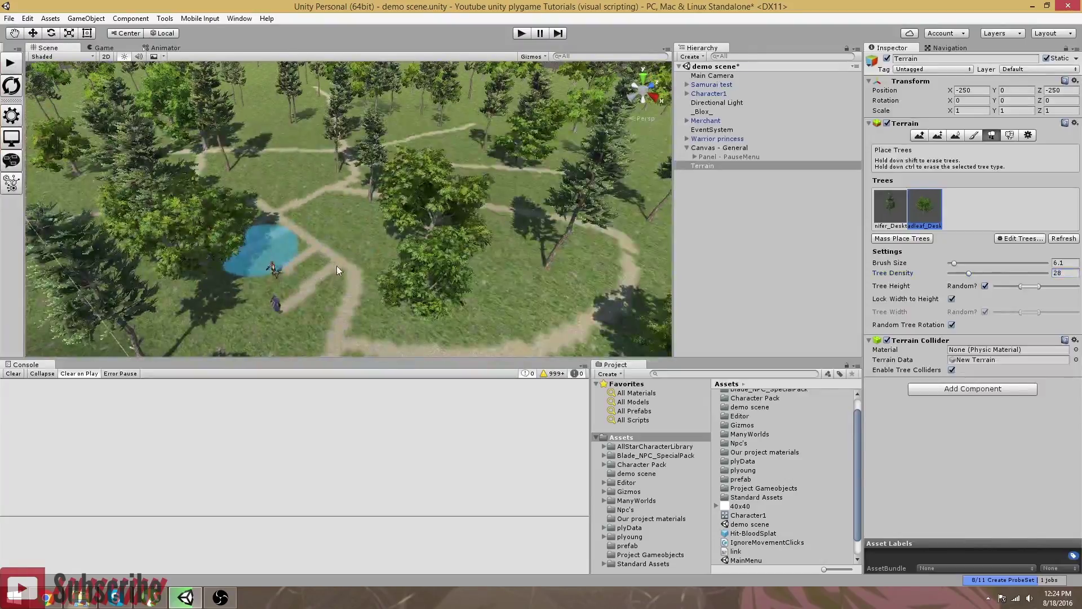
scroll(355, 266, "down", 2)
scroll(379, 295, "down", 5)
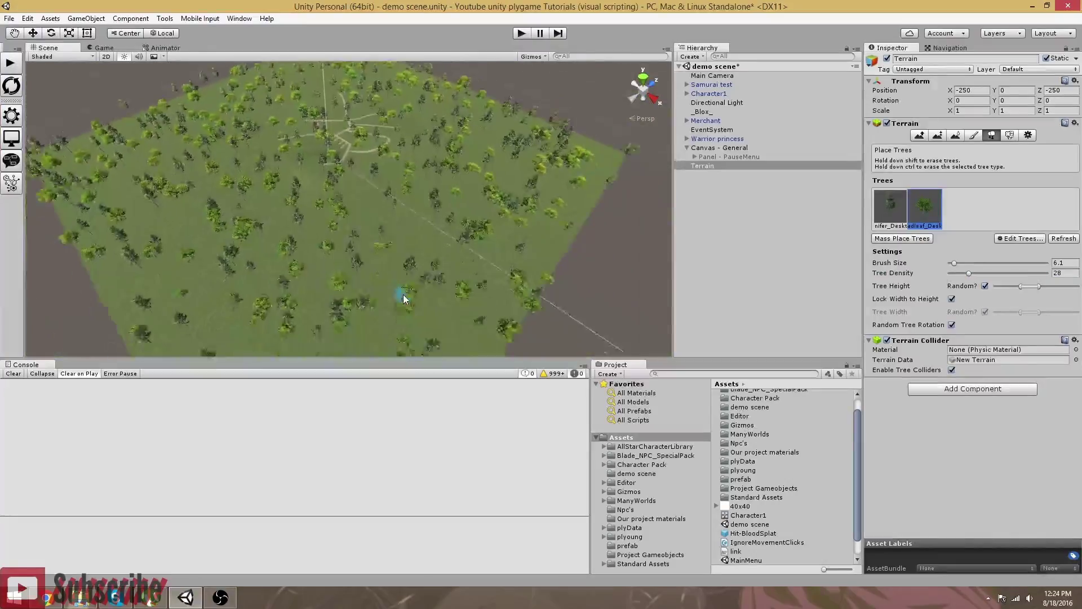
scroll(376, 249, "up", 5)
mouse_move(377, 249)
right_mouse_down()
mouse_move(367, 201)
mouse_move(380, 192)
mouse_move(319, 256)
mouse_move(357, 246)
mouse_move(232, 245)
mouse_move(350, 248)
right_mouse_up()
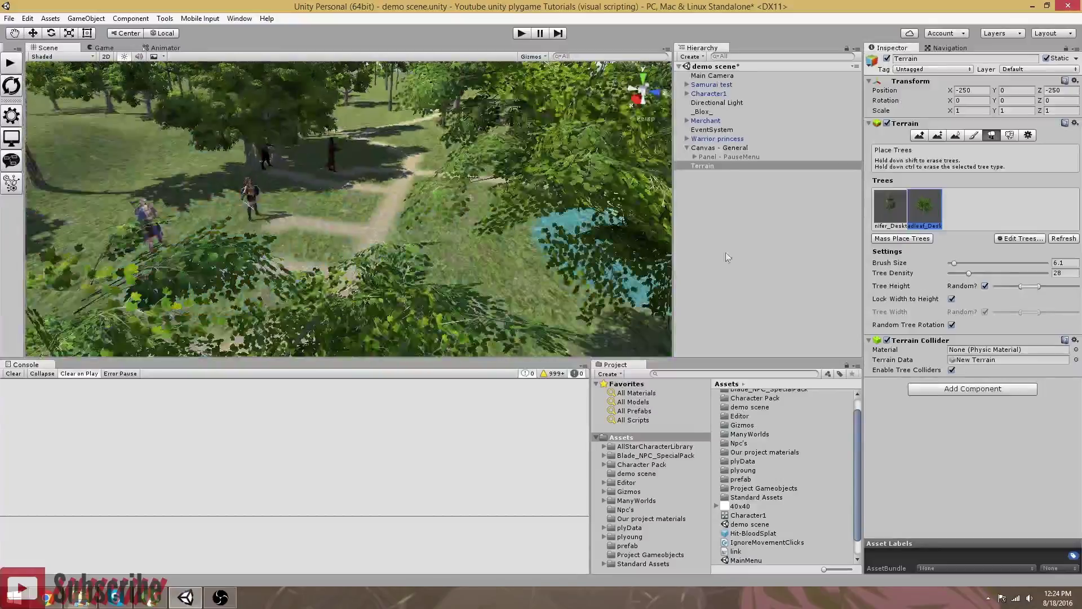
Select the Samurai test NPC at the end of its path and reposition it in the scene
left_click(704, 252)
right_click_drag(448, 225, 337, 193)
left_click(337, 193)
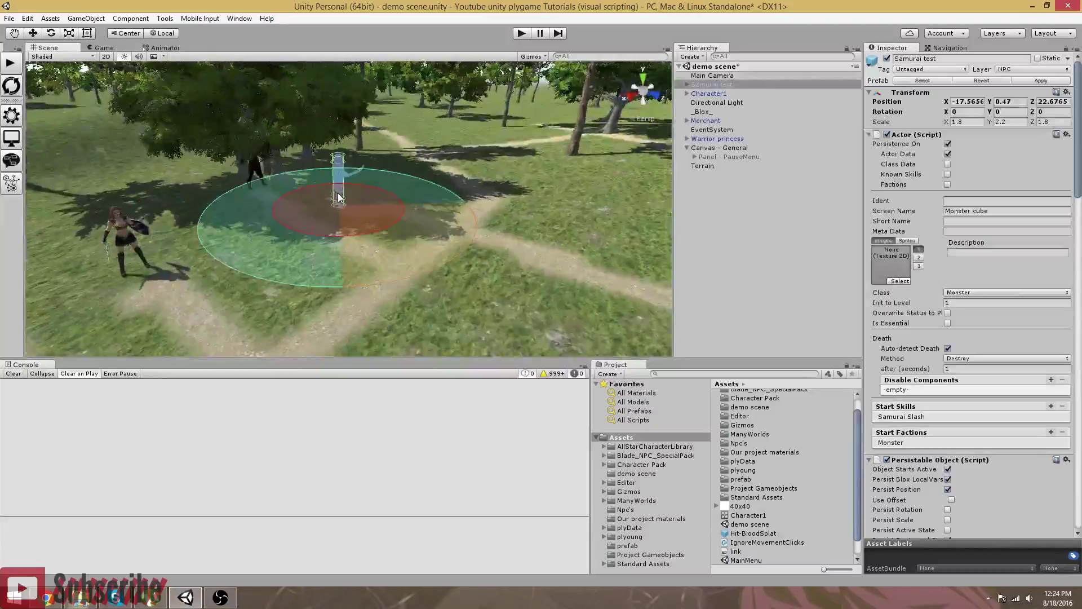
left_click_drag(336, 188, 607, 176)
right_click_drag(606, 176, 465, 248)
left_click_drag(264, 152, 321, 148)
right_click_drag(222, 208, 286, 181)
left_click_drag(209, 130, 185, 95)
right_click_drag(185, 94, 459, 231)
Move the Merchant NPC away from the nearby tree trunk to about X -14.46, Z 16.58
left_click(359, 188)
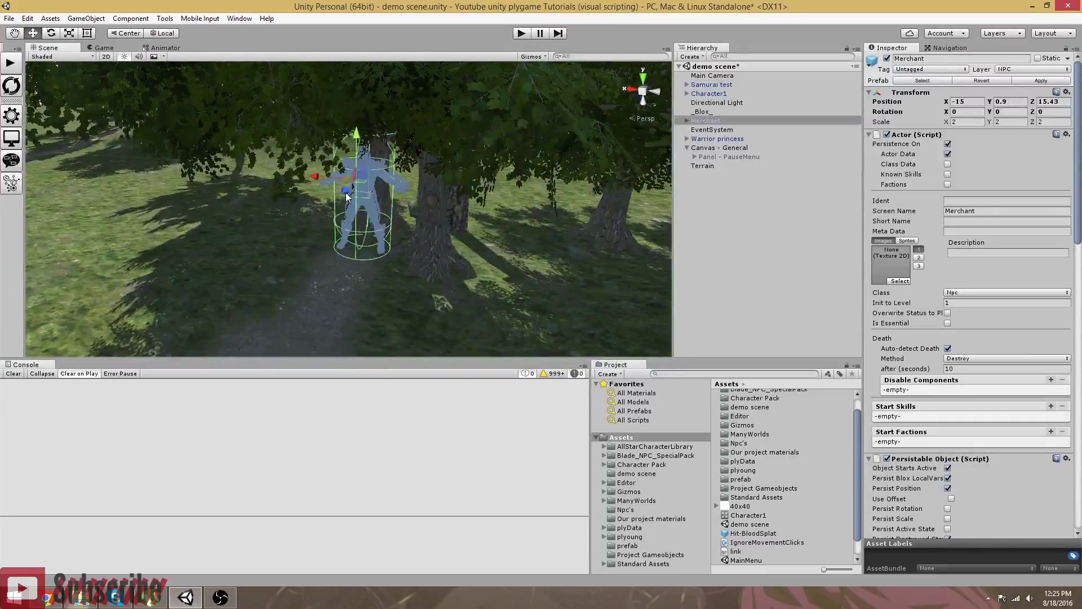
right_click_drag(361, 190, 358, 212)
left_click_drag(279, 190, 262, 189)
right_click_drag(276, 197, 248, 195)
mouse_move(239, 192)
left_mouse_down()
mouse_move(231, 209)
mouse_move(231, 187)
left_mouse_up()
right_click_drag(231, 187, 450, 266)
scroll(451, 267, "down", 10)
scroll(452, 268, "up", 10)
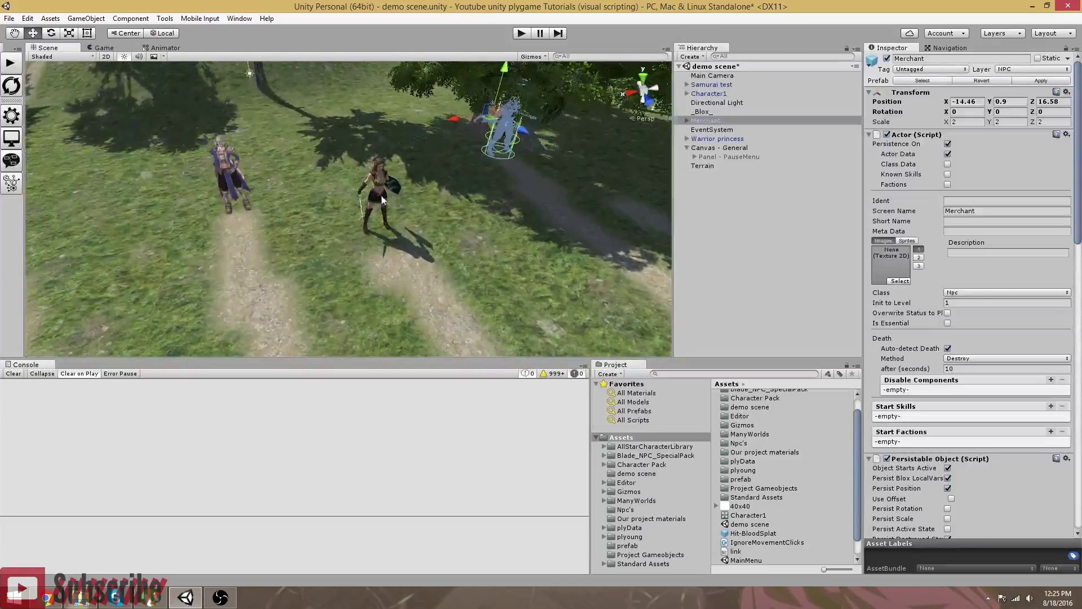
Move the Warrior princess NPC away from the path onto open grass at about X 3.49, Y 5.08, Z -20.11
left_click(375, 191)
right_click_drag(388, 216, 330, 224)
left_click_drag(404, 294, 316, 152)
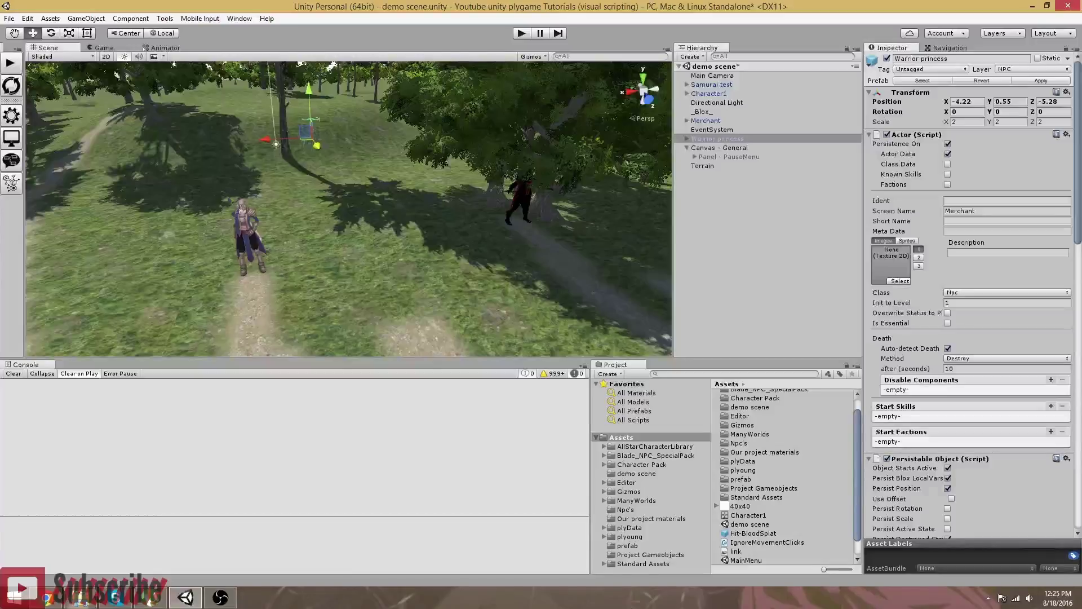
left_click_drag(310, 89, 310, 39)
right_click_drag(299, 104, 382, 176)
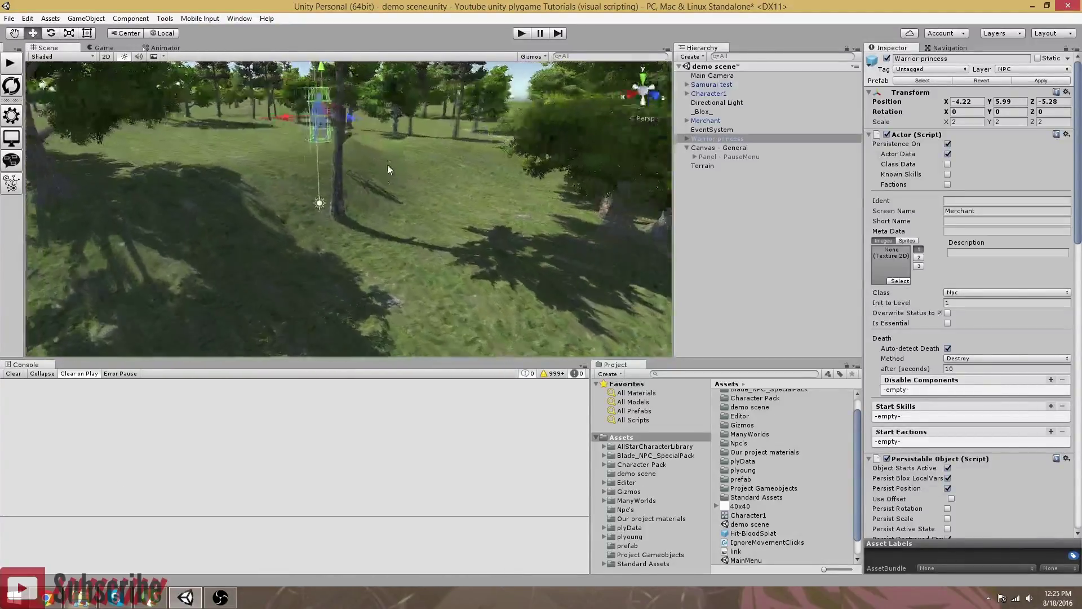
left_click_drag(356, 122, 299, 120)
right_click_drag(300, 119, 348, 162)
left_click_drag(338, 80, 337, 92)
left_click_drag(296, 147, 98, 134)
right_click_drag(420, 139, 306, 137)
left_click_drag(316, 117, 303, 110)
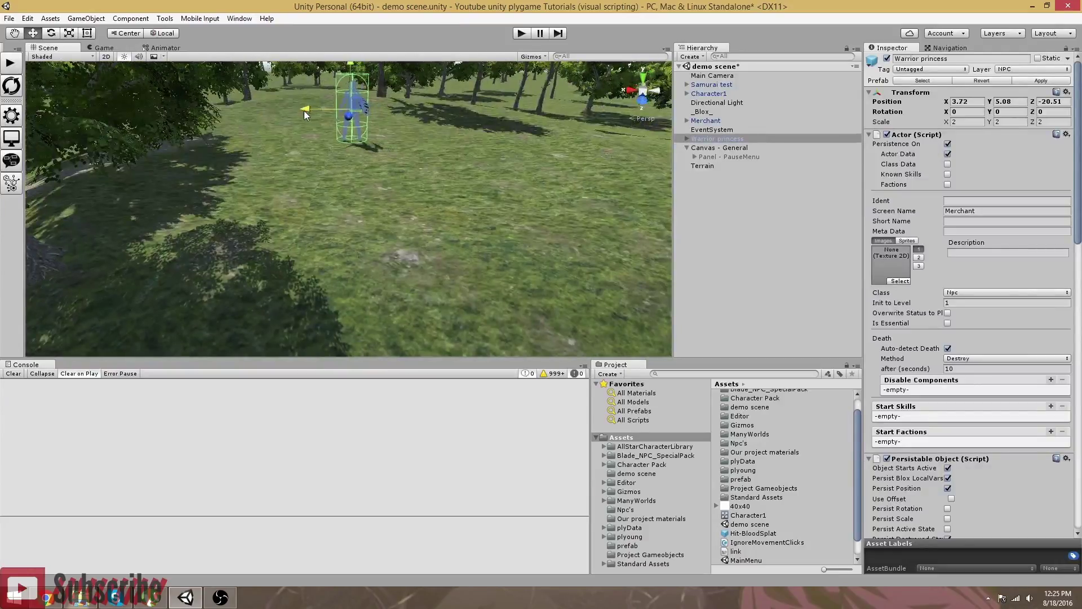
Rotate the Warrior princess NPC to about 66.8 degrees around Y and save the scene
left_click(50, 33)
left_click_drag(371, 119, 260, 135)
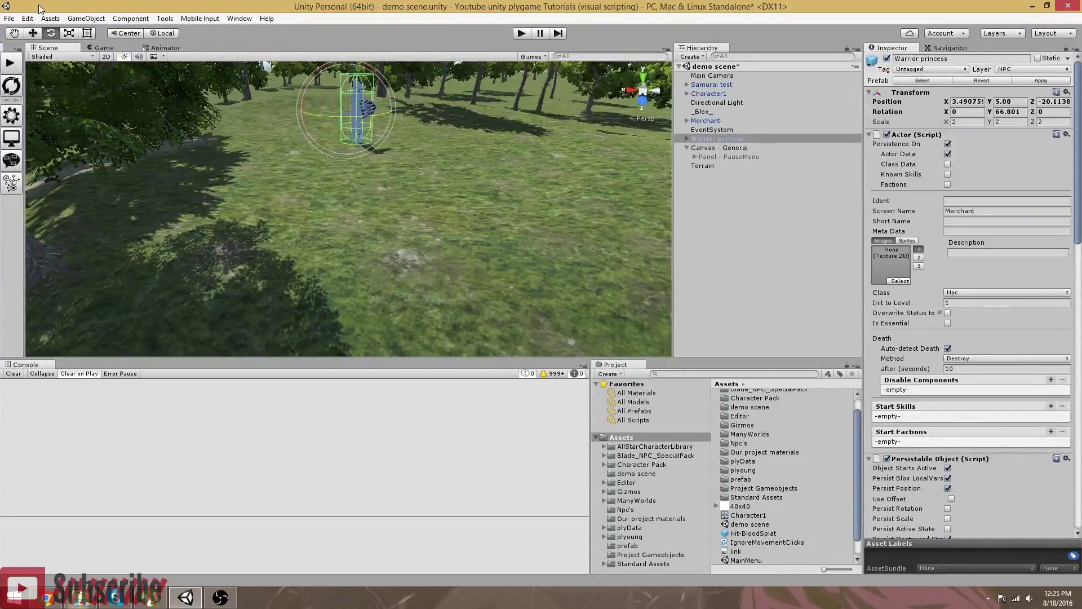
left_click(33, 32)
left_click(728, 263)
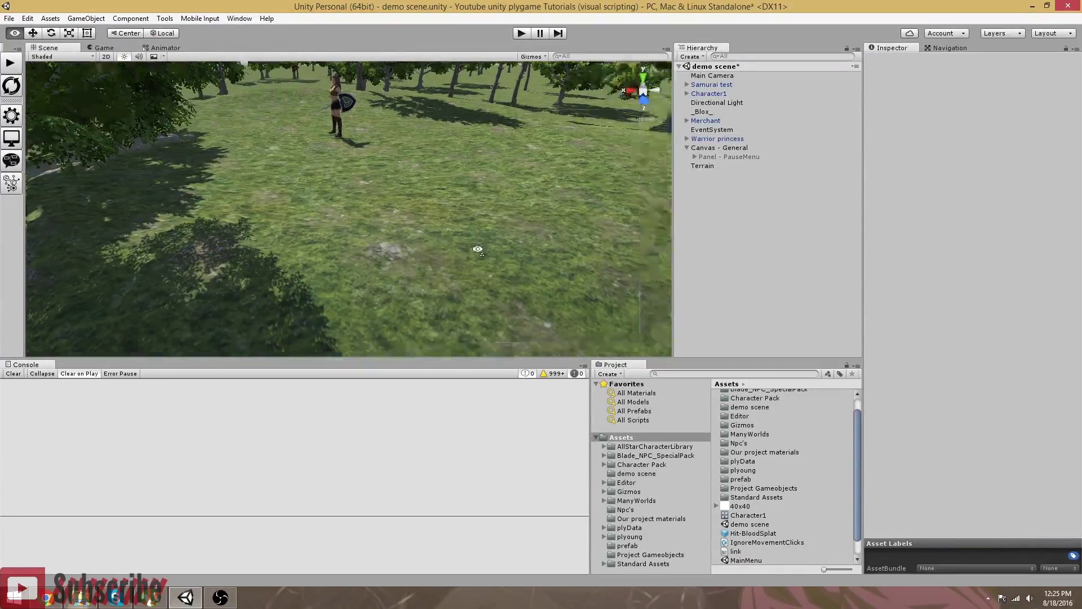
scroll(479, 251, "down", 6)
right_click_drag(493, 261, 581, 259)
scroll(441, 289, "up", 4)
key("ctrl+s")
Add the GrassFrond02AlbedoAlpha texture as a grass detail on the Terrain, keeping the default size and color settings
left_click(701, 165)
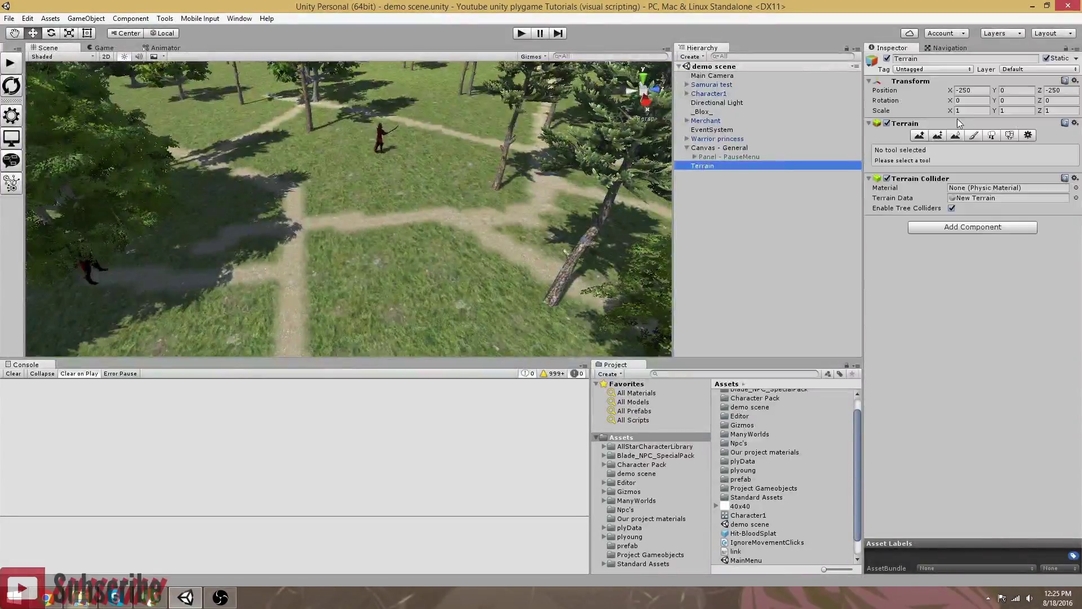
left_click(1009, 136)
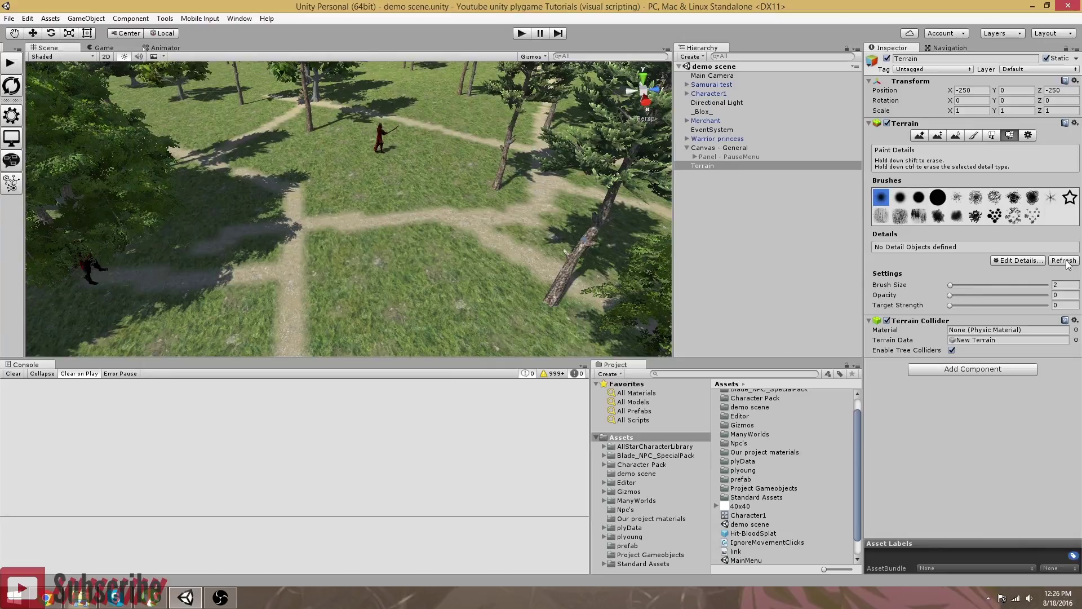
left_click(1010, 262)
left_click(1011, 264)
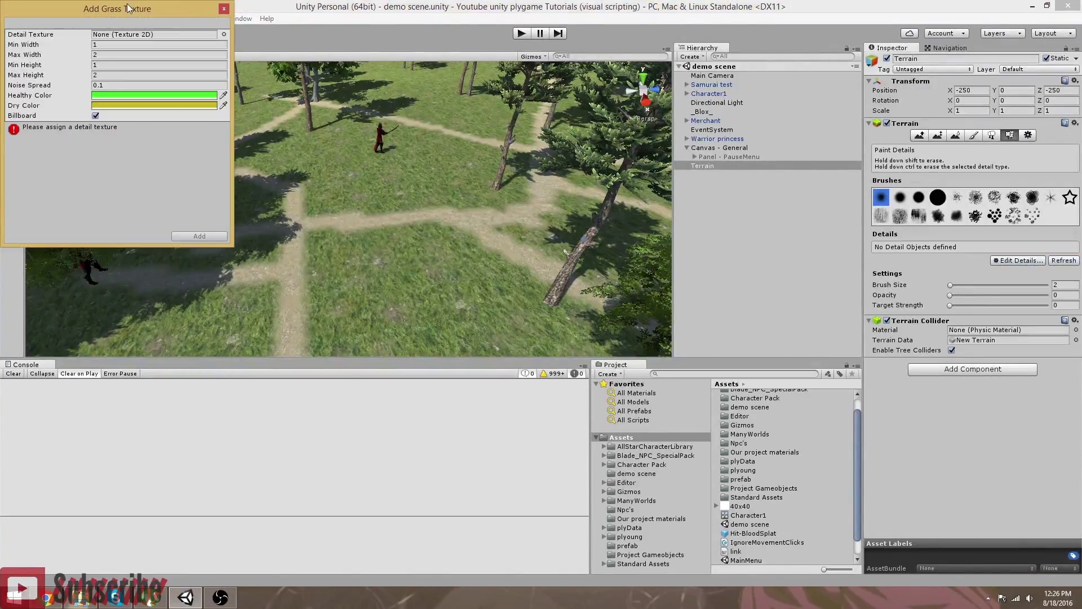
left_click(224, 35)
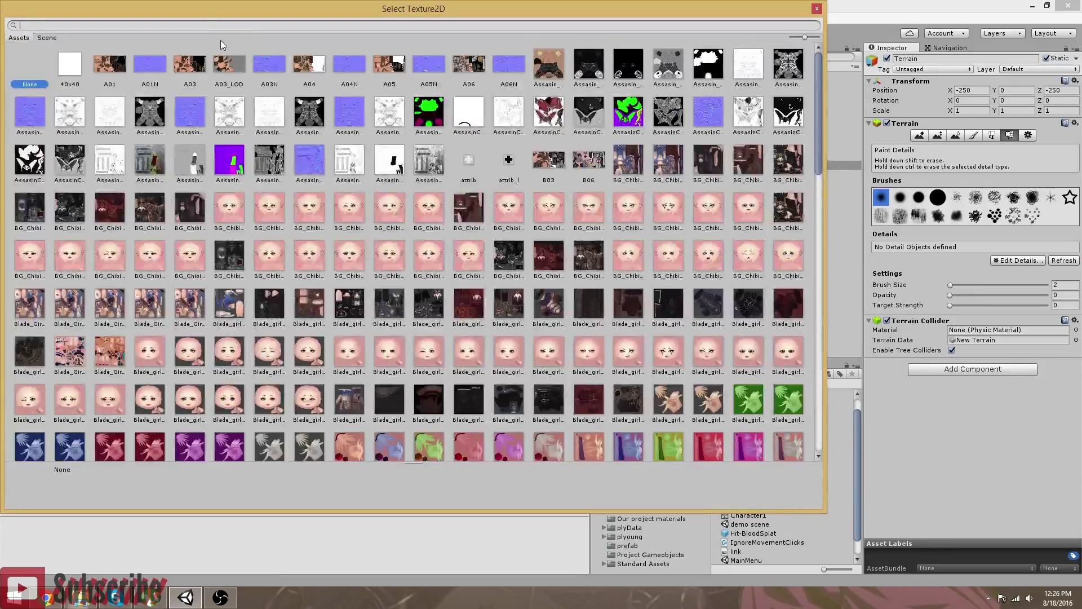
type("griass")
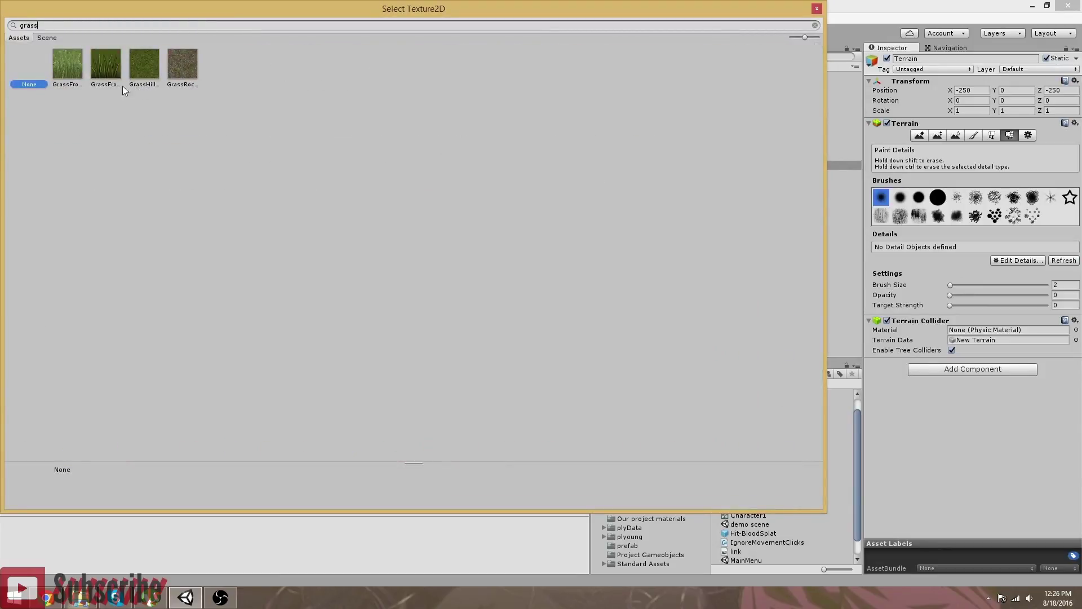
left_click(106, 83)
double_click(106, 83)
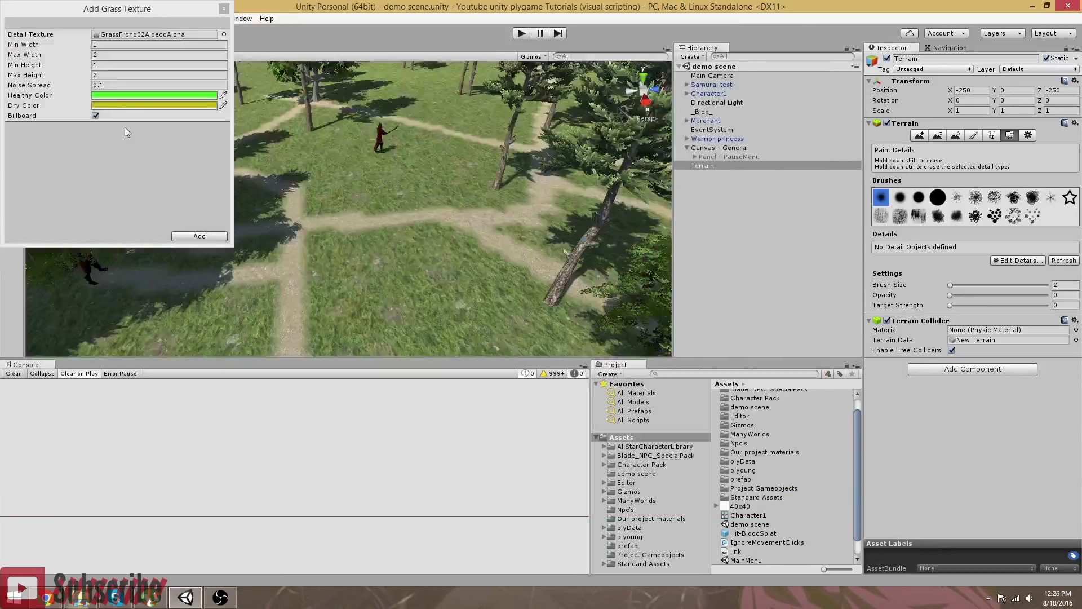
left_click(202, 238)
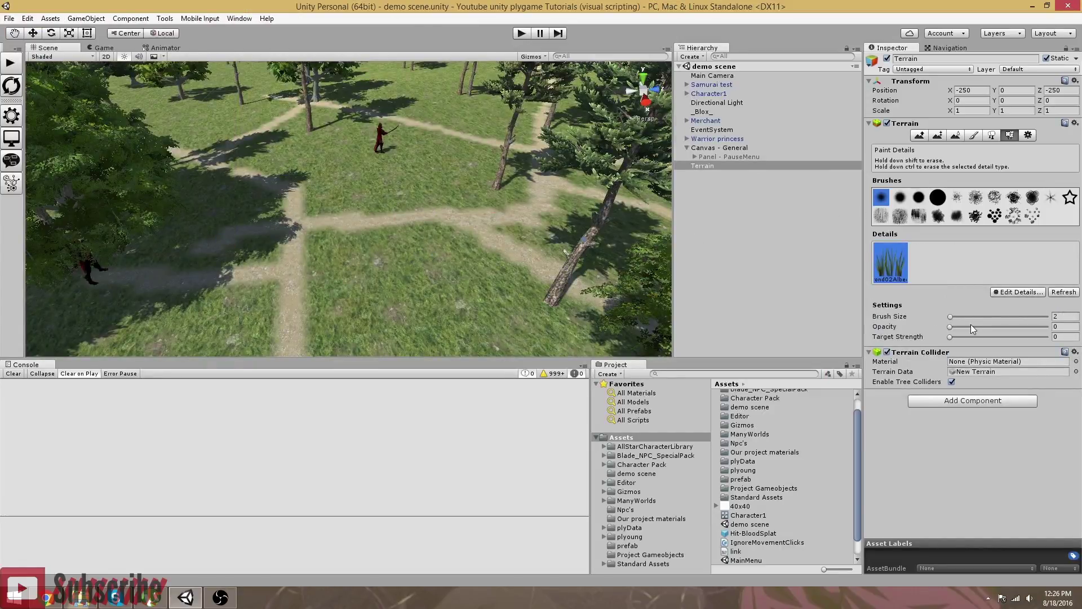
Paint a trial grass patch between the paths with brush size 18, opacity 0.18 and target strength 0.625
mouse_move(952, 318)
left_mouse_down()
mouse_move(965, 316)
mouse_move(959, 336)
mouse_move(1052, 345)
mouse_move(1006, 344)
mouse_move(1024, 344)
left_mouse_up()
left_click(950, 327)
scroll(416, 261, "up", 2)
left_click_drag(389, 260, 347, 259)
right_click_drag(347, 259, 384, 300)
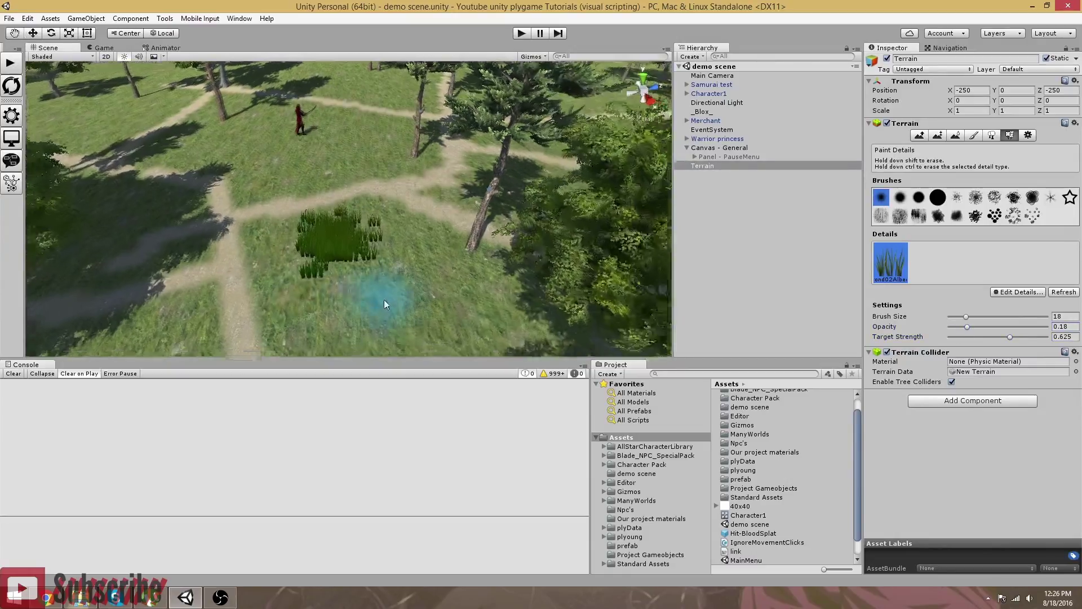
Reduce the grass target strength to 0.375, try another stroke, and undo the painted grass
key("Down")
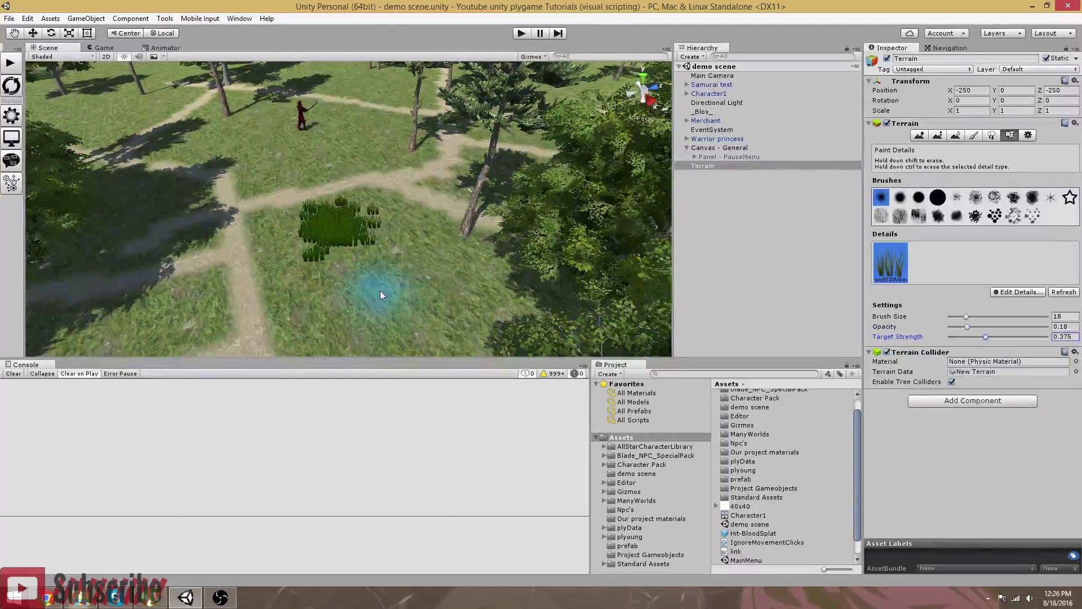
left_click_drag(375, 293, 439, 269)
key("ctrl+z")
key("ctrl+z")
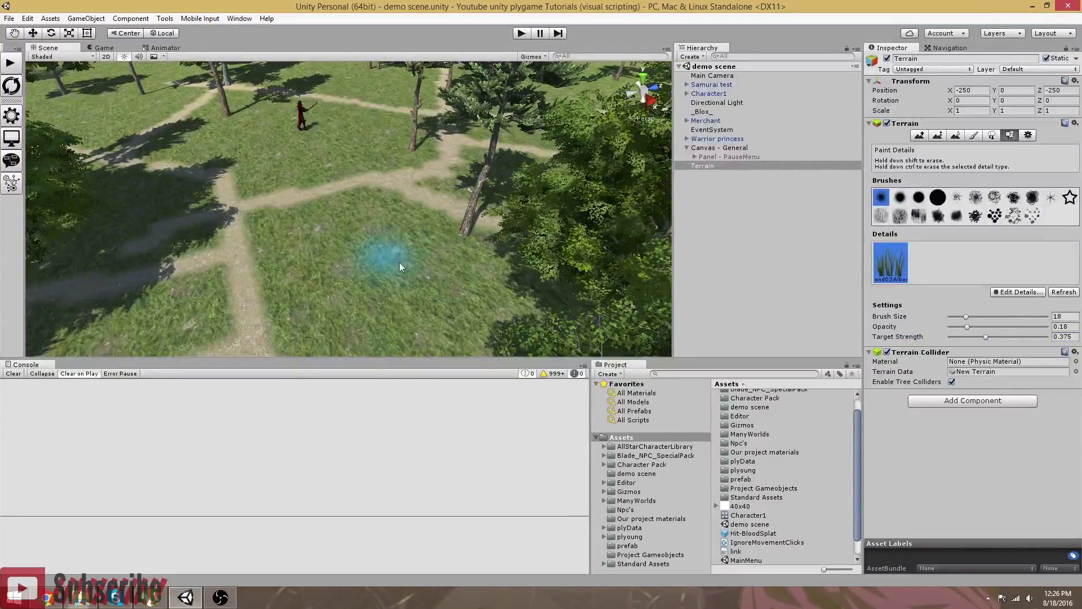
Lower the detail brush opacity to 0.047 and paint sparse grass clumps on the lawn between the paths
left_click_drag(963, 331, 955, 330)
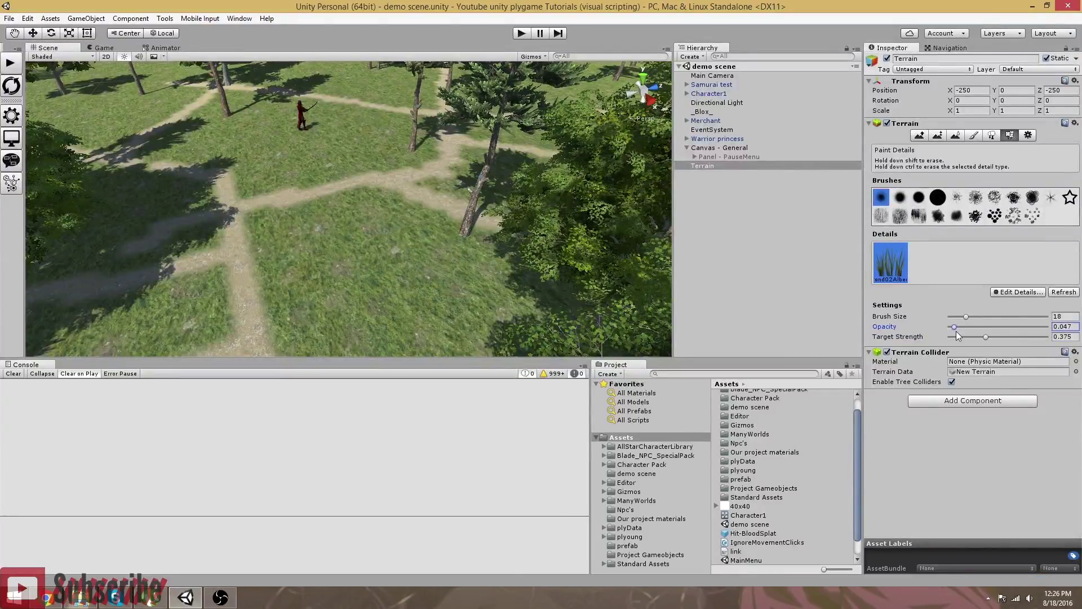
left_click(330, 244)
left_click_drag(414, 262, 353, 322)
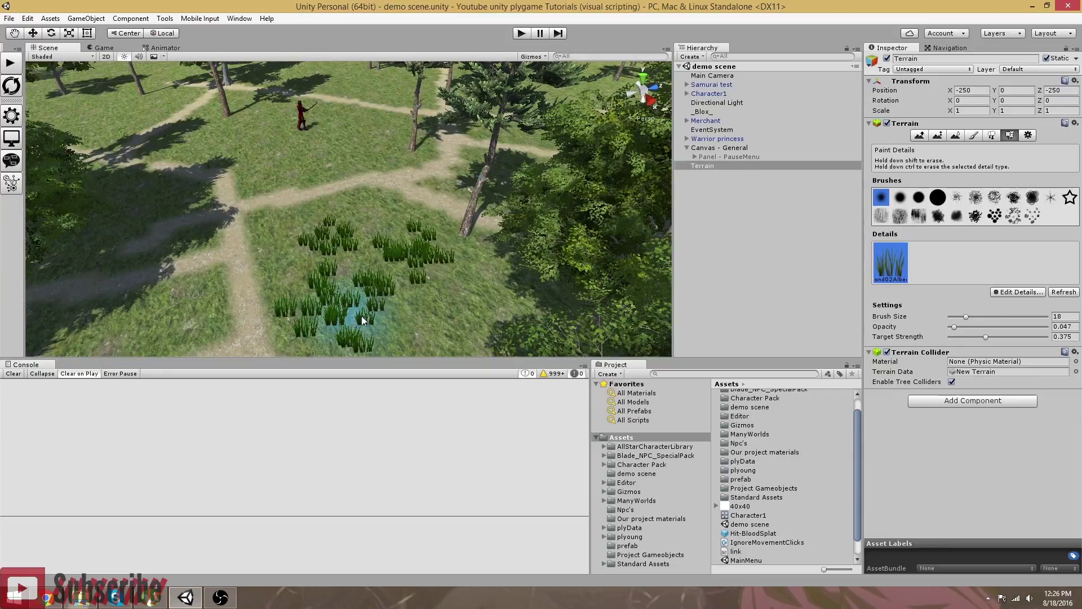
left_click_drag(370, 203, 320, 195)
Extend the sparse grass across the rest of the lawn toward the broadleaf trees
right_click_drag(392, 220, 444, 228)
scroll(376, 256, "up", 5)
scroll(373, 262, "down", 3)
scroll(373, 262, "down", 5)
right_click_drag(427, 208, 499, 223)
scroll(499, 223, "up", 2)
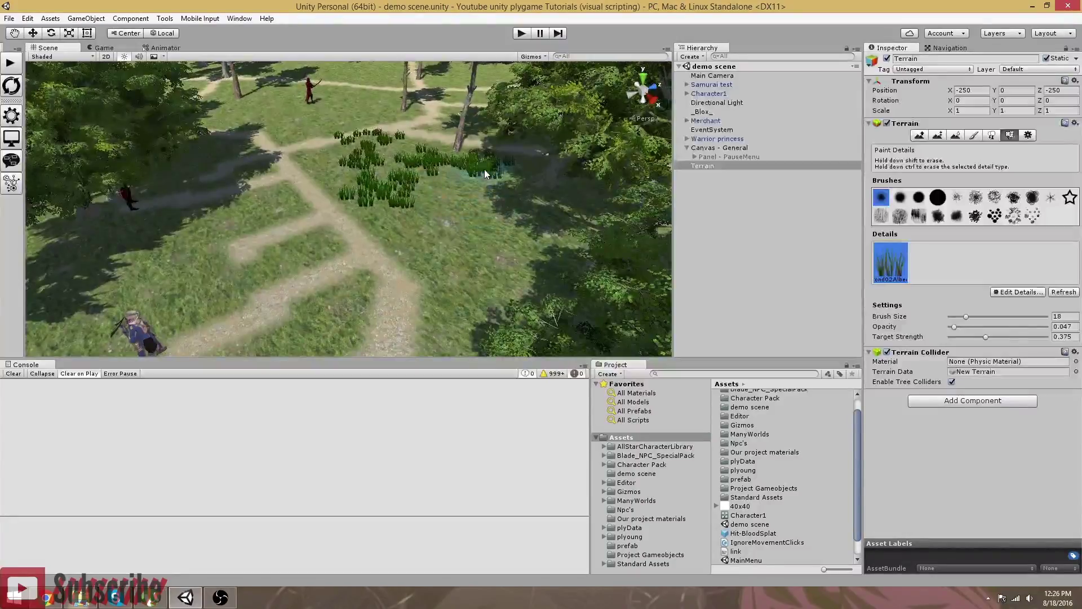
left_click_drag(448, 242, 475, 248)
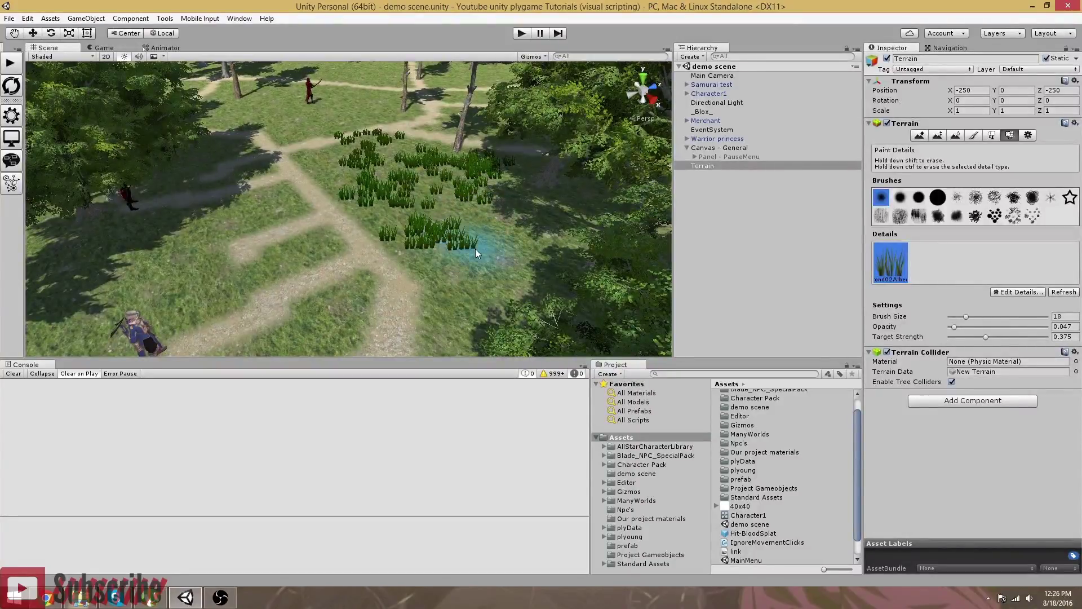
right_click_drag(448, 251, 409, 237)
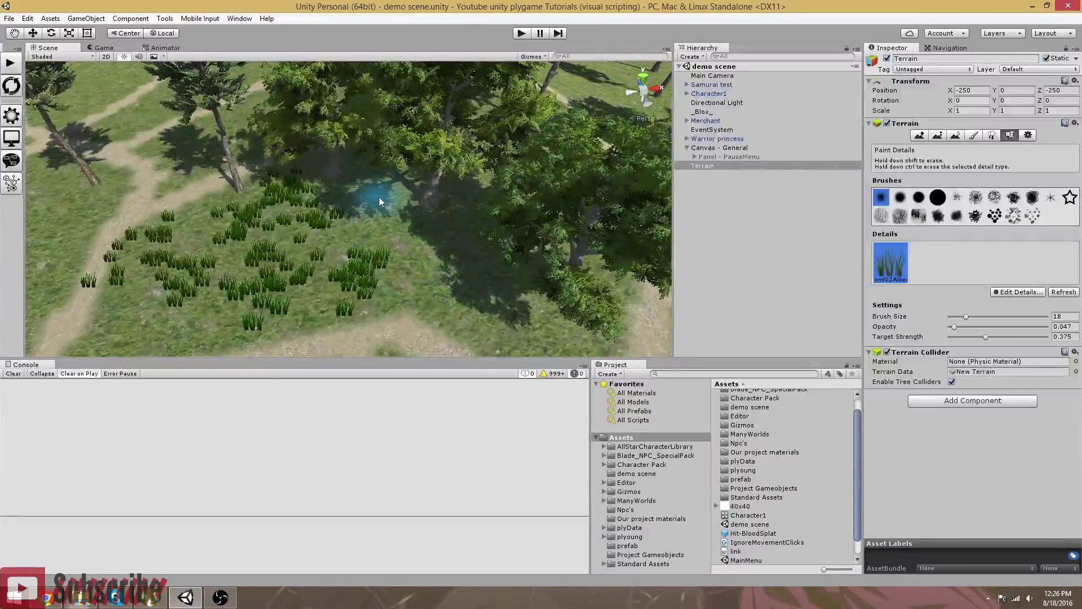
Check the painted grass up close and from afar, and open the terrain's general settings
scroll(382, 223, "up", 10)
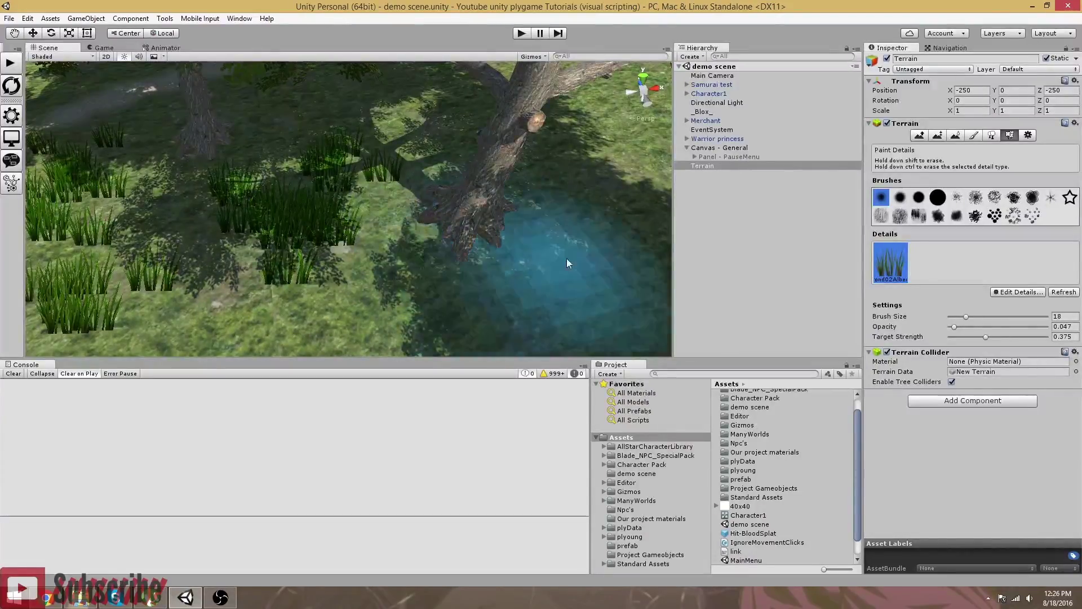
scroll(566, 259, "down", 10)
scroll(451, 251, "down", 10)
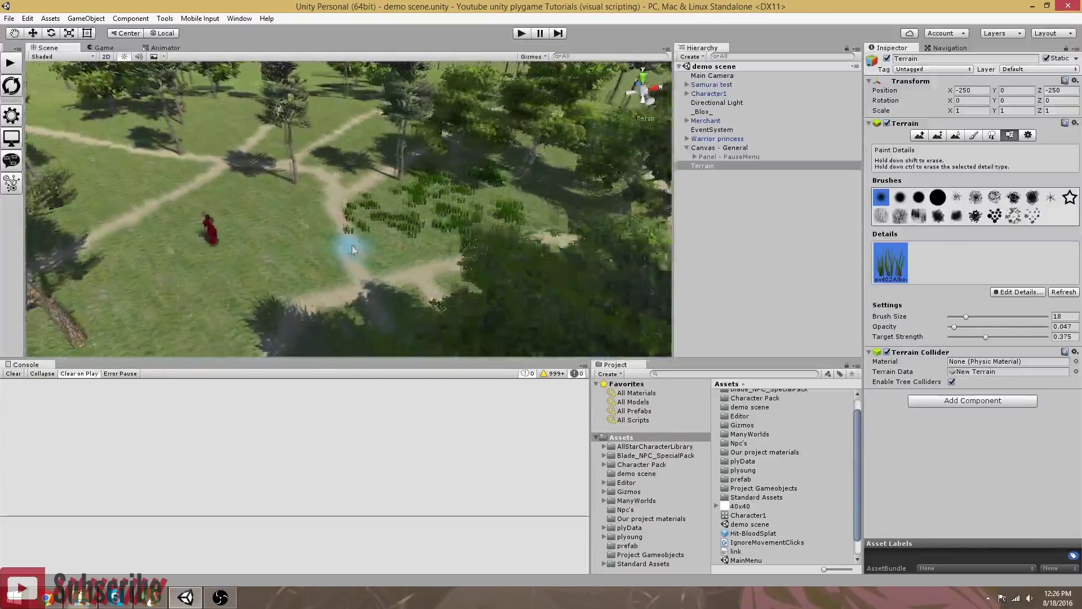
scroll(353, 250, "up", 2)
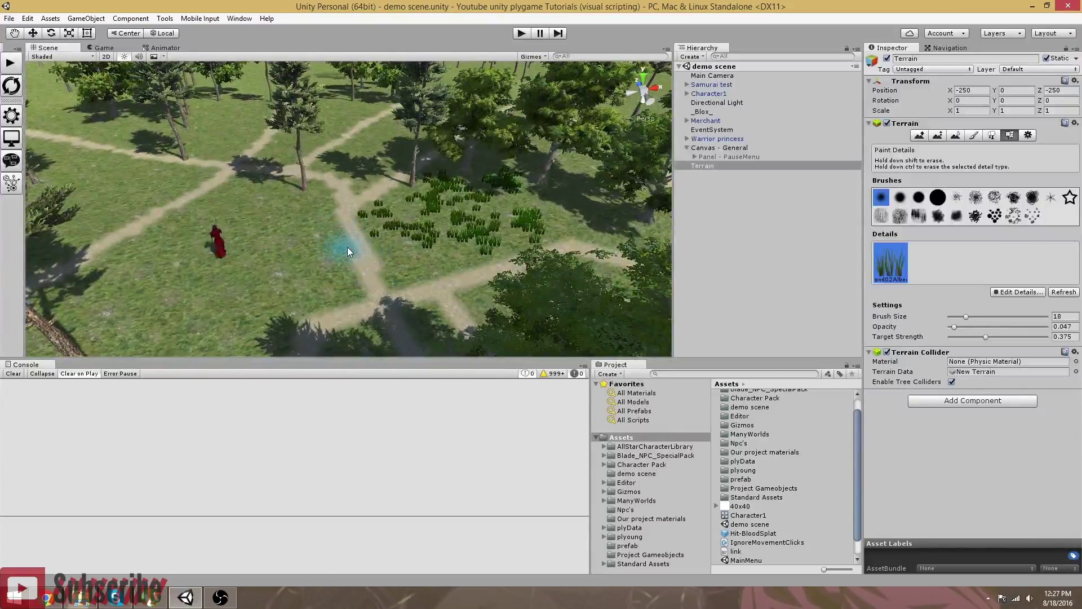
mouse_move(347, 252)
right_mouse_down()
mouse_move(448, 286)
mouse_move(491, 282)
mouse_move(557, 259)
mouse_move(687, 262)
mouse_move(1007, 200)
right_mouse_up()
left_click(1028, 136)
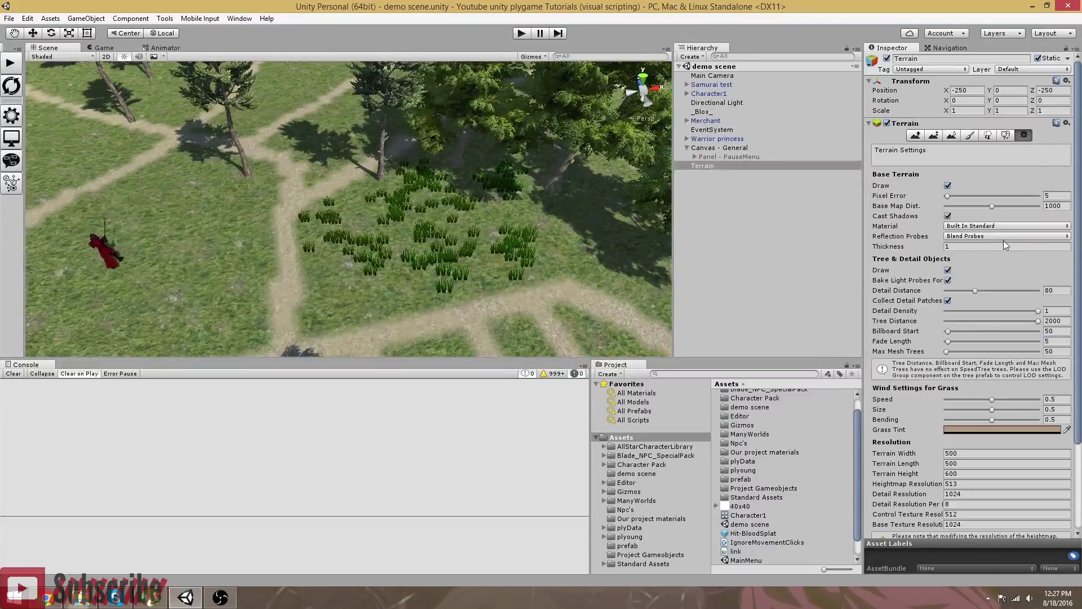
scroll(1017, 258, "down", 1)
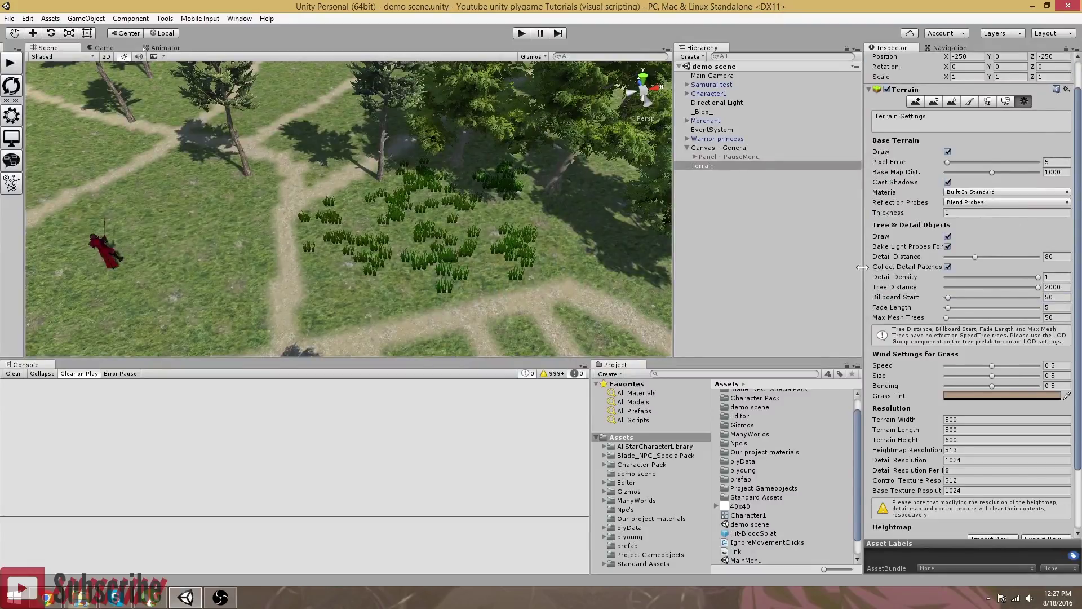
Examine how trees and grass render across the terrain at near and far distances, comparing with the Tree & Detail Objects settings
right_click_drag(493, 256, 548, 221)
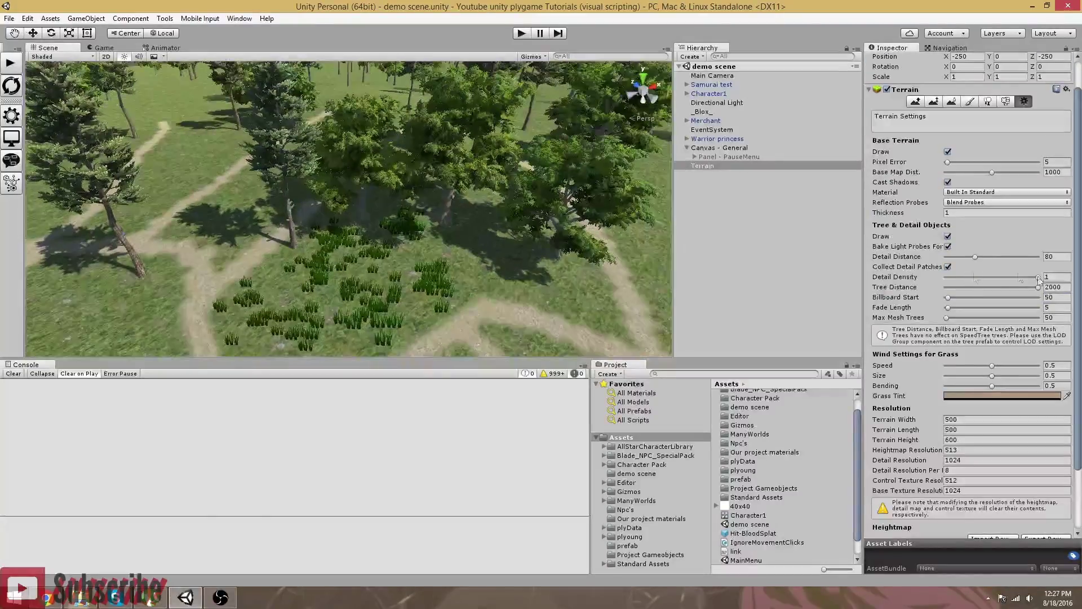
right_click_drag(529, 273, 543, 206)
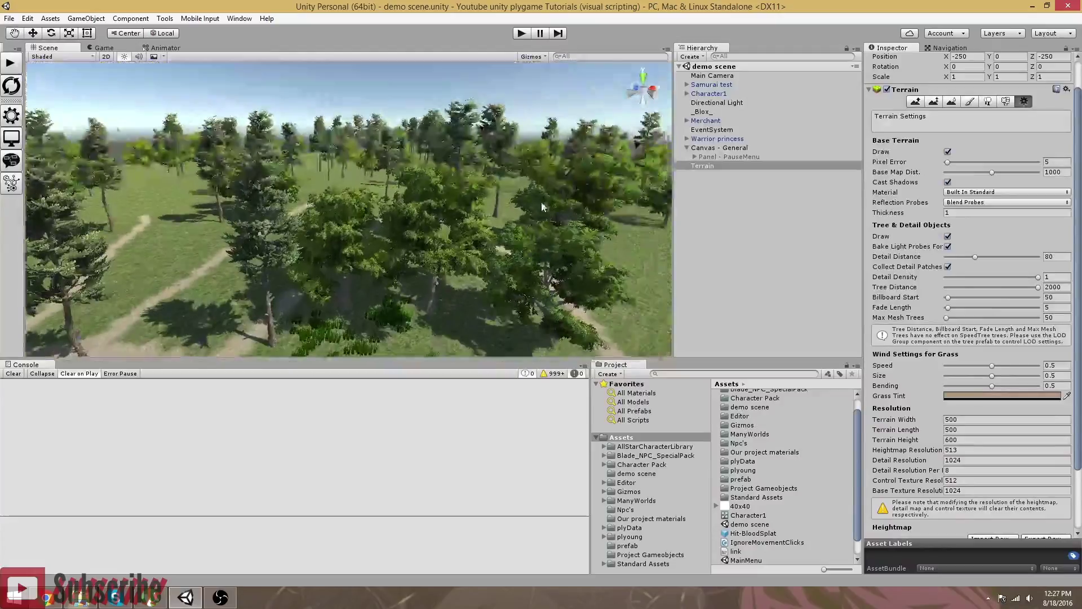
scroll(542, 207, "down", 10)
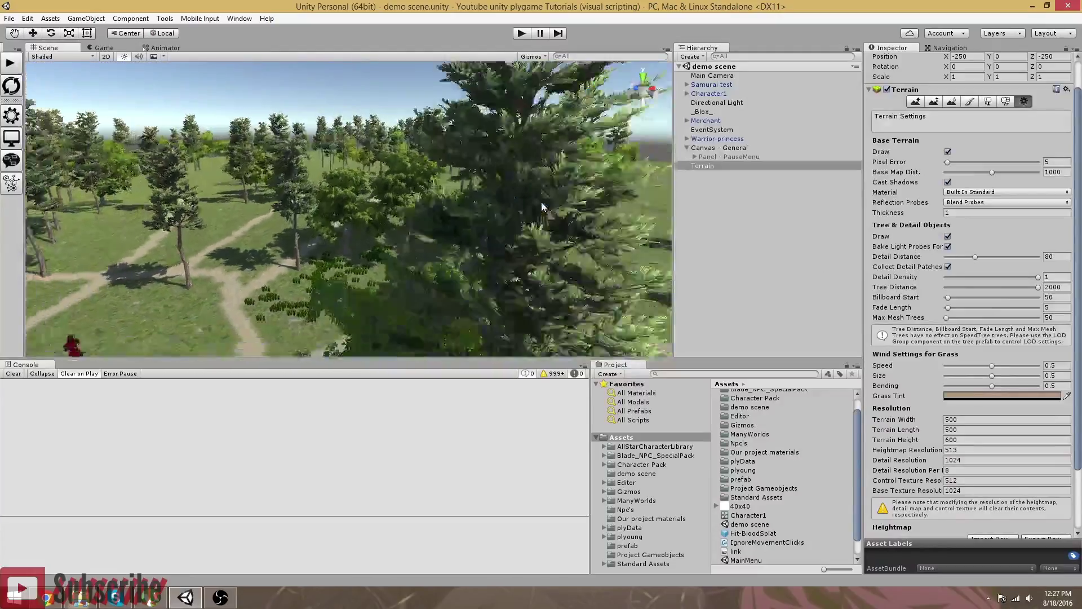
scroll(541, 207, "down", 10)
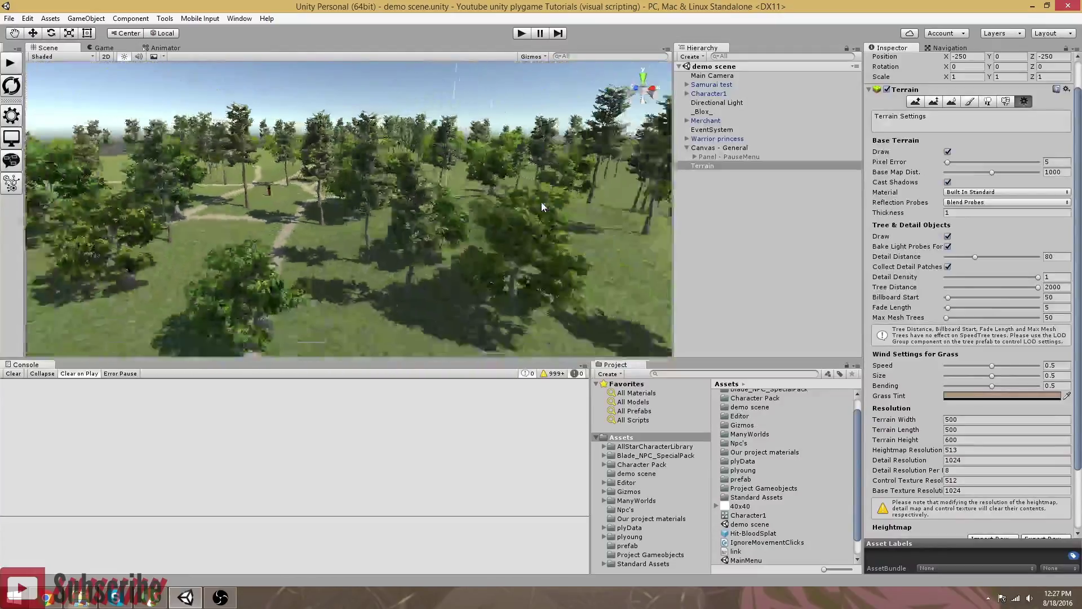
scroll(542, 206, "down", 10)
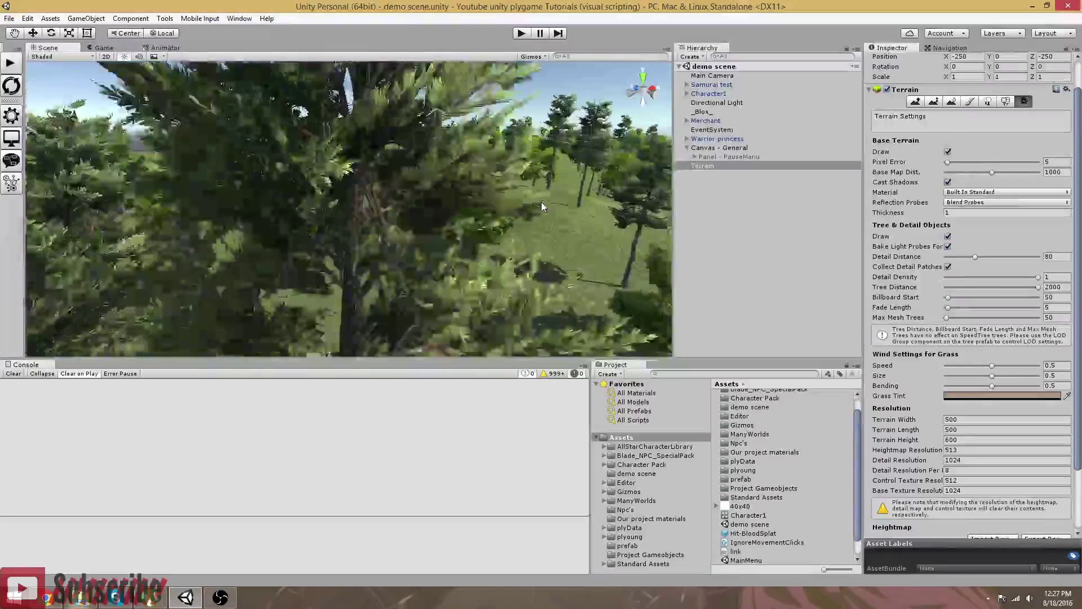
right_click_drag(428, 209, 423, 279)
scroll(424, 255, "down", 10)
scroll(423, 278, "up", 10)
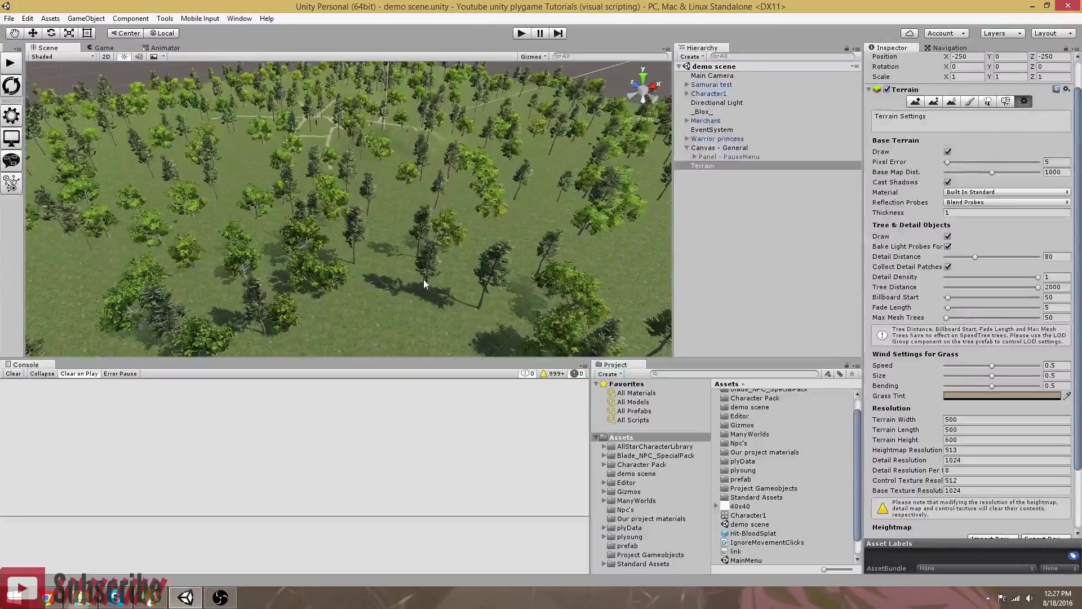
scroll(424, 279, "up", 3)
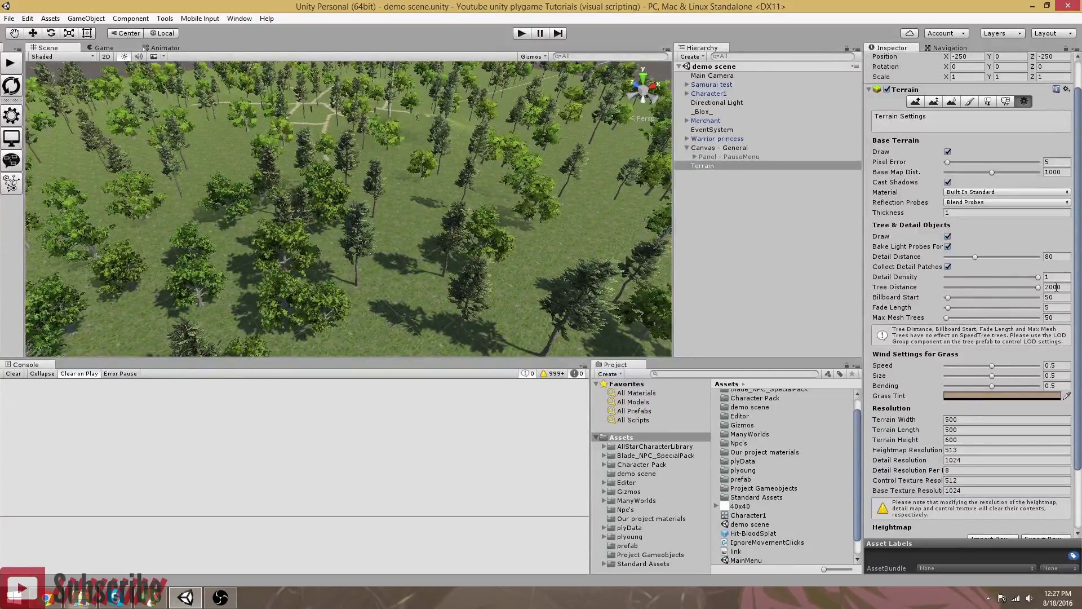
right_click_drag(470, 258, 470, 238)
scroll(471, 239, "down", 8)
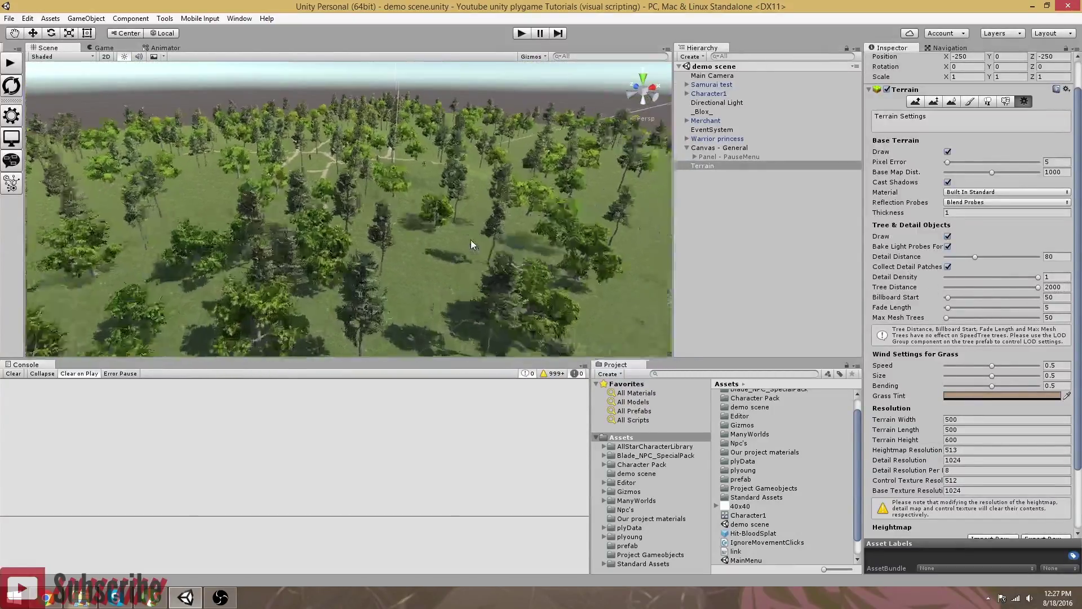
scroll(472, 241, "up", 10)
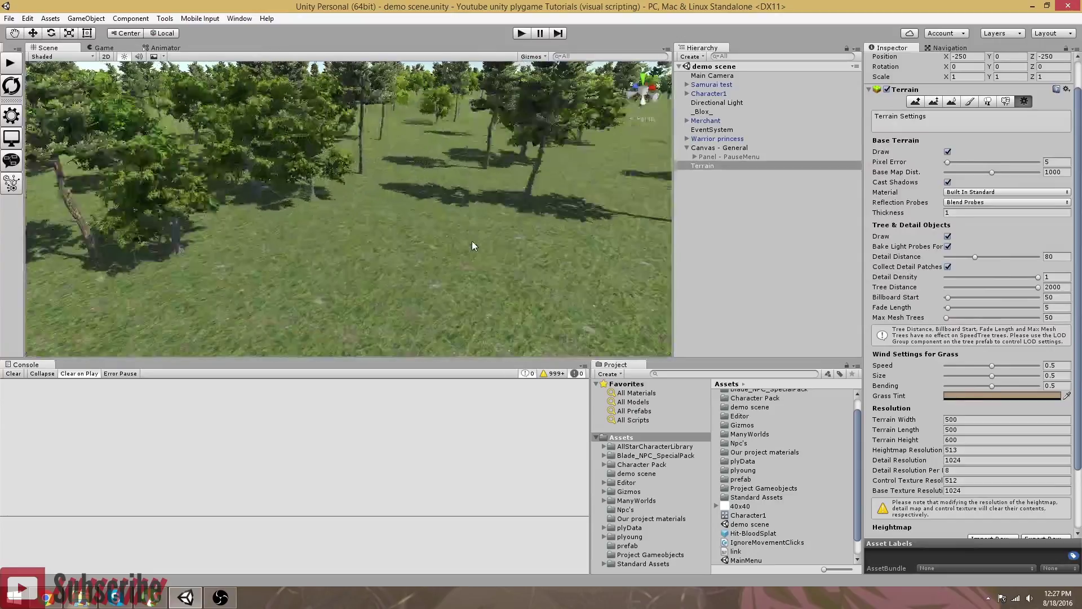
scroll(472, 241, "down", 6)
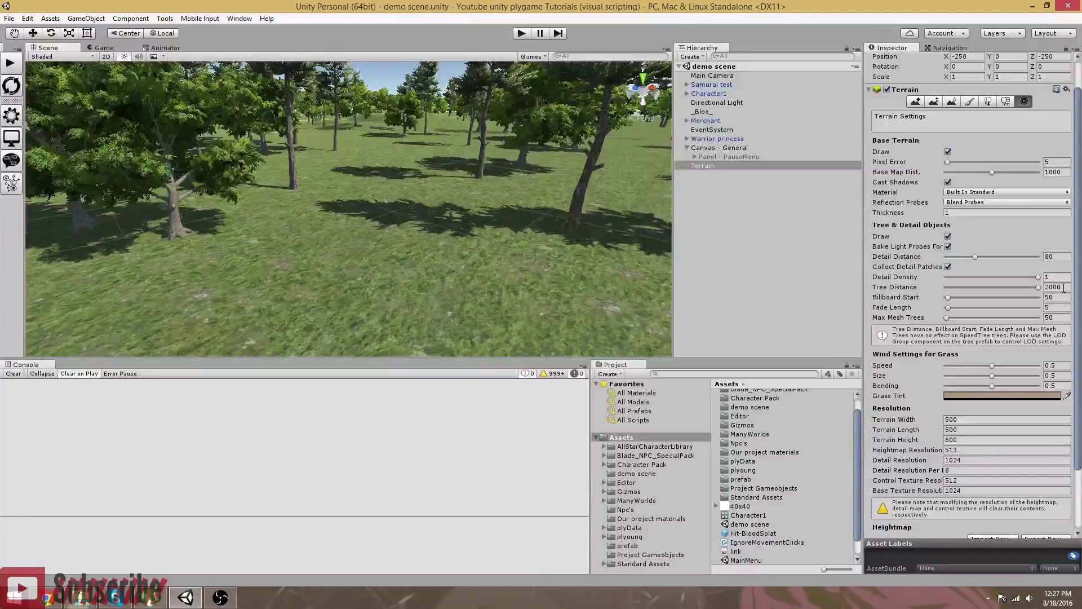
Reduce the terrain's Tree Distance to 500 and deselect the terrain
left_click_drag(1040, 291, 974, 293)
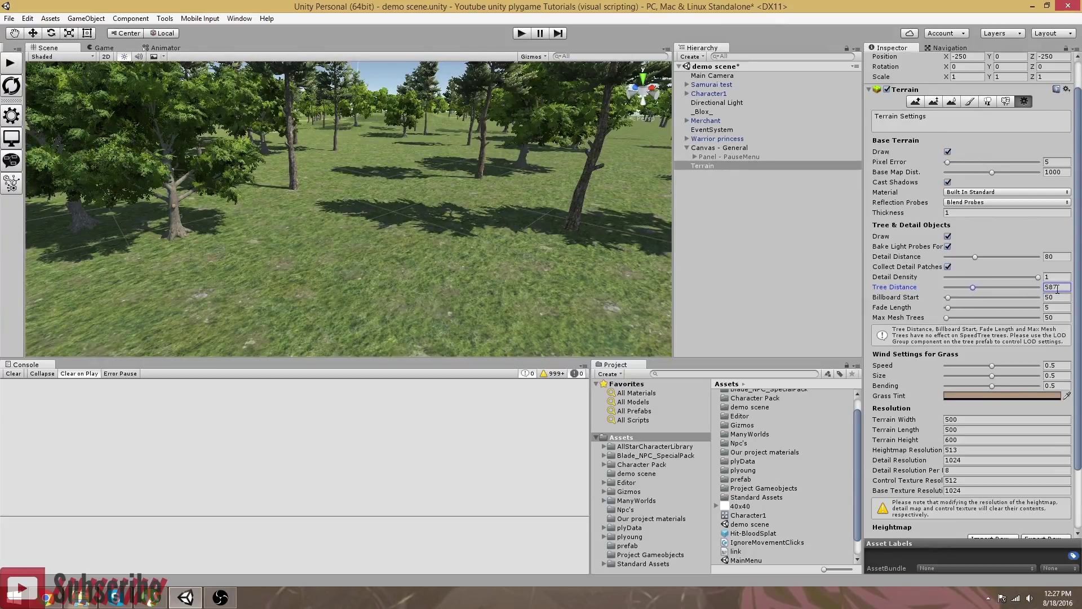
key("BackSpace")
key("BackSpace")
key("BackSpace")
type("50")
left_click(756, 262)
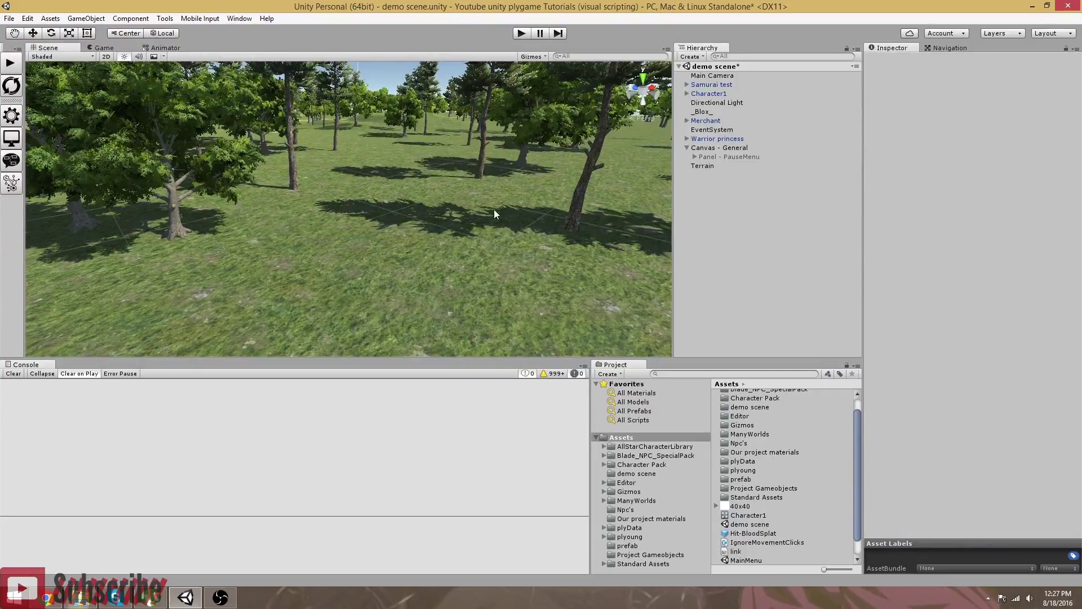
Examine from far away and close up how the terrain's trees render with the reduced tree distance
scroll(488, 246, "down", 10)
scroll(486, 245, "down", 15)
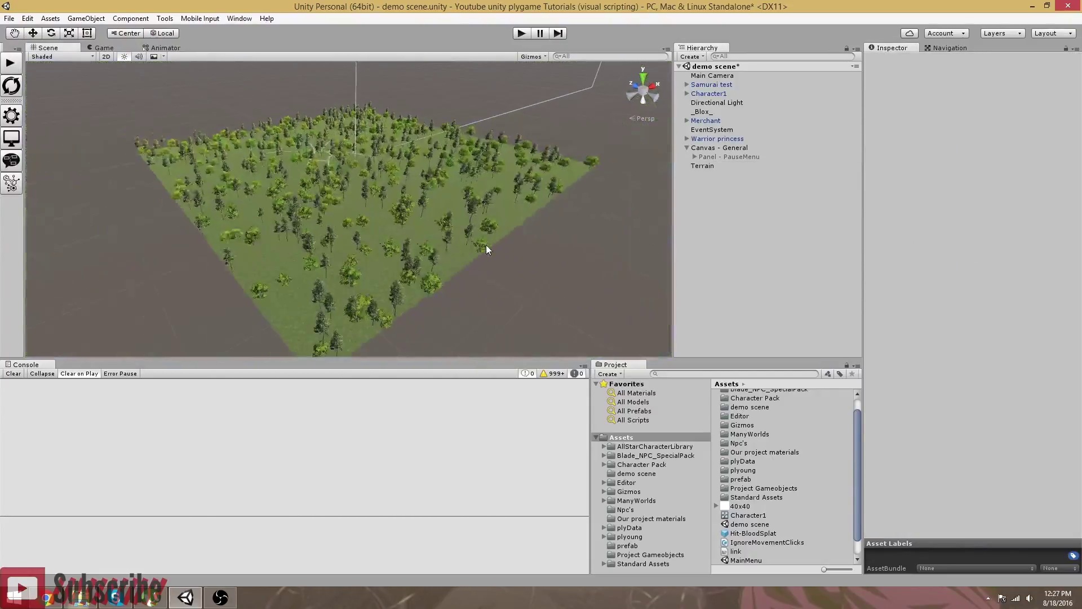
scroll(485, 244, "down", 15)
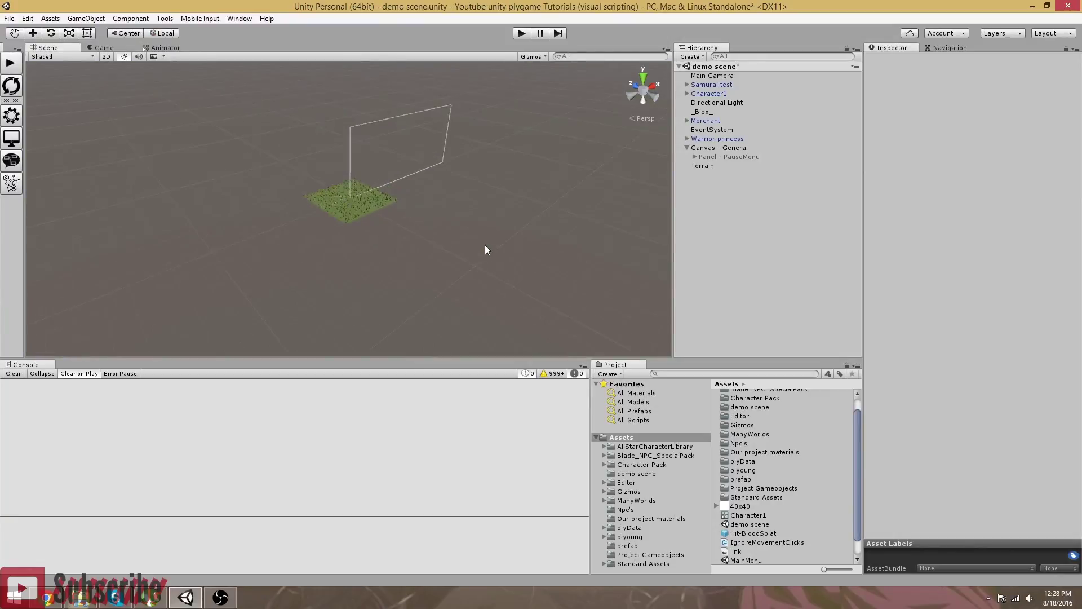
scroll(486, 249, "up", 12)
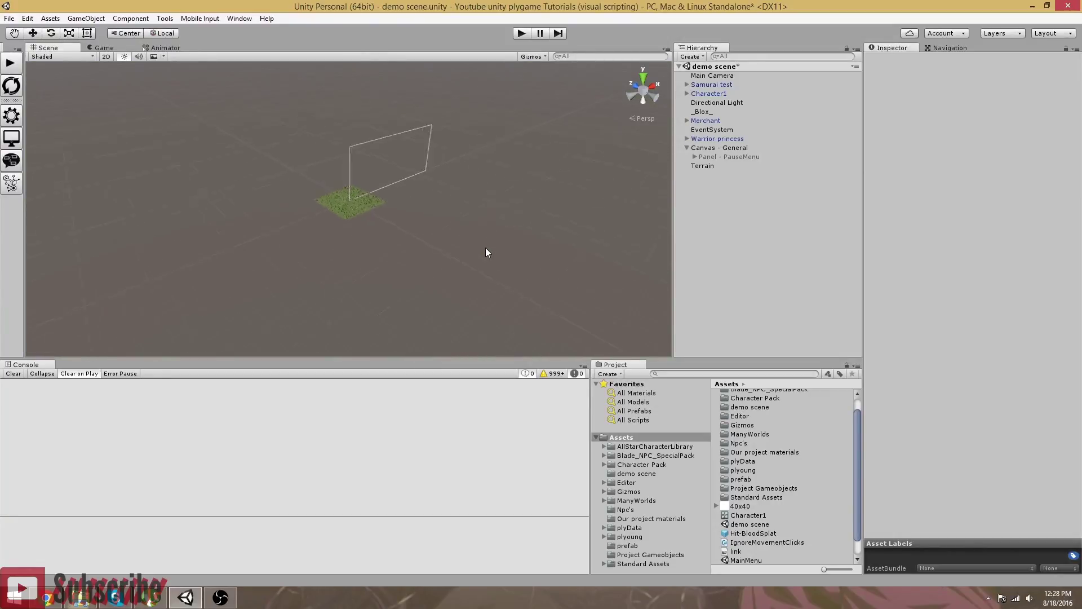
scroll(487, 252, "up", 15)
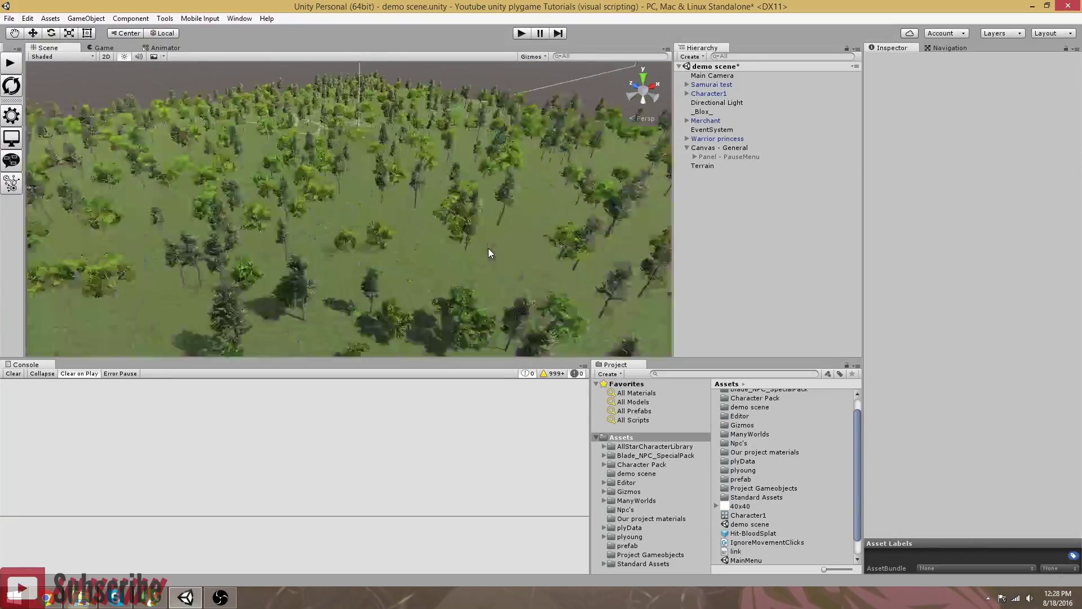
scroll(489, 252, "down", 6)
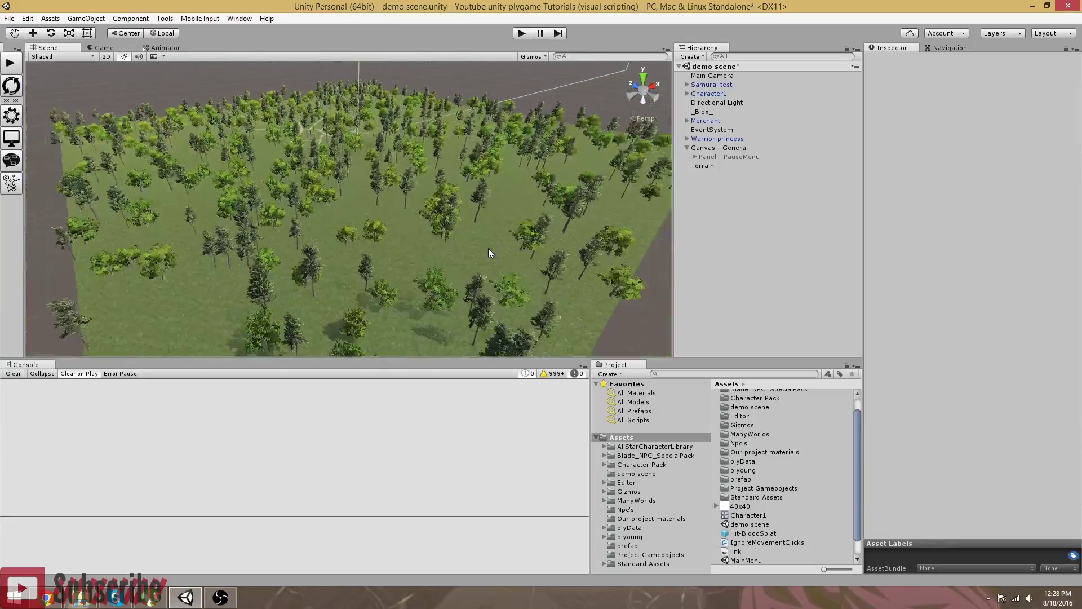
scroll(488, 252, "down", 2)
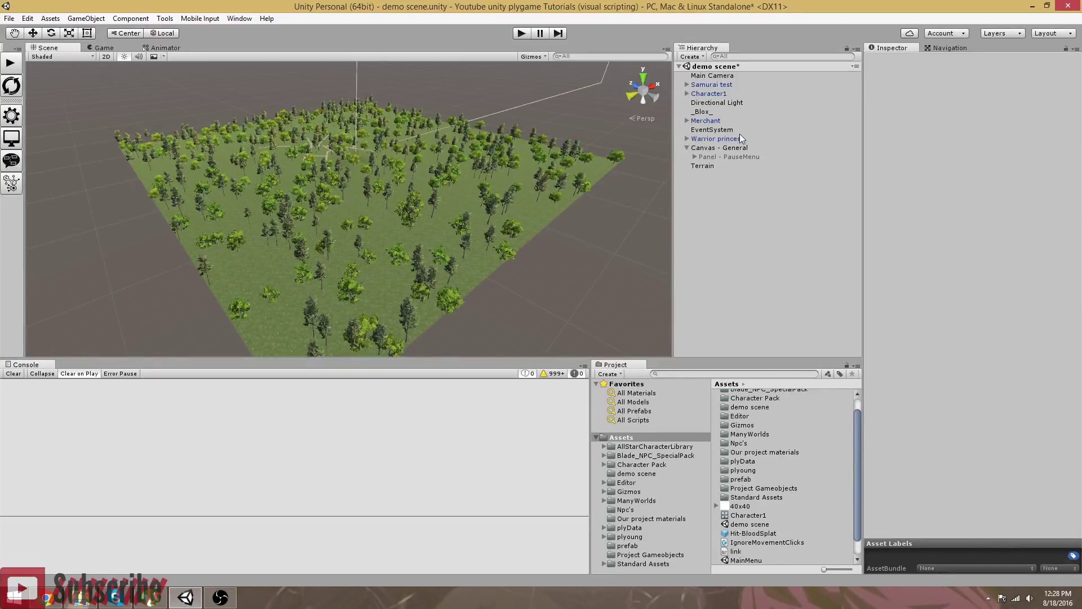
scroll(502, 182, "up", 5)
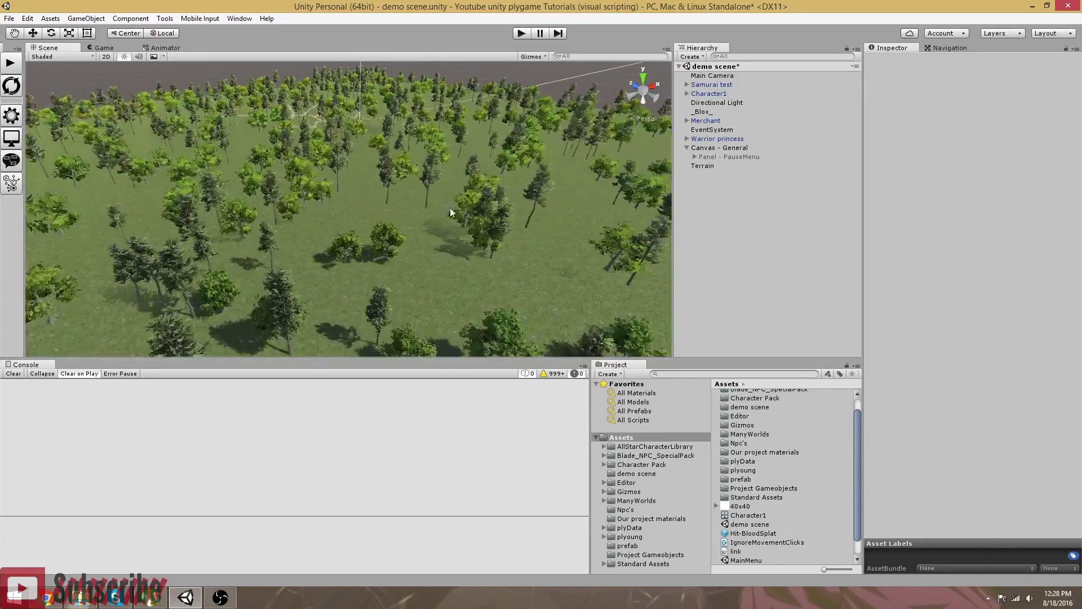
scroll(454, 194, "down", 6)
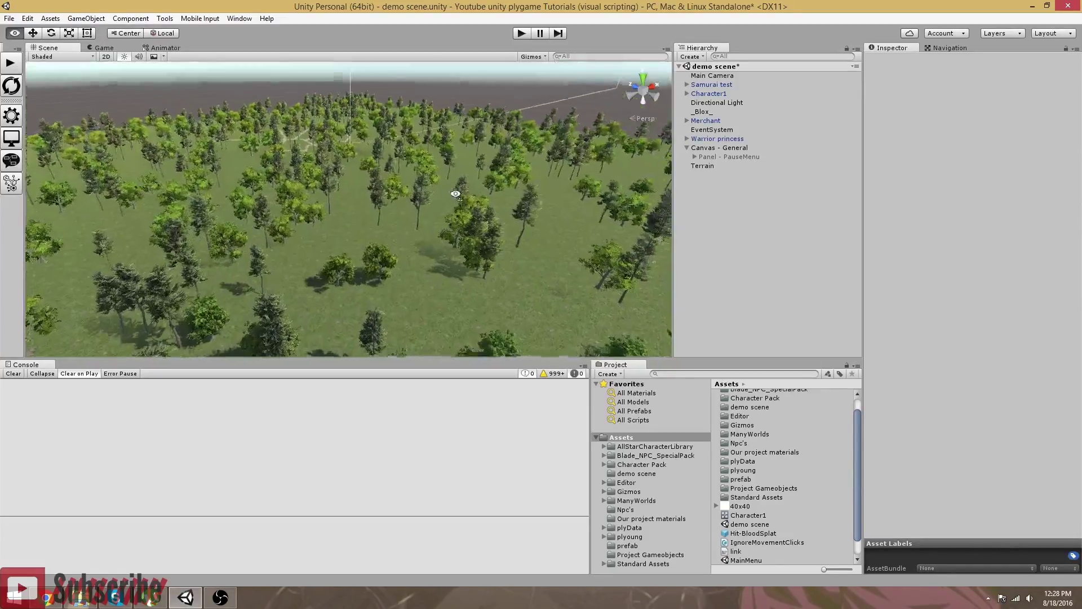
scroll(454, 188, "up", 5)
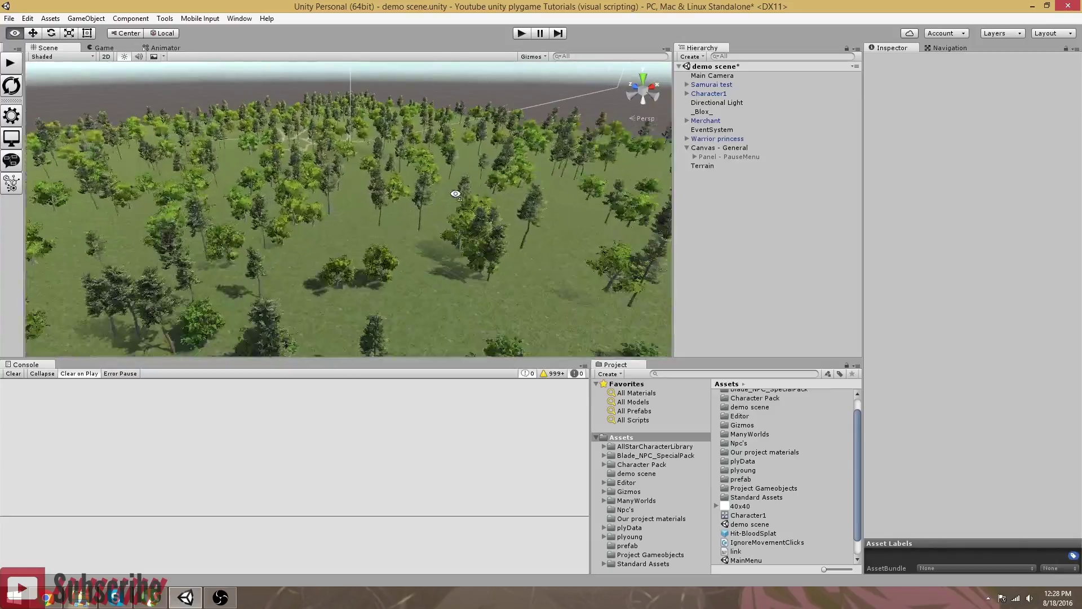
Switch drawing of the terrain's trees and detail objects off and back on to compare the terrain
left_click(697, 167)
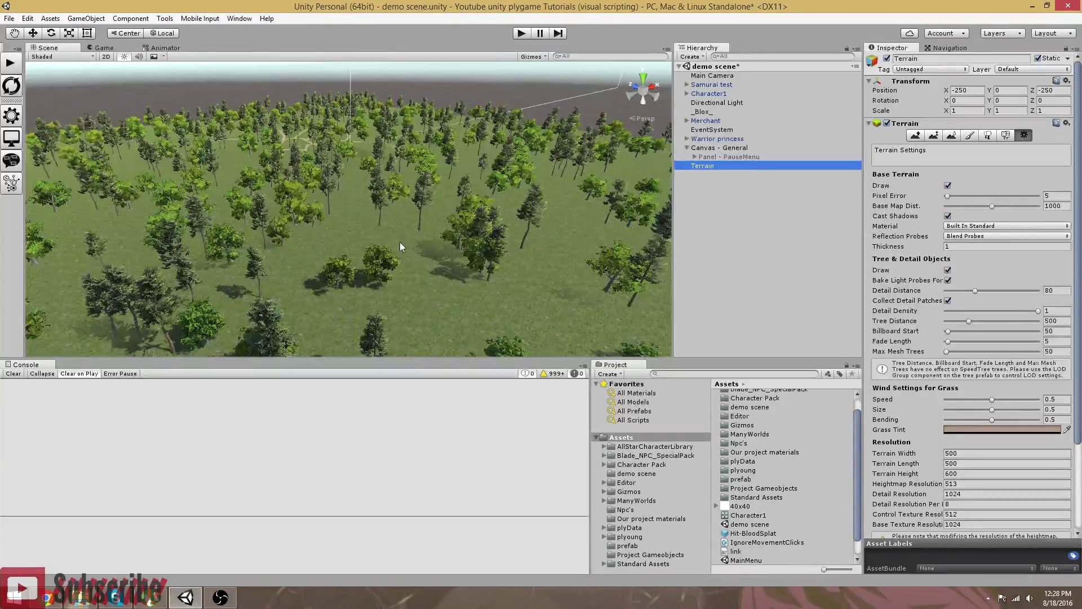
left_click(947, 270)
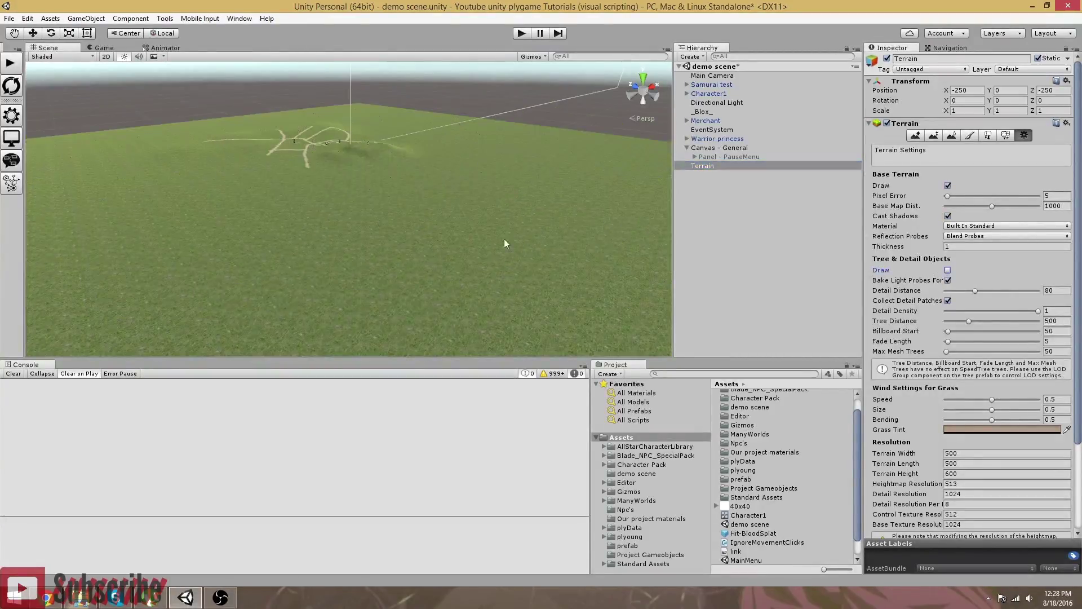
left_click(948, 270)
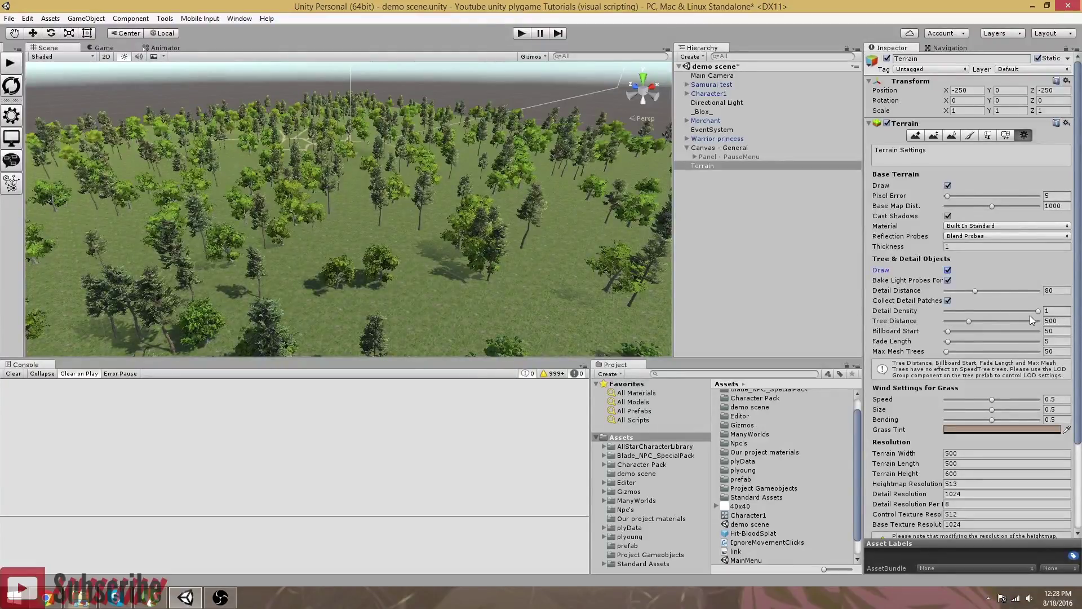
Try a Tree Distance of 86 on the terrain and check the trees from farther away
left_click_drag(969, 322, 951, 329)
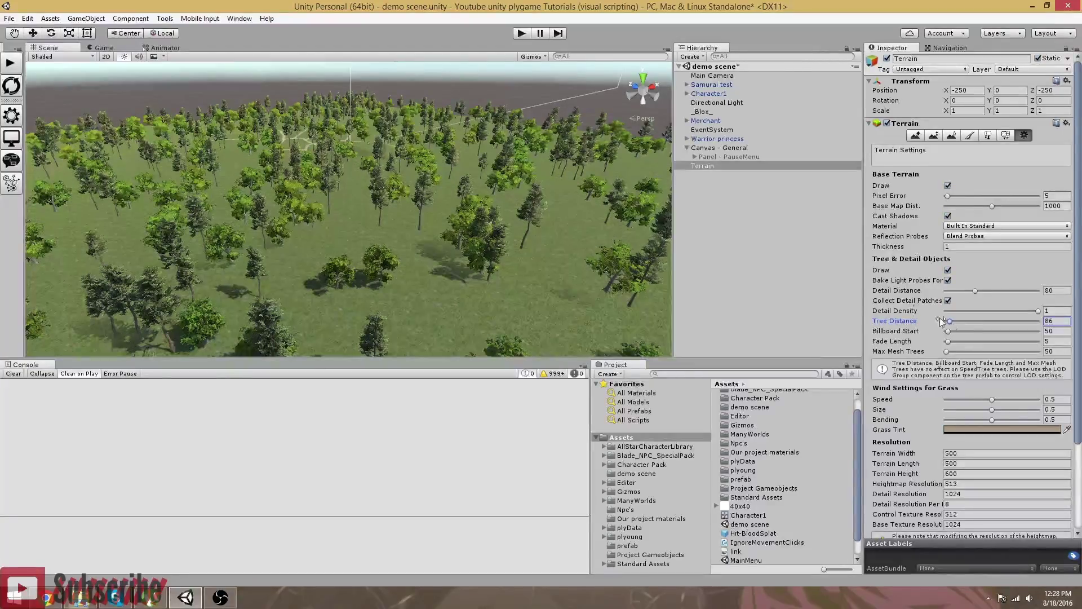
left_click(760, 286)
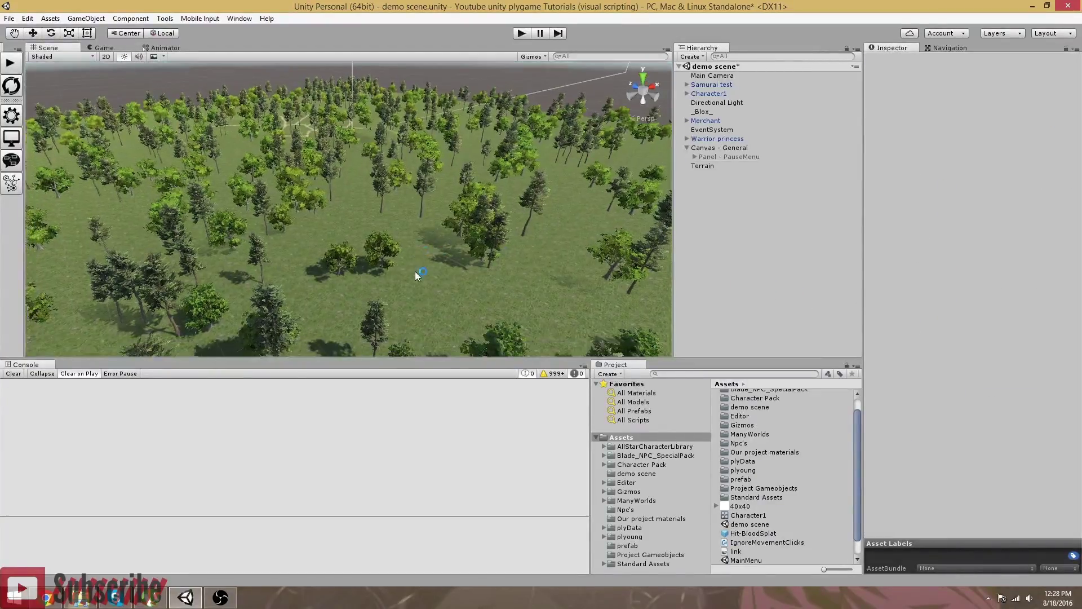
scroll(431, 259, "down", 6)
scroll(432, 259, "down", 5)
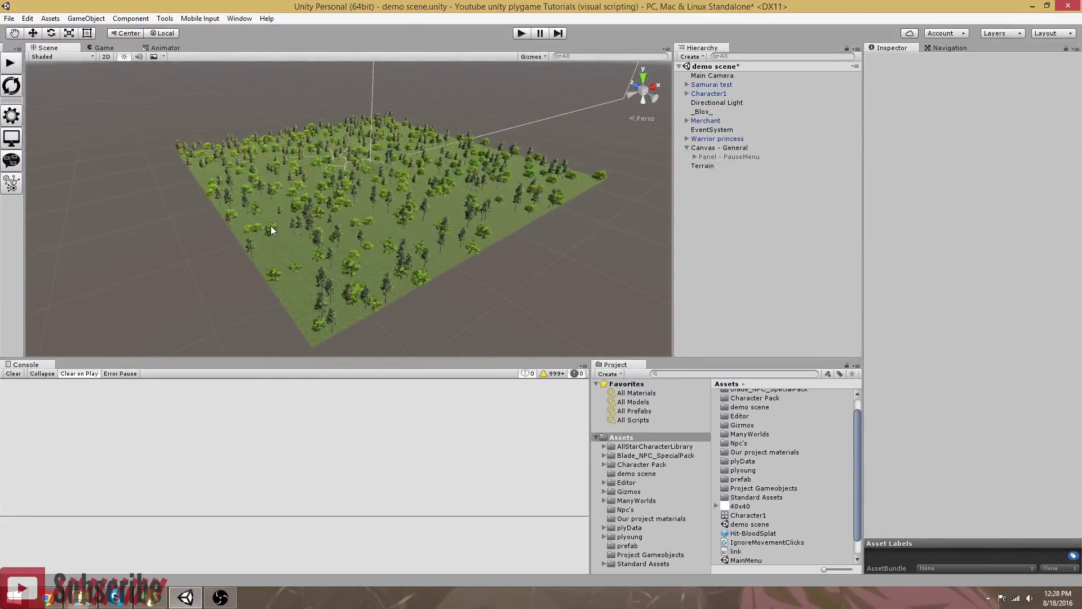
Select the terrain again and set its Tree Distance to 500
left_click(707, 164)
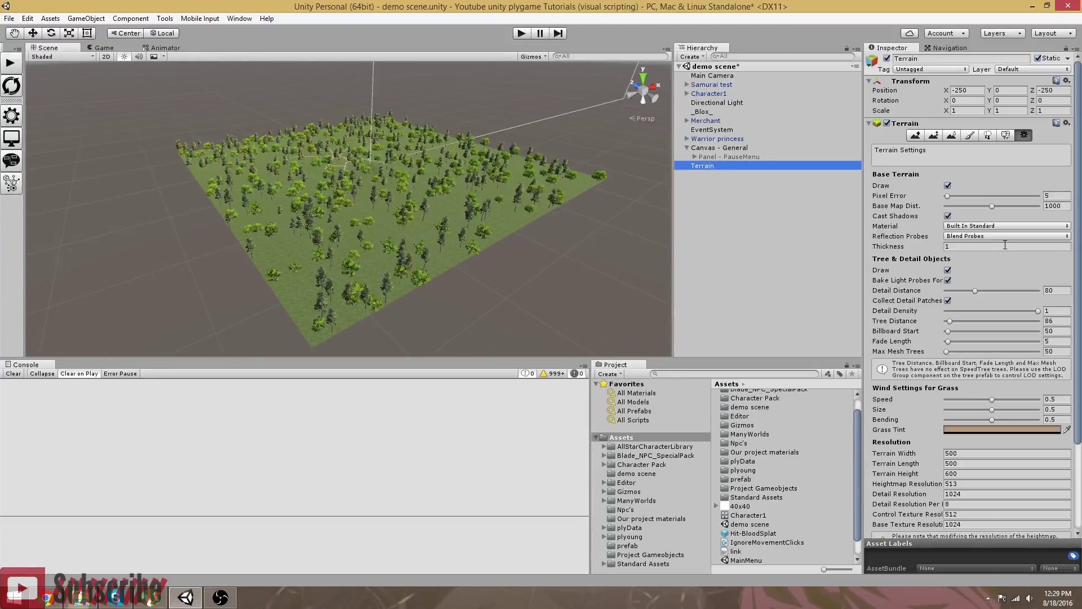
left_click(1048, 320)
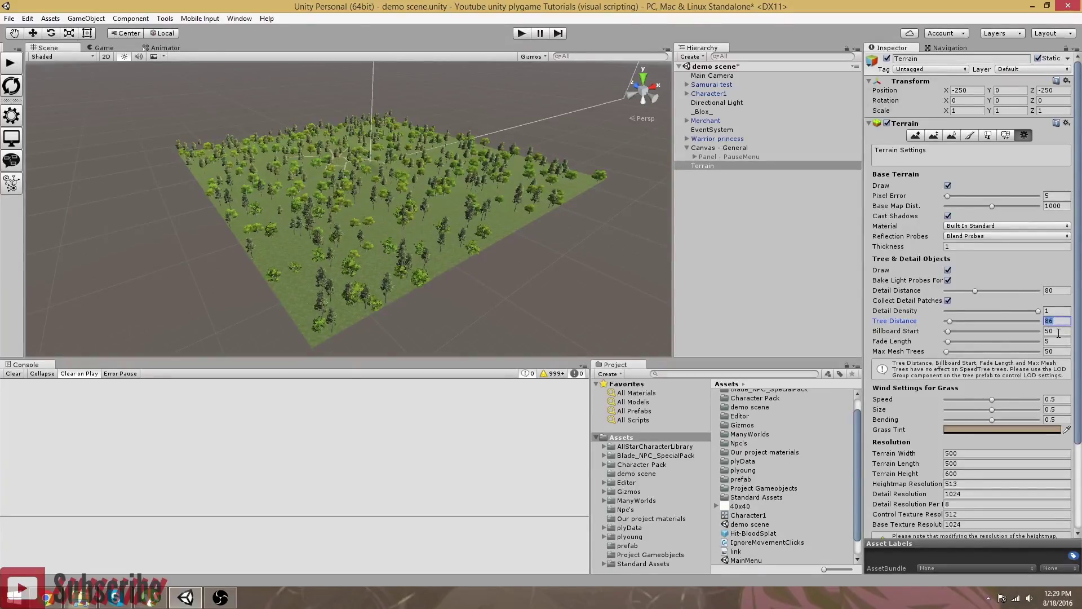
type("500")
Review the terrain's remaining settings, from Max Mesh Trees through grass wind and resolution to the Terrain Collider, and deselect the terrain
left_click(1057, 352)
scroll(1056, 403, "down", 3)
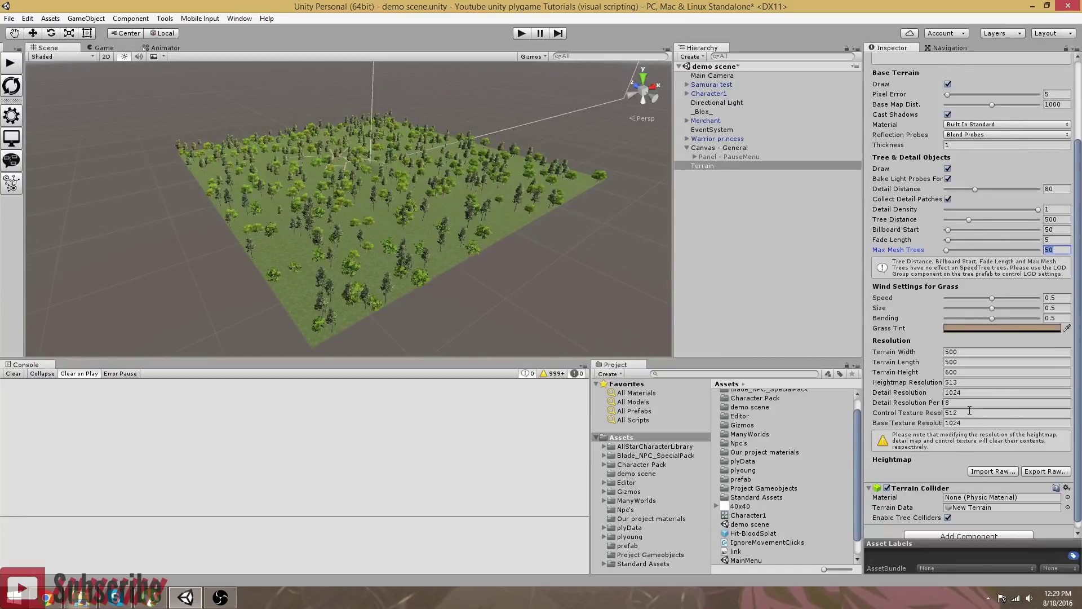
scroll(956, 406, "up", 1)
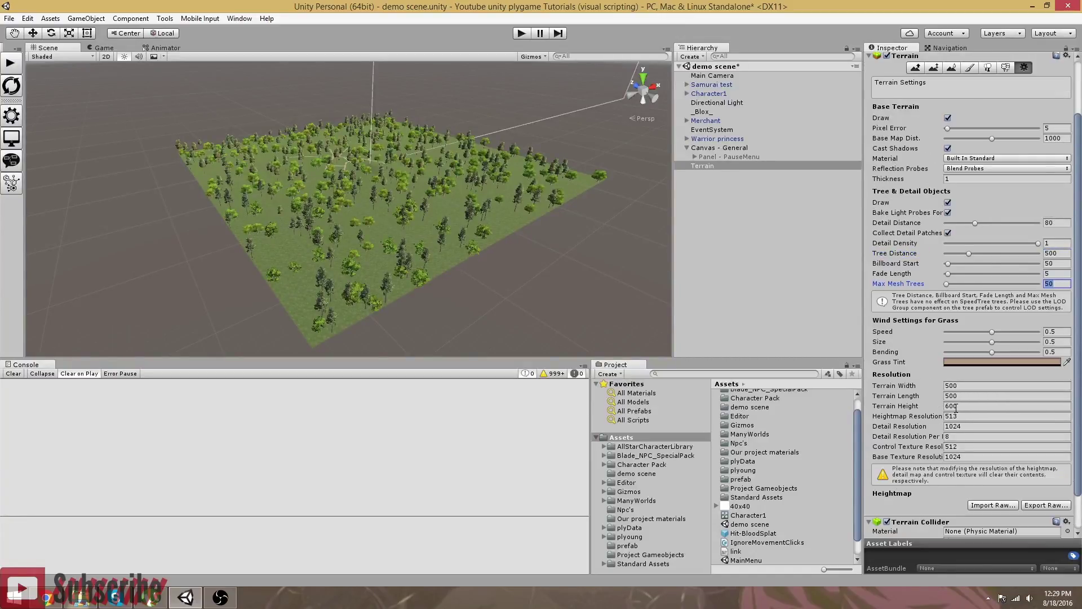
scroll(956, 407, "up", 2)
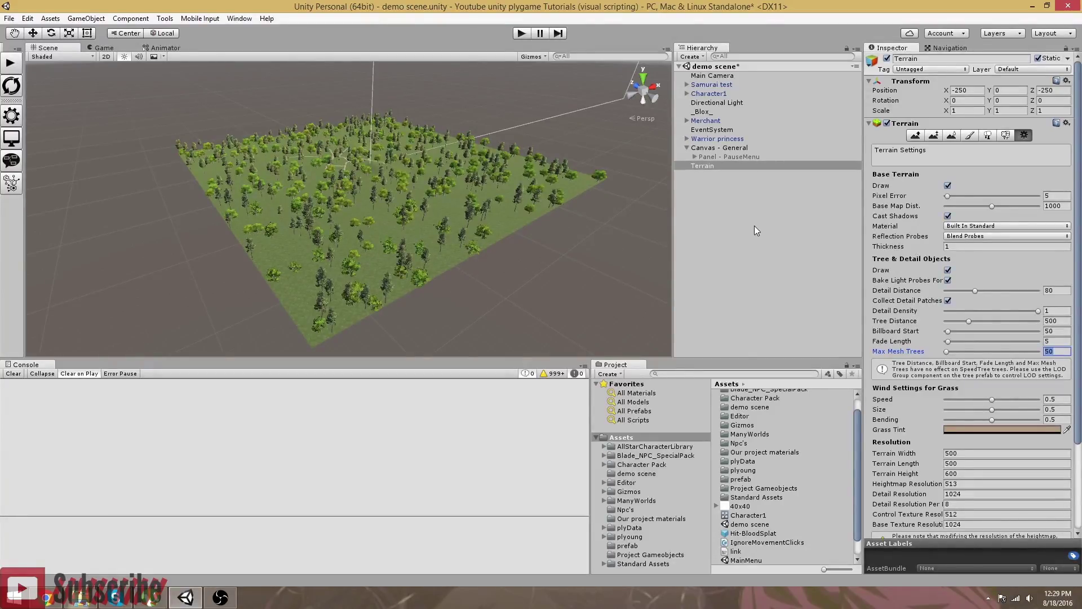
scroll(918, 476, "down", 3)
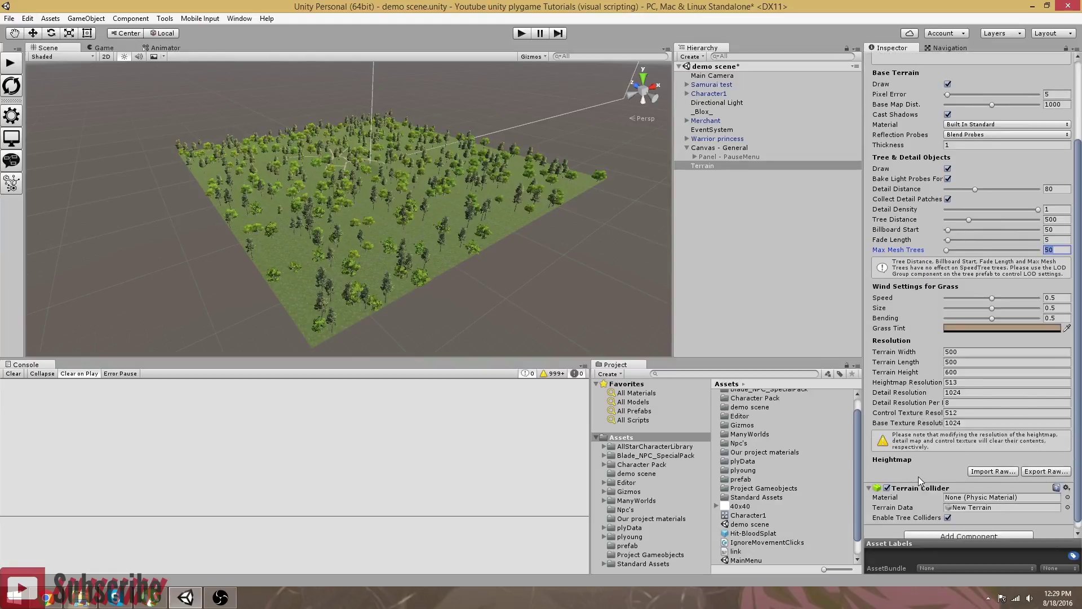
scroll(919, 475, "up", 1)
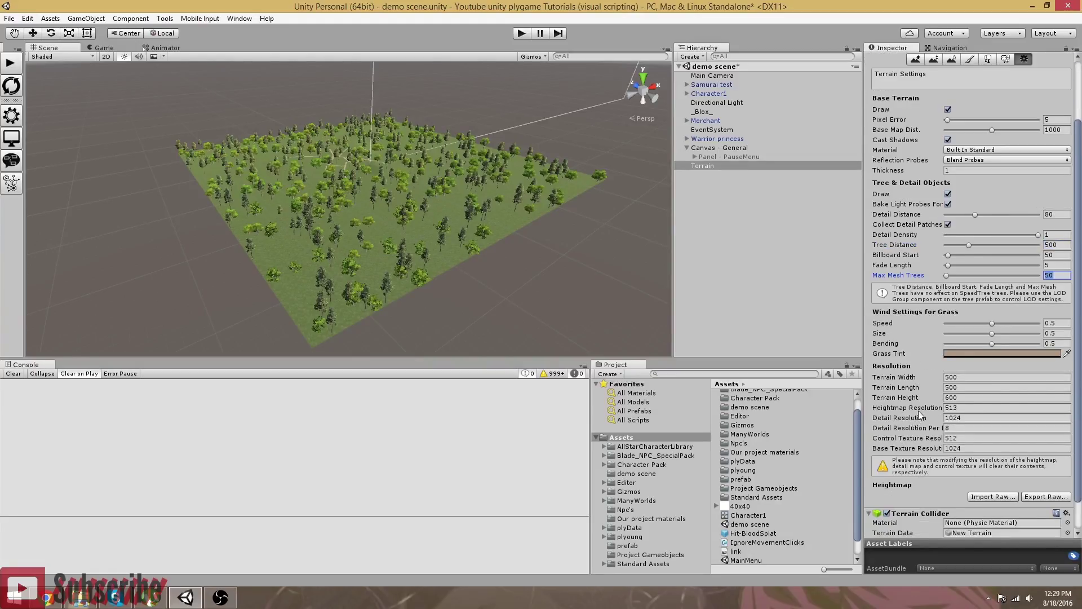
scroll(918, 410, "up", 1)
scroll(919, 410, "up", 1)
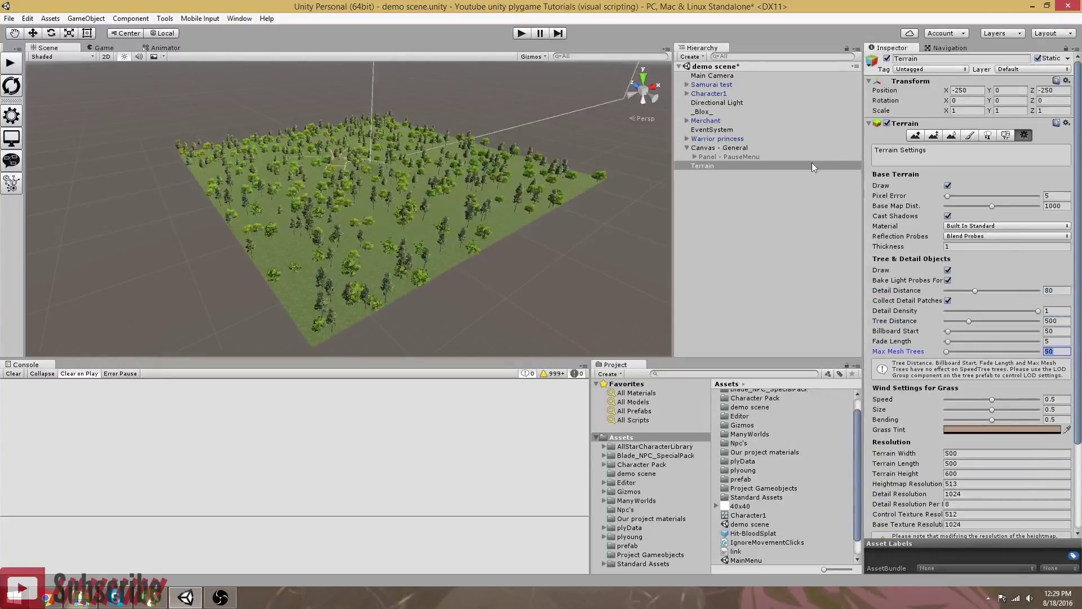
left_click(751, 218)
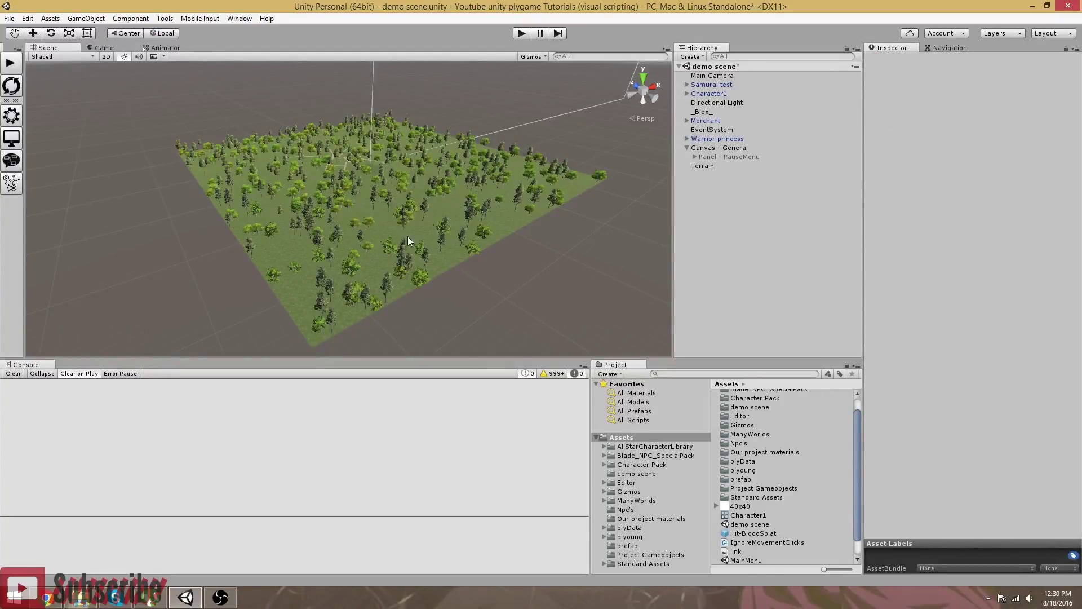
Focus on the lawn near the warrior princess and create an empty game object at the top level of the scene
scroll(407, 231, "up", 10)
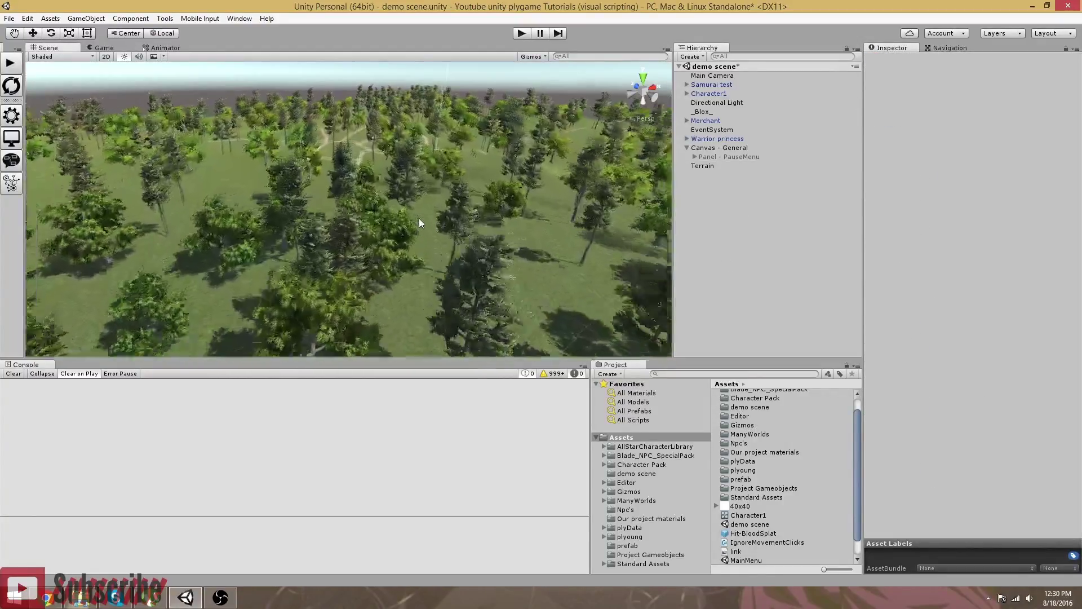
scroll(419, 223, "up", 10)
right_click_drag(434, 266, 384, 263)
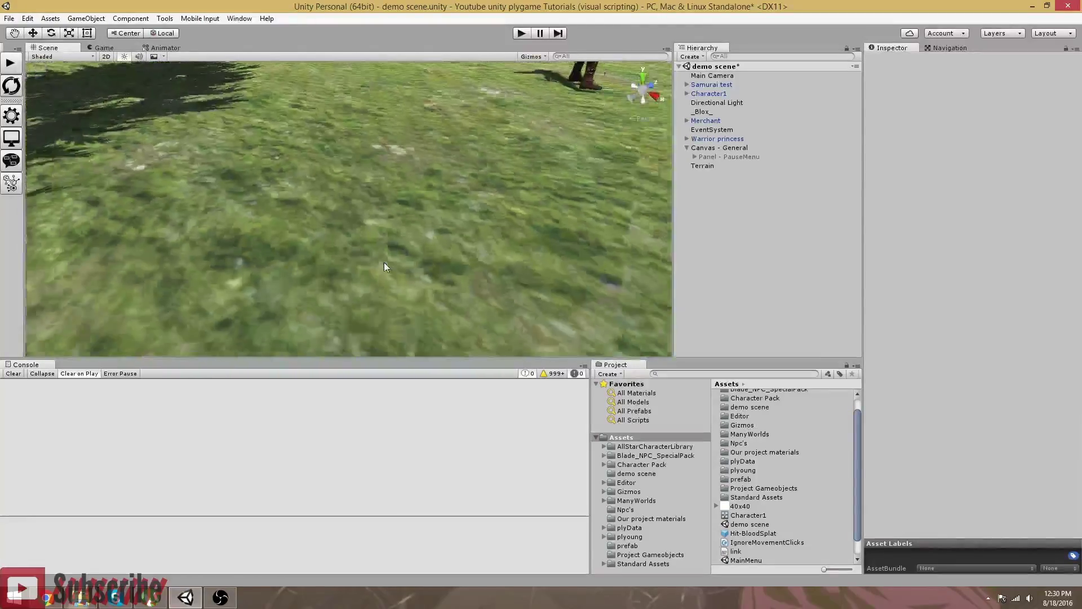
scroll(411, 241, "down", 8)
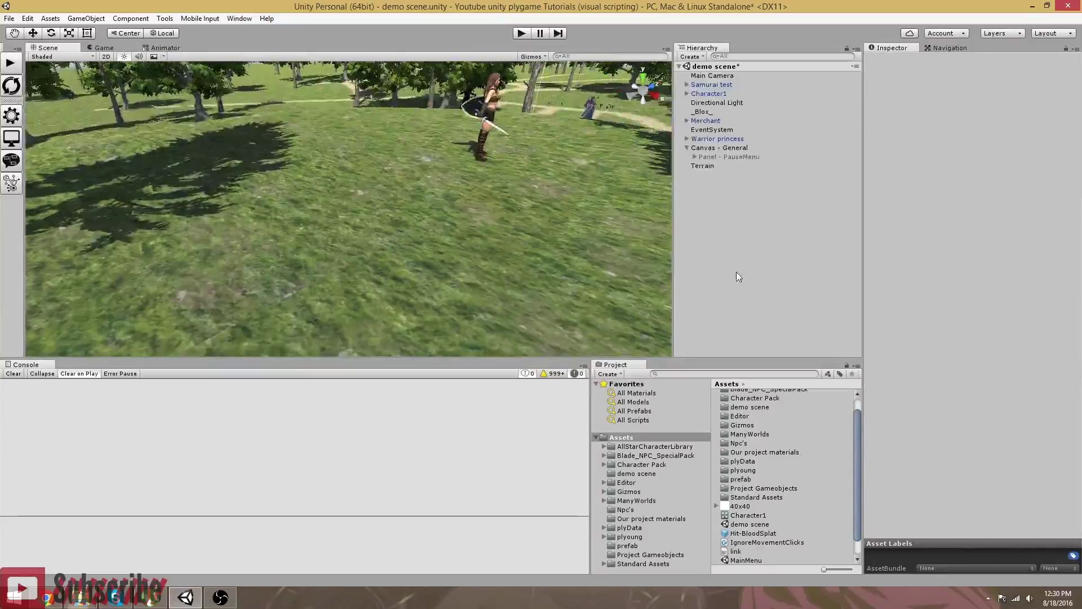
right_click(728, 219)
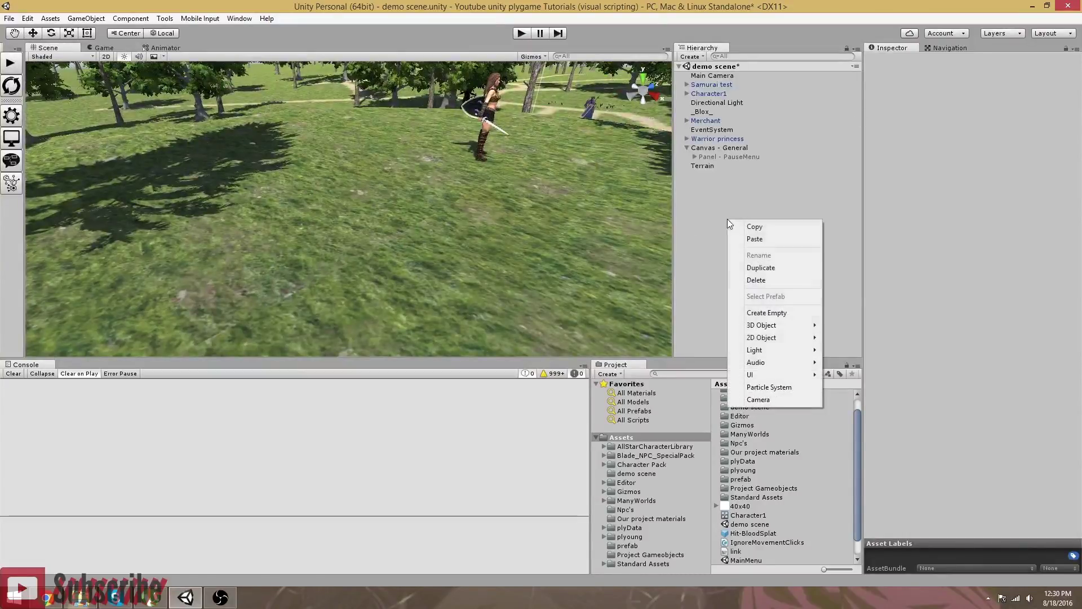
left_click(762, 317)
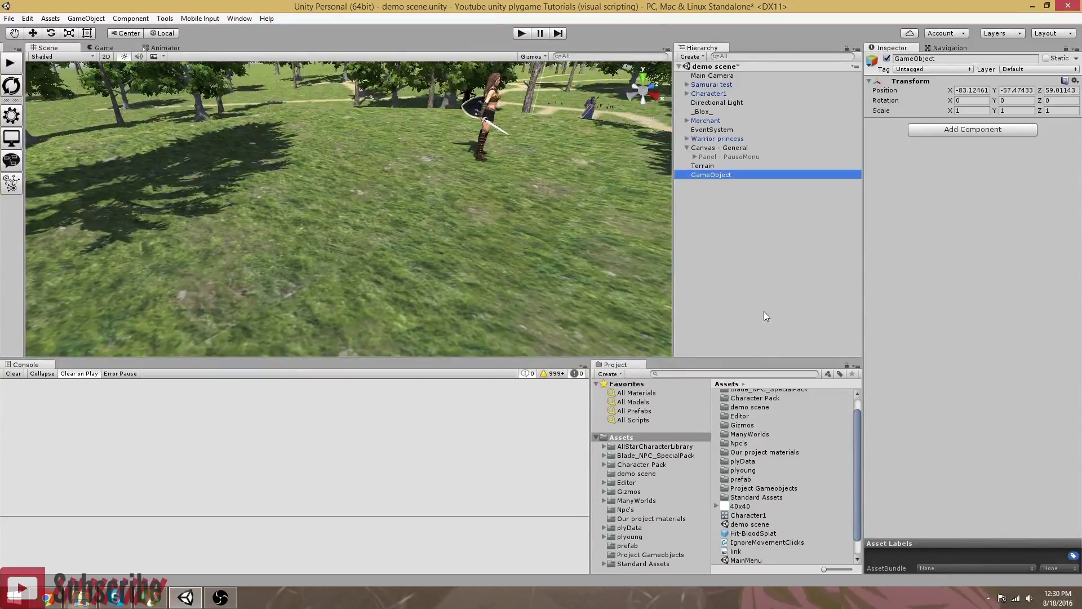
Rename the new empty game object as Small Potion
left_click(949, 59)
key("BackSpace")
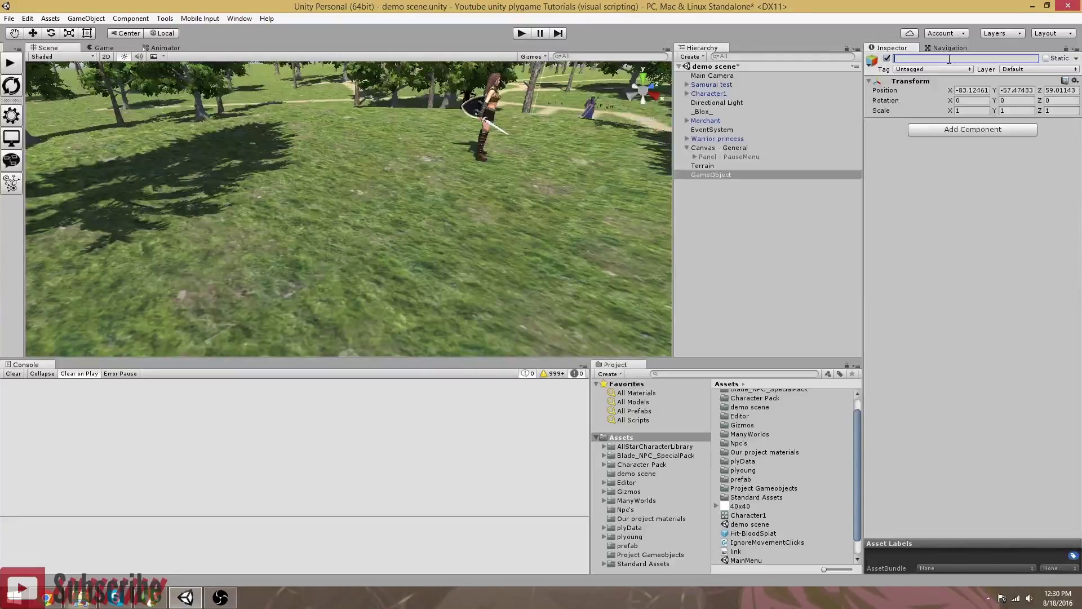
type("Small potion")
left_click(920, 58)
left_click(942, 57)
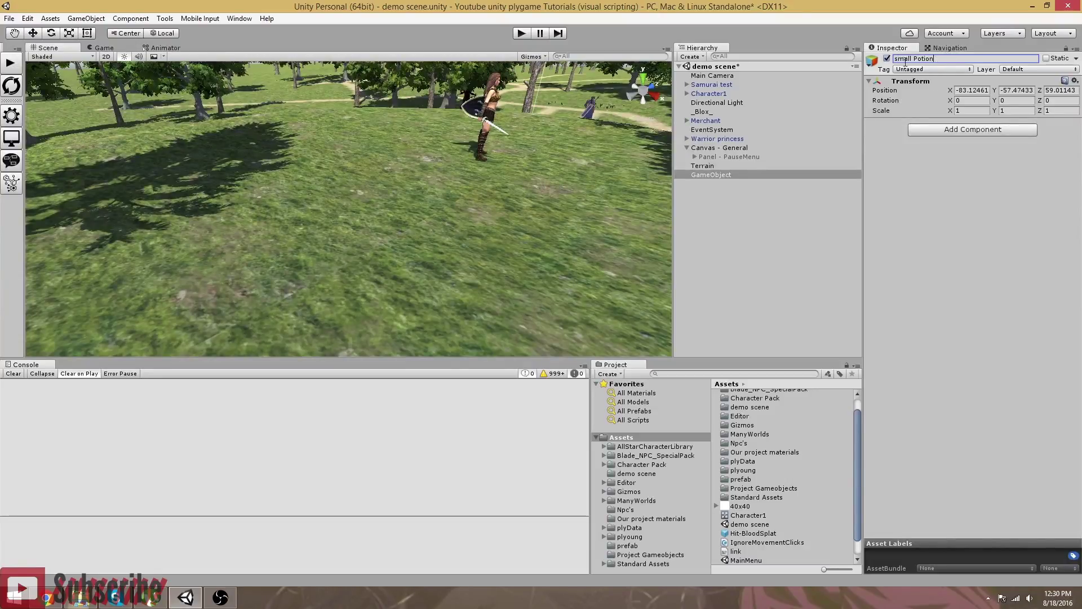
key("BackSpace")
type("S")
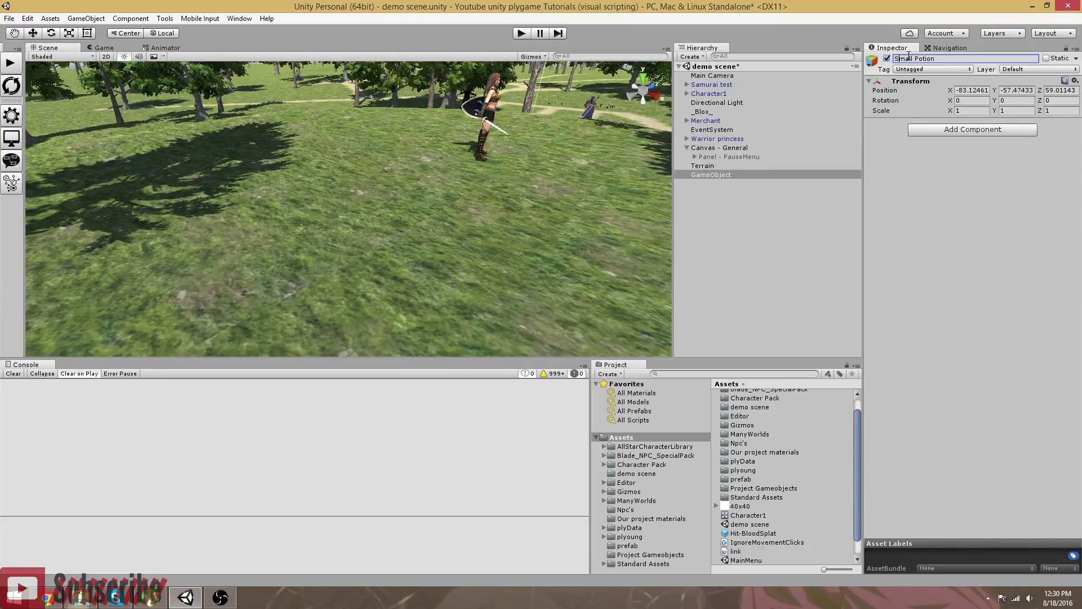
left_click(946, 59)
Add a 3D cube as a child of the Small Potion object
right_click(706, 175)
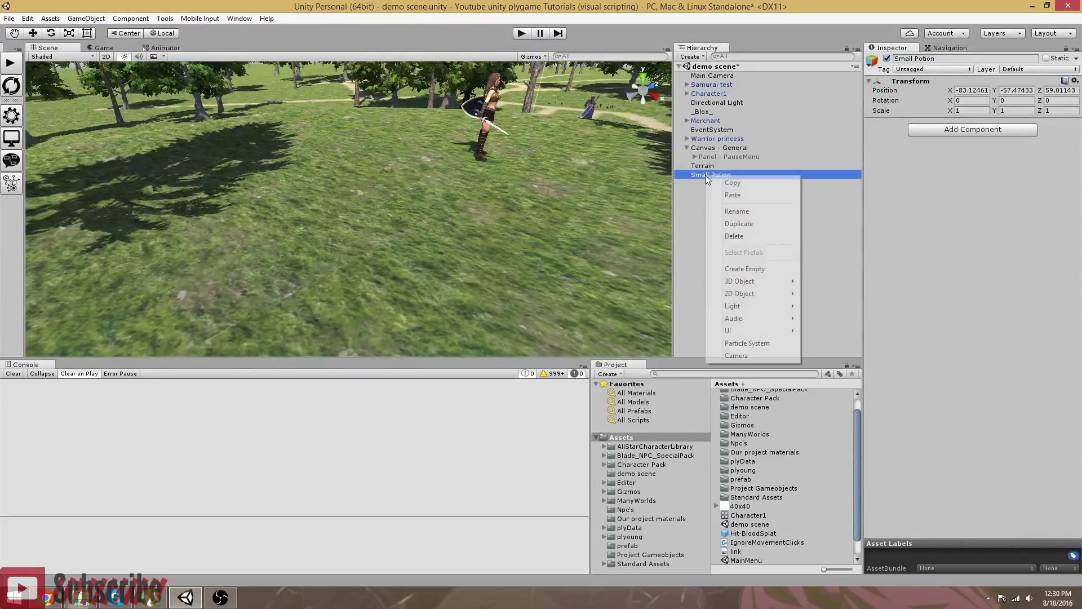
mouse_move(750, 280)
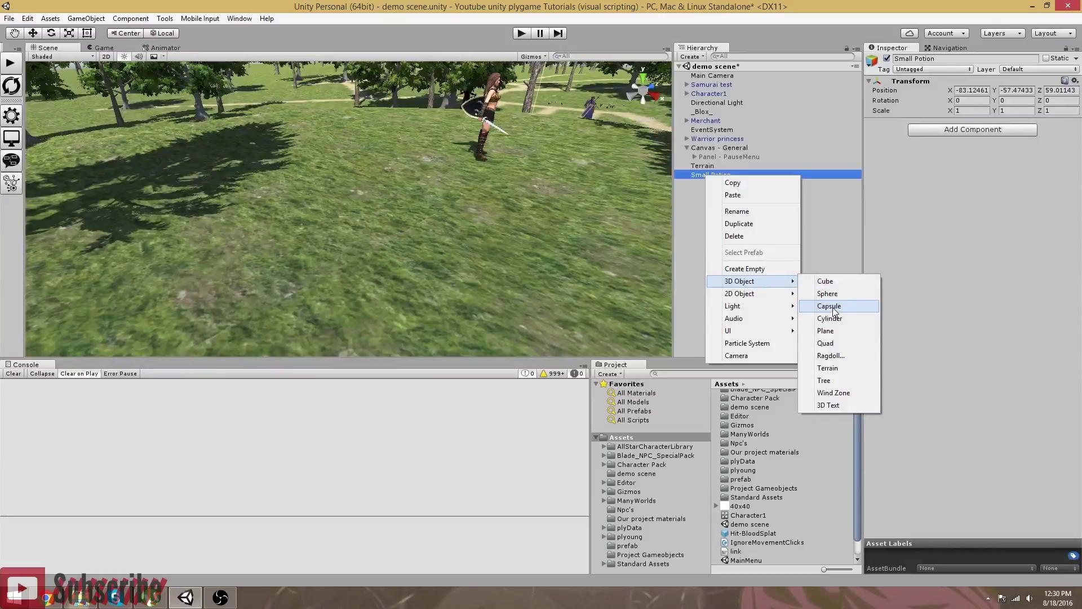
left_click(830, 282)
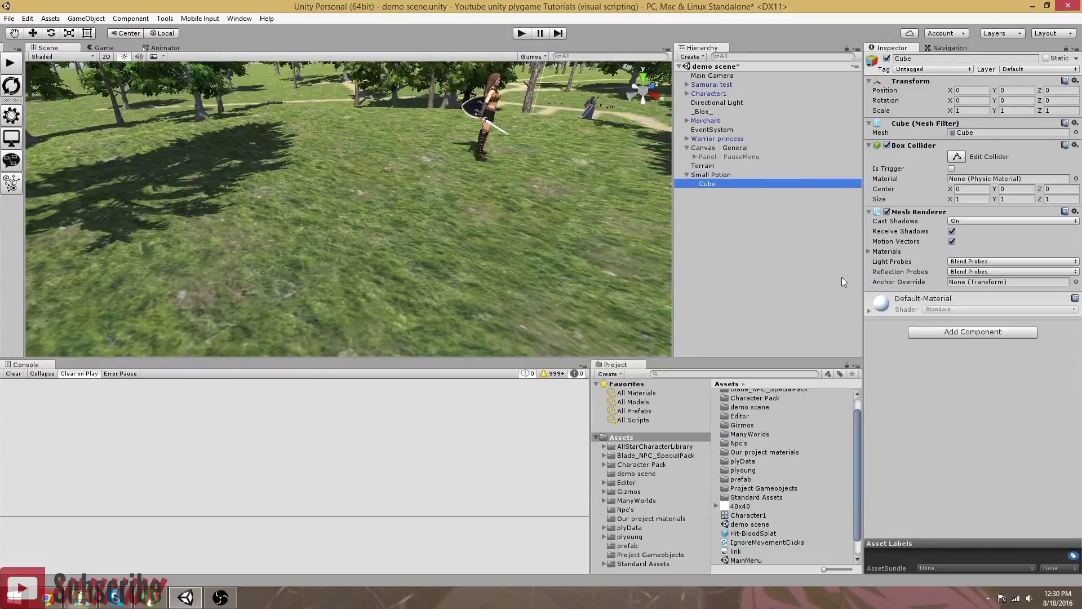
Align the Small Potion object with the scene view over the lawn near the warrior princess and frame it
left_click(704, 175)
right_click_drag(525, 186, 550, 261)
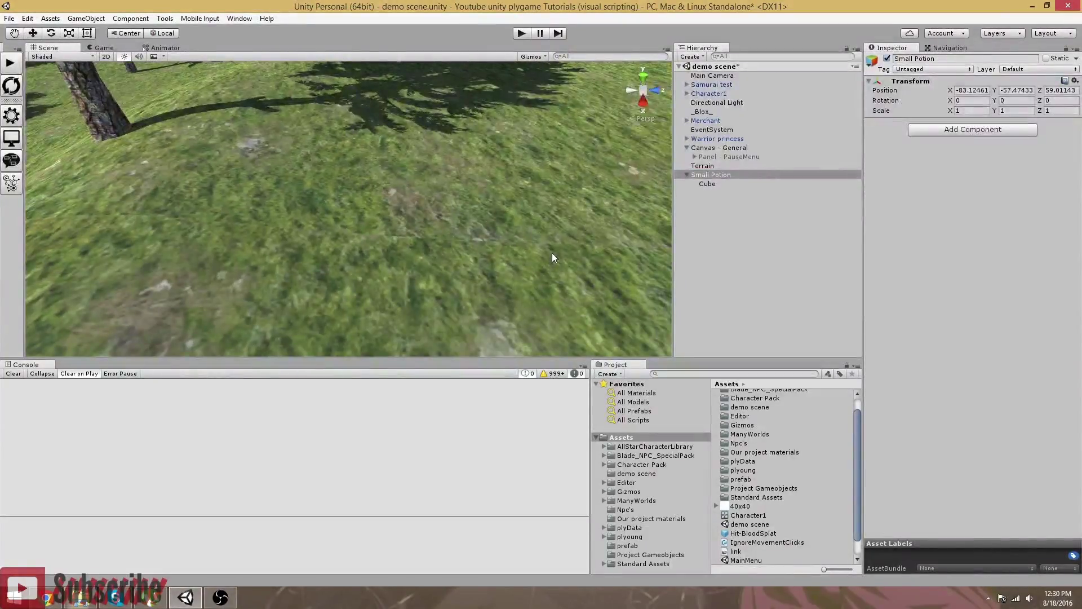
key("ctrl+shift+f")
key("f")
right_click_drag(382, 223, 391, 233)
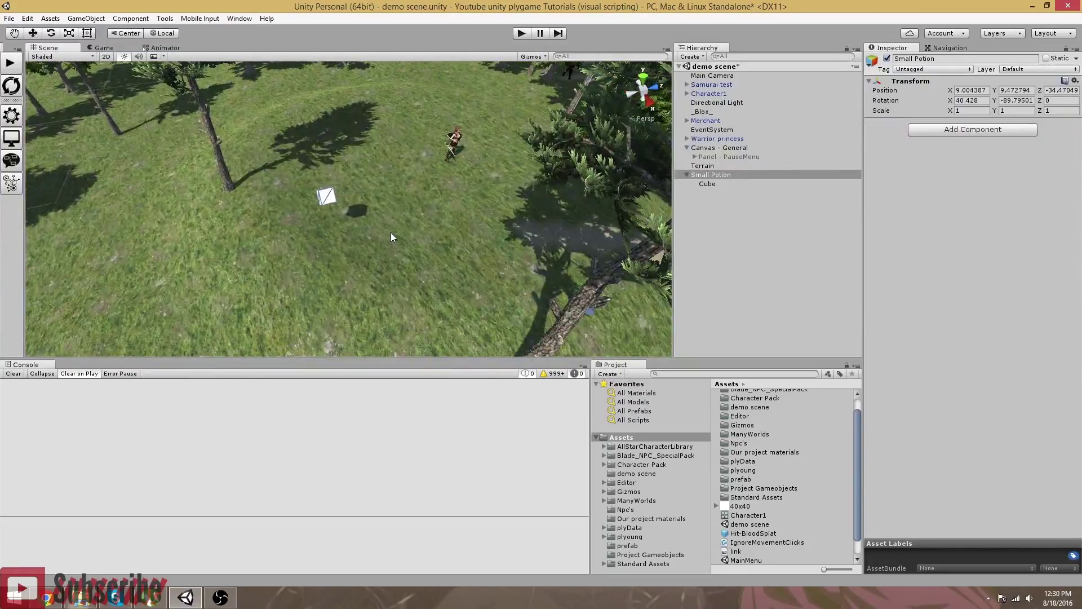
scroll(391, 238, "up", 8)
right_click_drag(417, 248, 327, 208)
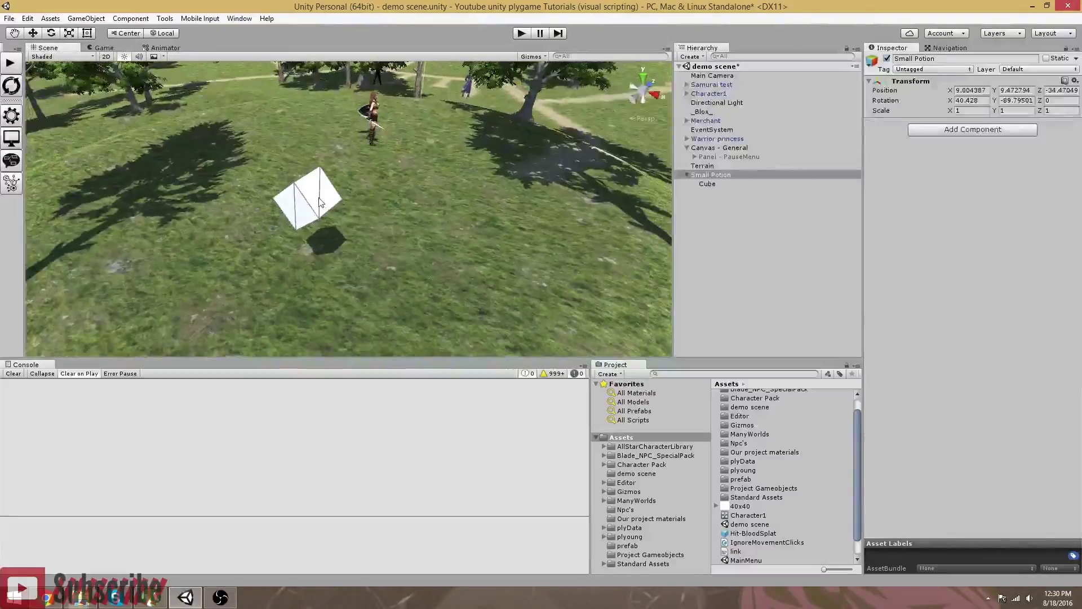
Reset the Small Potion object's X and Y rotation to 0
left_click(320, 204)
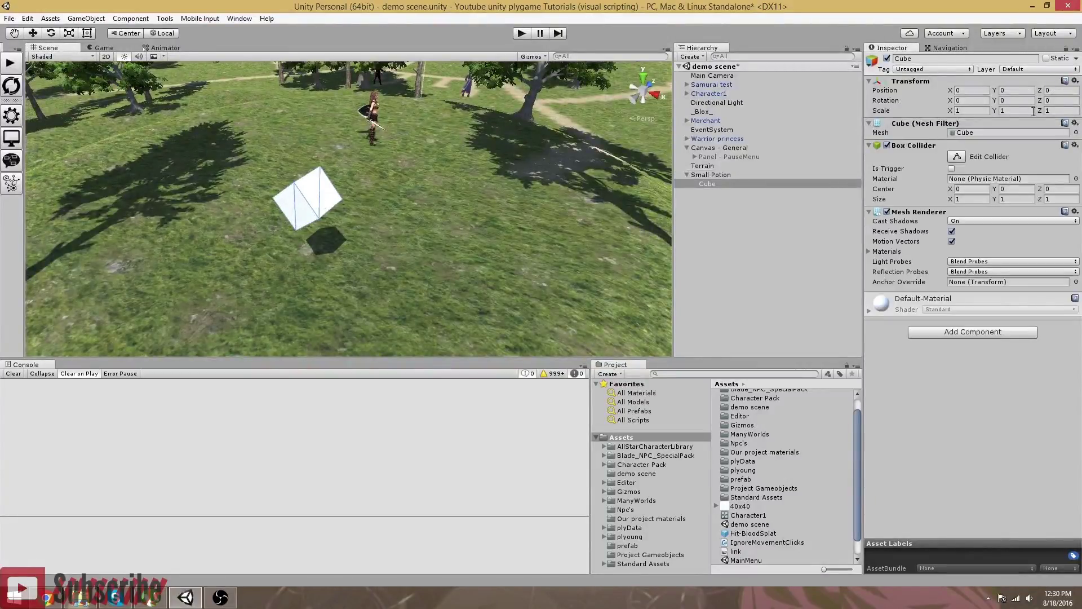
left_click(744, 174)
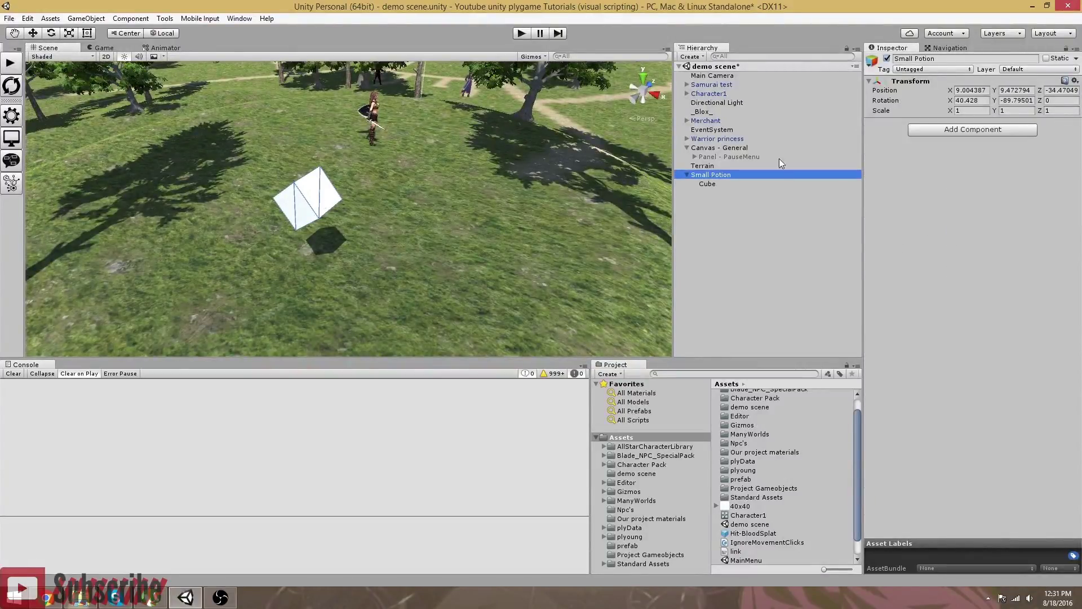
double_click(977, 100)
type("0")
left_click(1012, 100)
type("0")
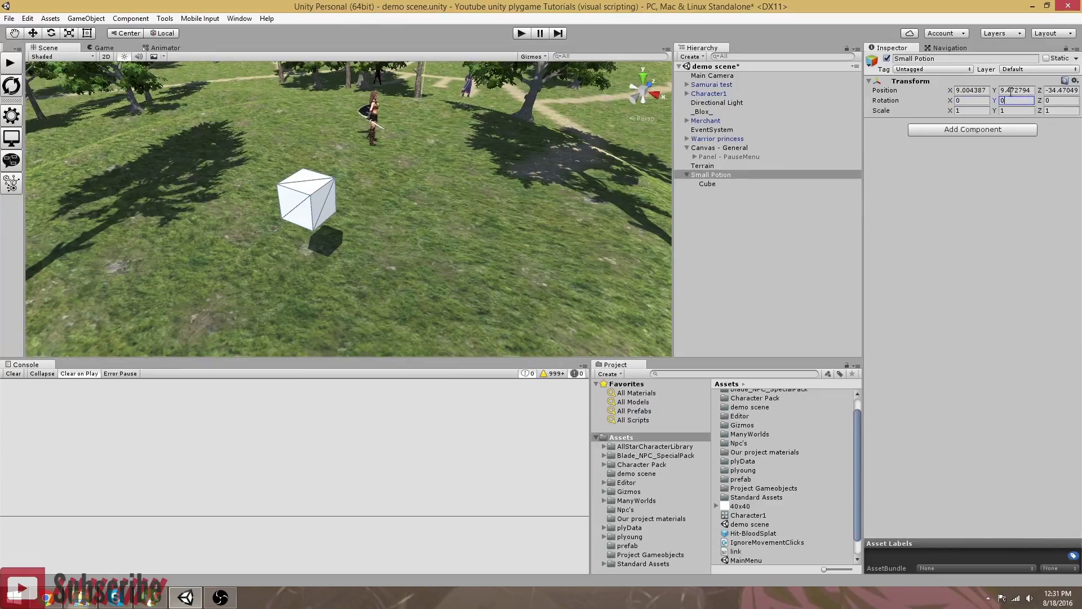
Create a new material named Small Potion Mat in the Assets folder for the cube
left_click(708, 184)
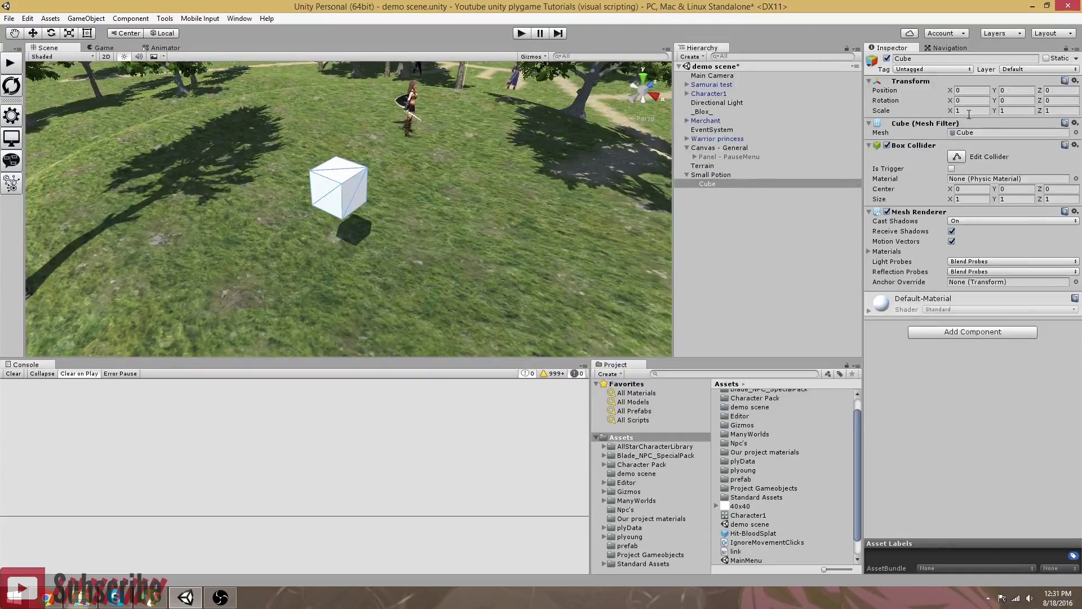
left_click(868, 311)
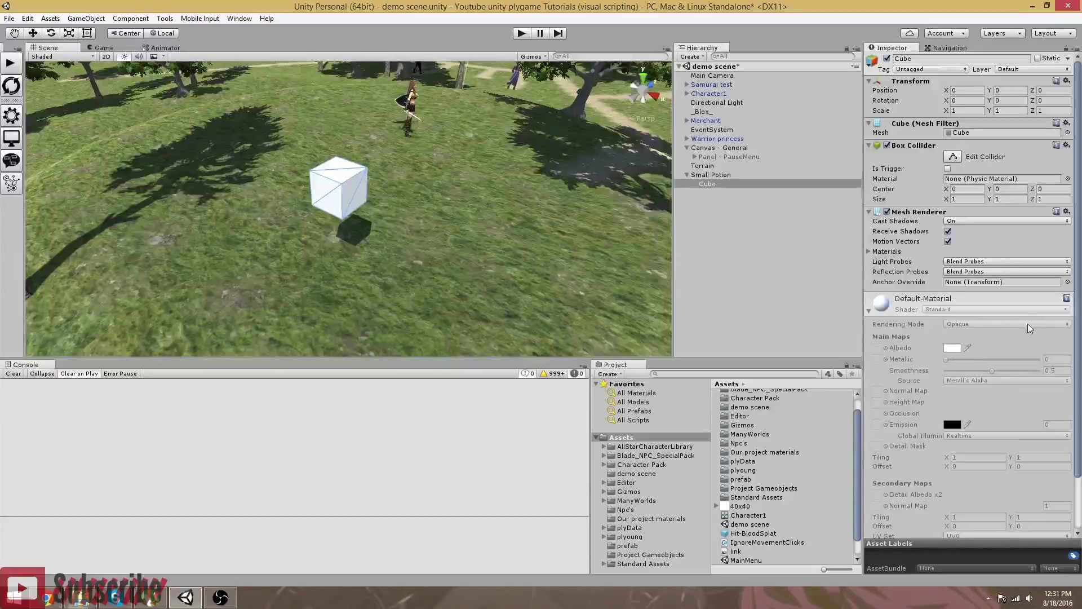
scroll(1028, 324, "down", 3)
right_click(621, 441)
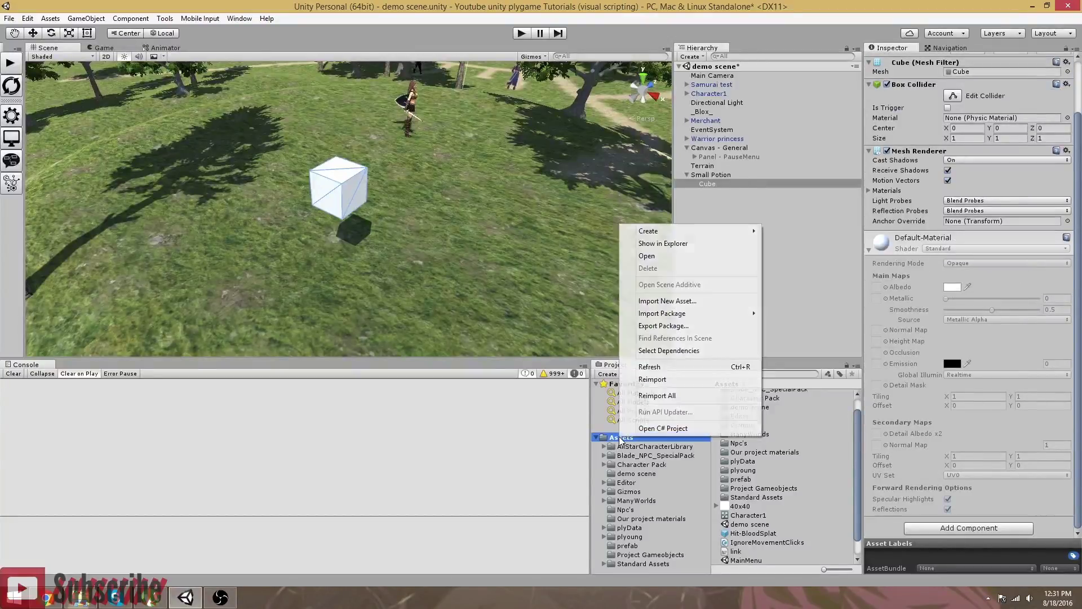
mouse_move(664, 233)
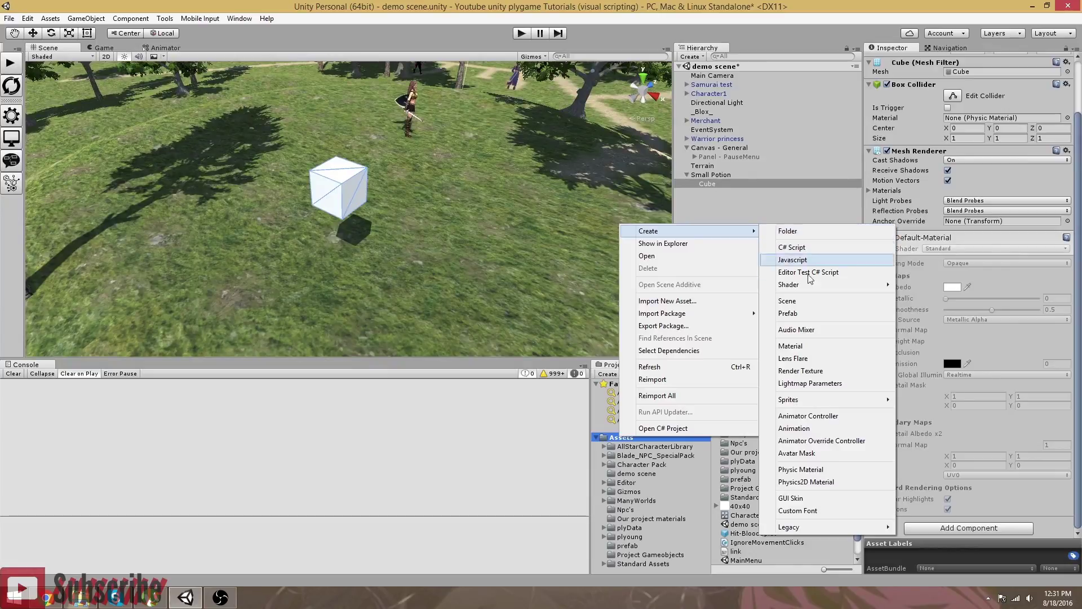
left_click(796, 346)
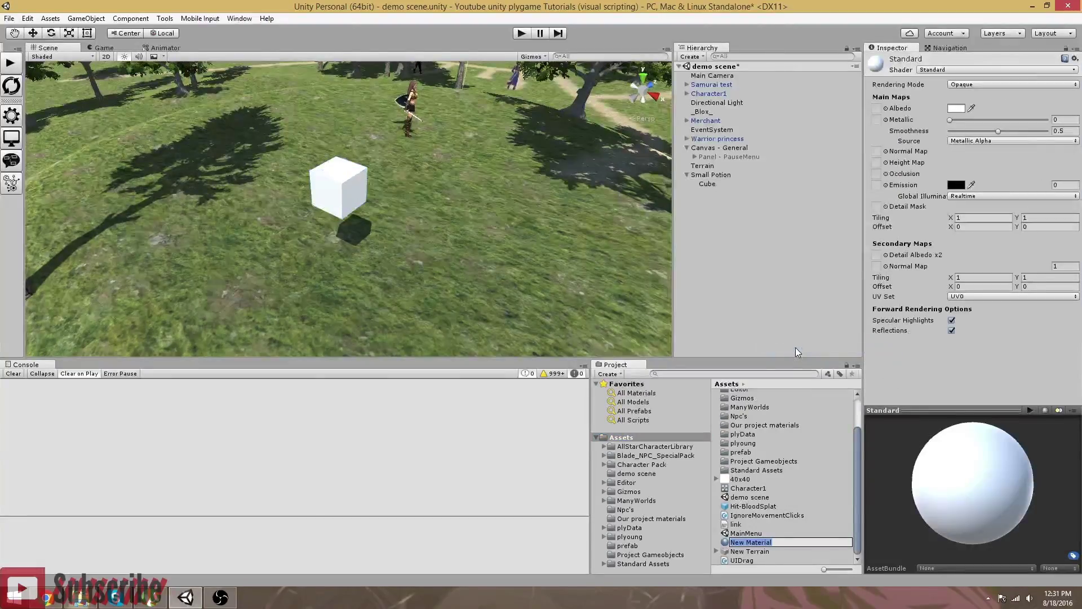
type("Small Potion Maty")
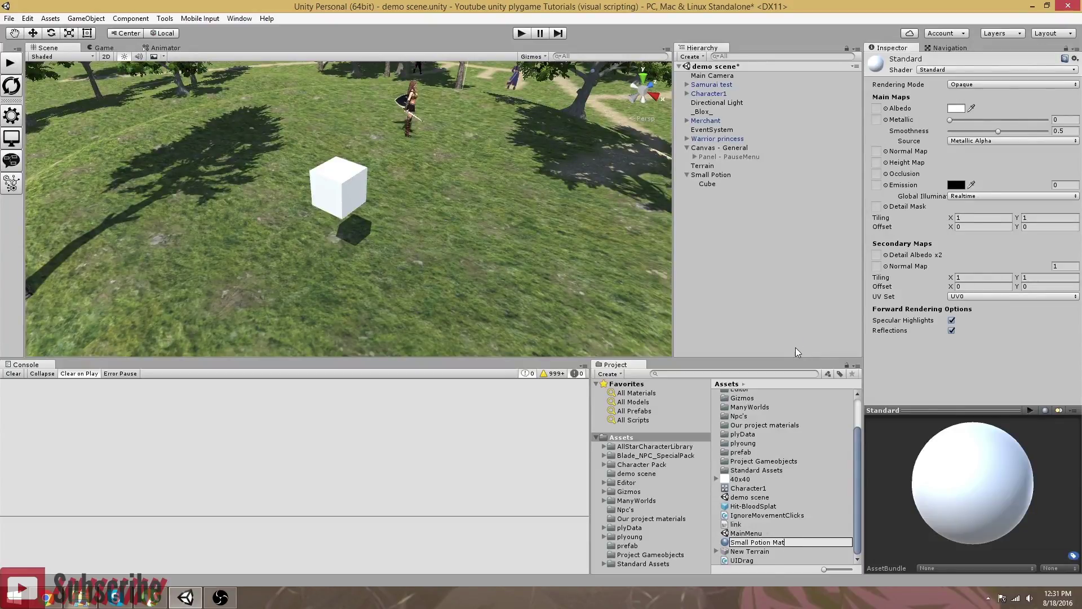
key("Return")
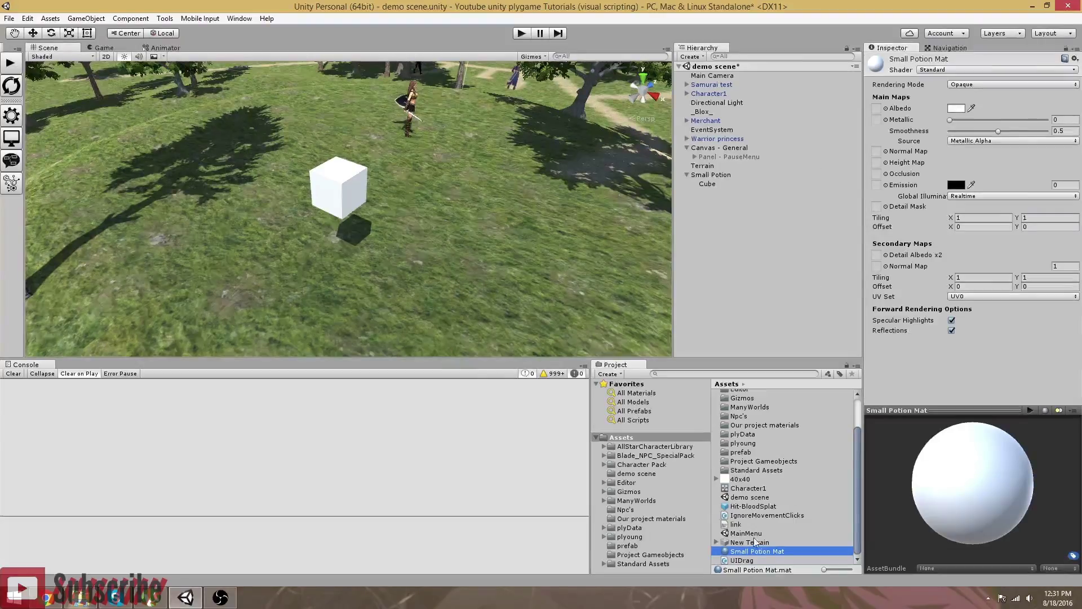
Apply Small Potion Mat to the cube and set the material's albedo colour to bright red
left_click_drag(741, 552, 334, 190)
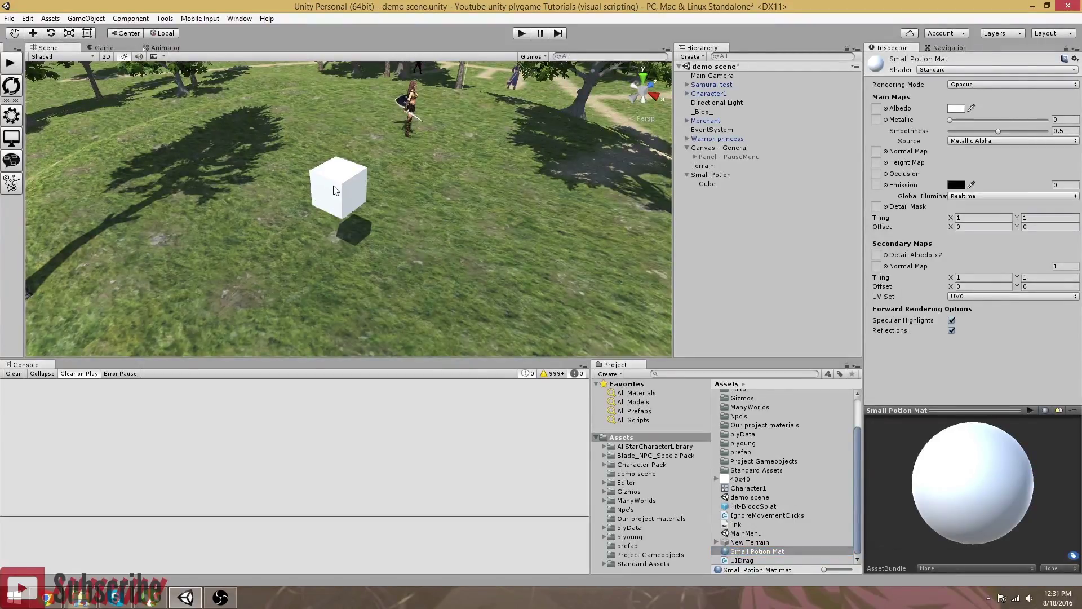
left_click(956, 110)
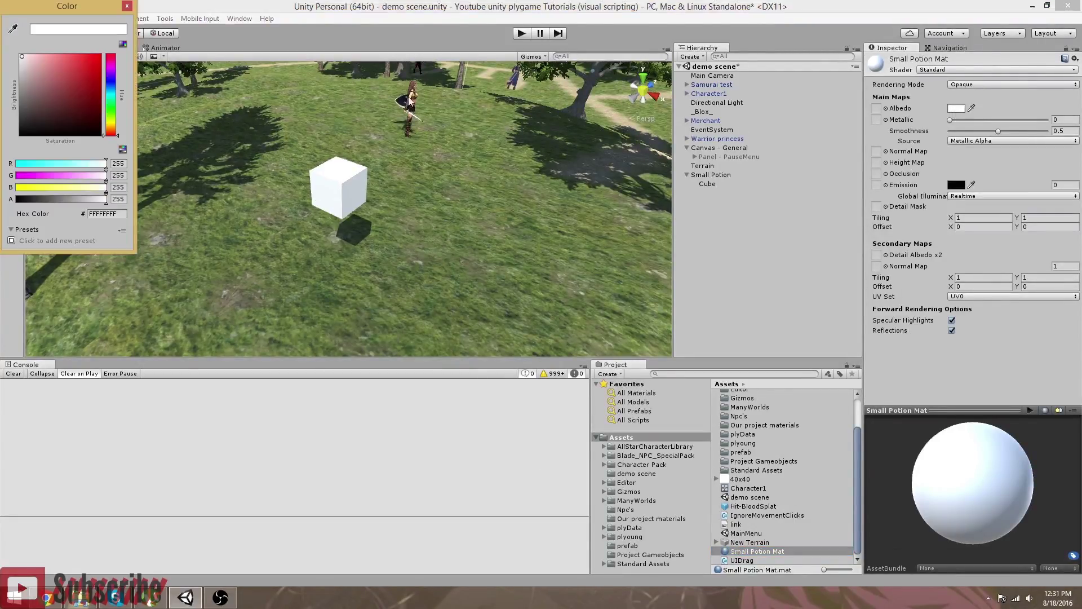
left_click(100, 56)
left_click(127, 5)
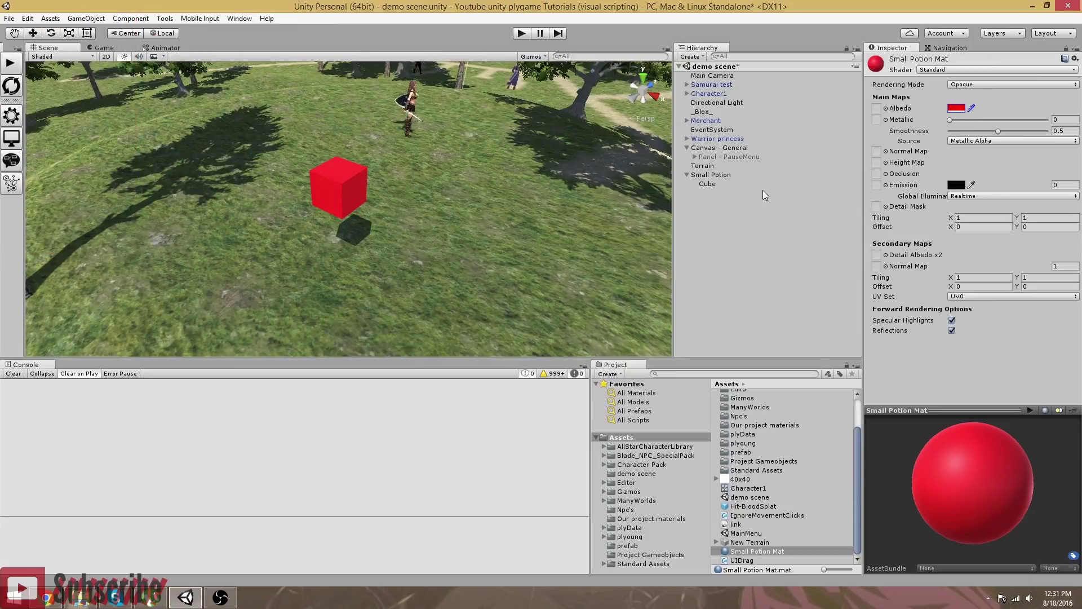
Add a second cube as a child of the red cube
left_click(707, 184)
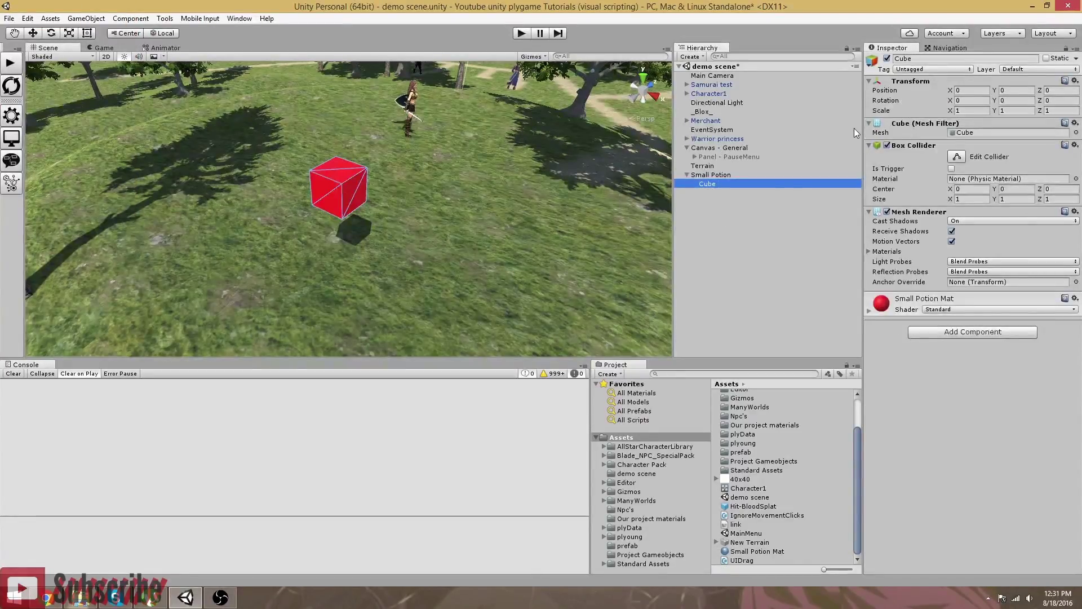
right_click(712, 188)
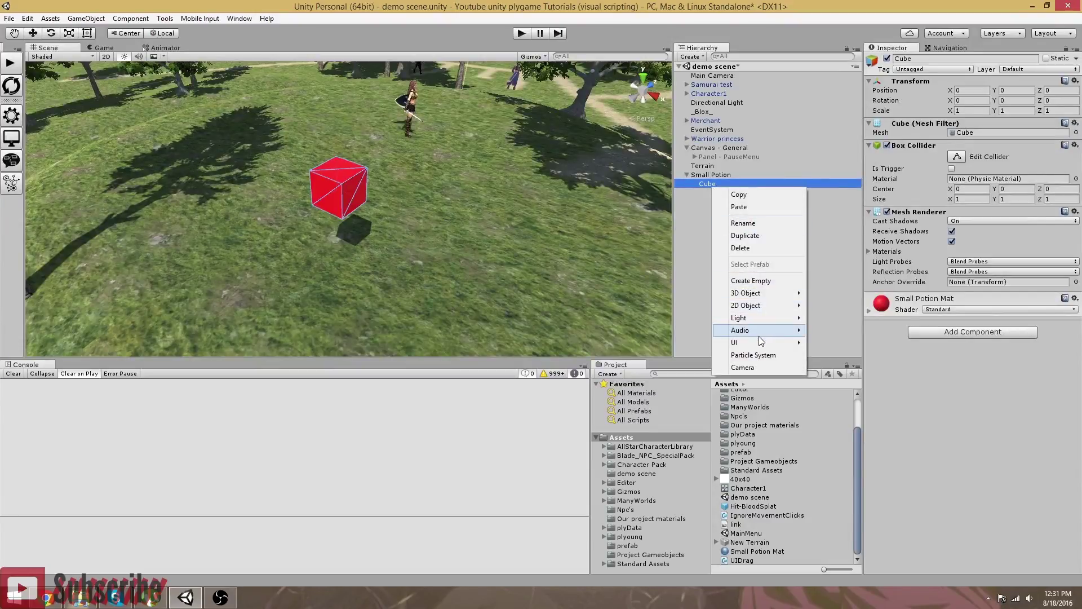
mouse_move(760, 293)
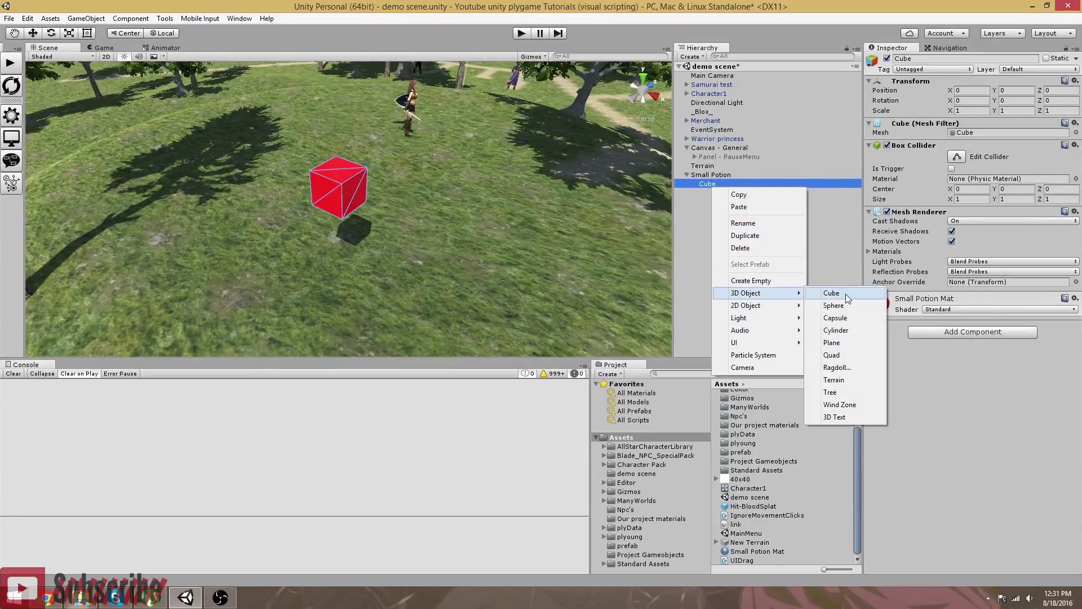
left_click(846, 293)
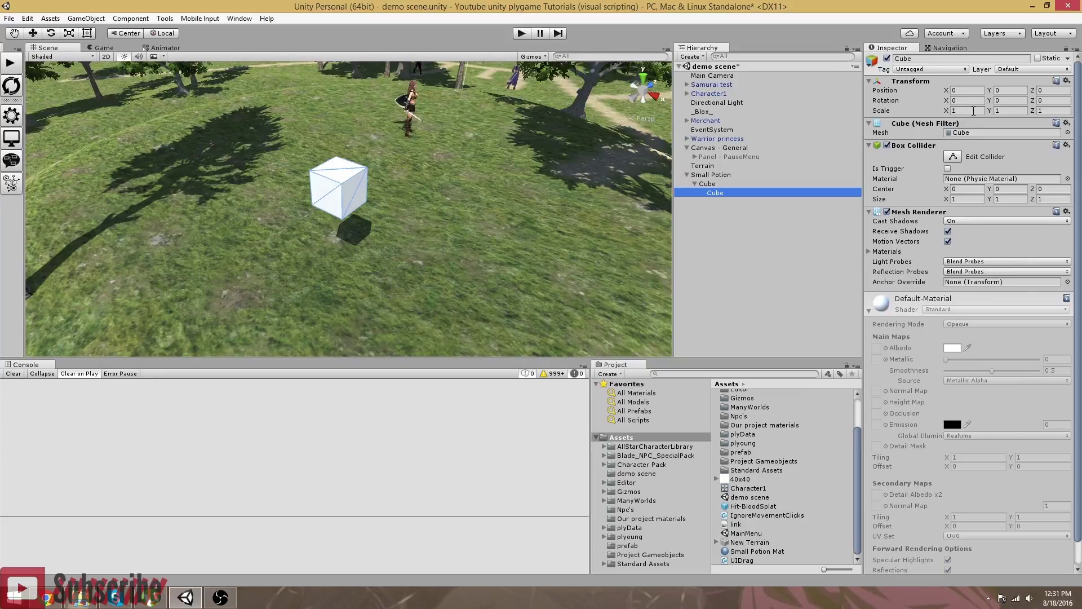
Scale the child cube uniformly to about 0.32 and raise it to a Y position of 0.52 as a bottle cap
left_click(69, 33)
left_click_drag(339, 187, 304, 194)
key("w")
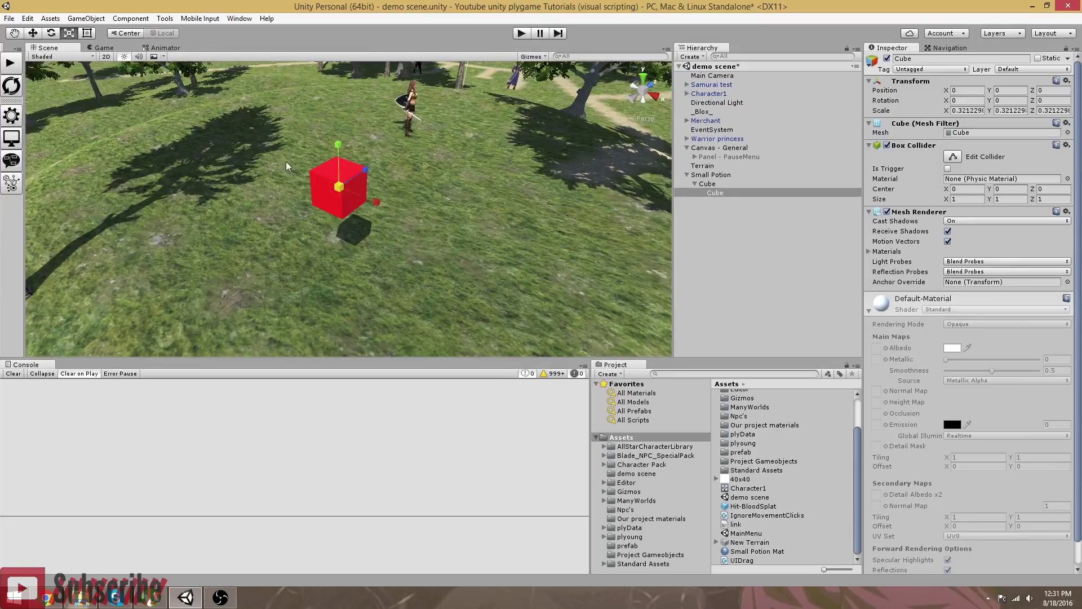
left_click(33, 32)
left_click_drag(337, 148, 346, 134)
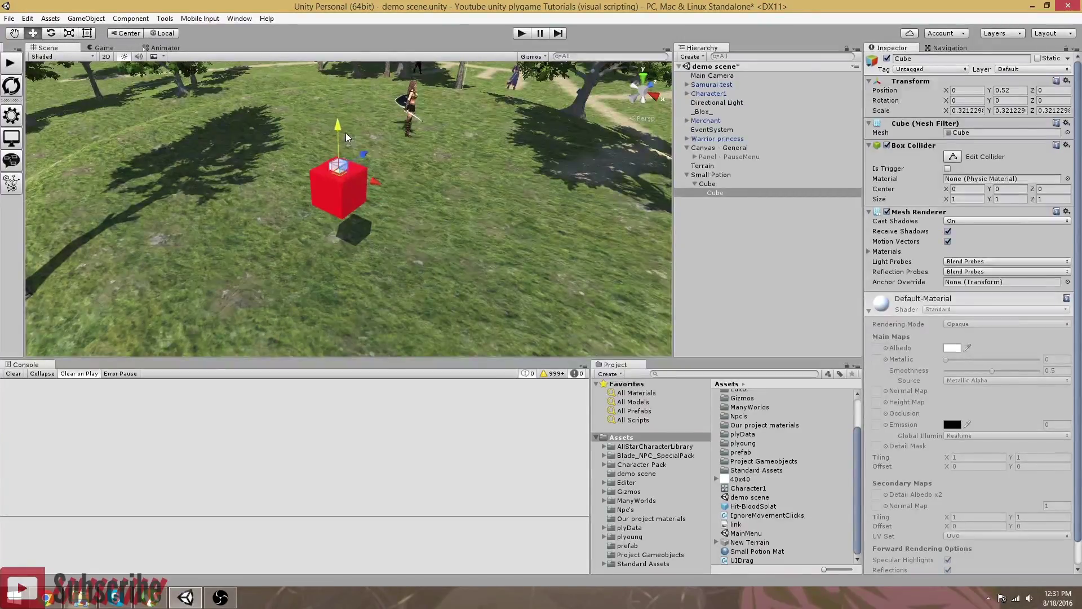
Scale the red parent cube into a slim bottle body of about 0.37 × 0.72 × 0.37
left_click(708, 184)
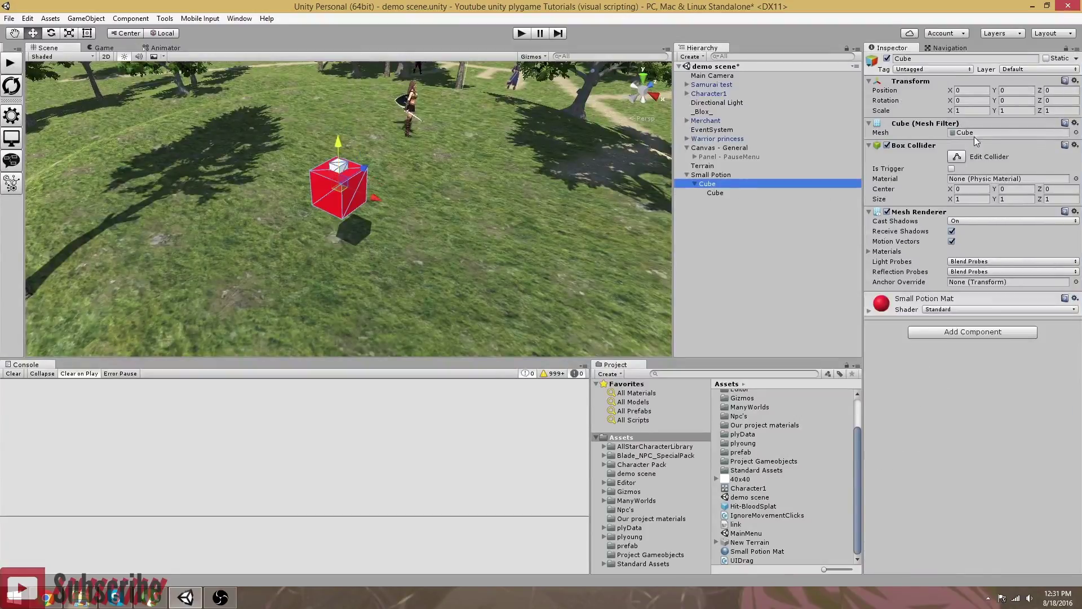
left_click(69, 33)
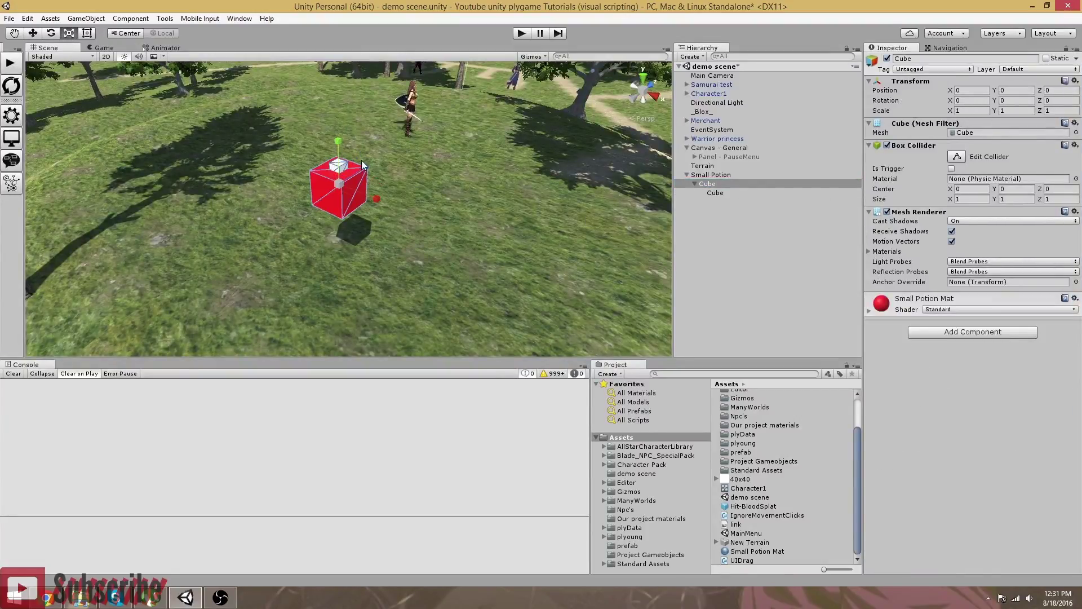
left_click_drag(338, 186, 337, 120)
left_click_drag(338, 184, 397, 226)
scroll(401, 227, "up", 5)
scroll(402, 229, "down", 5)
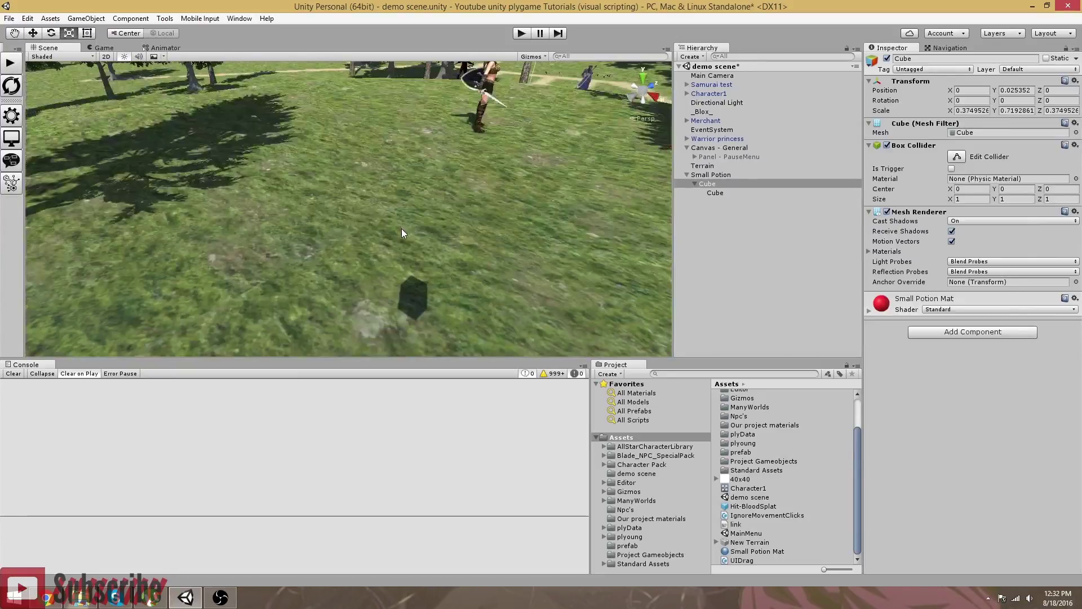
left_click(367, 218)
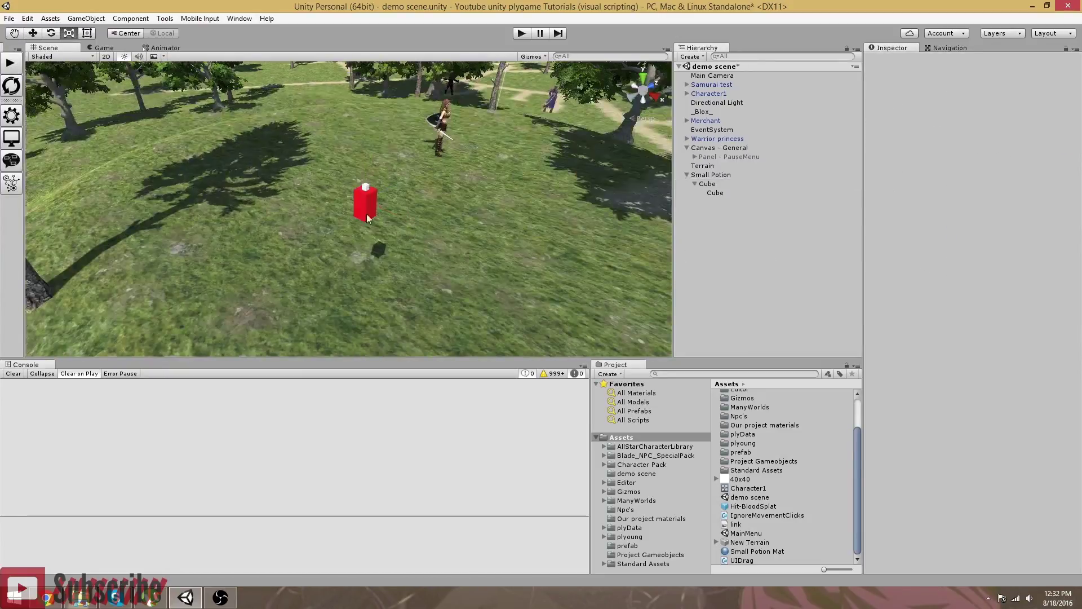
right_click_drag(367, 218, 381, 221)
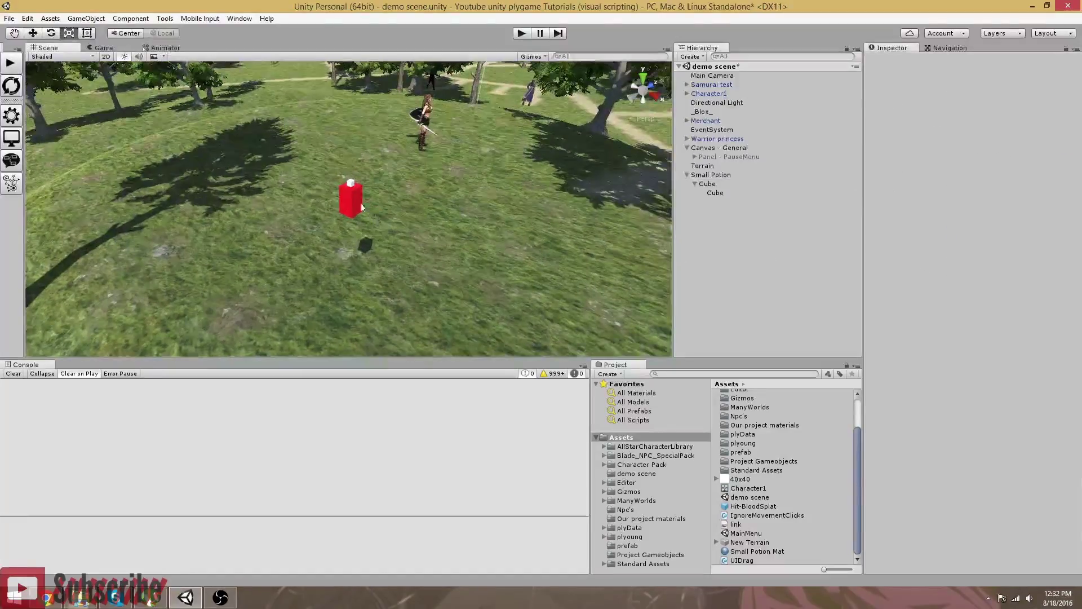
Collapse the red parent cube's hierarchy and rename that cube as Held Art
left_click(712, 185)
left_click(711, 176)
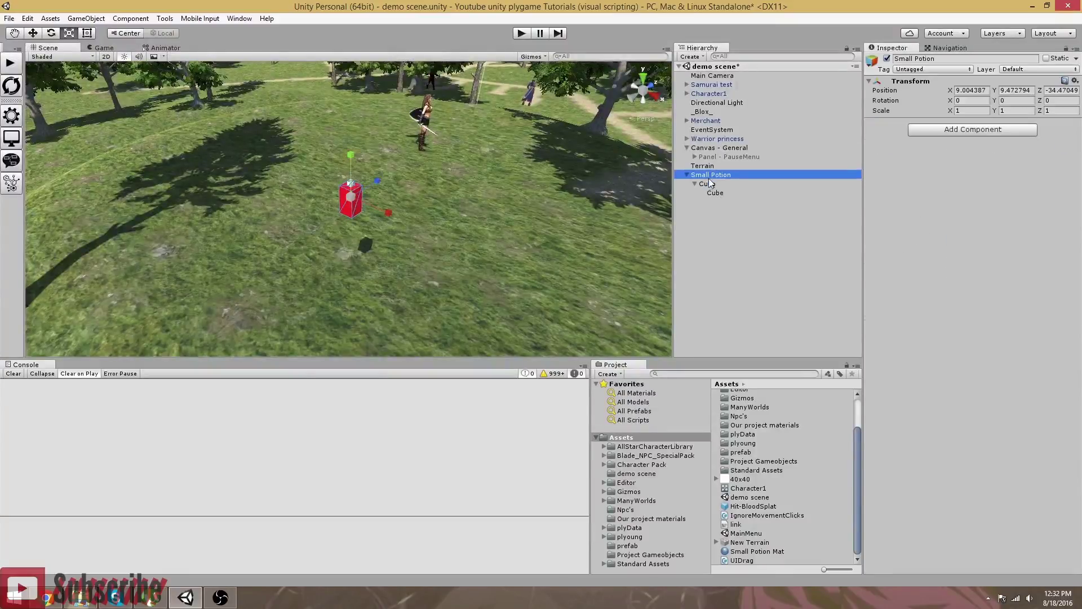
left_click(695, 184)
left_click(710, 185)
left_click(933, 58)
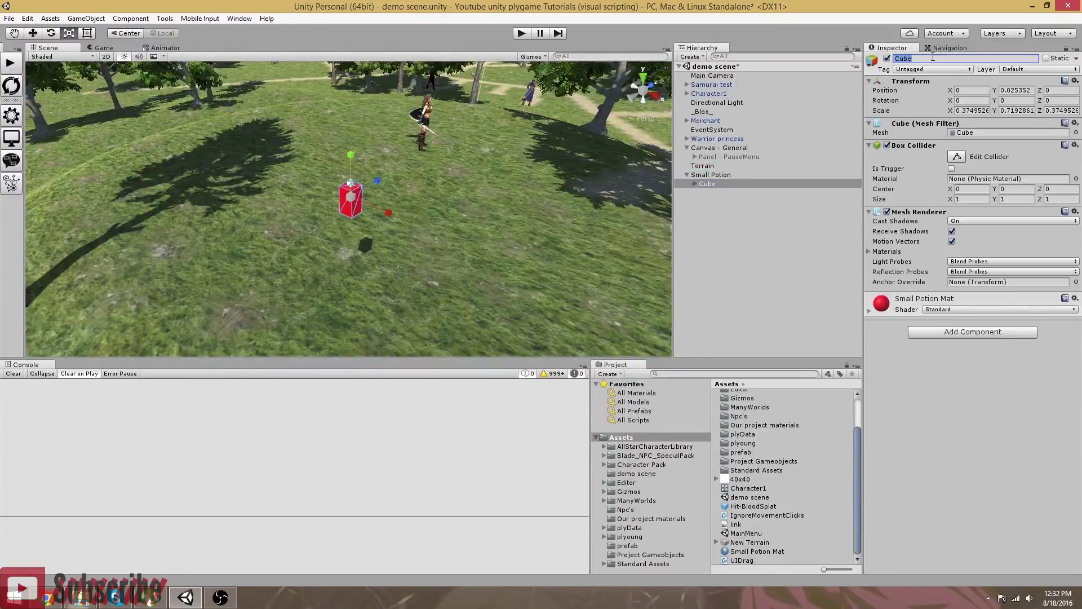
type("Held Art")
key("Return")
Duplicate the Held Art object under Small Potion and rename the copy as Floor Art
left_click(705, 177)
left_click(707, 185)
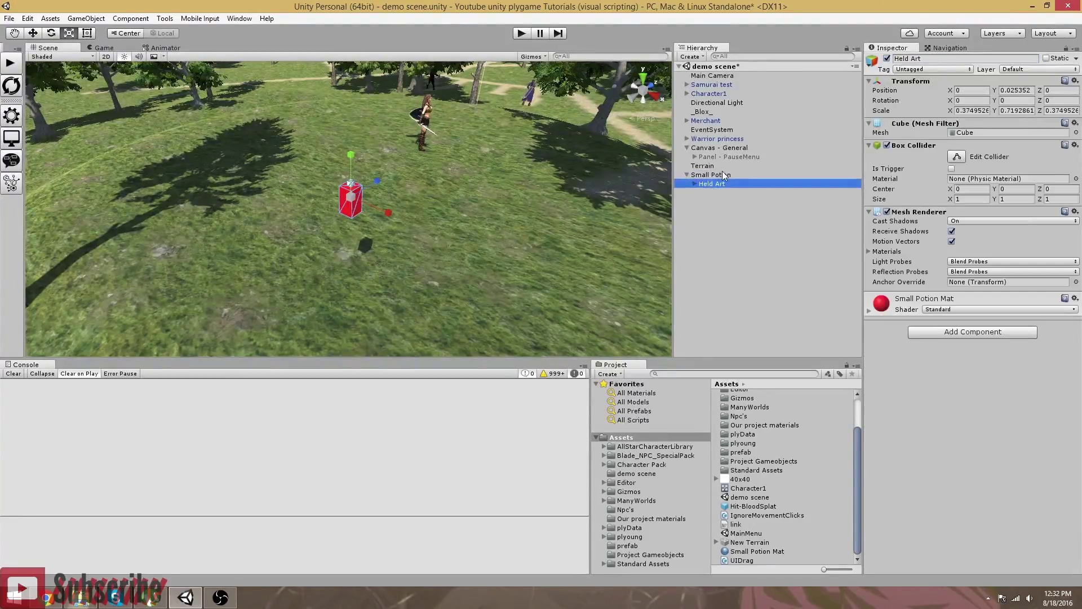
key("ctrl+d")
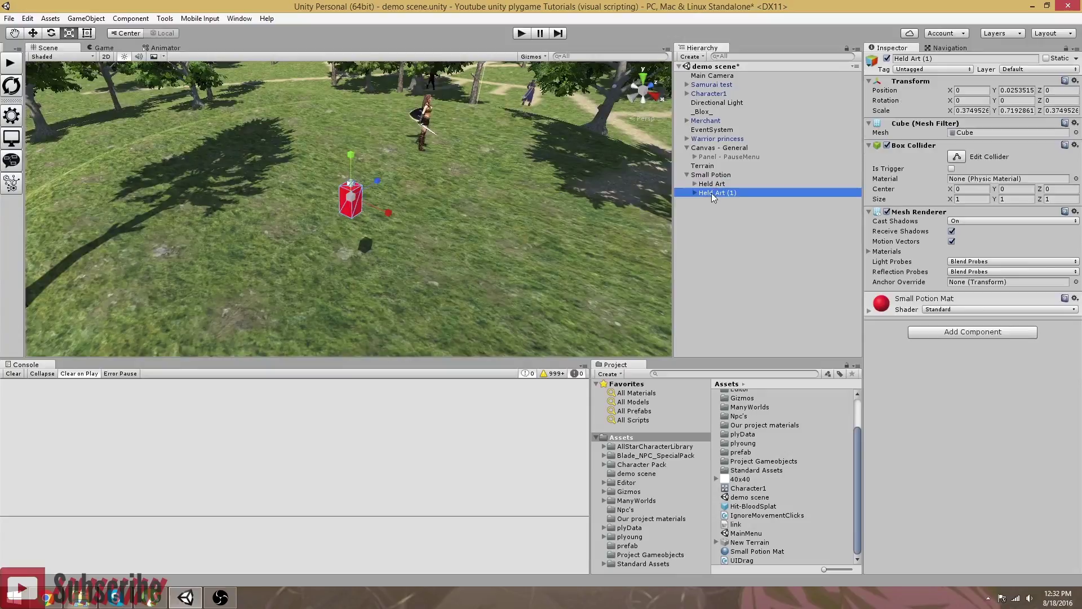
left_click(939, 60)
type("Floor ")
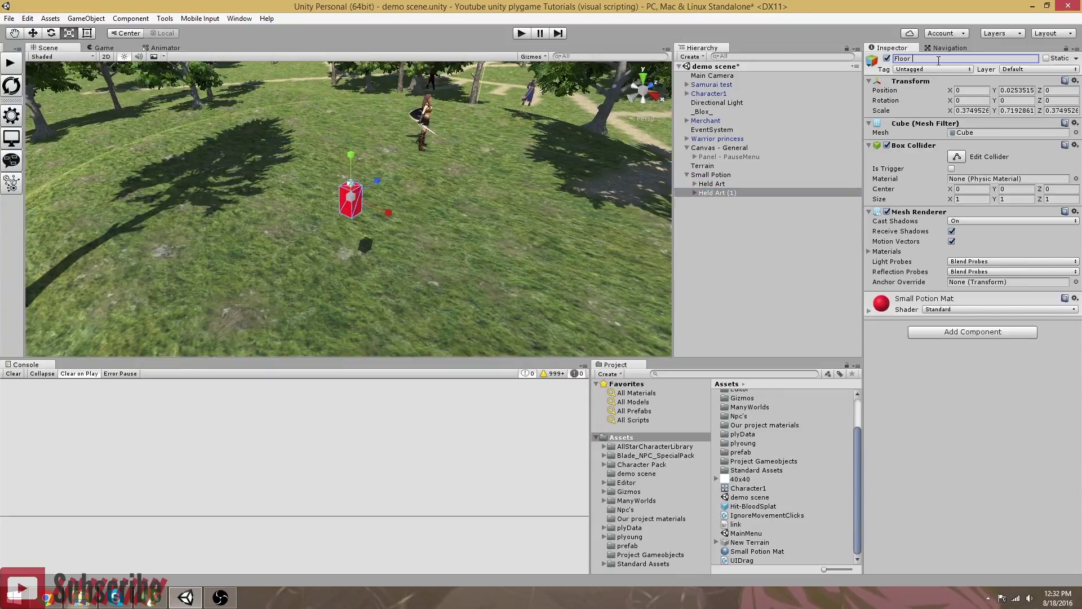
type("Art")
key("Return")
Set the Y position of both the Held Art and Floor Art children to 0
left_click(721, 175)
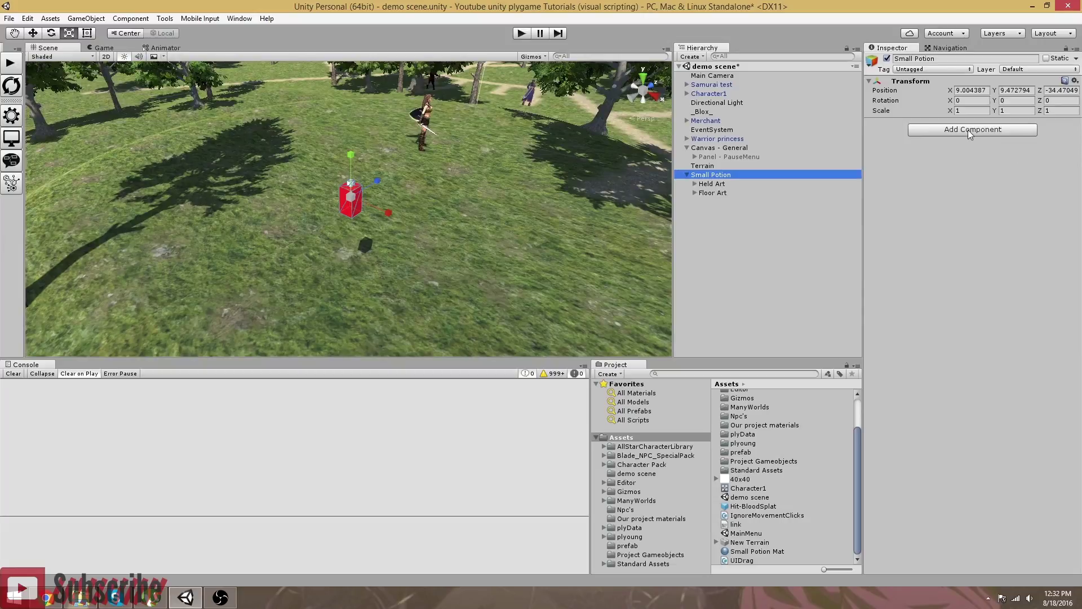
left_click(714, 184)
left_click(718, 194)
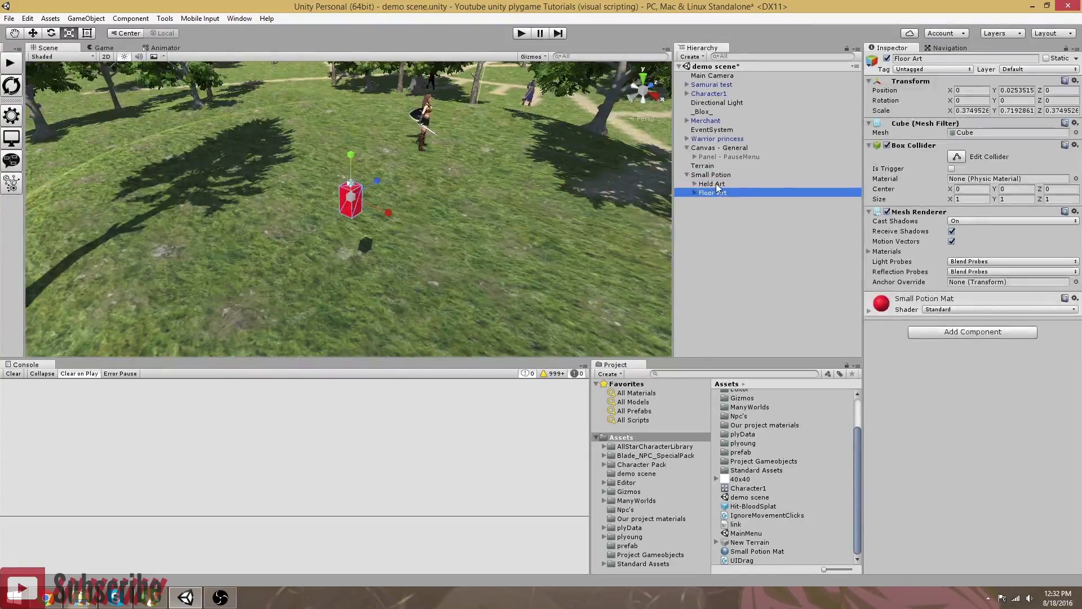
left_click(716, 184)
left_click(1015, 91)
type("0")
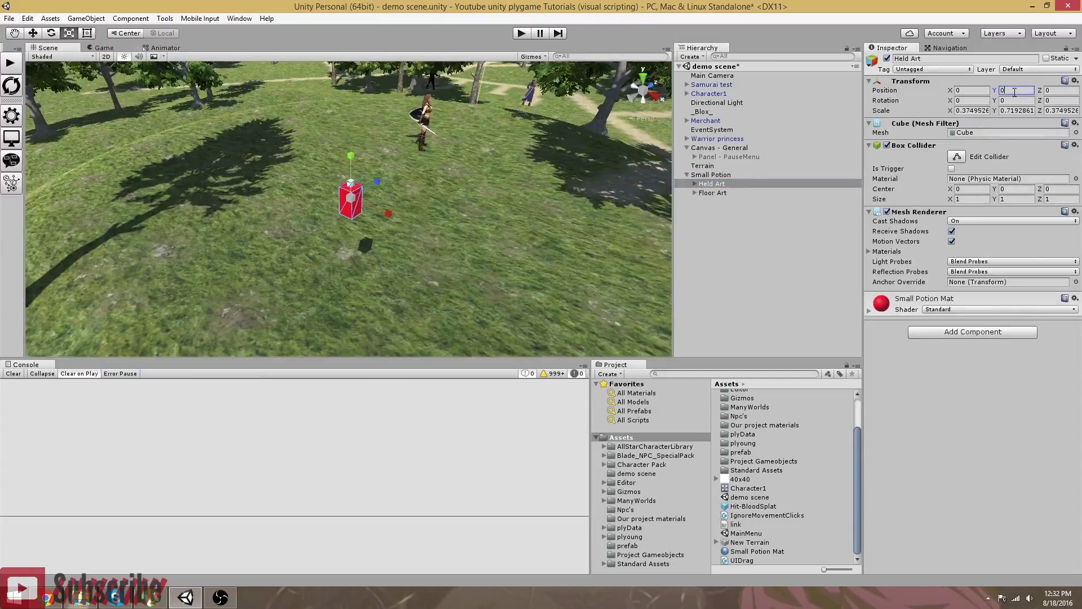
left_click(715, 194)
left_click(1015, 90)
type("0")
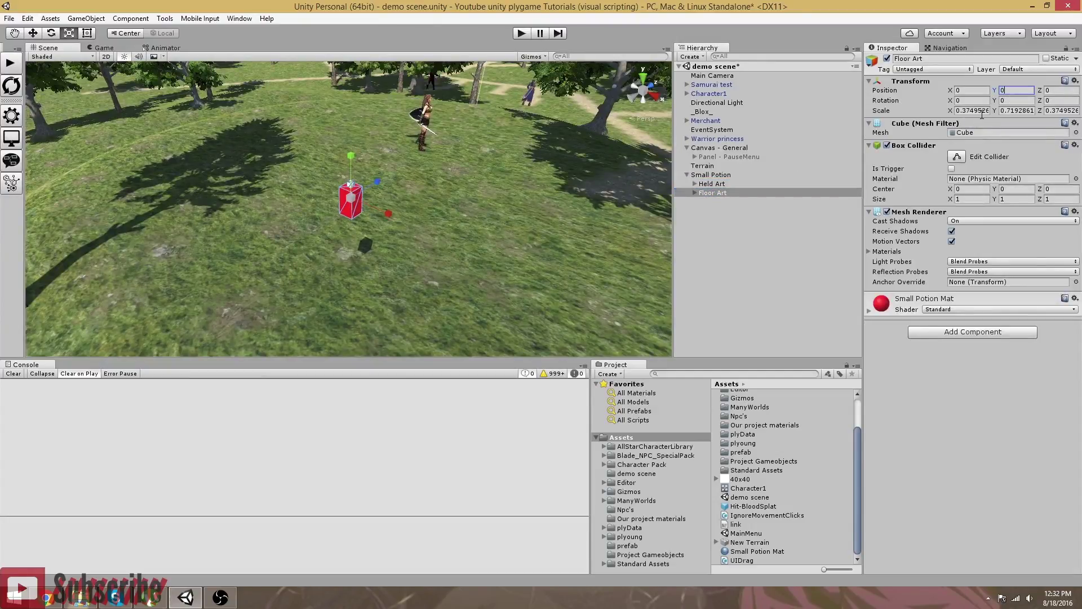
Add plyGame's Item component from the Item System group to the Small Potion parent object
left_click(715, 176)
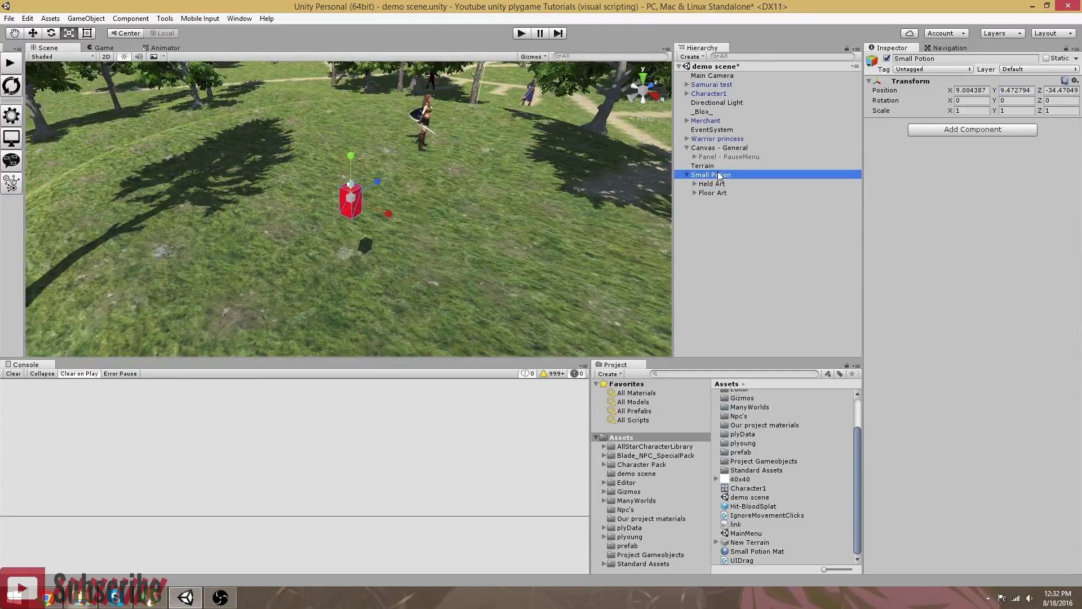
left_click(930, 130)
left_click(1029, 146)
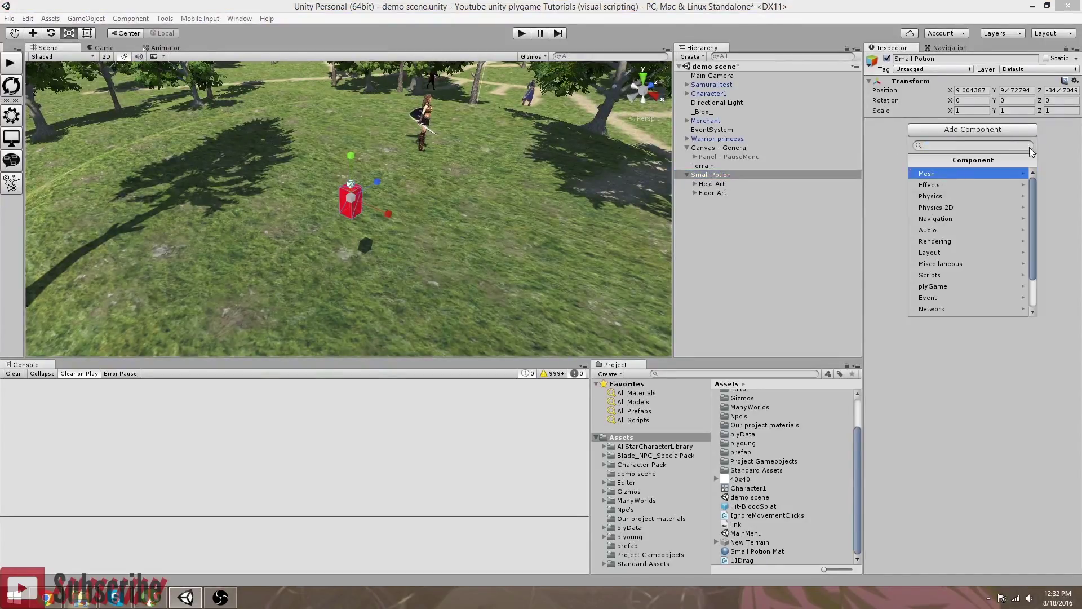
left_click(943, 285)
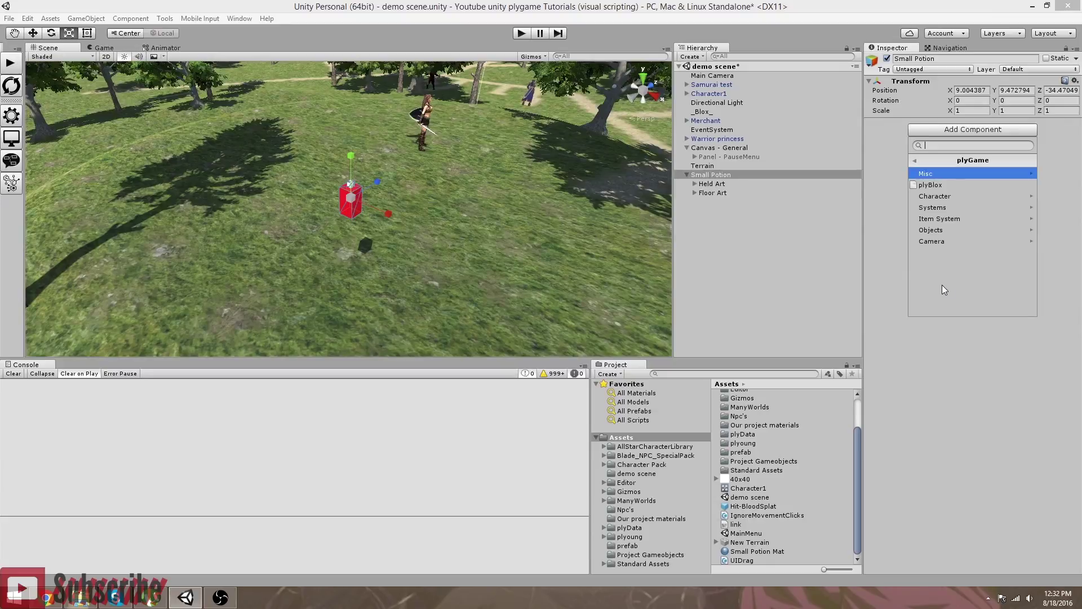
left_click(945, 218)
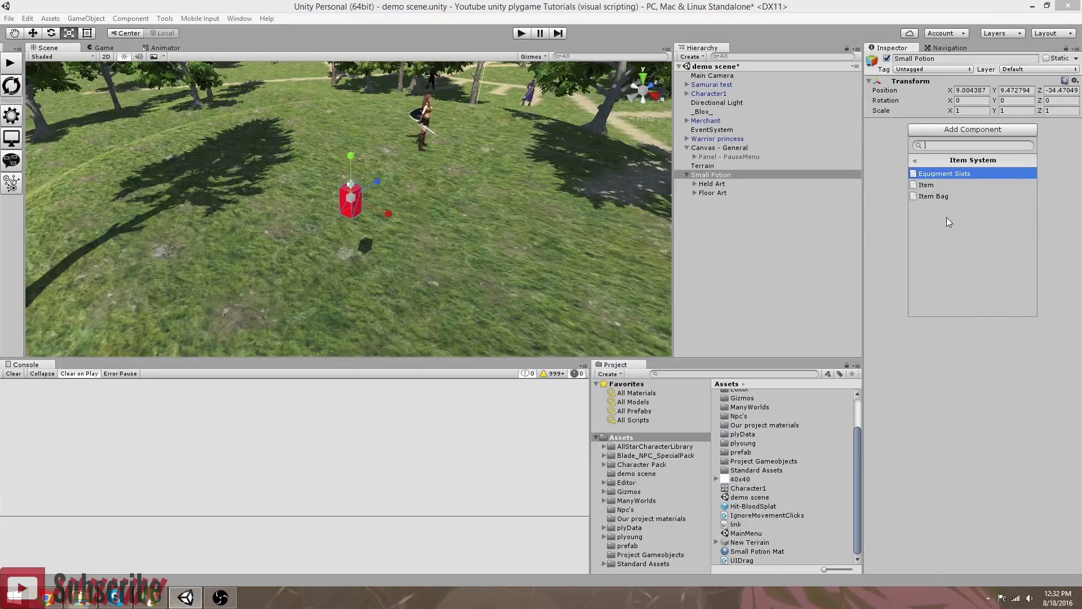
left_click(926, 184)
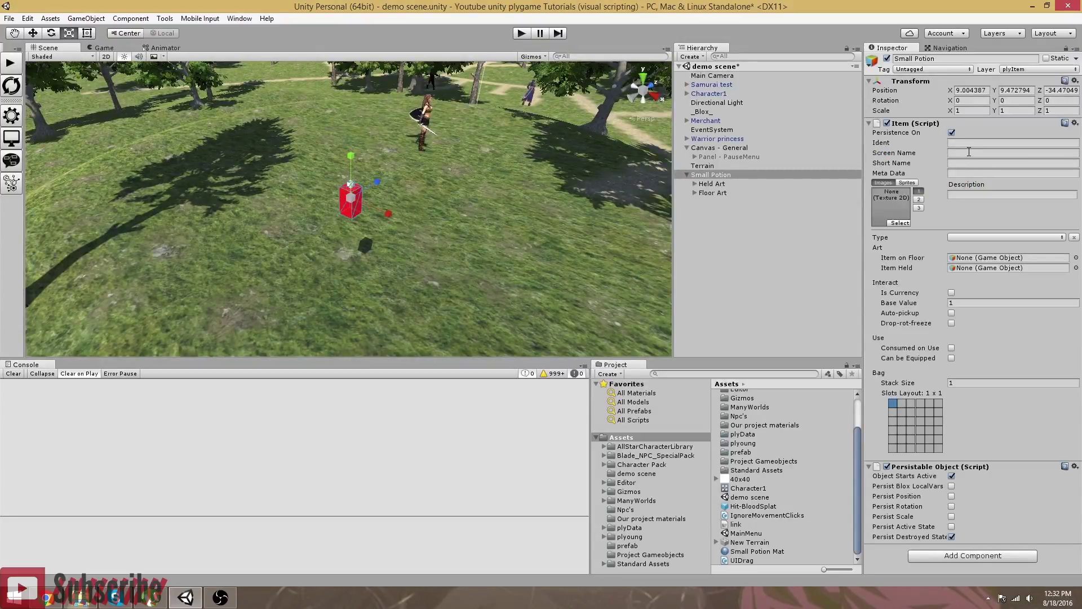
Set the item's screen name to Small Potion and check the available item types
left_click(974, 153)
type("Small Potion")
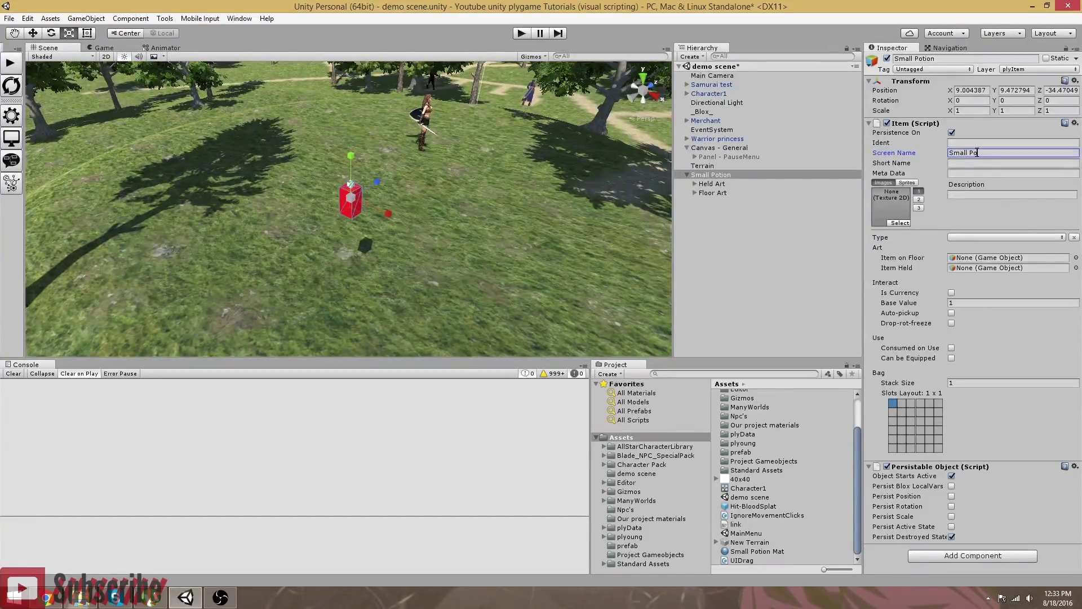
left_click(977, 236)
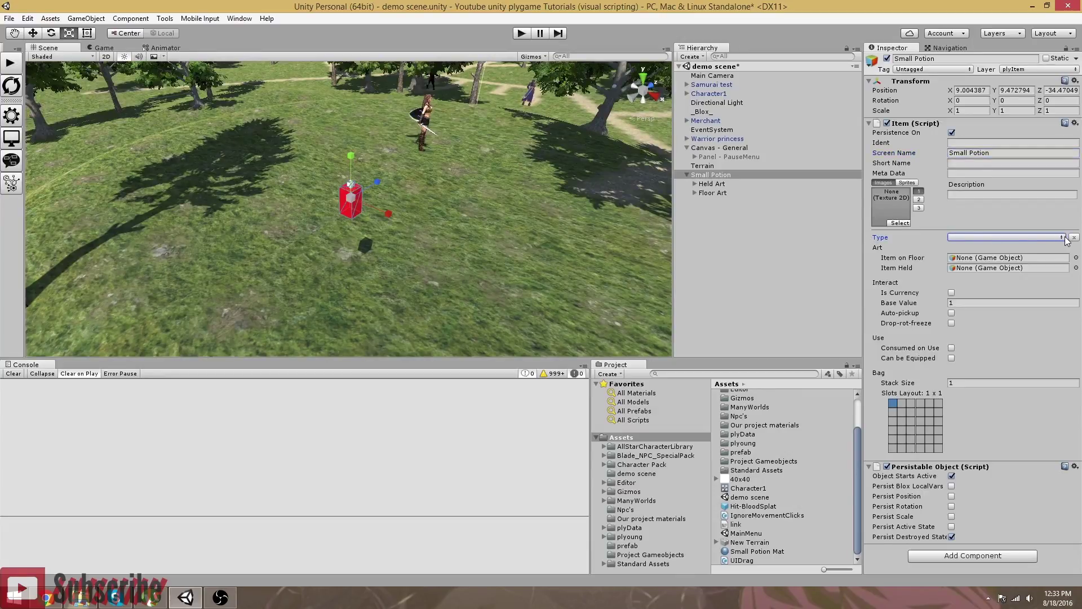
Open the item type definitions in the plyGame editor and add an item type named Consumable
left_click(11, 117)
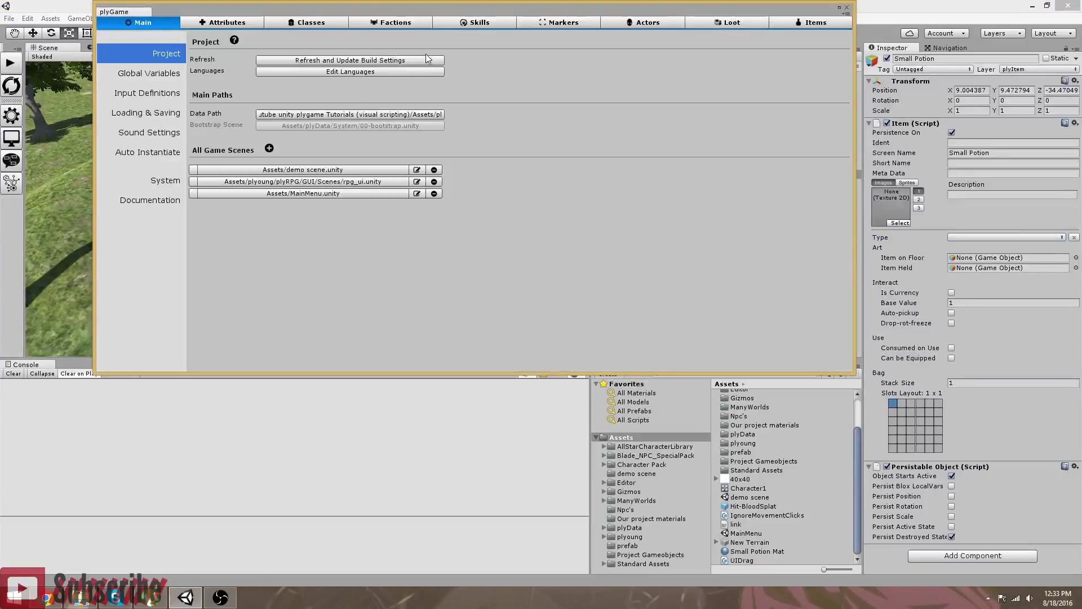
left_click_drag(478, 8, 394, 102)
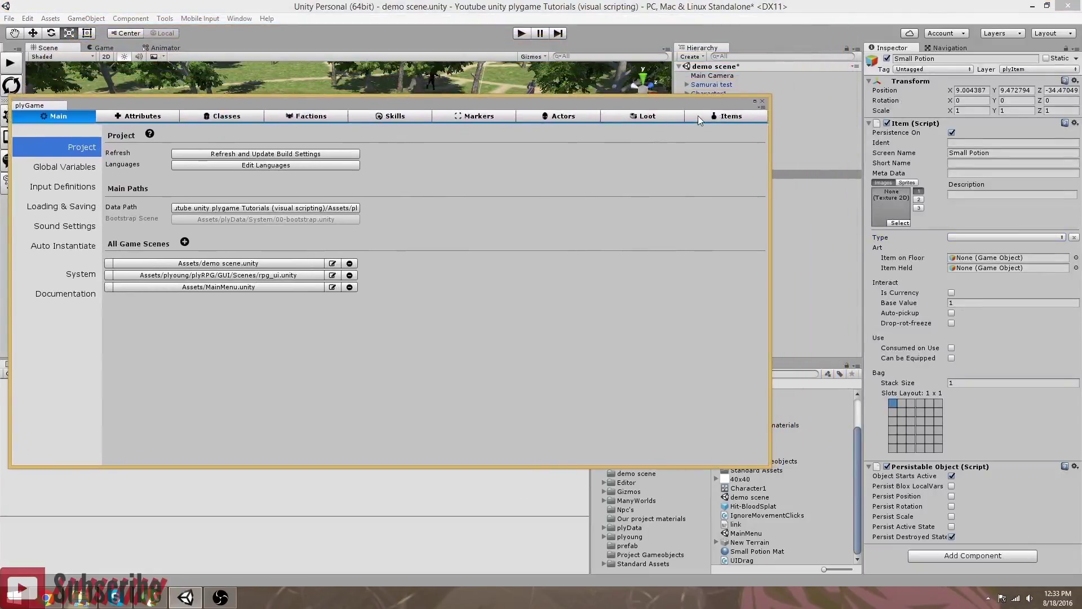
left_click(729, 115)
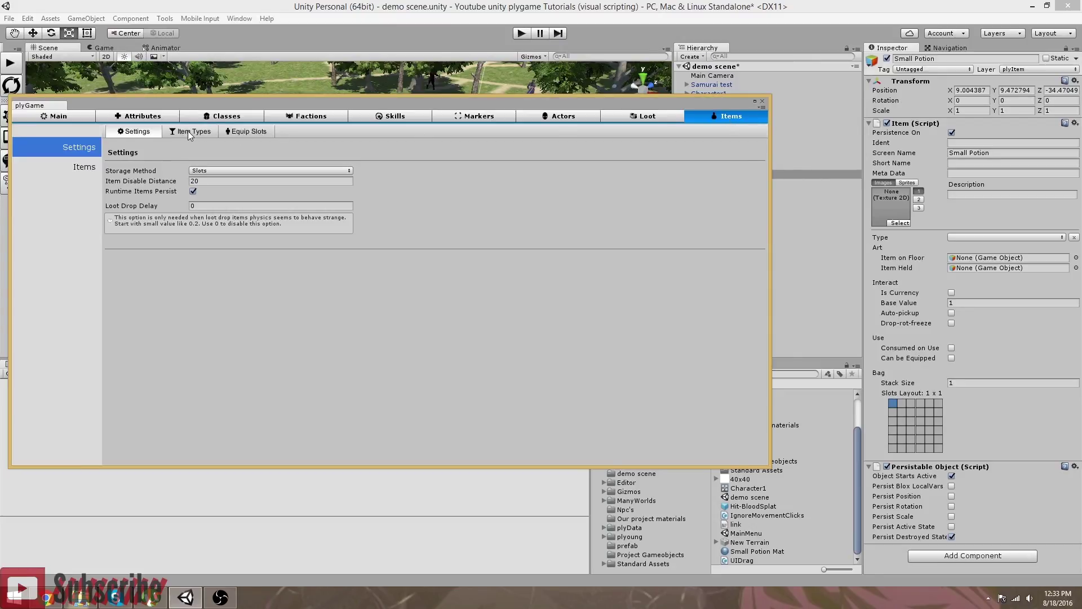
left_click(192, 133)
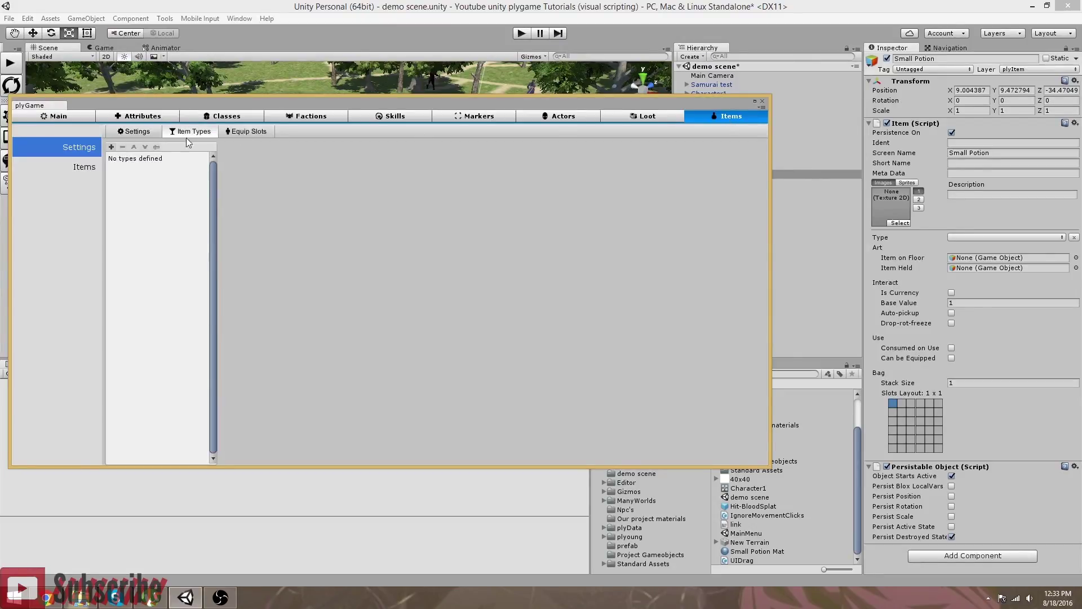
left_click(82, 168)
left_click(80, 149)
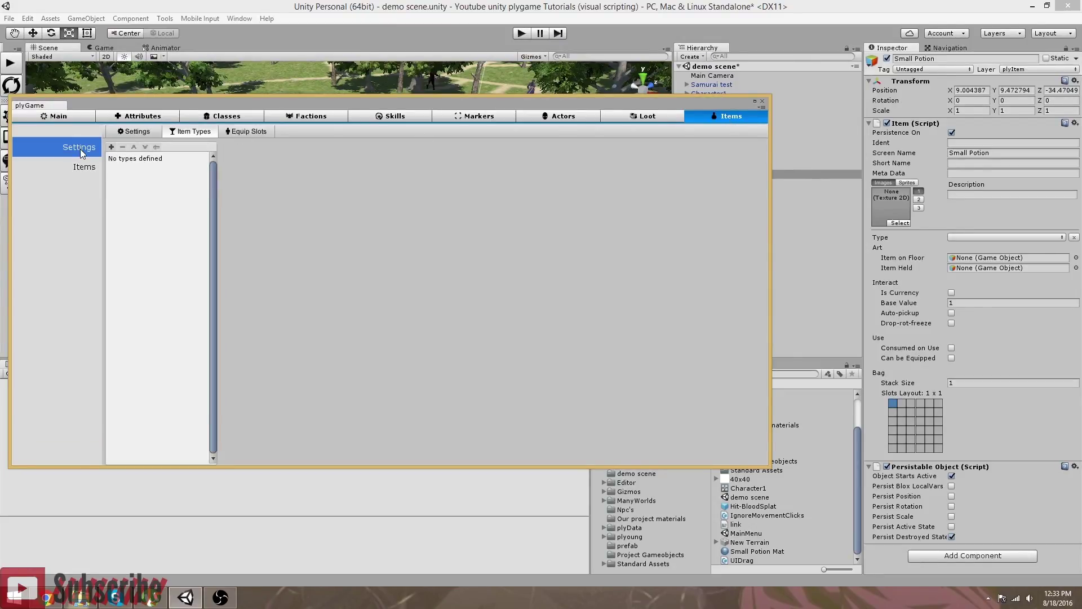
left_click(111, 146)
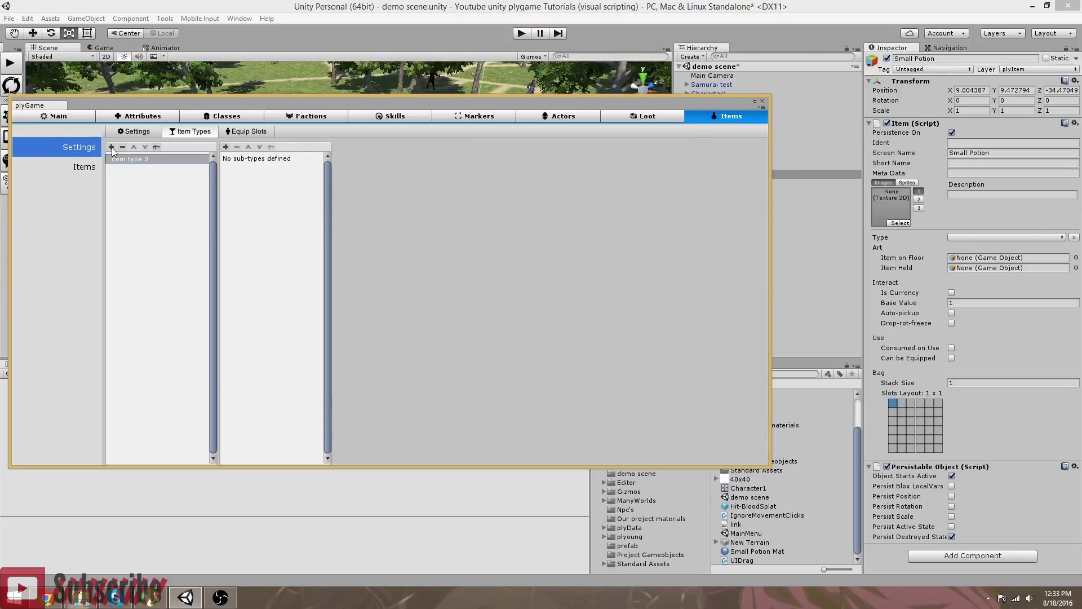
left_click(156, 147)
left_click(83, 34)
type("Consumable")
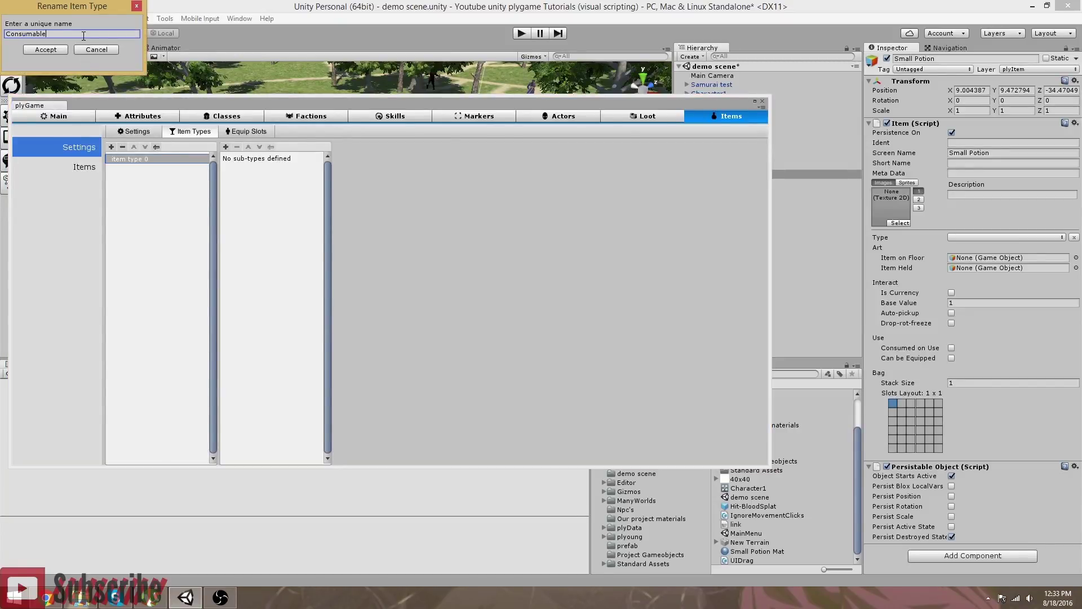
left_click(45, 50)
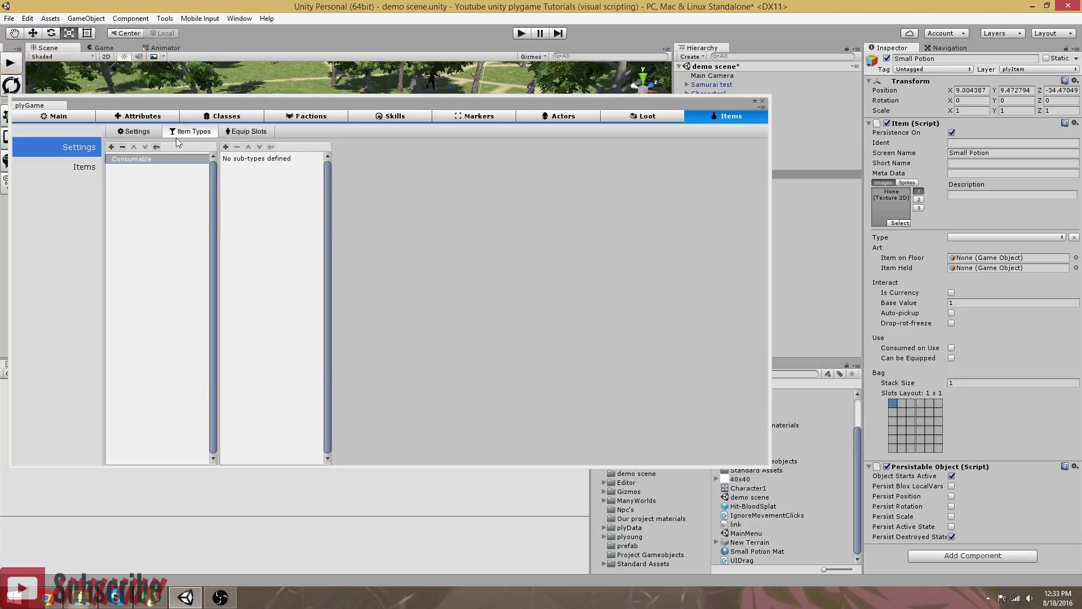
Add a sub-type named Potion under the Consumable item type
left_click(226, 147)
left_click(271, 146)
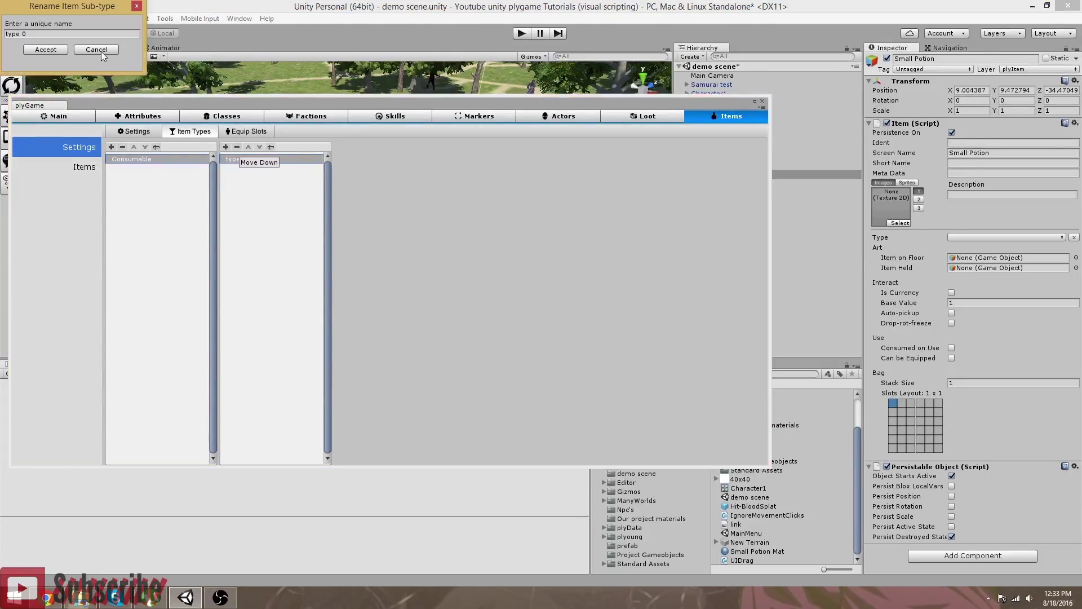
type("Potion")
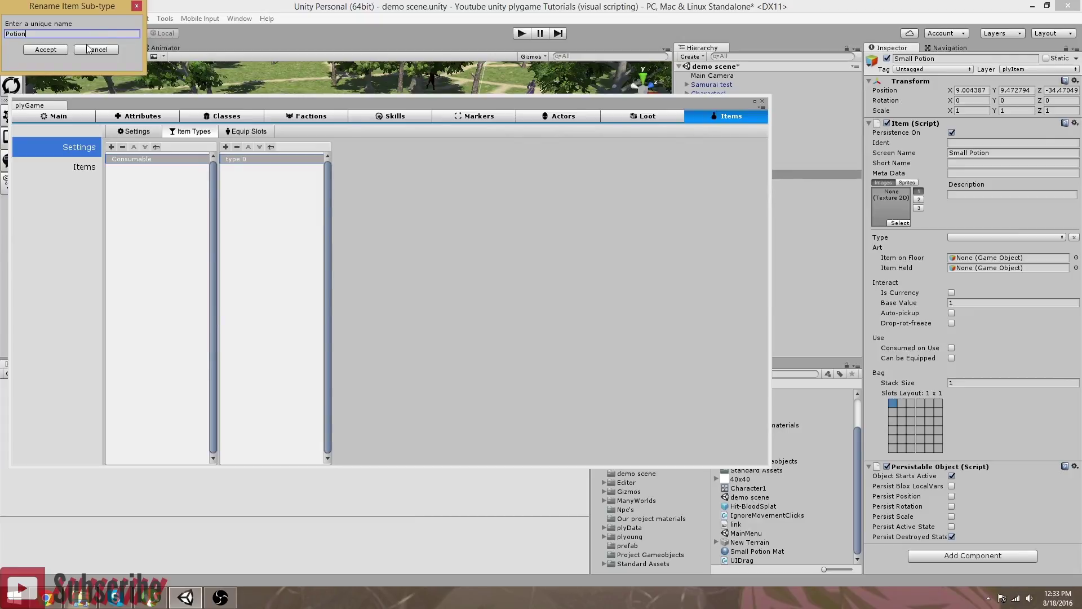
left_click(56, 48)
Add a second sub-type named Food under the Consumable item type
left_click(226, 147)
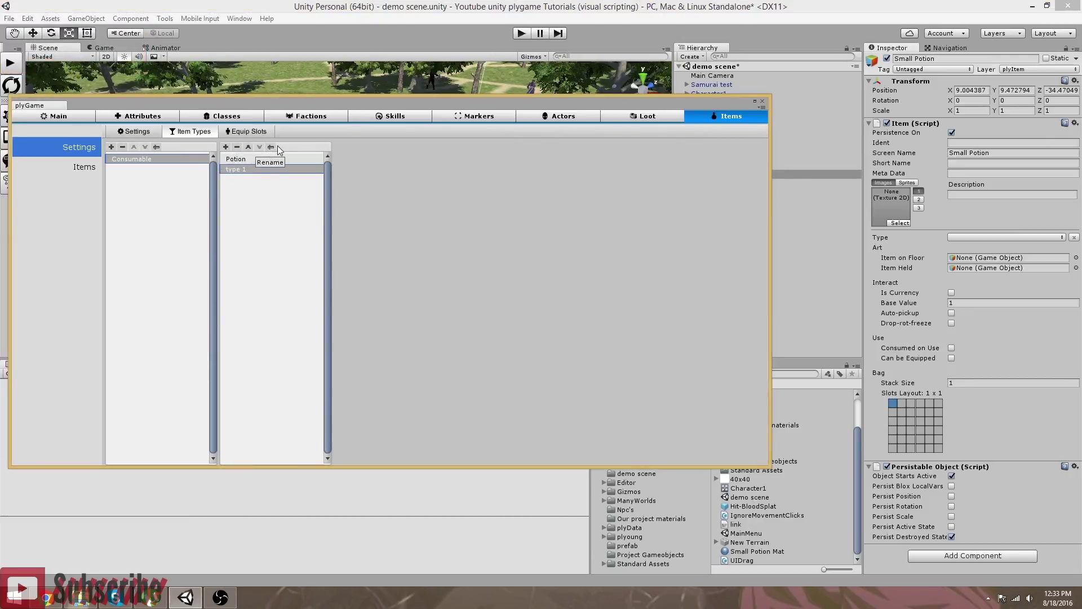
left_click(271, 147)
left_click(74, 32)
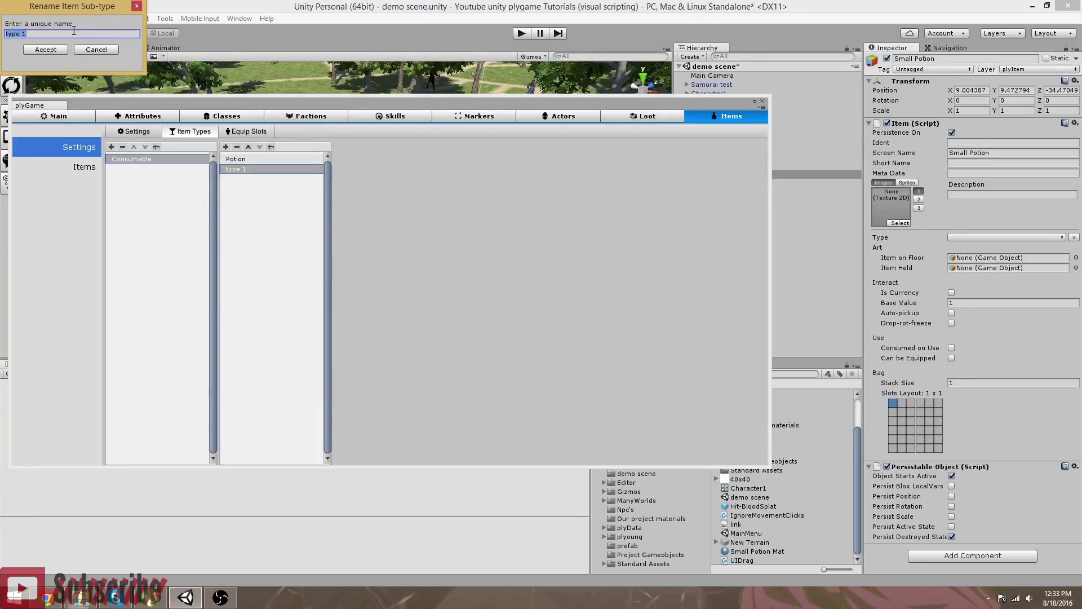
type("Food")
left_click(51, 52)
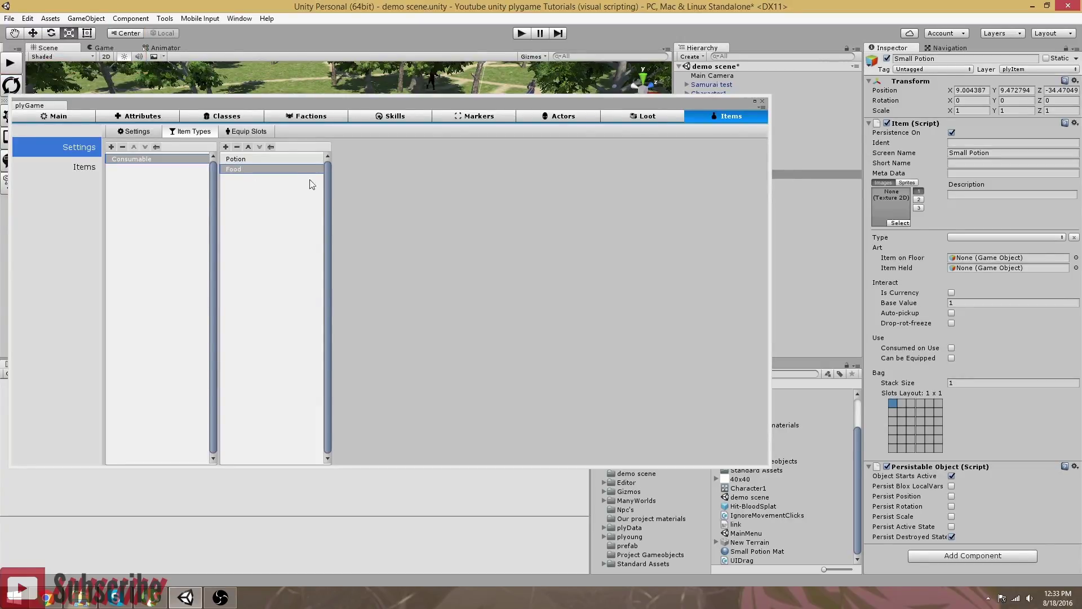
Review the Consumable sub-types, the item prefab list, the storage method options and the loot drop delay setting
left_click(246, 158)
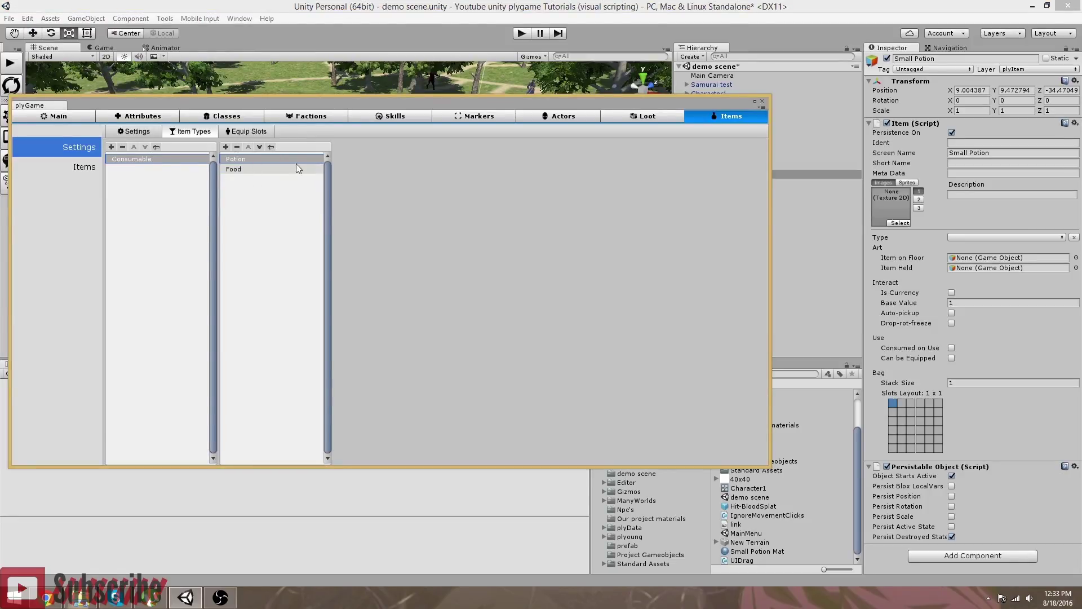
left_click(263, 169)
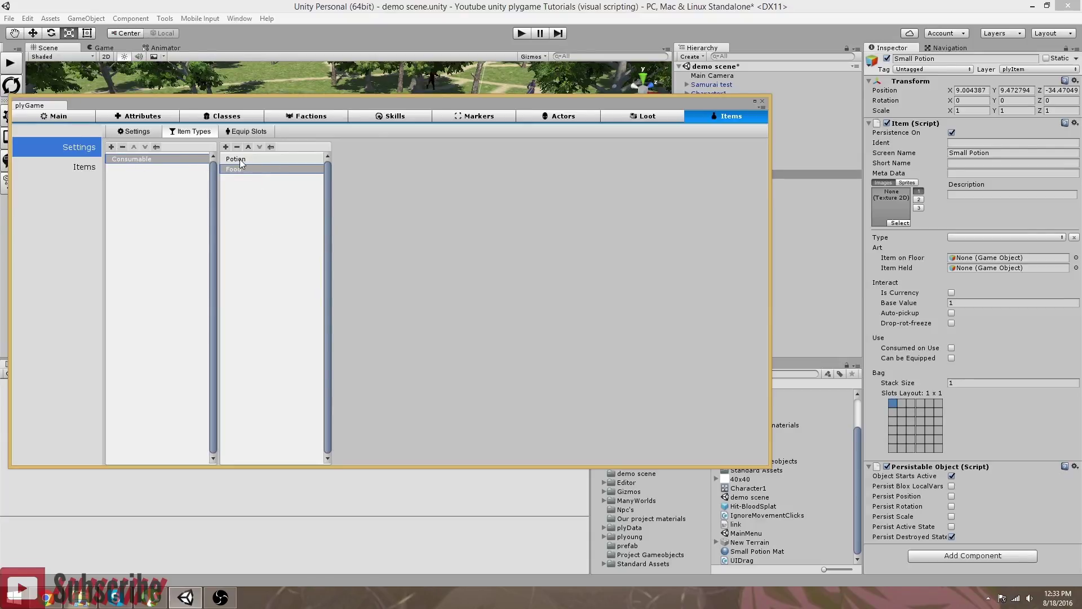
left_click(86, 168)
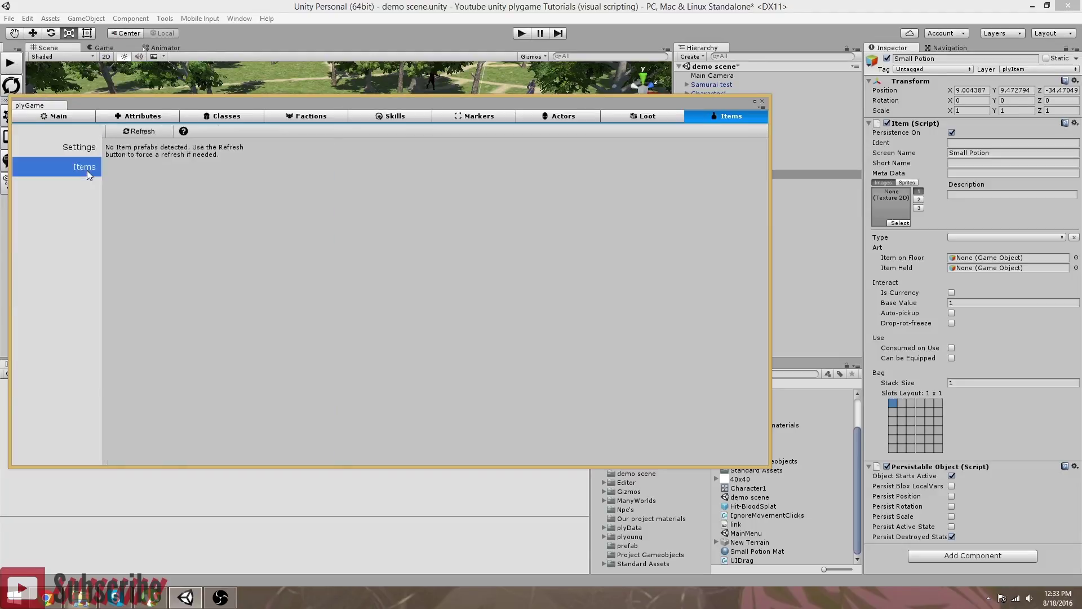
left_click(85, 149)
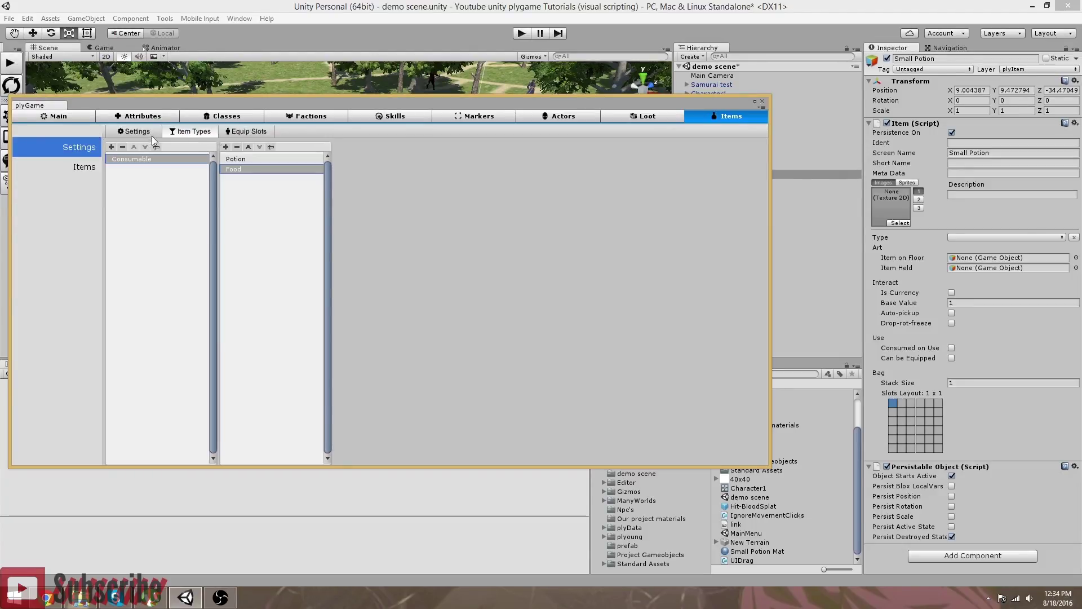
left_click(135, 135)
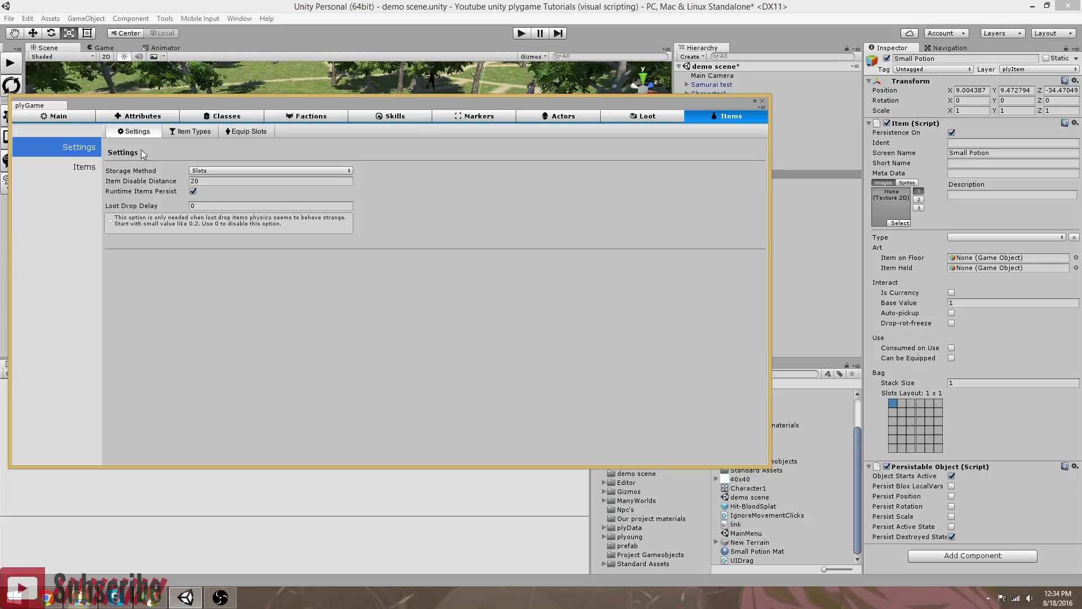
left_click(349, 171)
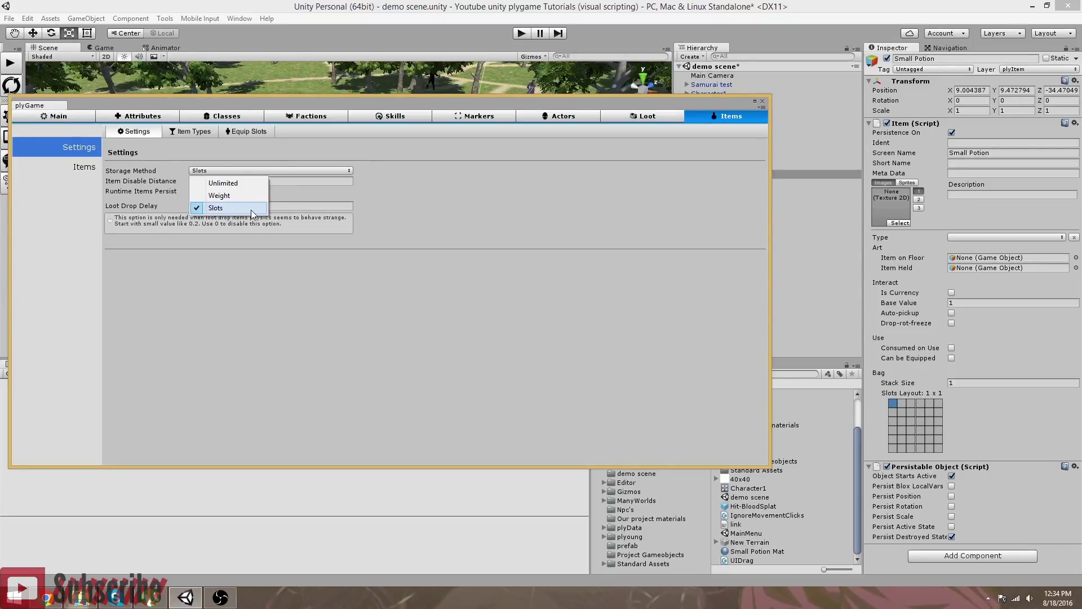
left_click(432, 230)
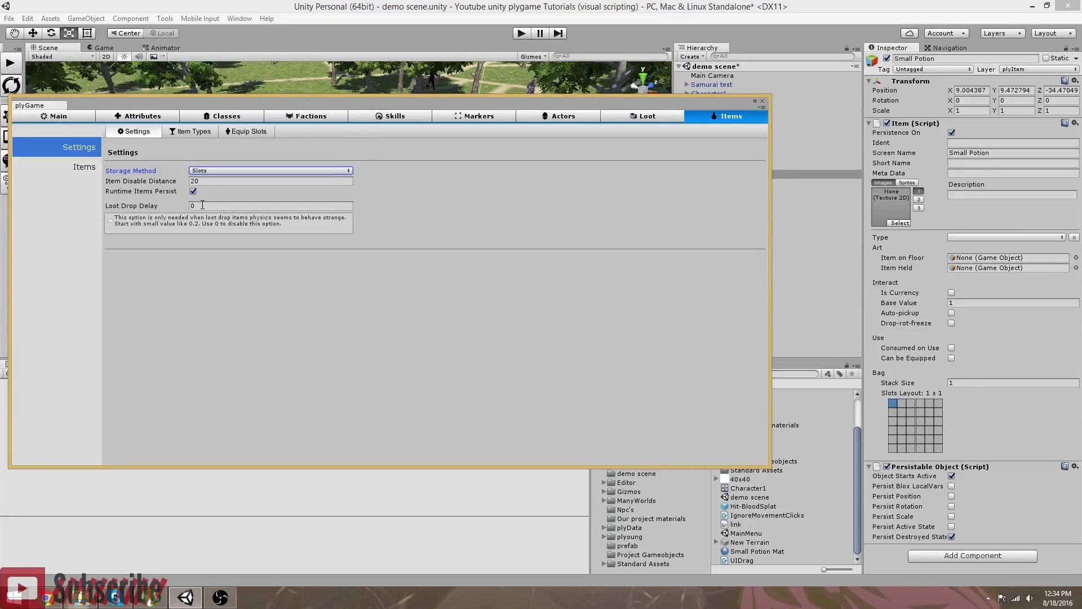
left_click(204, 205)
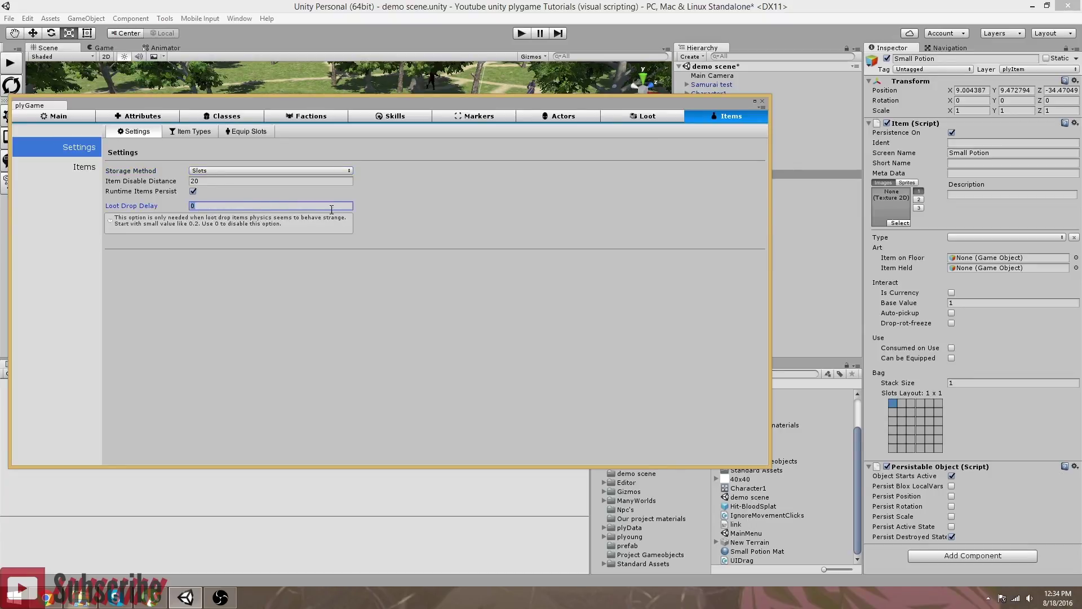
Set Small Potion's type to Consumable with sub-type Potion, and assign Floor Art as Item on Floor and Held Art as Item Held
left_click(351, 205)
left_click(763, 102)
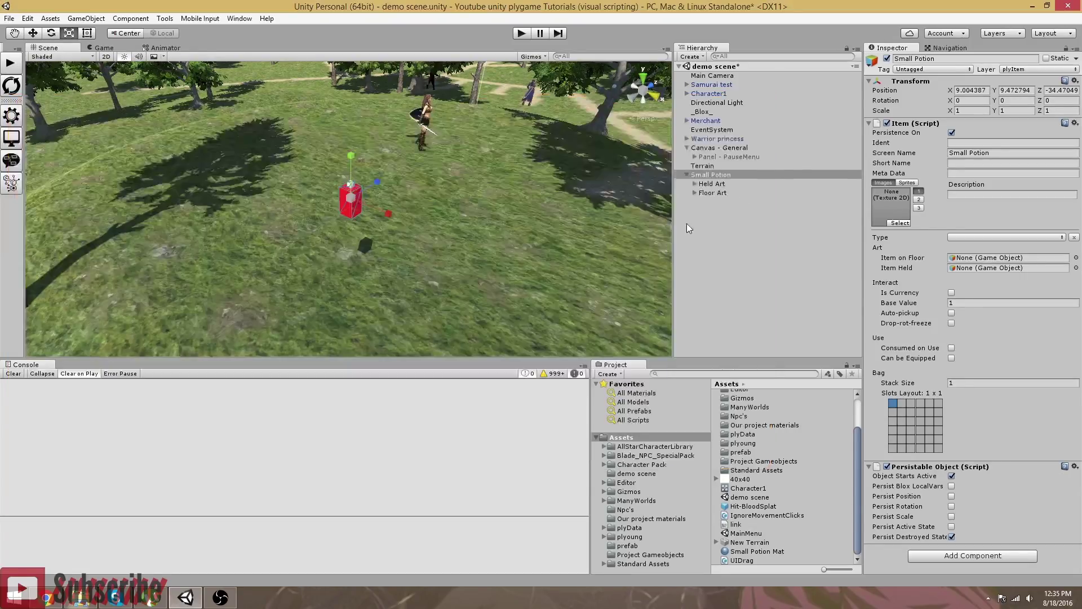
left_click(968, 237)
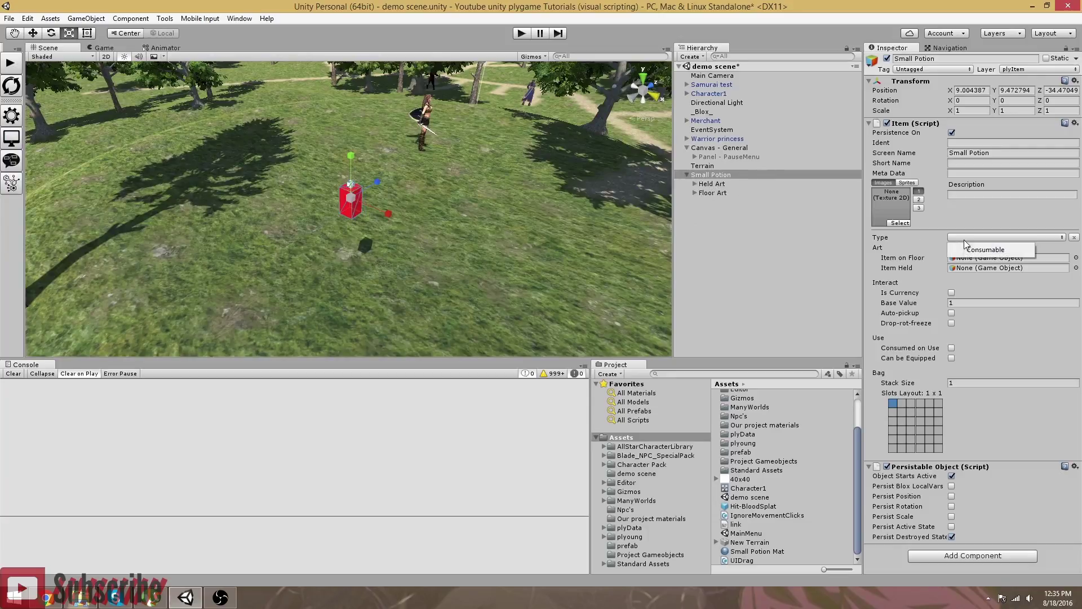
left_click(991, 249)
left_click(991, 248)
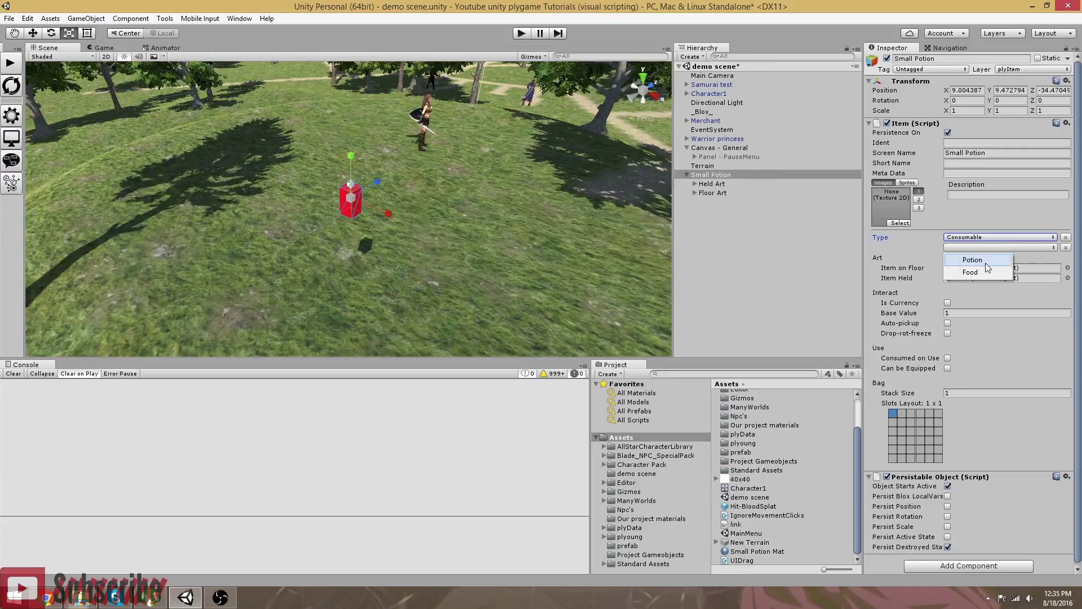
left_click(984, 259)
left_click_drag(711, 194, 963, 271)
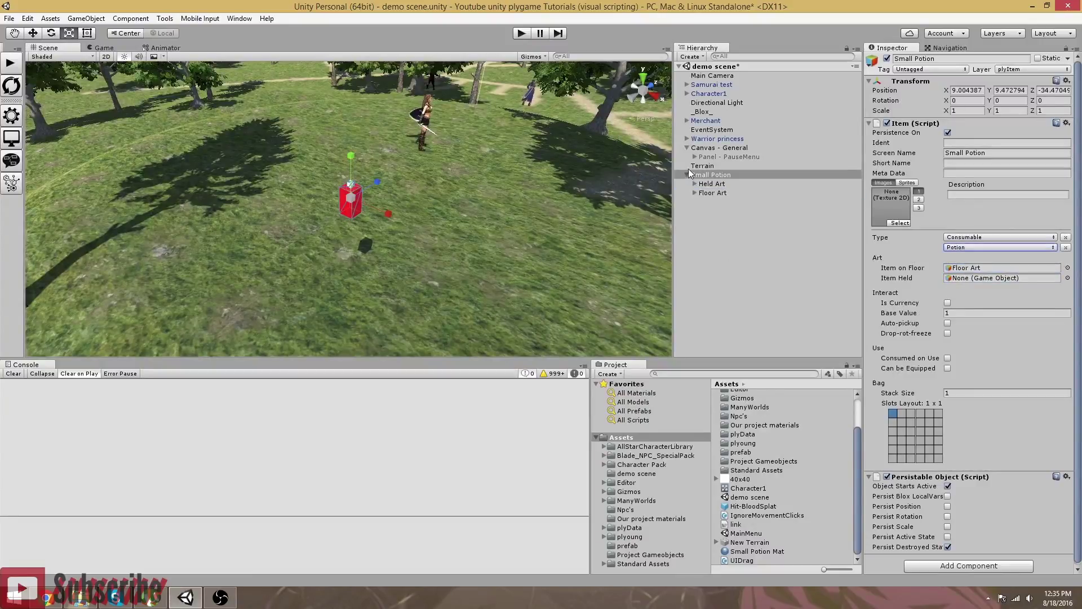
left_click_drag(712, 183, 972, 279)
Remove the Box Collider component from Held Art and check that Floor Art has its own collider
left_click(709, 194)
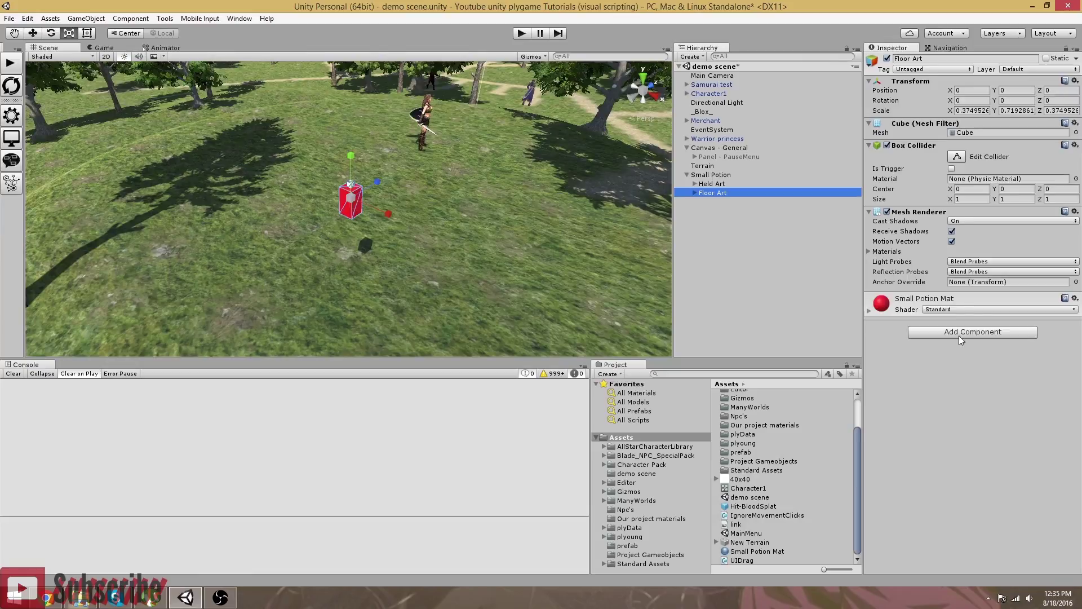
left_click(962, 331)
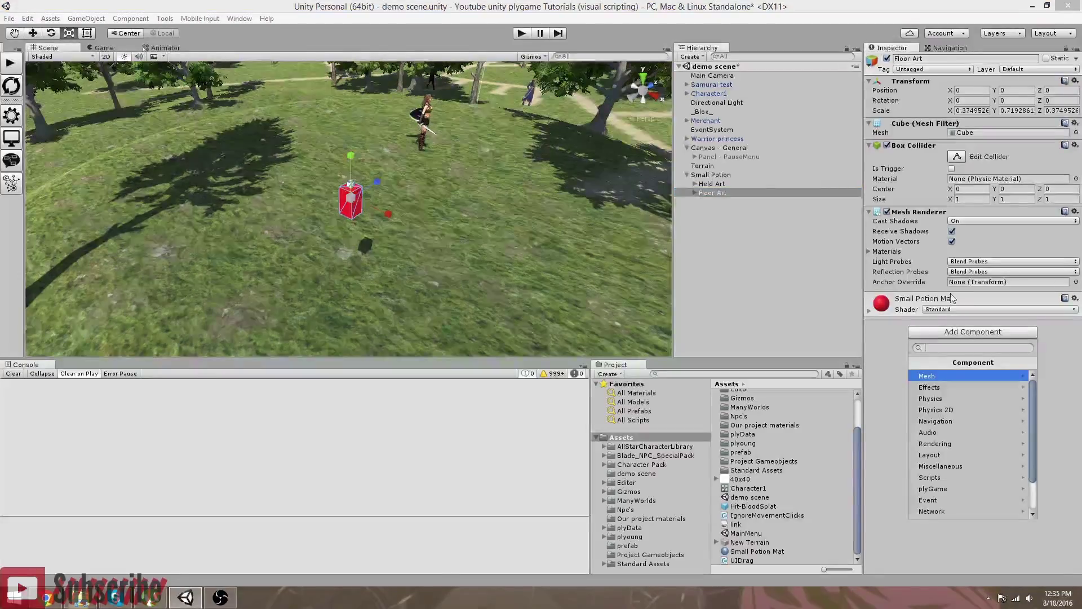
left_click(713, 188)
left_click(711, 184)
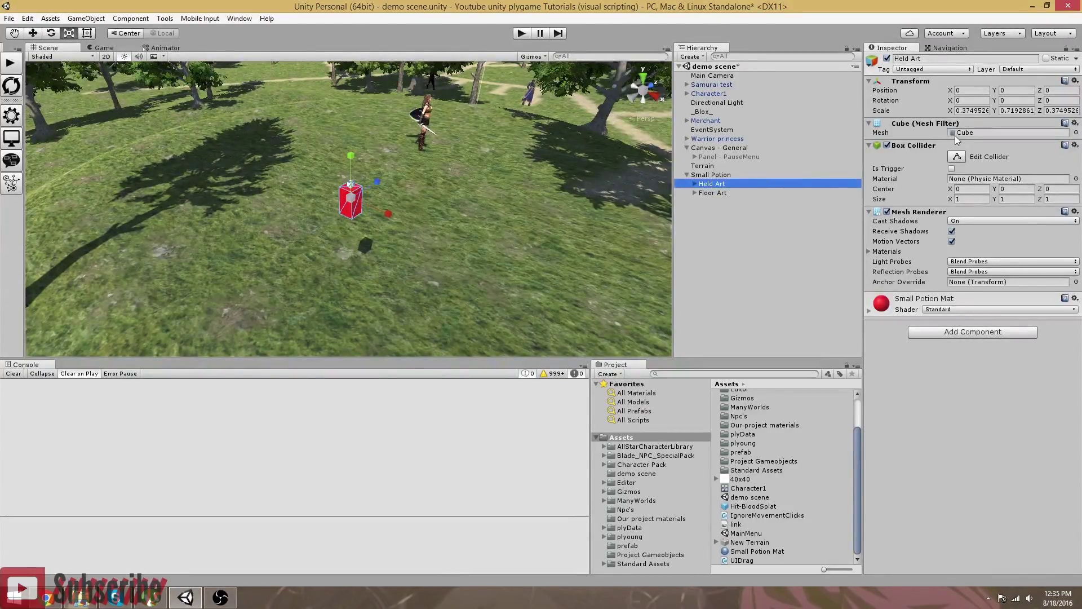
right_click(909, 147)
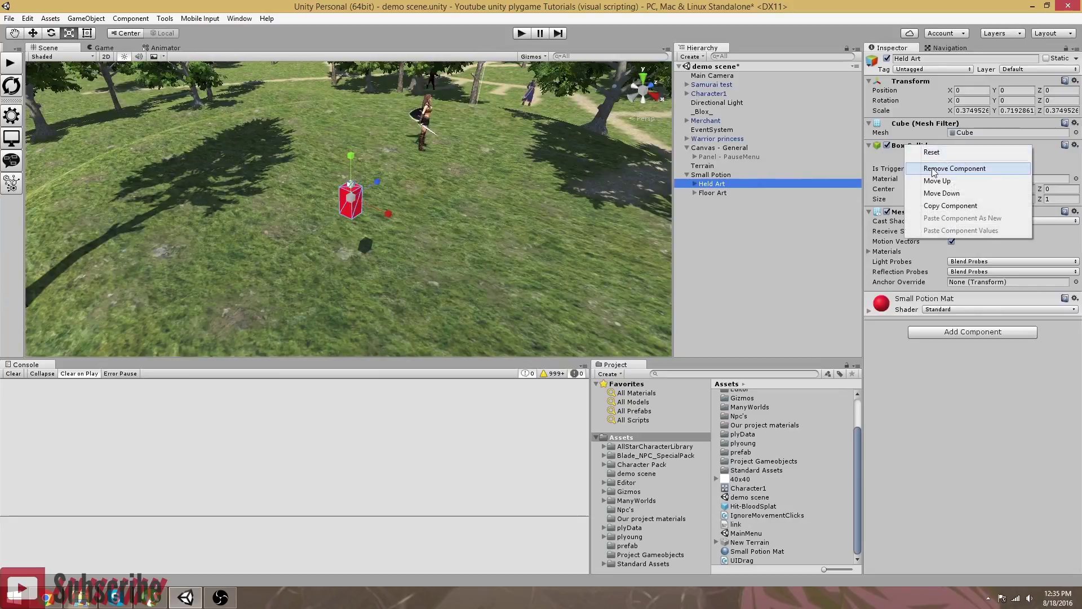
left_click(935, 168)
left_click(715, 192)
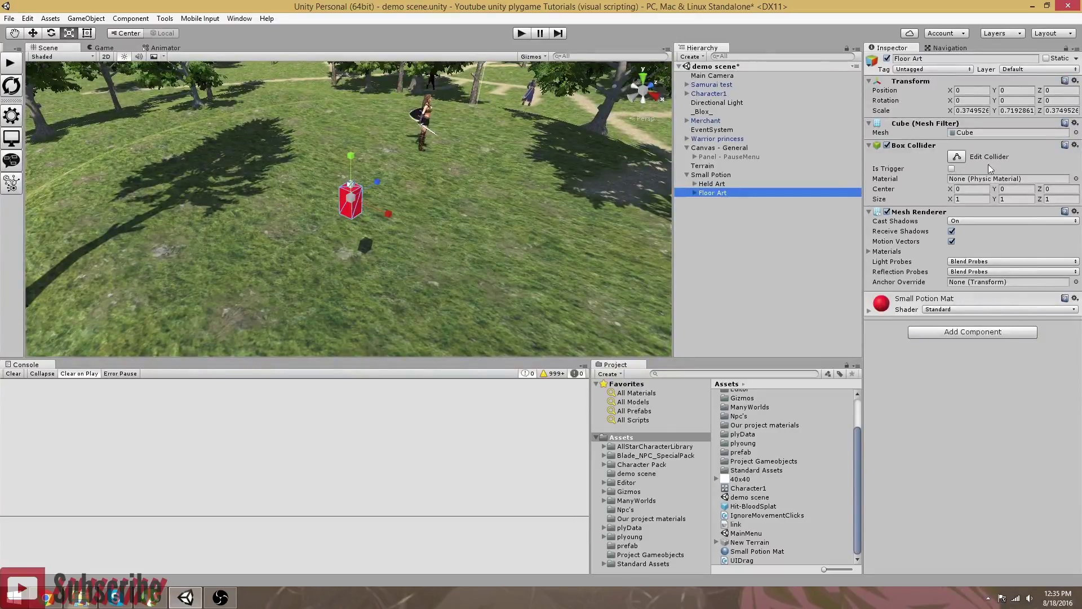
Set Small Potion's Base Value to 500 and enable Auto-pickup for it
left_click(705, 175)
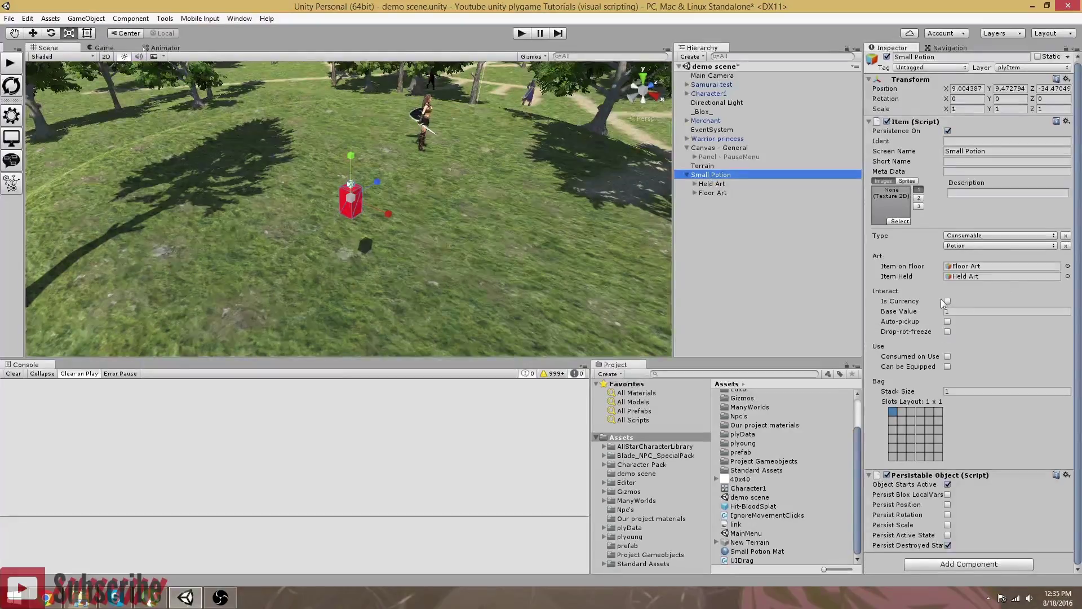
left_click(949, 311)
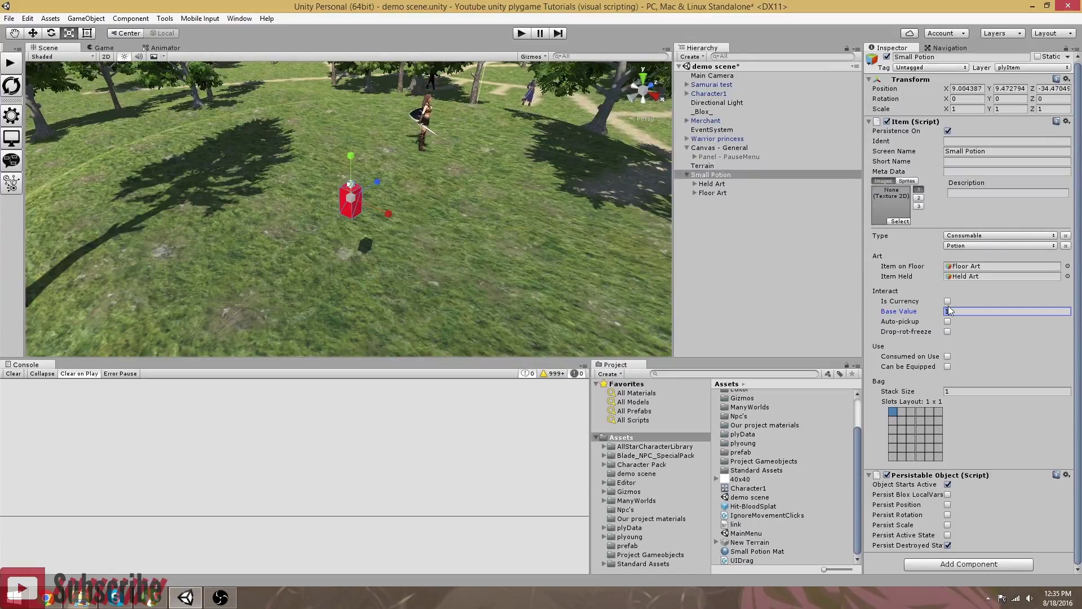
type("500")
left_click(948, 321)
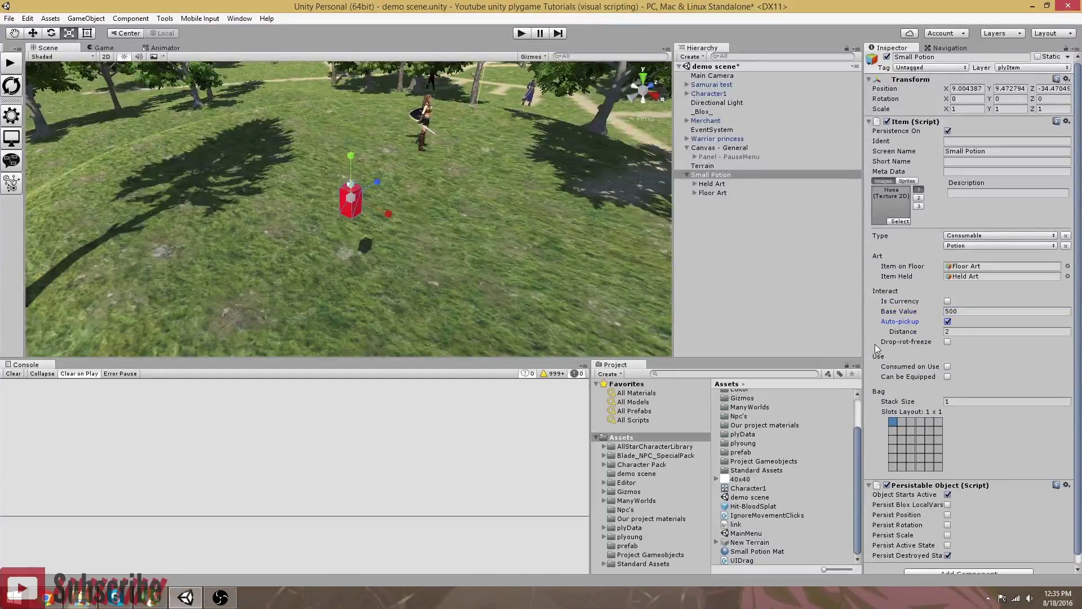
left_click(948, 342)
Make Small Potion Consumed on Use and set its bag Stack Size to 99
left_click(948, 367)
scroll(967, 373, "down", 1)
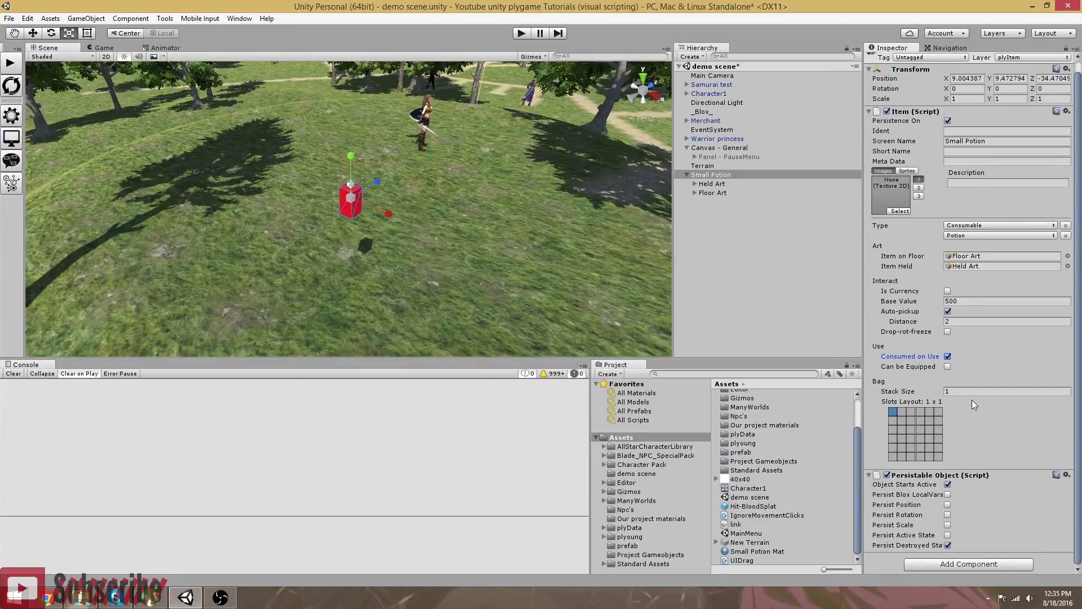
left_click(965, 391)
type("99")
left_click(740, 219)
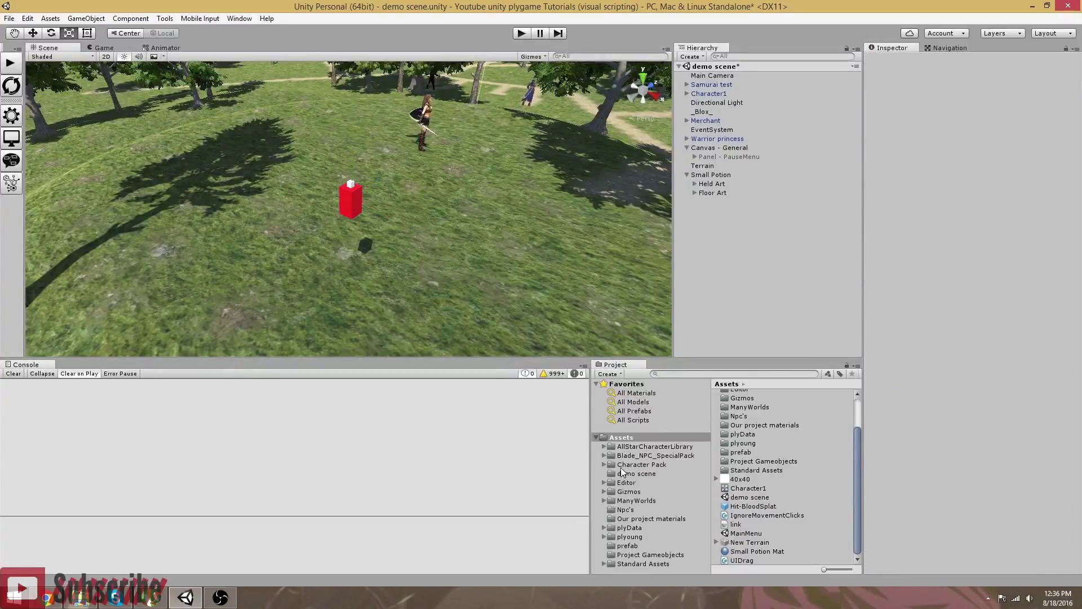
Create an Items folder in Assets and save Small Potion there as a prefab
right_click(616, 440)
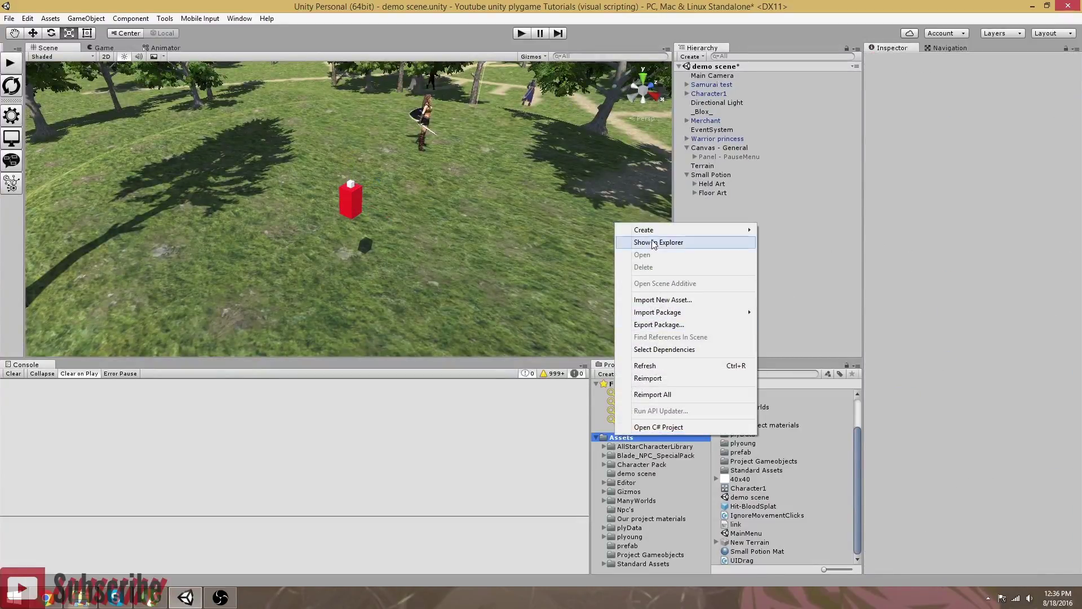
mouse_move(656, 235)
left_click(785, 230)
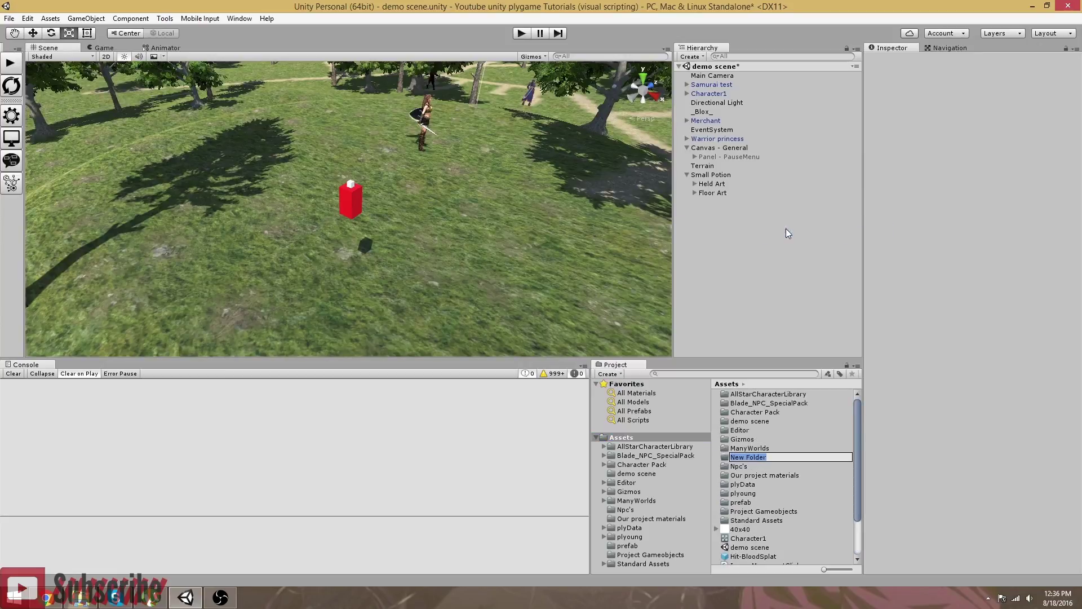
type("Items")
key("Return")
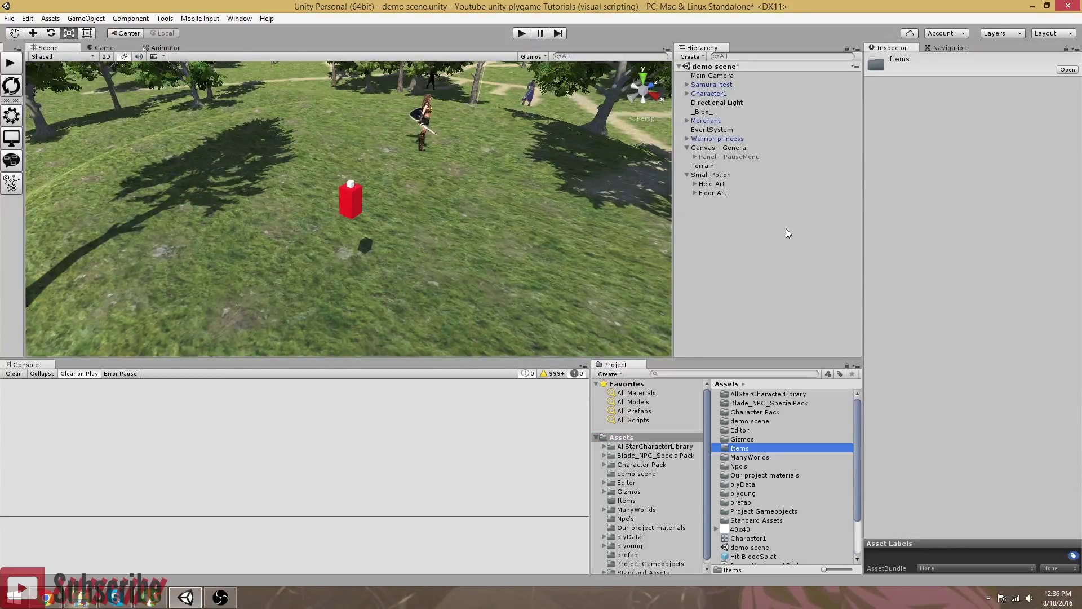
left_click_drag(711, 175, 739, 449)
left_click(708, 280)
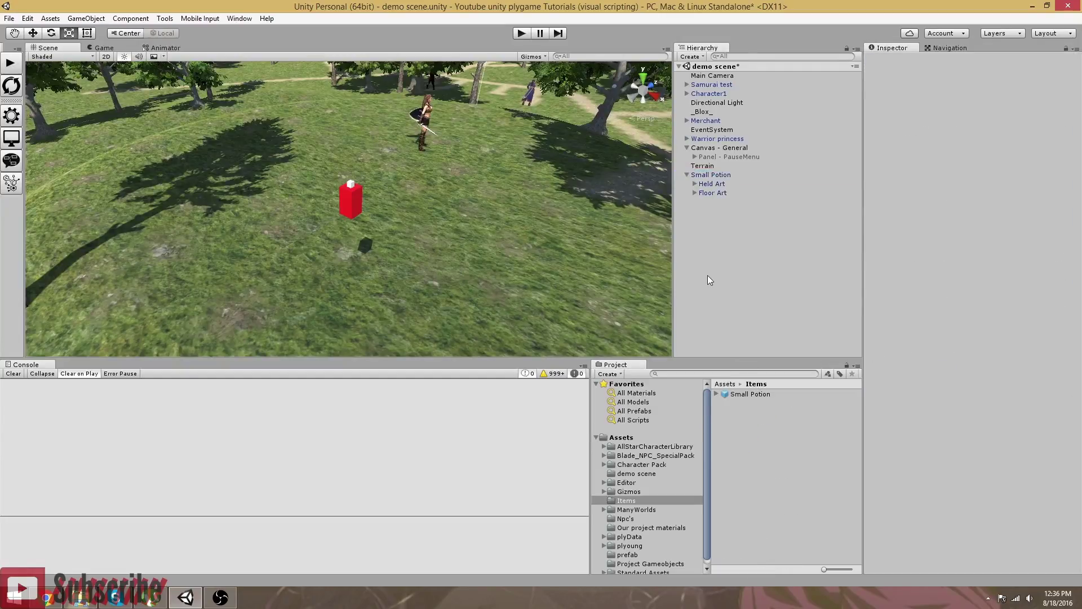
Move Small Potion down onto the terrain surface, to a Y position of about 6.41
left_click(711, 175)
left_click_drag(451, 203, 530, 231, "alt")
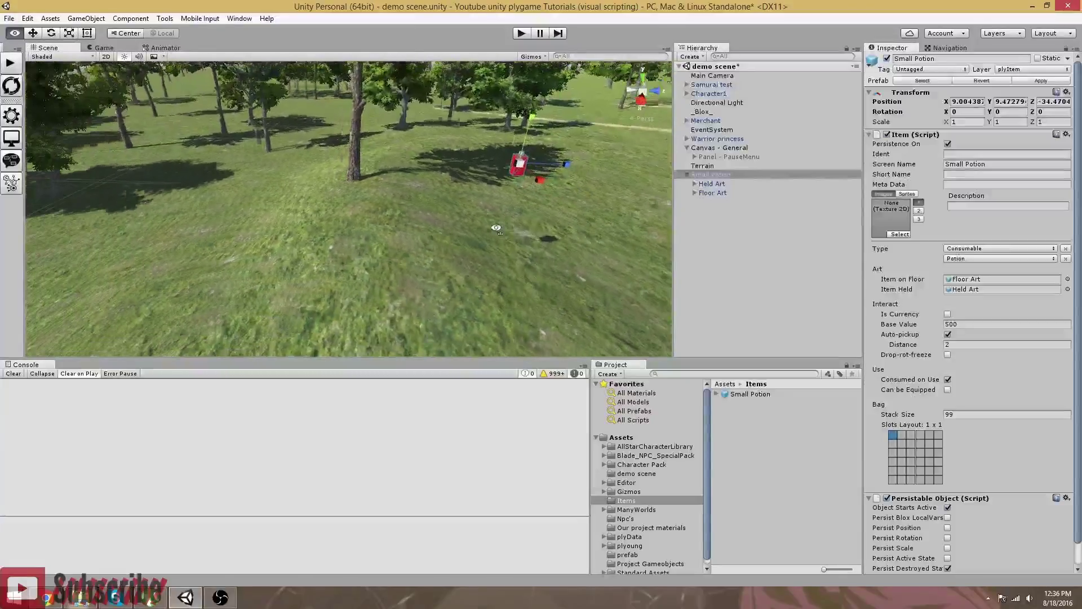
left_click(33, 33)
left_click_drag(533, 120, 519, 194)
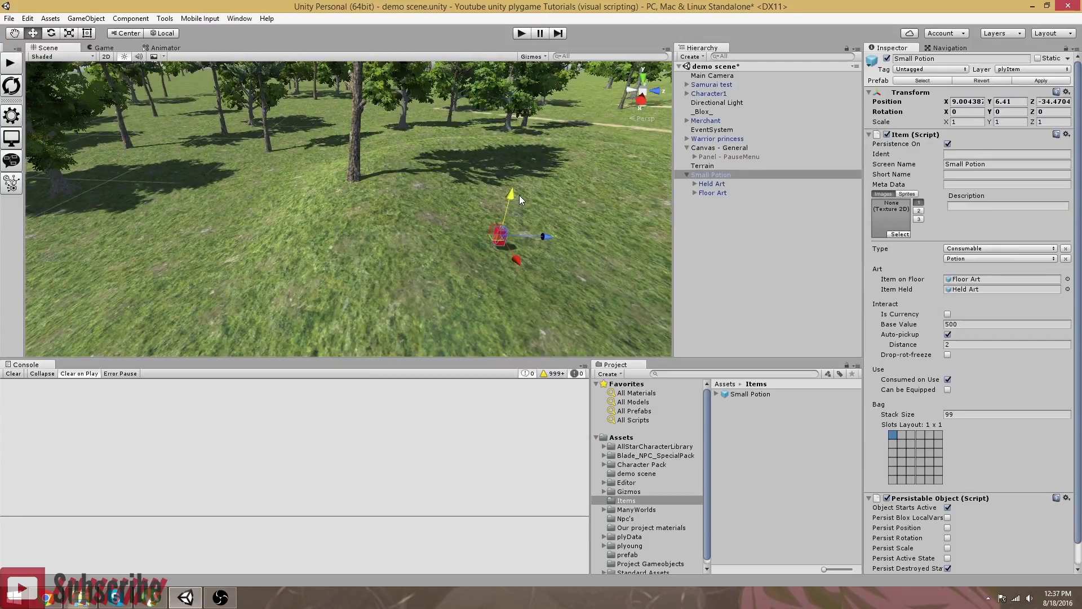
left_click(745, 279)
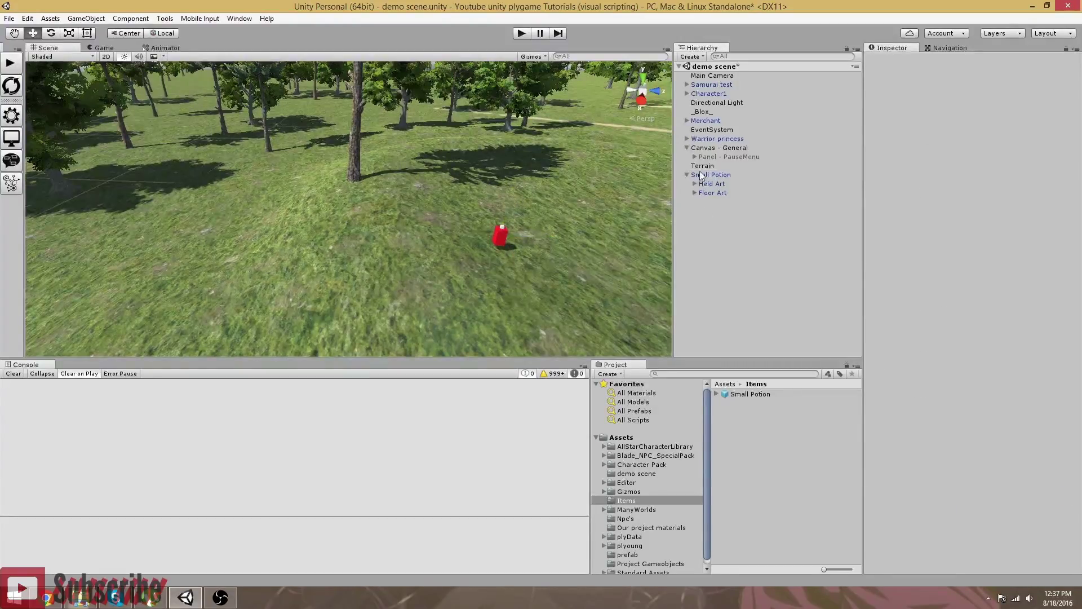
Examine the terrain's navigation mesh around the trees, the character and the potion
right_click_drag(336, 240, 405, 247)
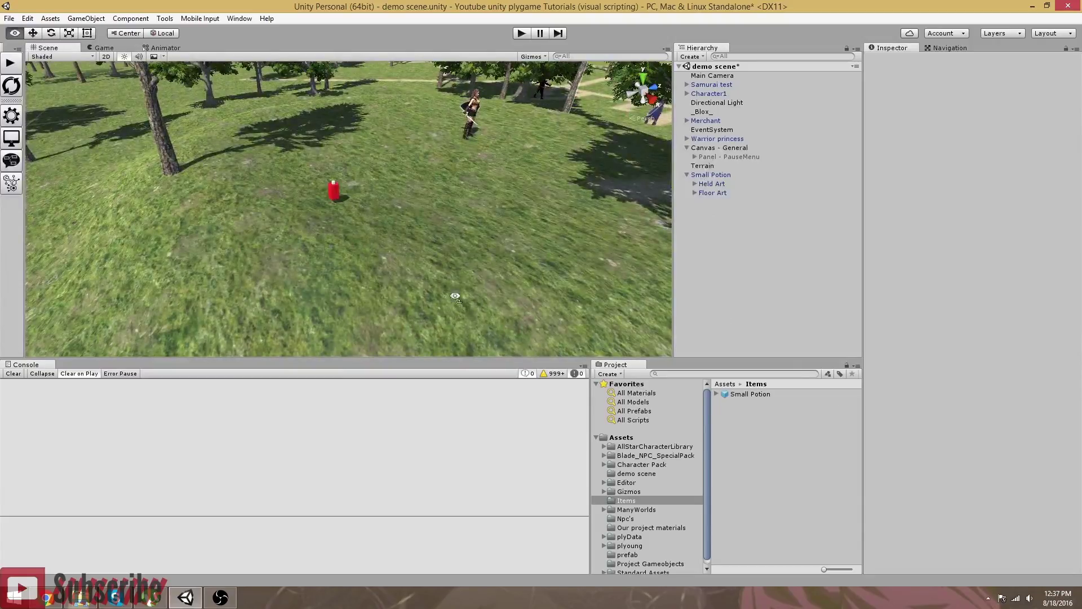
right_click_drag(445, 300, 759, 228)
left_click(952, 49)
scroll(405, 246, "down", 10)
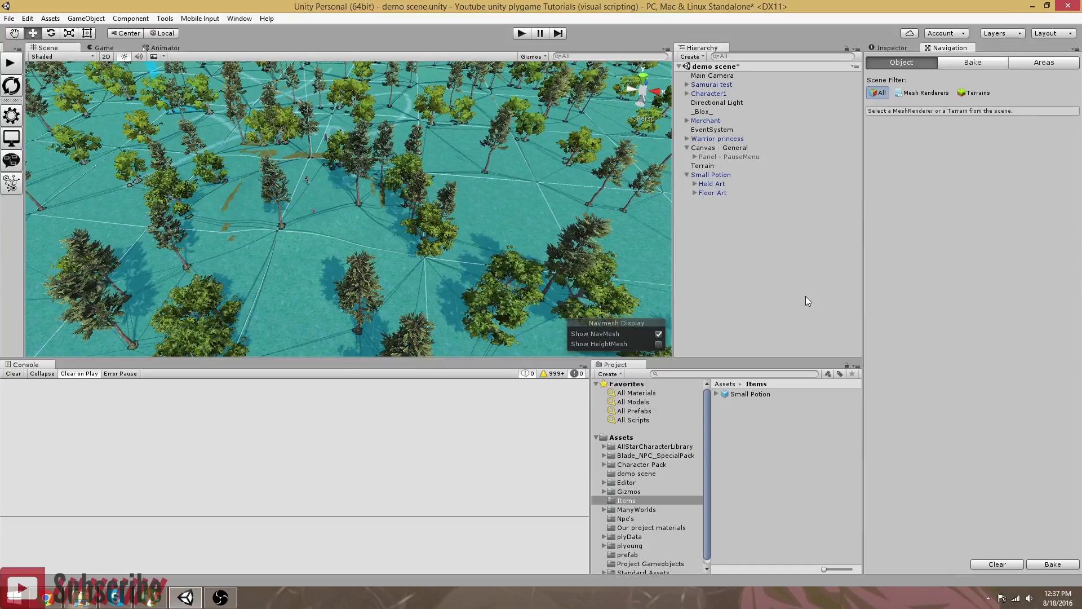
scroll(351, 229, "up", 10)
right_click_drag(350, 228, 367, 212)
scroll(441, 276, "up", 4)
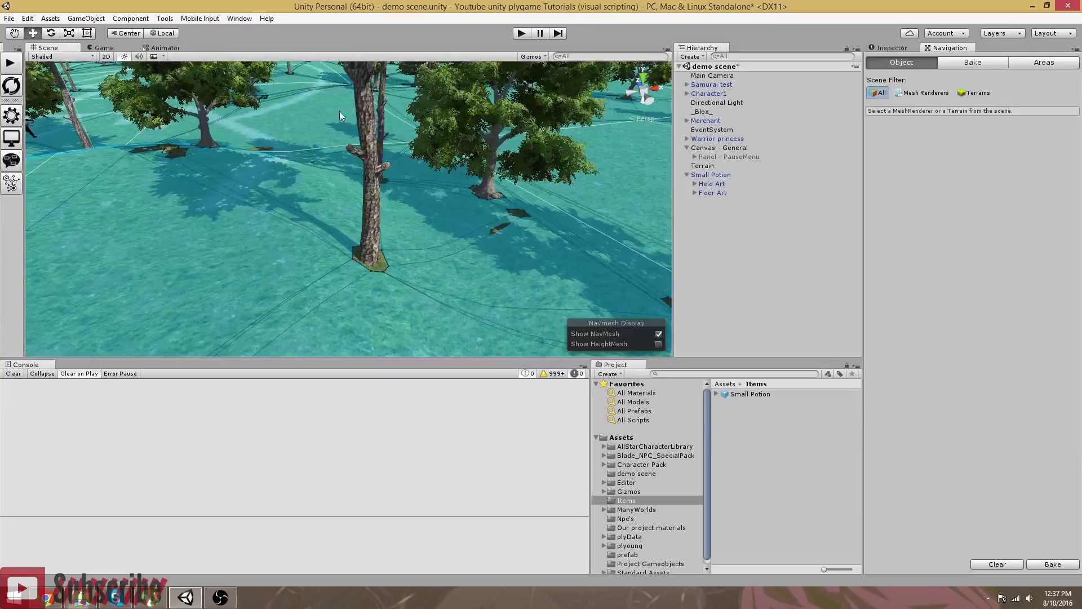
right_click_drag(420, 181, 367, 178)
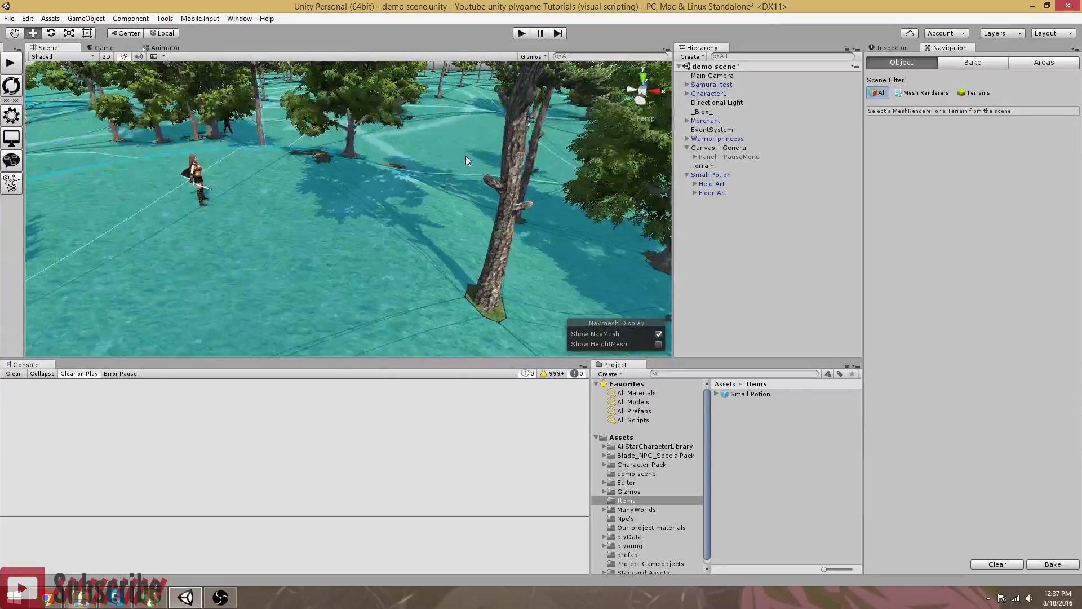
right_click_drag(481, 225, 366, 244)
right_click_drag(509, 246, 467, 238)
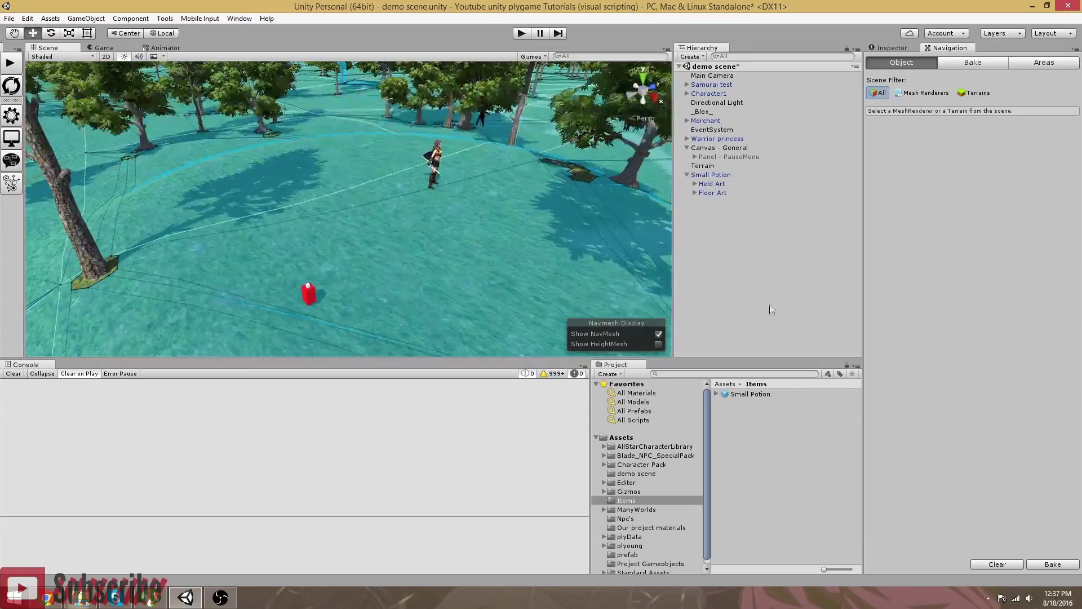
left_click(891, 49)
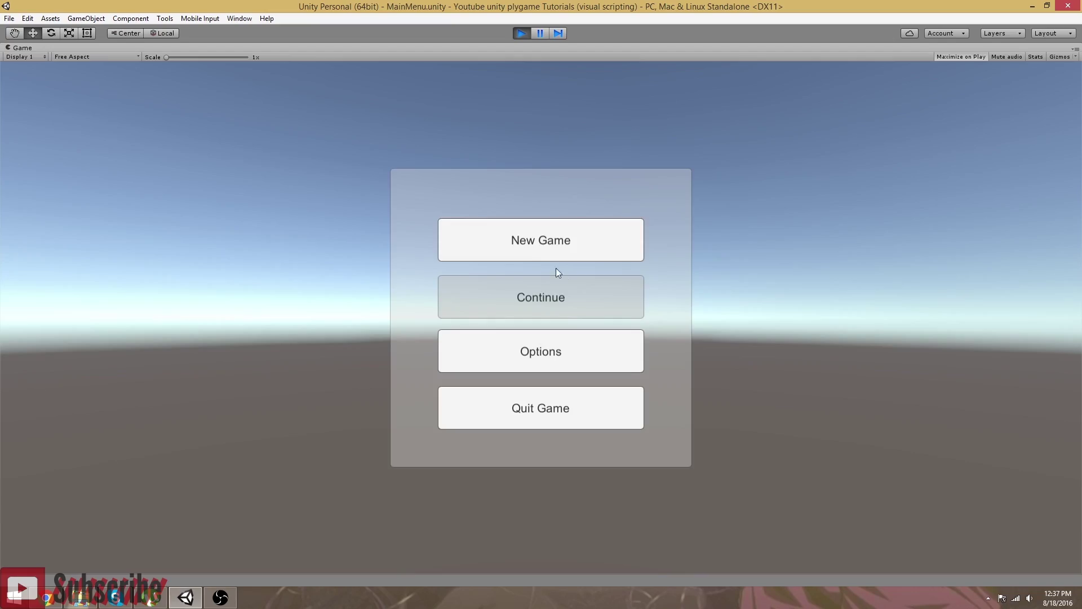
Start a new game from the running main menu and walk the player across the grass in search of the potion
left_click(526, 238)
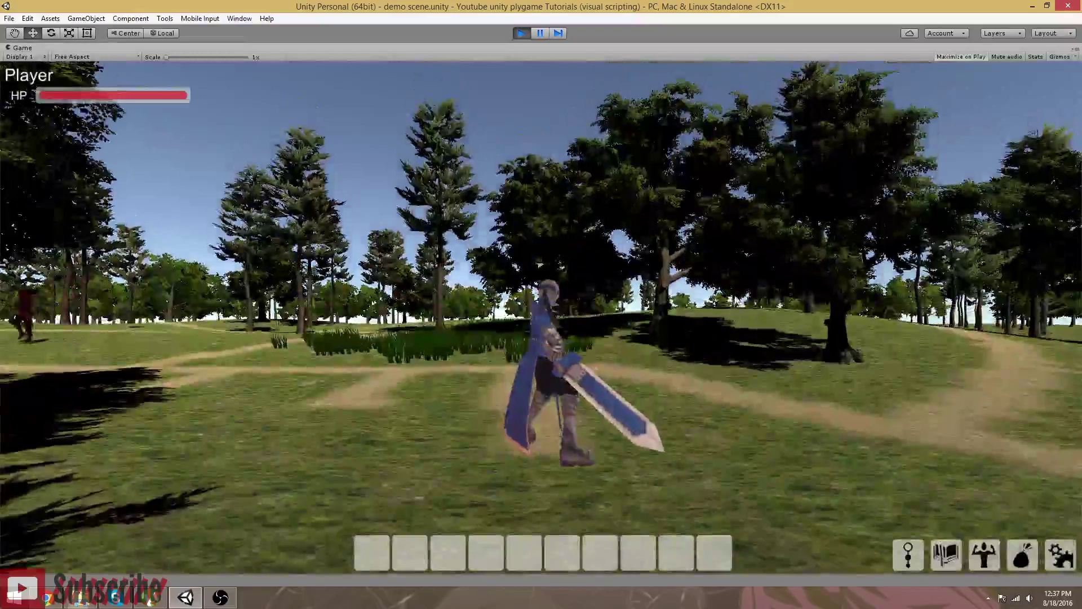
key("w")
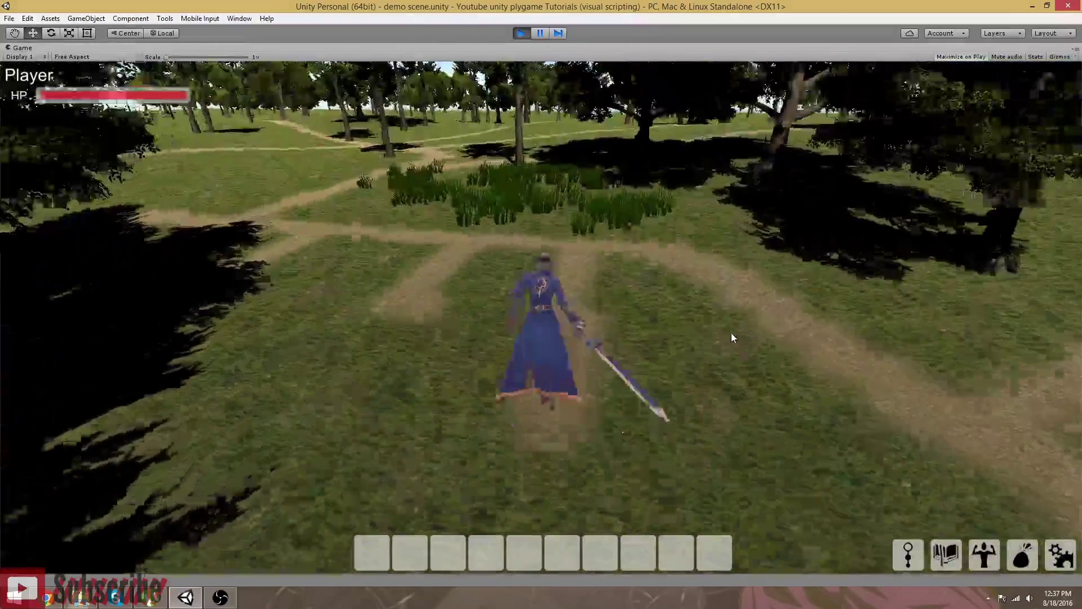
key("w")
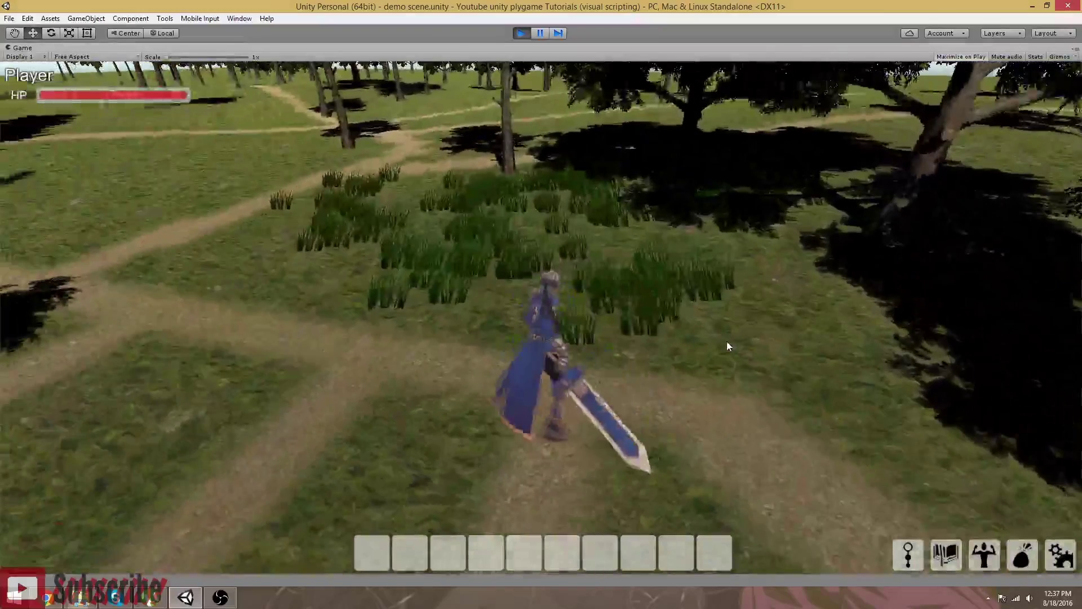
mouse_move(727, 343)
right_mouse_down()
mouse_move(693, 341)
mouse_move(723, 344)
mouse_move(707, 340)
right_mouse_up()
key("w")
key("w")
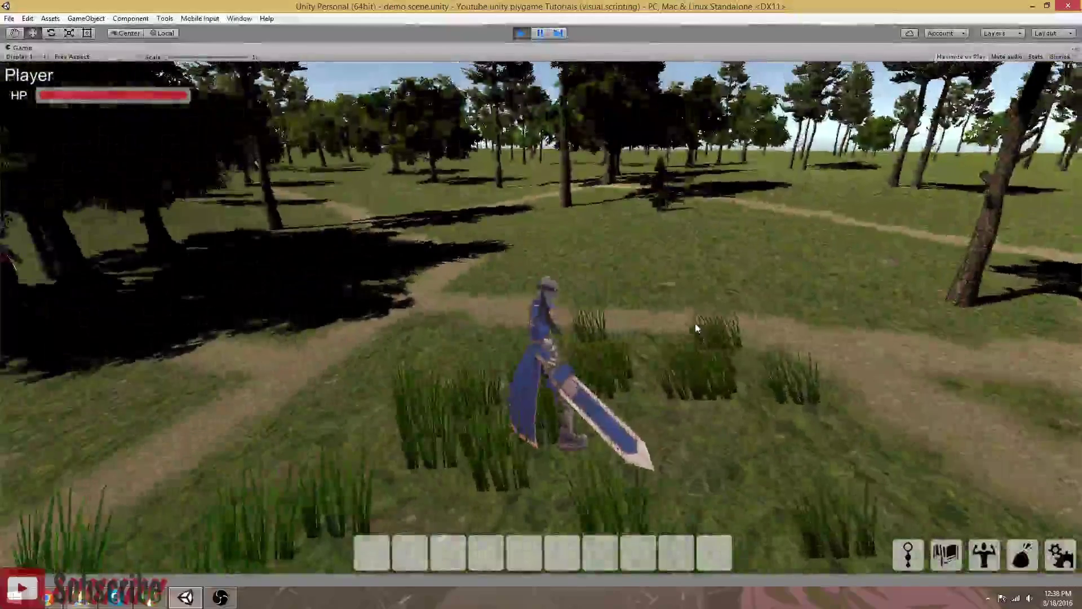
right_click_drag(695, 324, 696, 300)
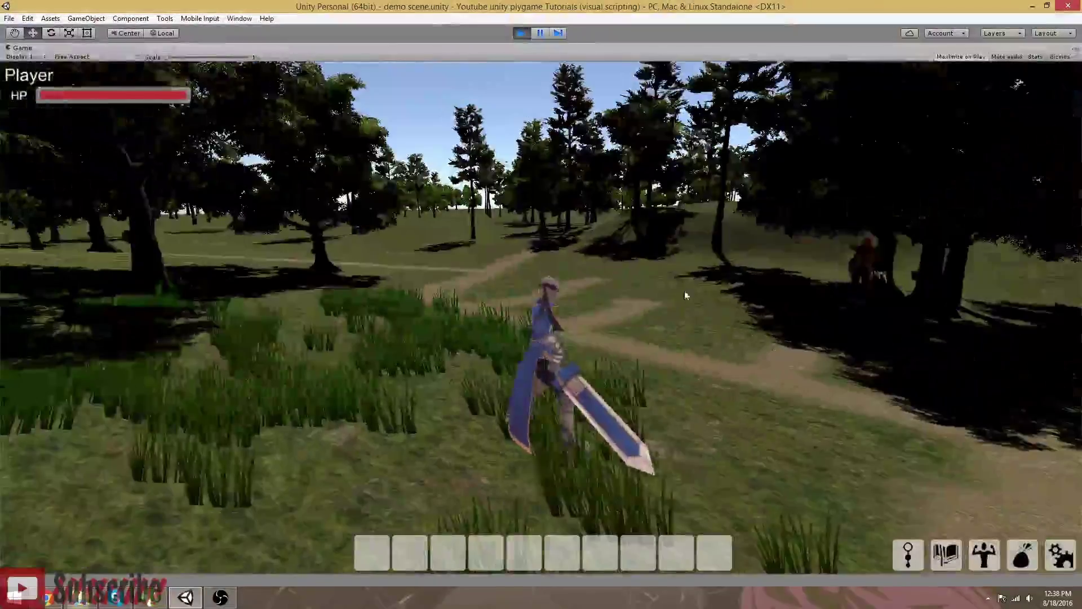
right_click_drag(506, 228, 709, 309)
Walk the player up the hill to Small Potion near the standing character to test its auto-pickup
key("w")
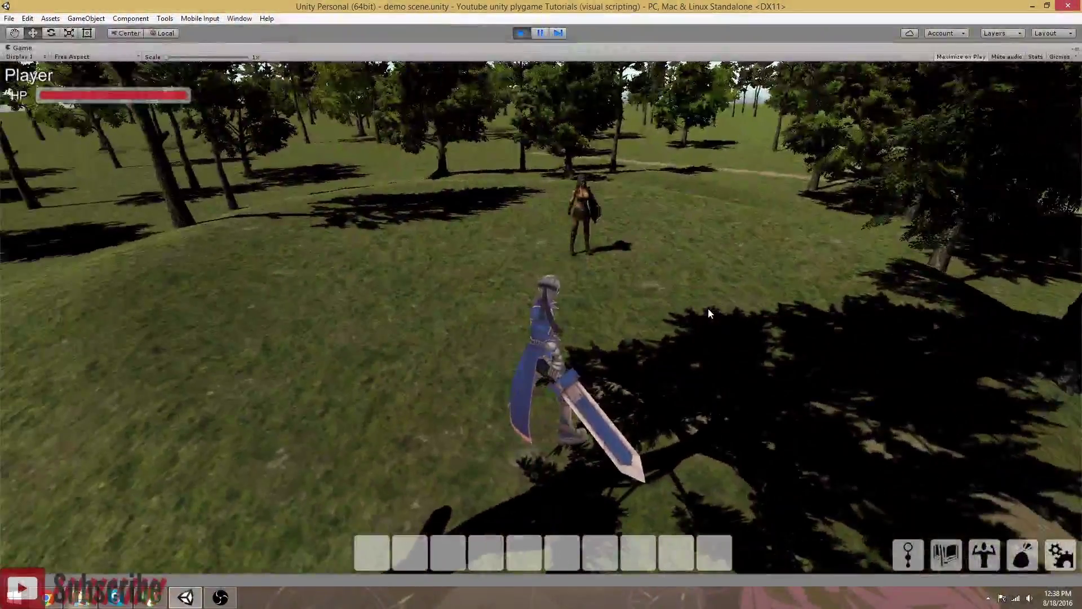
right_click_drag(731, 309, 675, 342)
key("w")
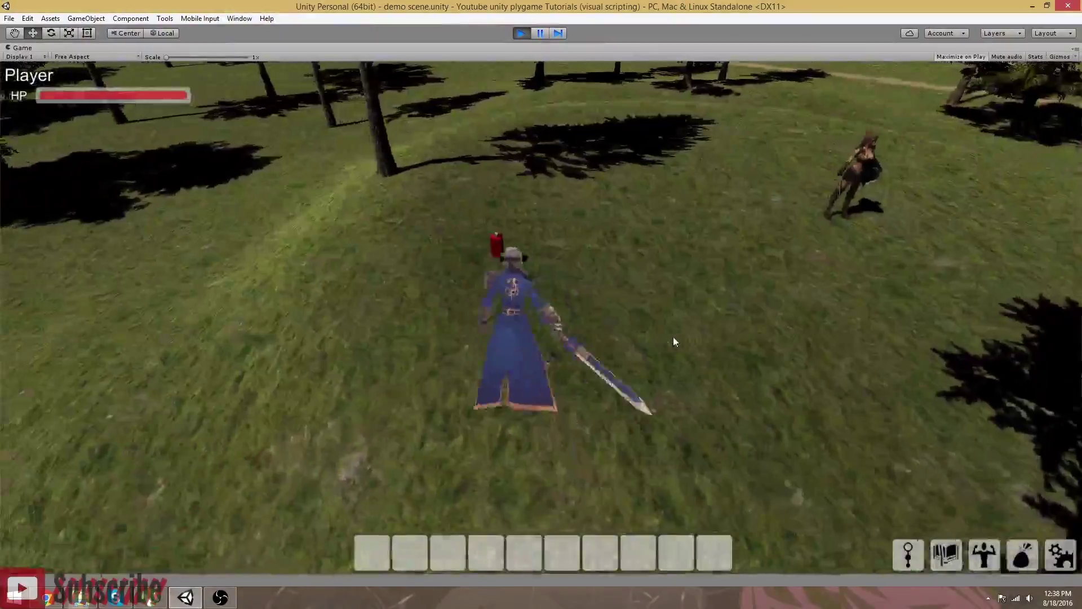
right_click_drag(619, 286, 647, 314)
key("w")
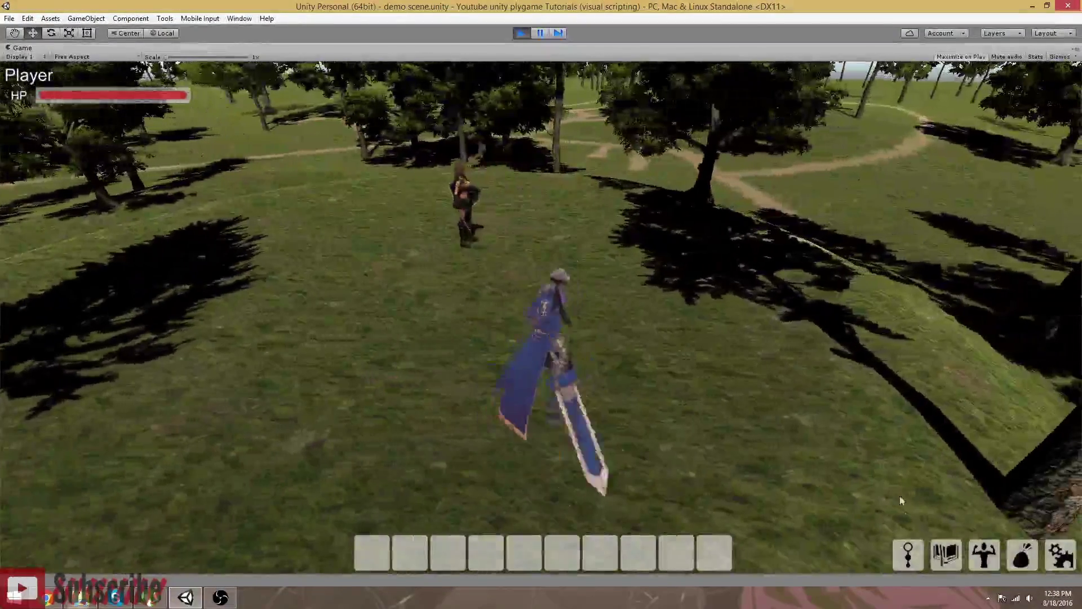
Use the Small Potion from the player's bag to test consumption, and close the bag
left_click(1023, 557)
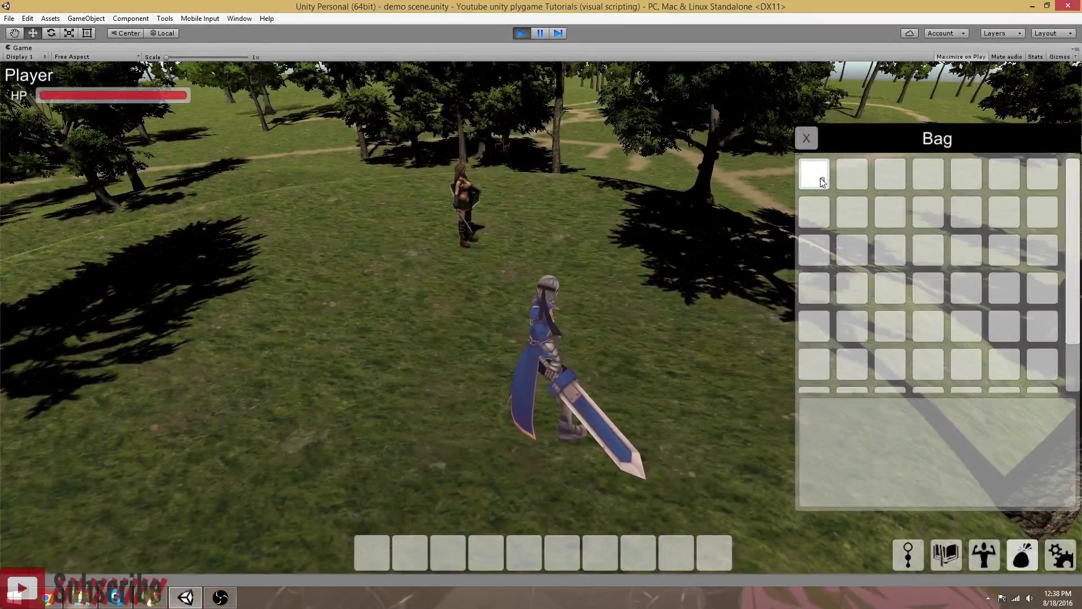
left_click(821, 179)
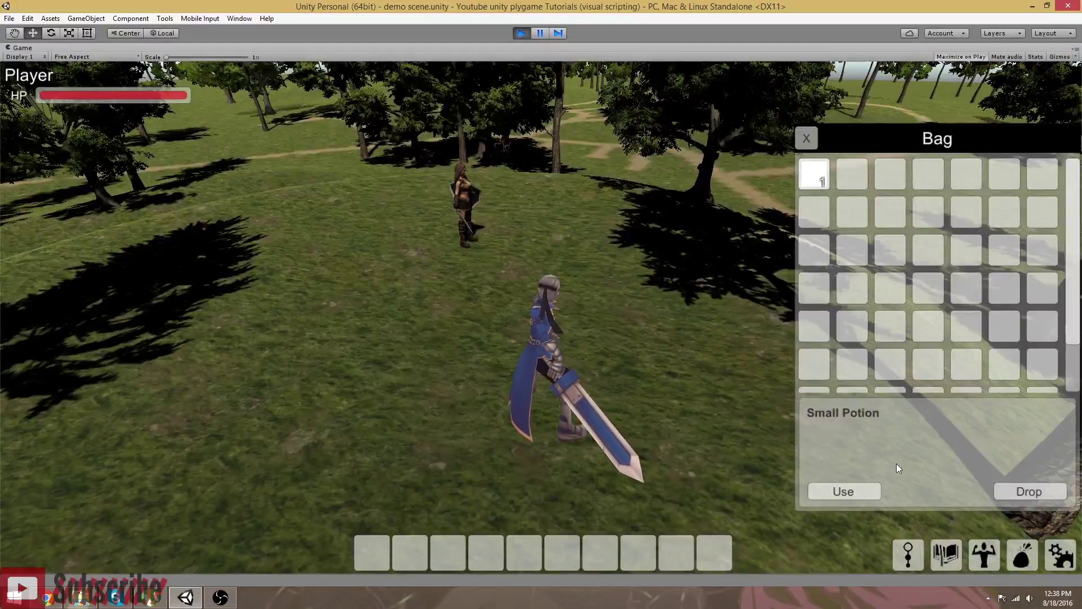
left_click(839, 492)
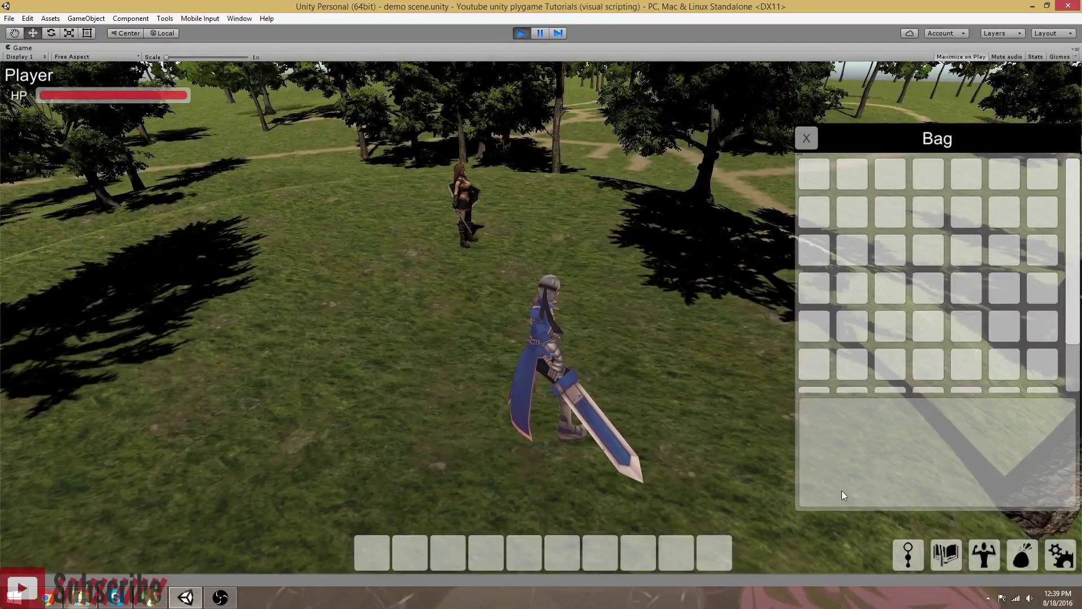
left_click(807, 138)
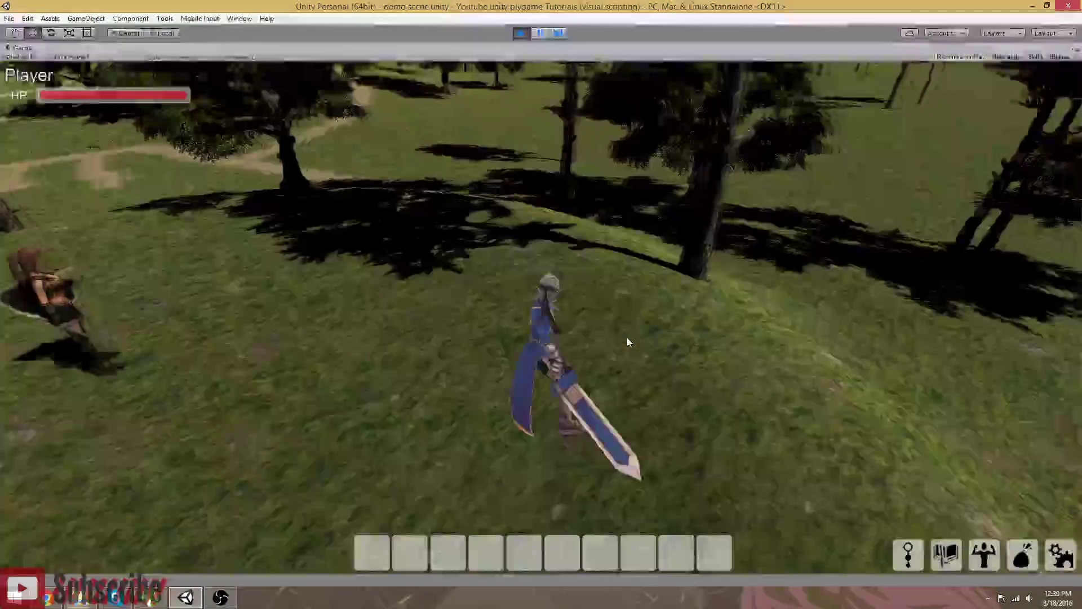
Walk the player through the forest toward the dirt paths and end the play test
key("w")
right_click_drag(627, 338, 597, 294)
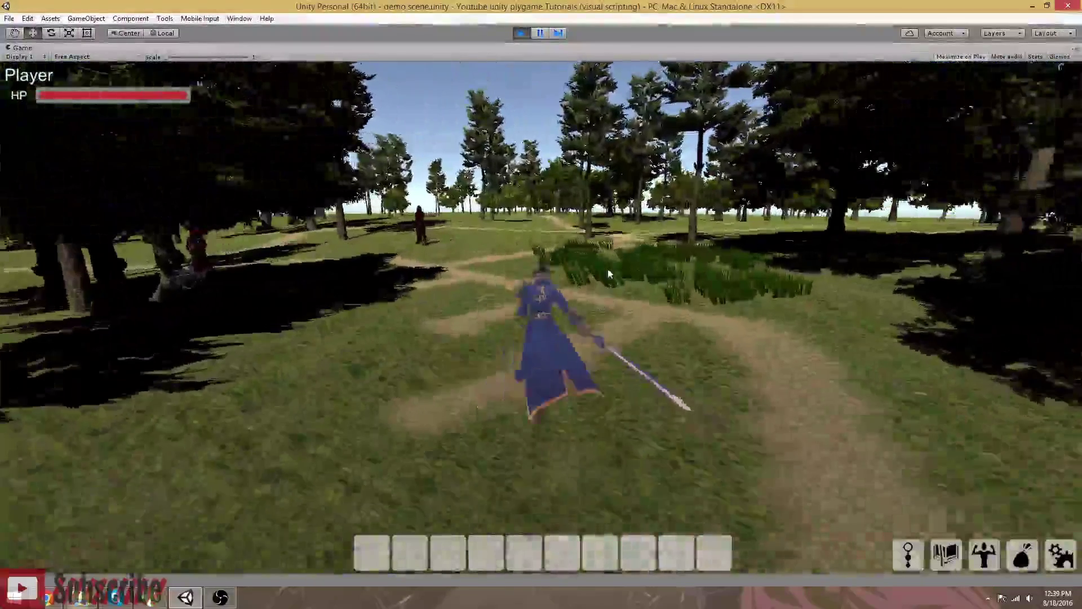
left_click(521, 33)
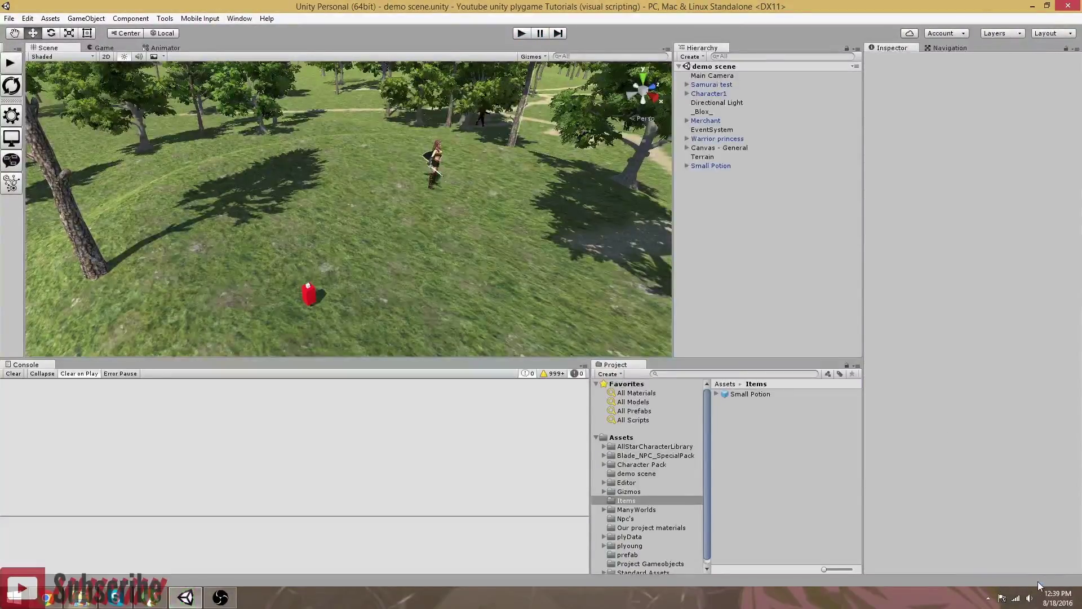
Add a plyBlox component to Small Potion in the scene and open it in the BloxEd editor
mouse_move(421, 200)
right_mouse_down()
mouse_move(460, 187)
mouse_move(364, 221)
mouse_move(481, 250)
mouse_move(347, 242)
mouse_move(442, 255)
mouse_move(364, 263)
mouse_move(377, 262)
mouse_move(306, 231)
mouse_move(340, 232)
mouse_move(332, 242)
mouse_move(322, 234)
mouse_move(332, 249)
mouse_move(463, 293)
mouse_move(254, 270)
mouse_move(335, 272)
mouse_move(377, 292)
right_mouse_up()
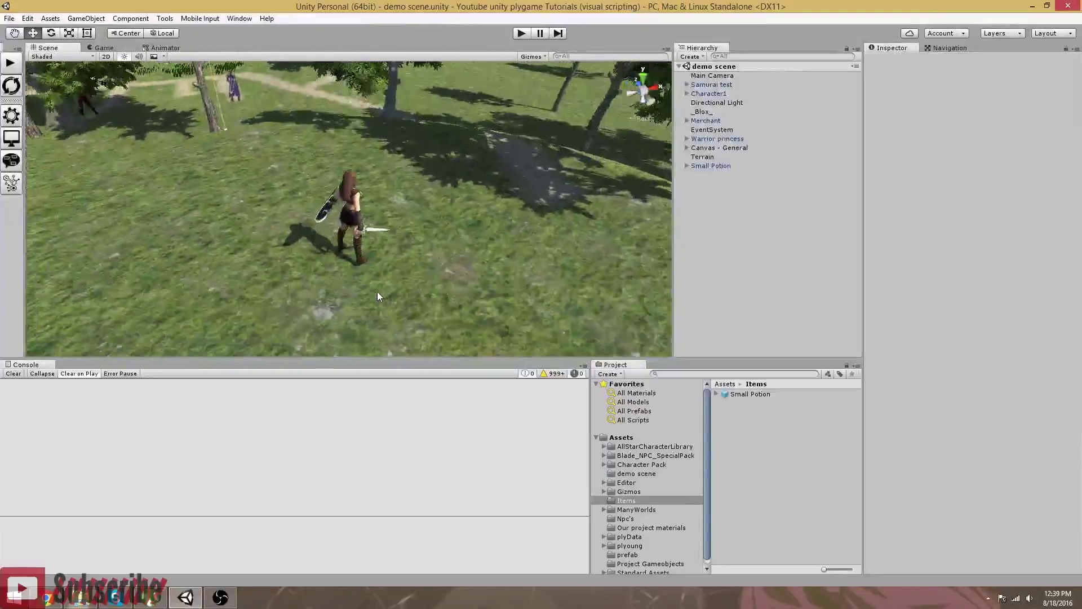
left_click(702, 167)
scroll(963, 269, "down", 2)
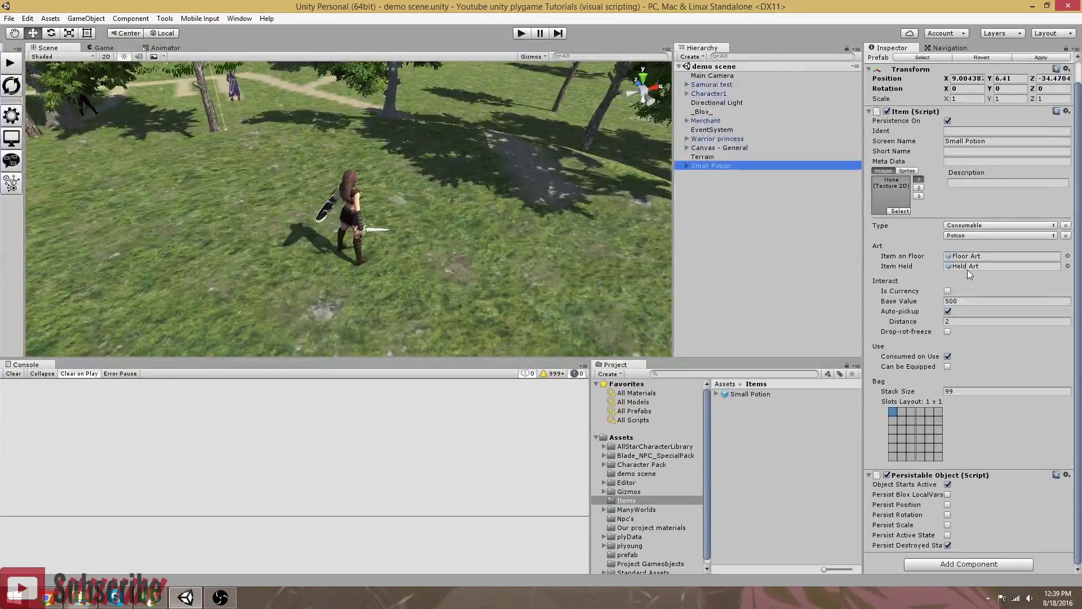
left_click(952, 565)
left_click(937, 530)
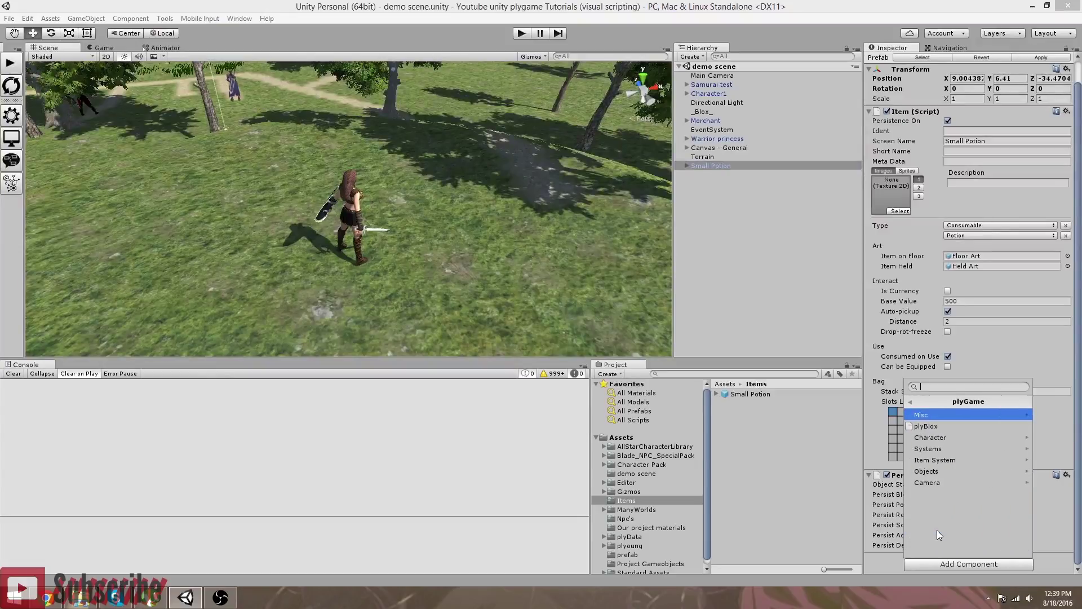
left_click(928, 427)
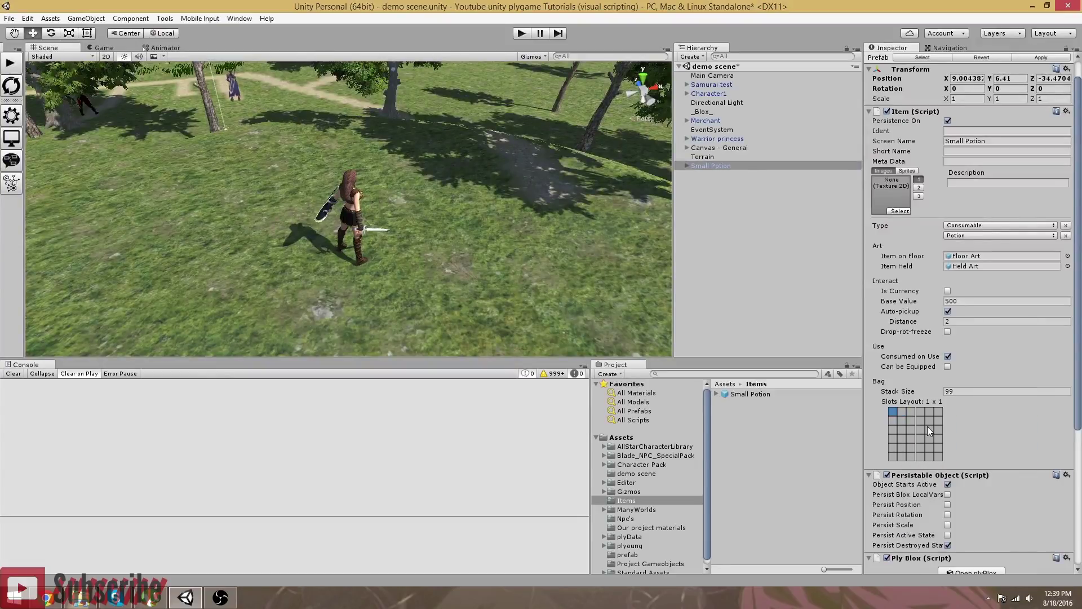
scroll(928, 426, "down", 6)
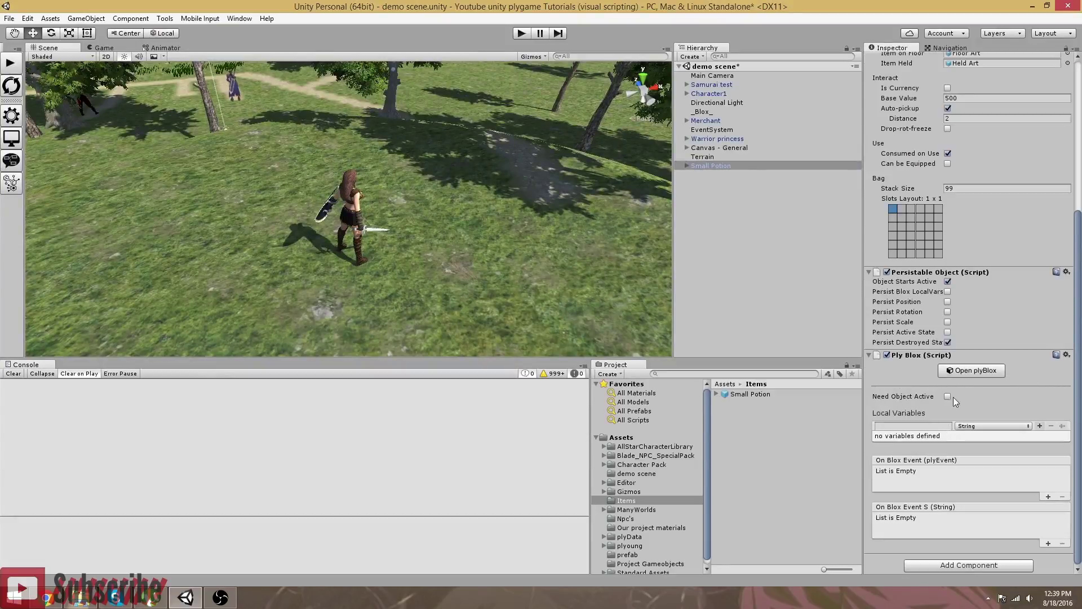
left_click(970, 370)
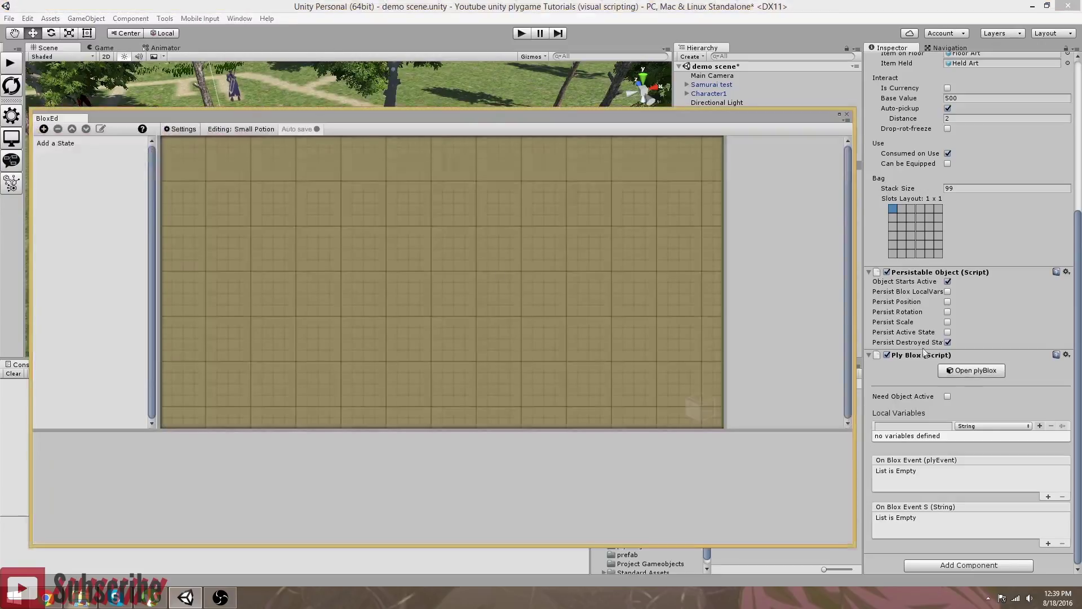
Add a state to the Small Potion blox and give it an On Use Item from Bag event
left_click(44, 129)
left_click(45, 285)
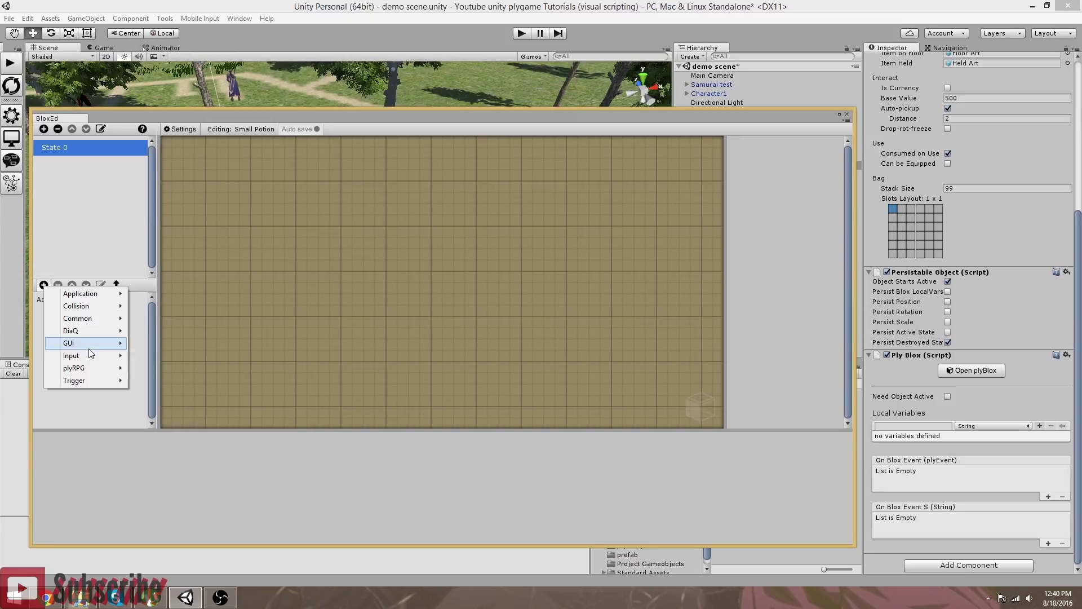
mouse_move(85, 367)
mouse_move(191, 406)
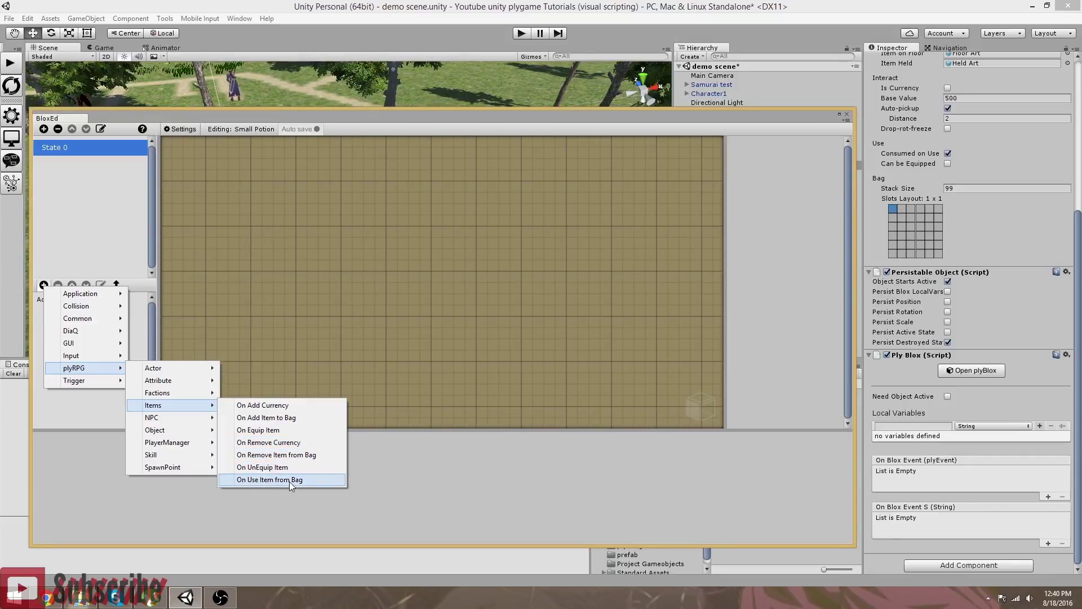
left_click(289, 481)
Add the On Remove Item from Bag and On Add Item to Bag events to State 0
left_click(42, 282)
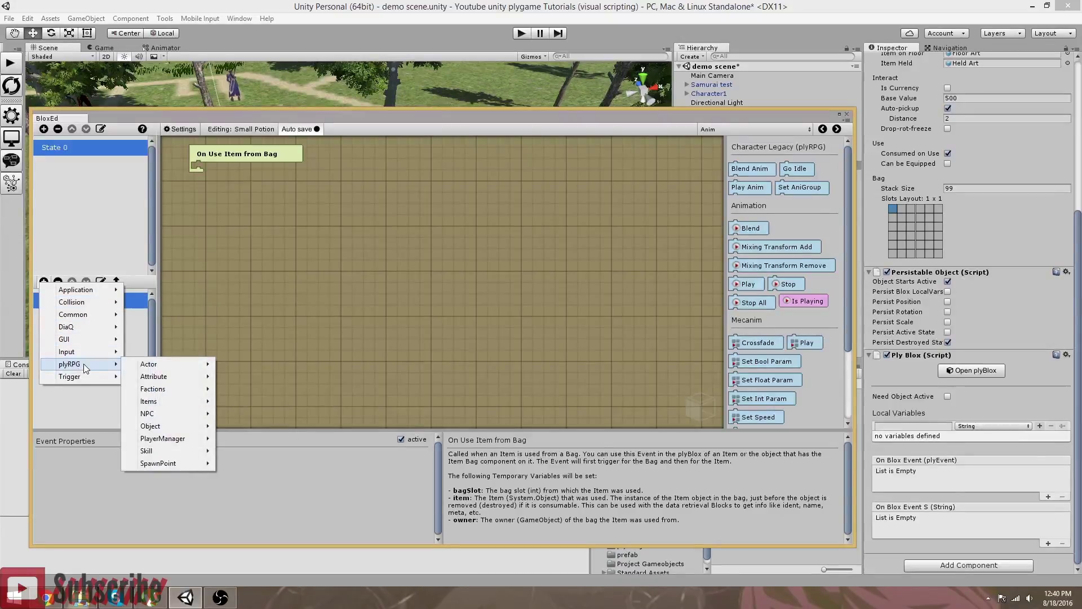
mouse_move(207, 369)
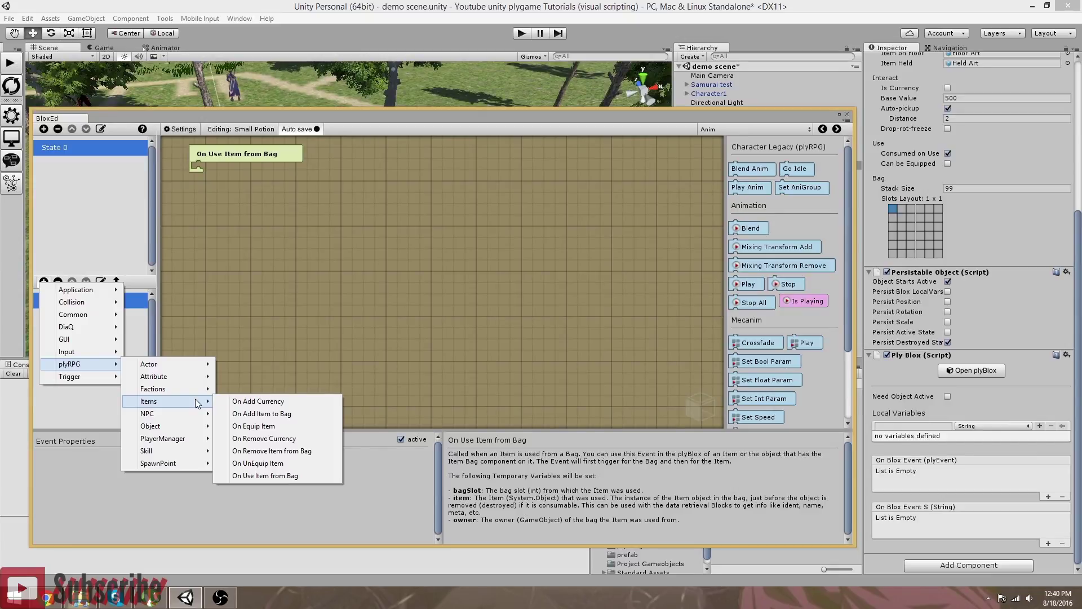
left_click(292, 452)
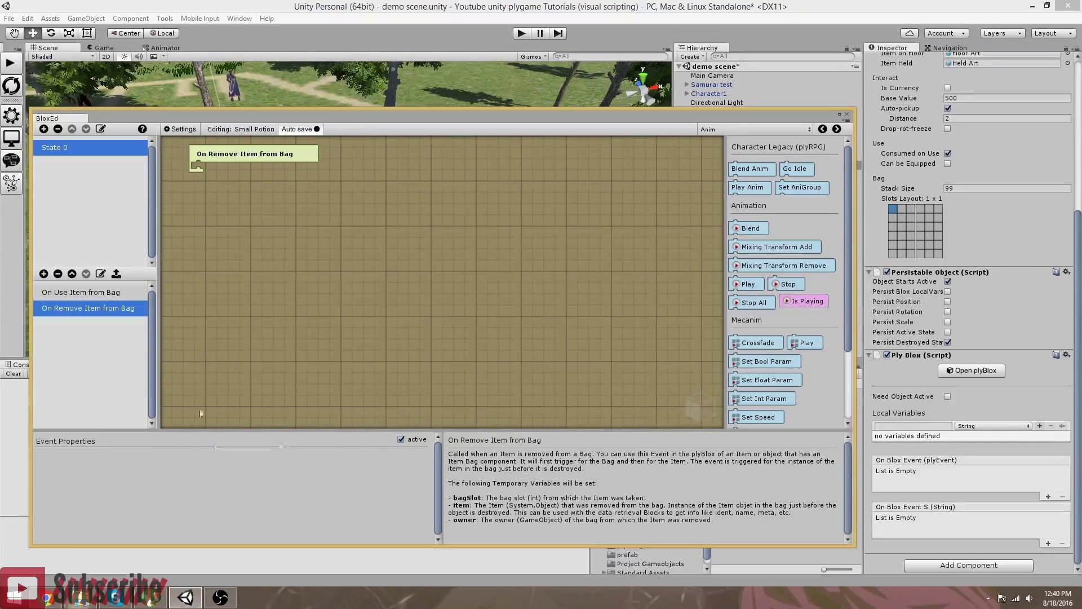
left_click(82, 292)
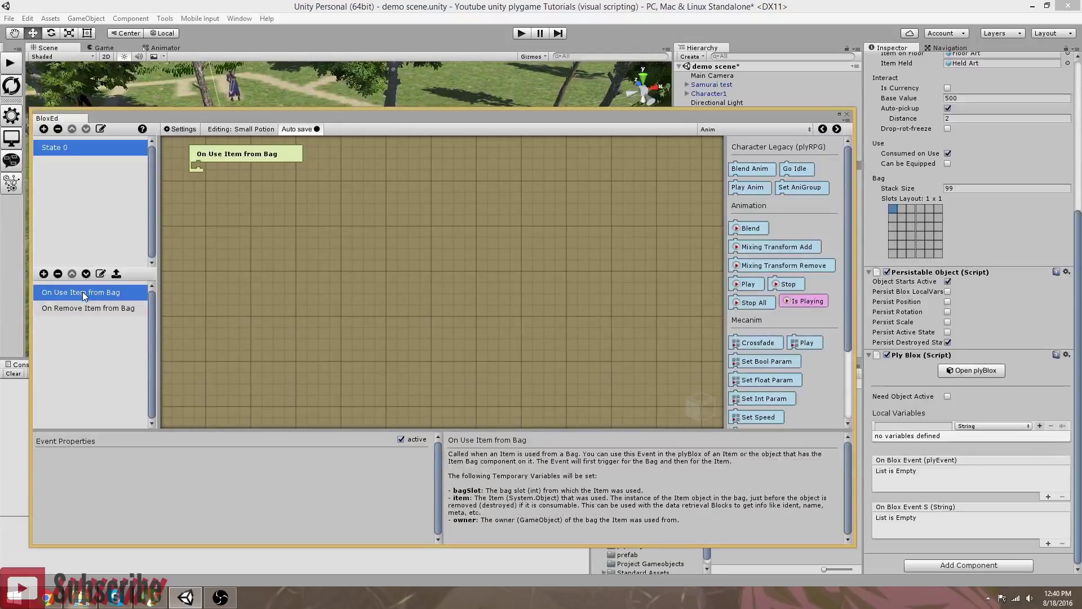
left_click(43, 273)
mouse_move(84, 345)
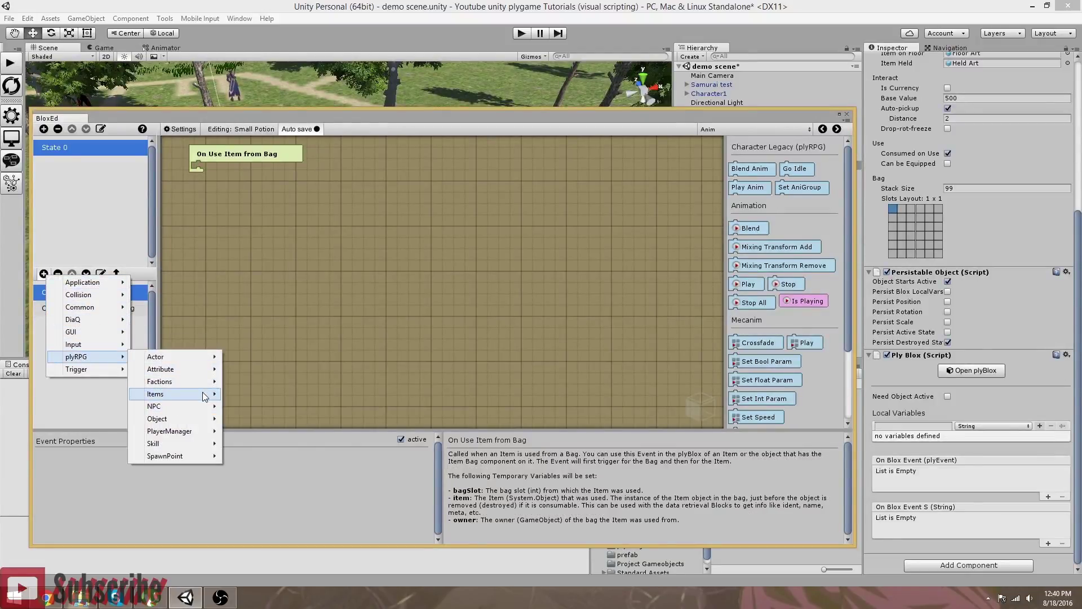
mouse_move(202, 396)
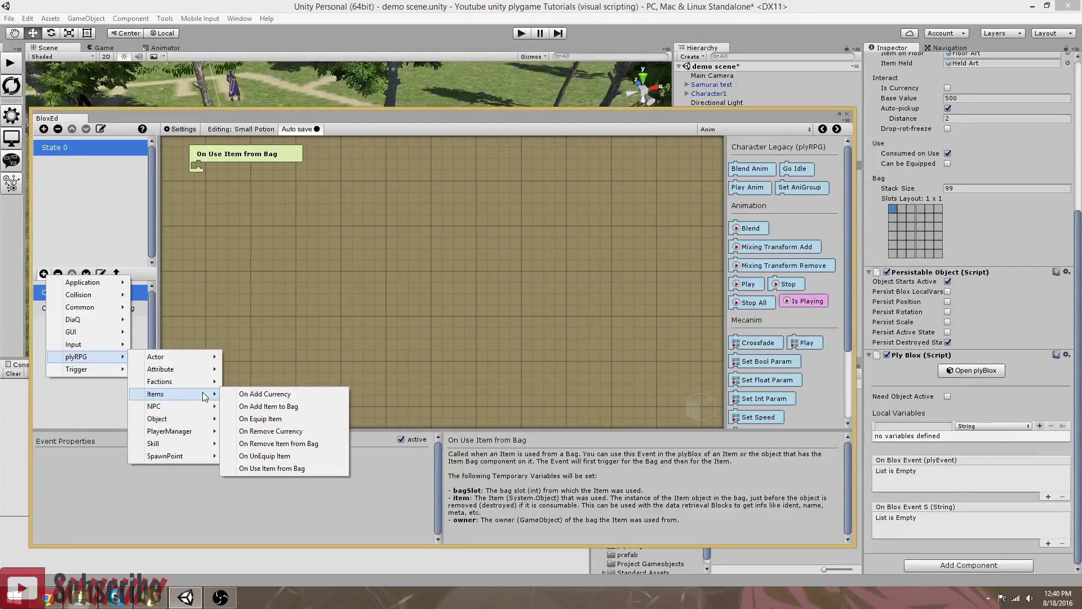
left_click(266, 407)
Compare the use, remove and add bag events of State 0, ending on On Use Item from Bag
left_click(56, 299)
left_click(66, 317)
left_click(76, 301)
left_click(54, 317)
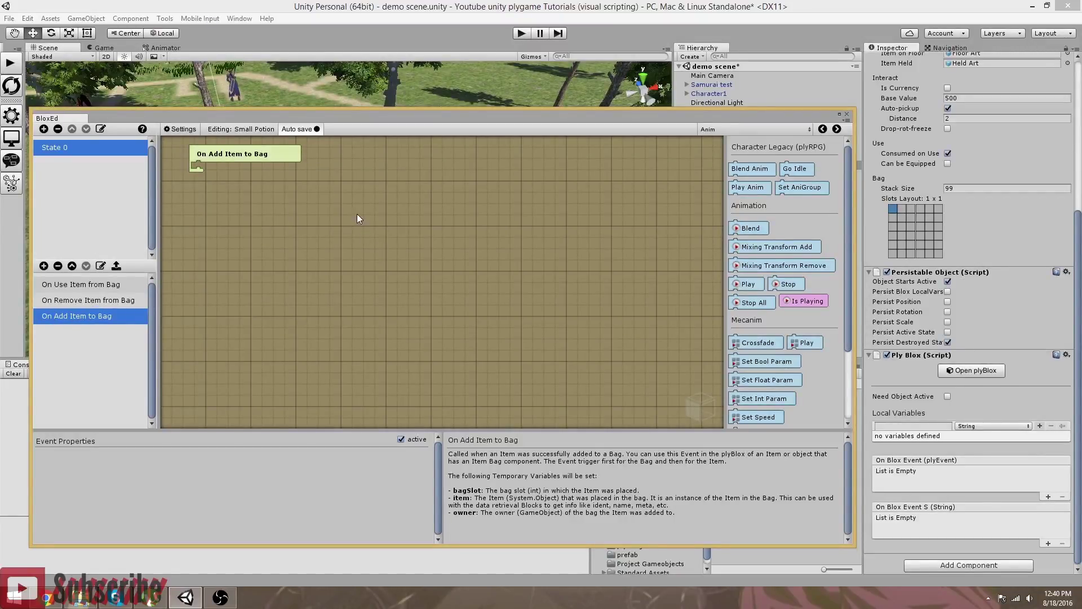
left_click(62, 308)
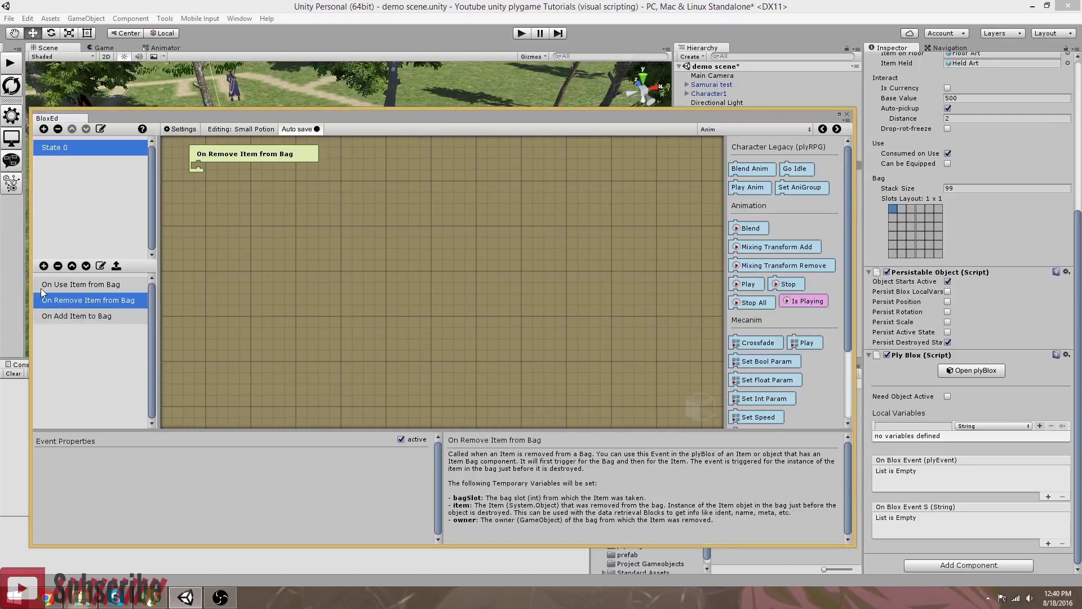
left_click(63, 283)
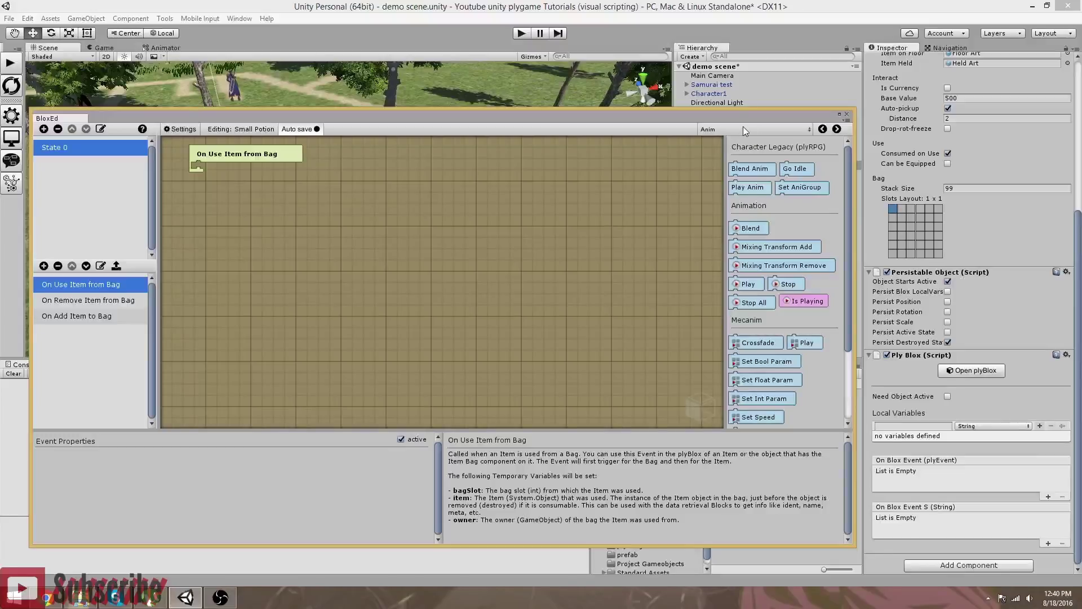
Add a Change Attribute block under On Use Item from Bag and set its attribute to Health
mouse_move(739, 117)
left_mouse_down()
mouse_move(716, 132)
mouse_move(728, 126)
left_mouse_up()
left_click(753, 141)
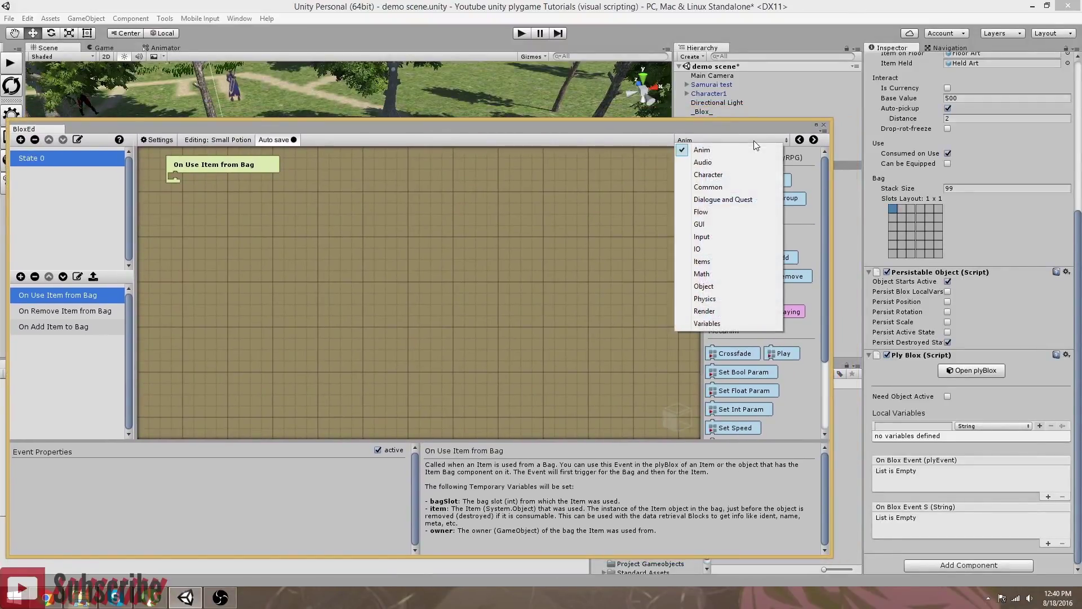
left_click(716, 175)
scroll(744, 282, "down", 3)
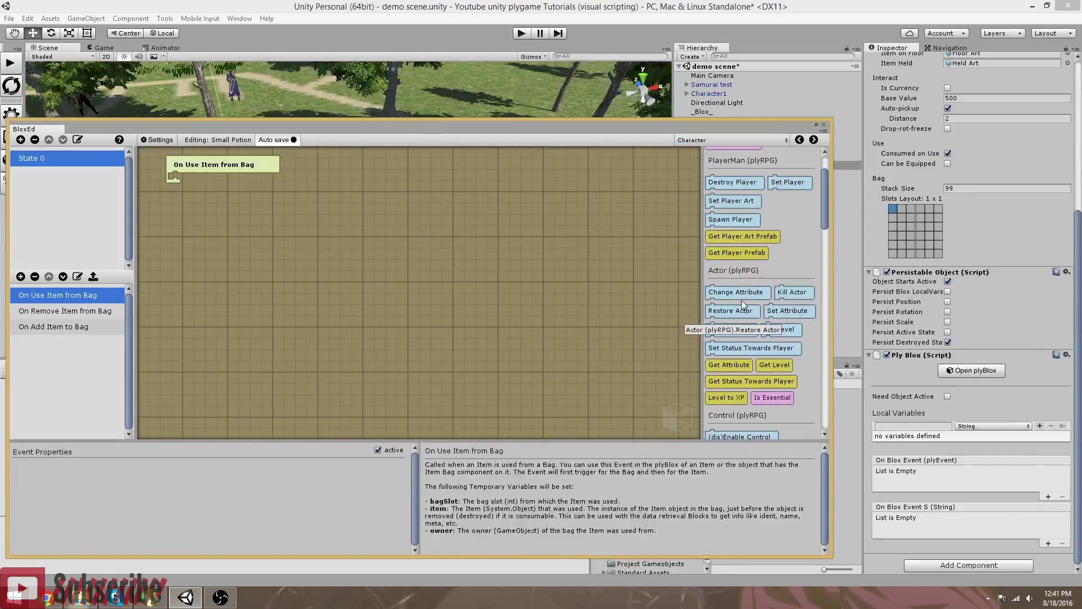
left_click_drag(736, 292, 179, 177)
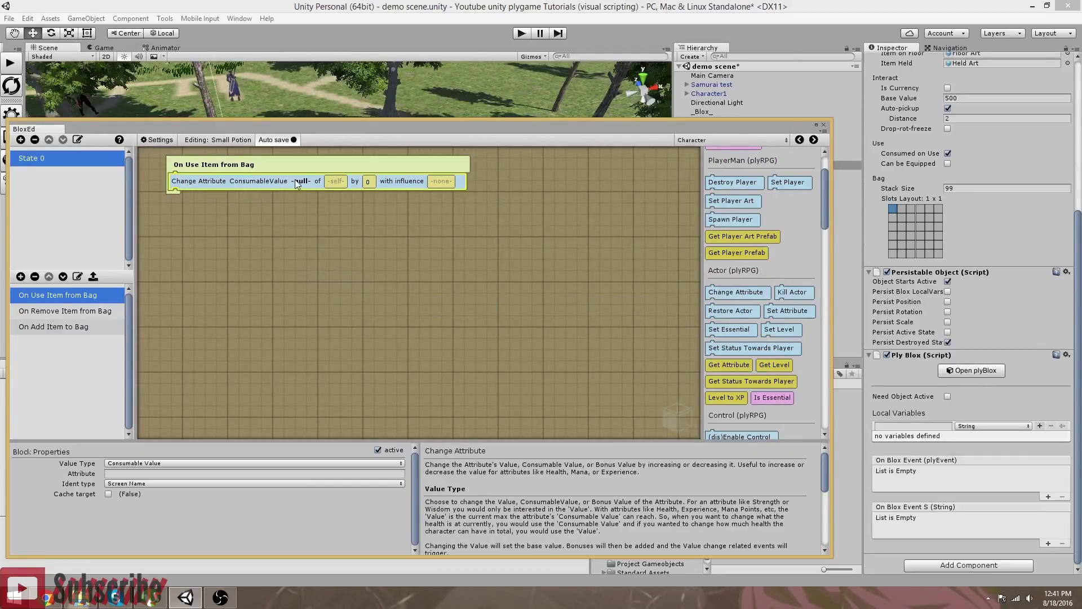
left_click(151, 476)
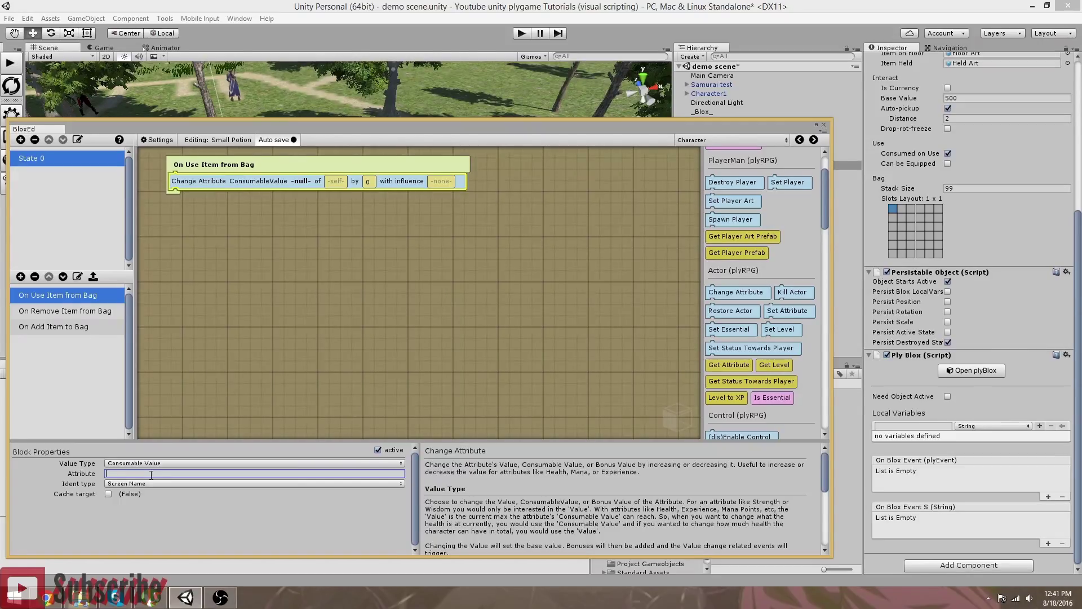
type("Health")
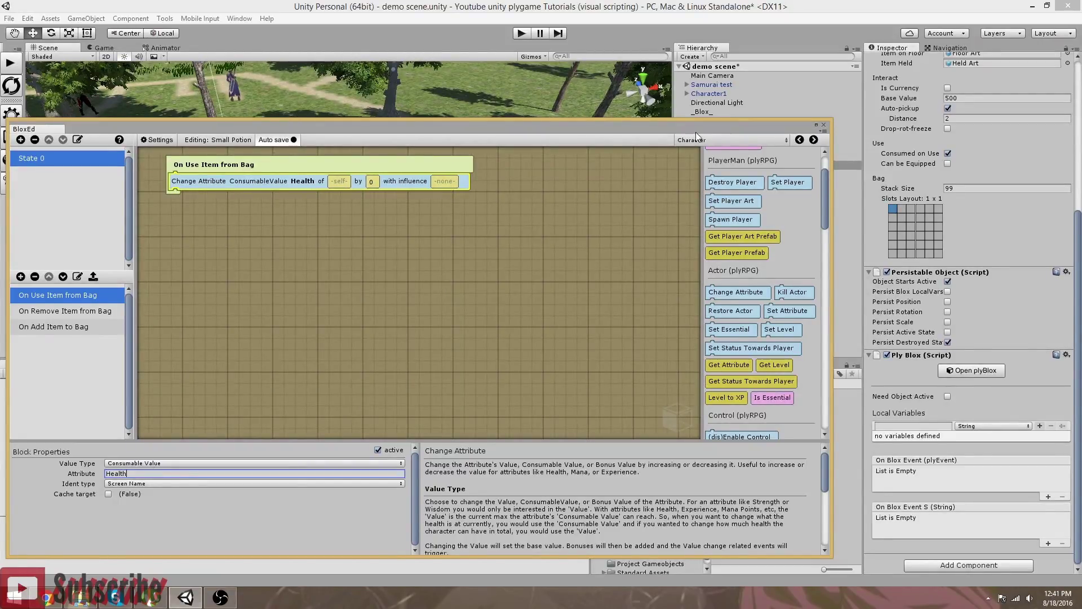
Set Player as the target of the Change Attribute block and check the temporary variables of On Use Item from Bag
scroll(746, 178, "up", 3)
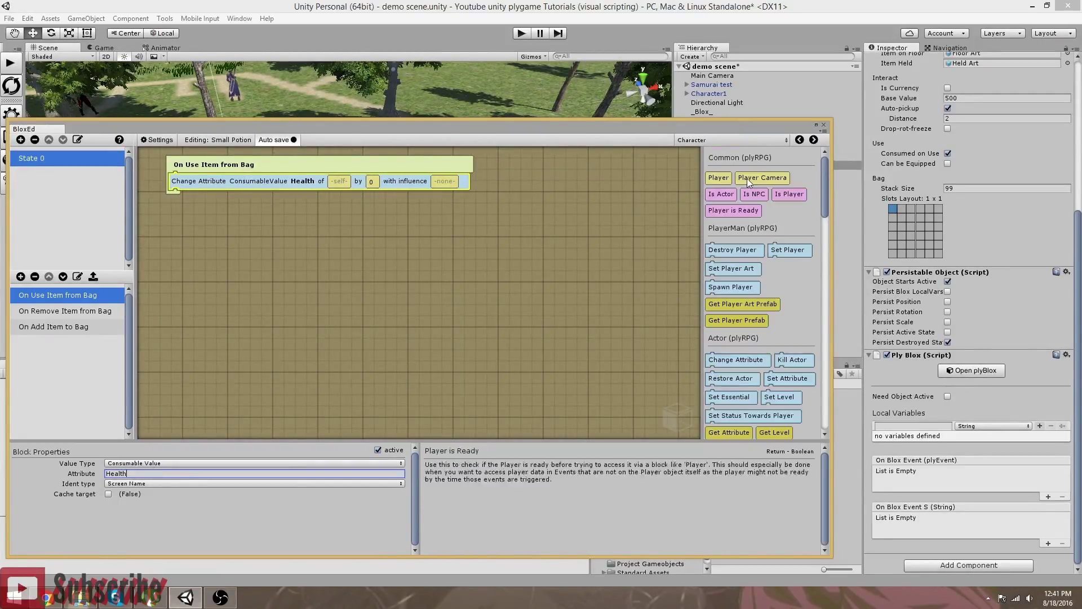
left_click_drag(730, 178, 339, 182)
left_click(83, 311)
left_click(83, 295)
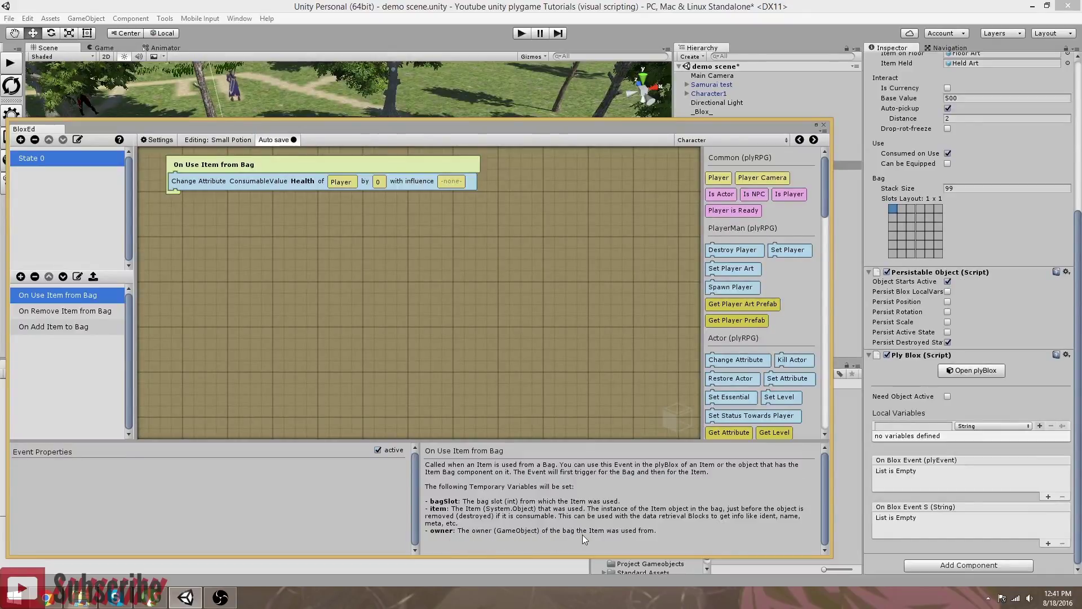
Replace the Change Attribute target with a Get Temp GameObject block that reads the variable Owner
left_click(774, 138)
scroll(727, 325, "down", 15)
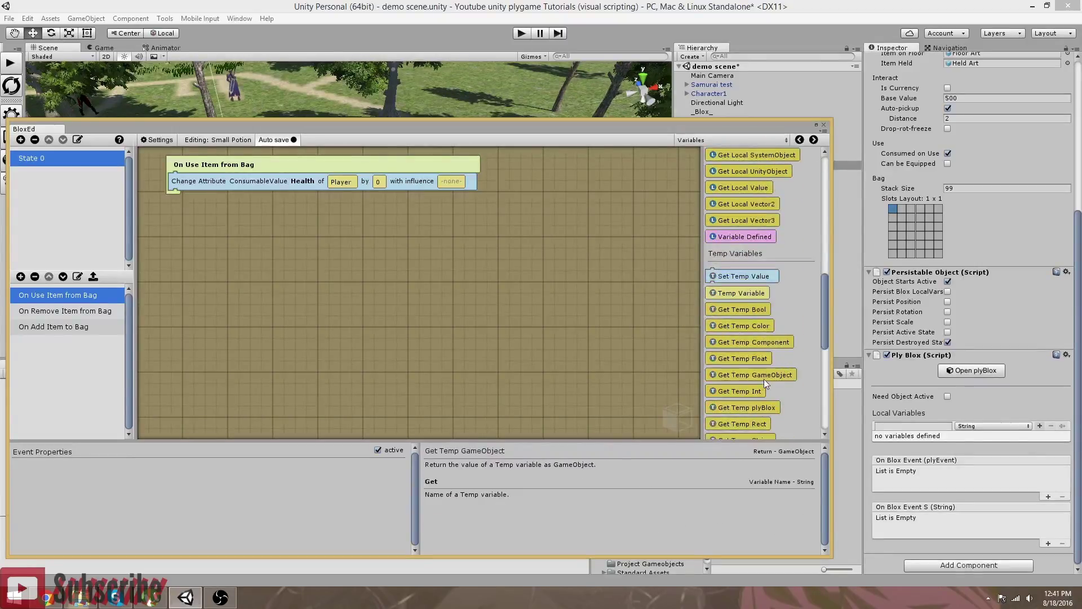
left_click_drag(757, 375, 341, 181)
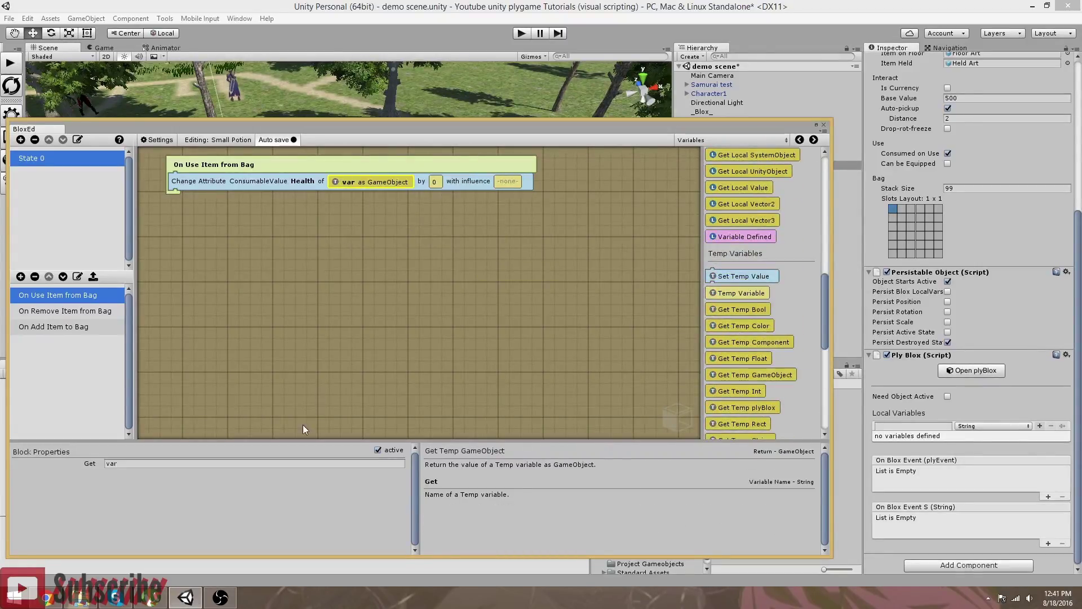
left_click(281, 463)
type("Owner")
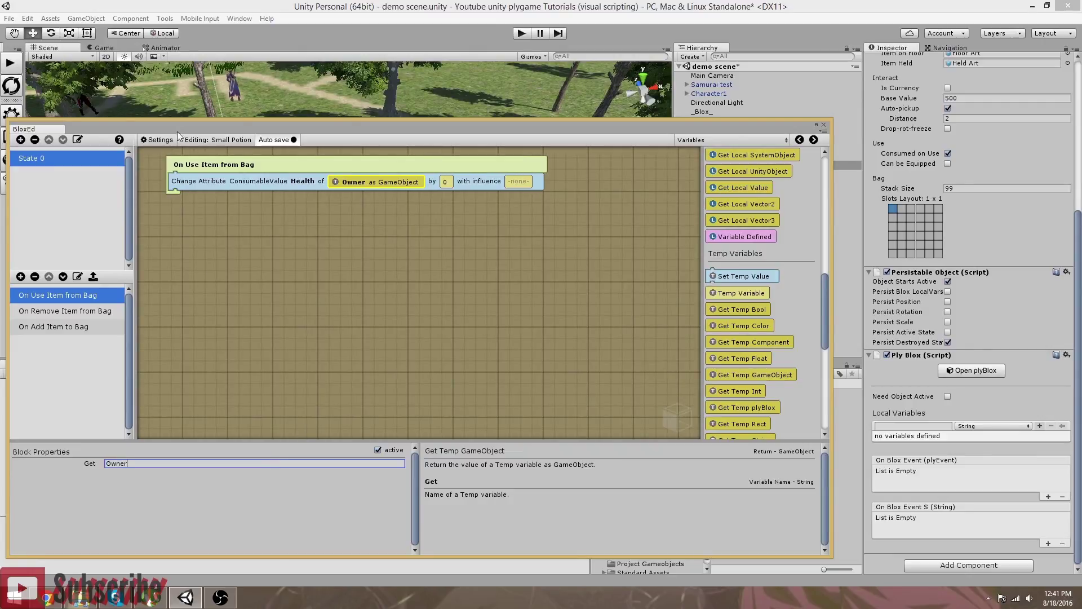
Place a Random Float block from the Math blocks in the amount slot of the Change Attribute block
left_click(446, 181)
left_click(714, 141)
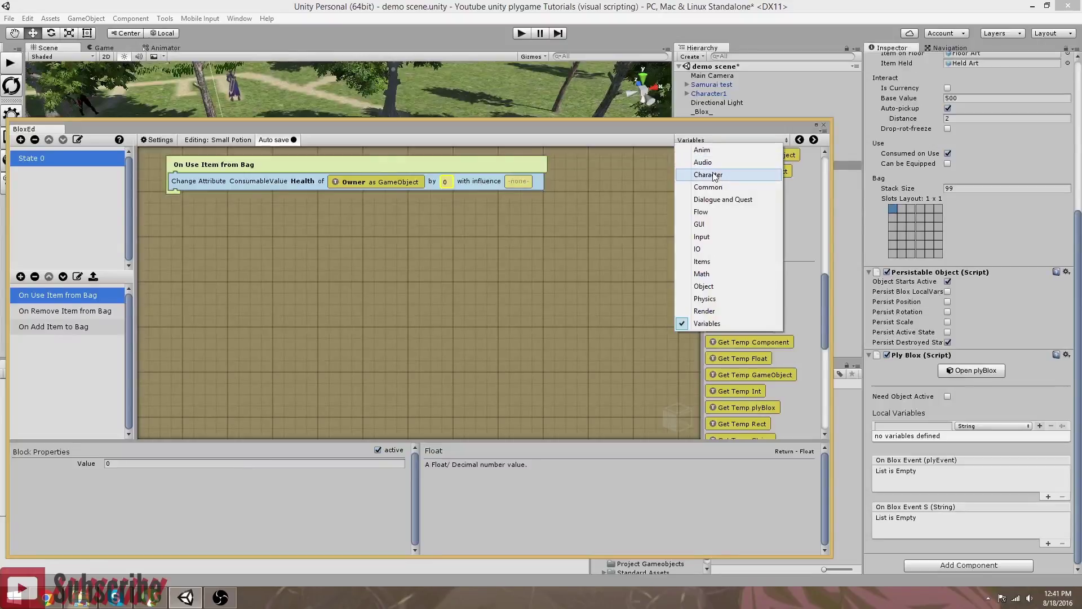
left_click(711, 275)
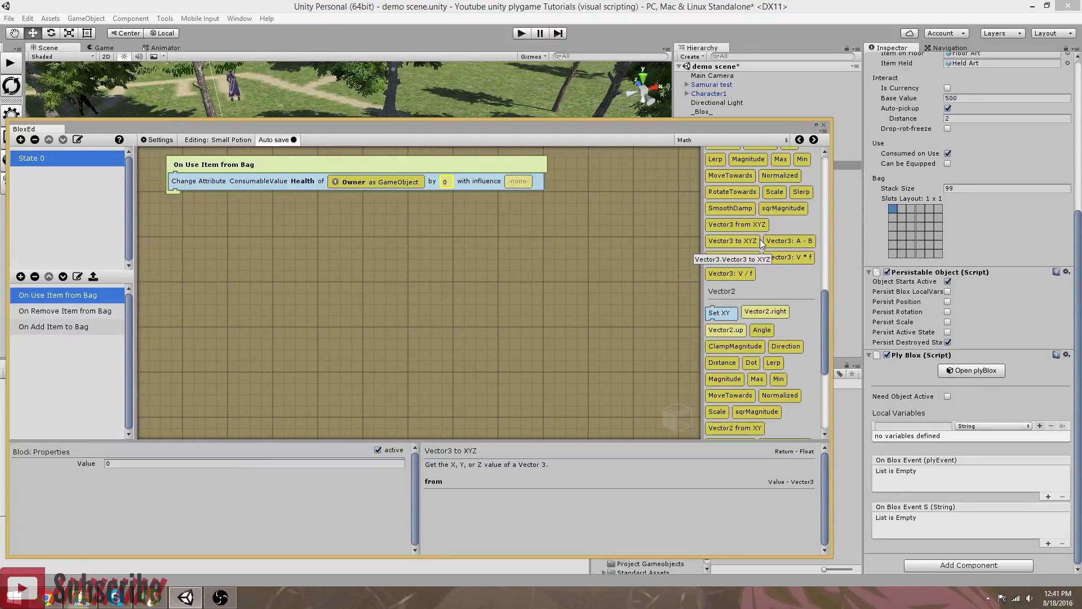
scroll(760, 241, "up", 10)
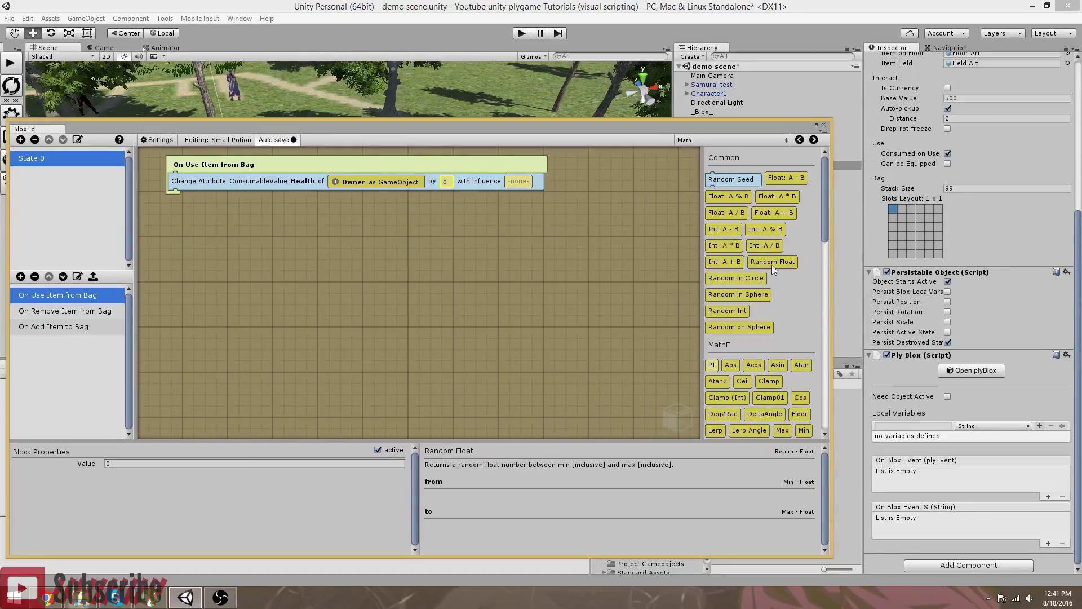
left_click_drag(775, 262, 447, 183)
Set the Random Float range from 15 to 20 and close the Blox editor
left_click(507, 184)
left_click(303, 463)
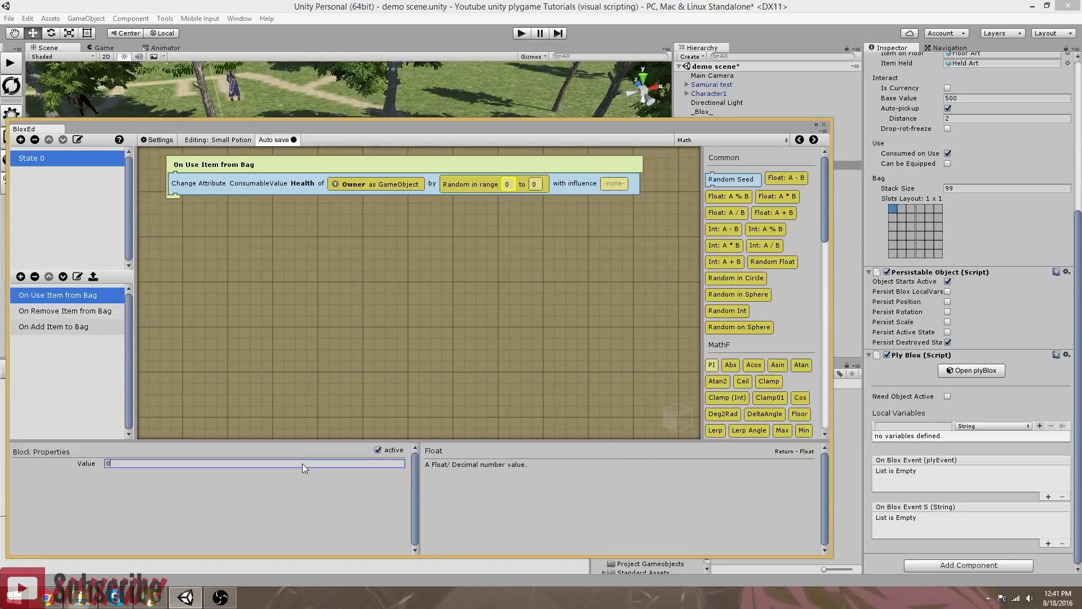
type("15")
left_click(543, 189)
left_click(312, 463)
type("20")
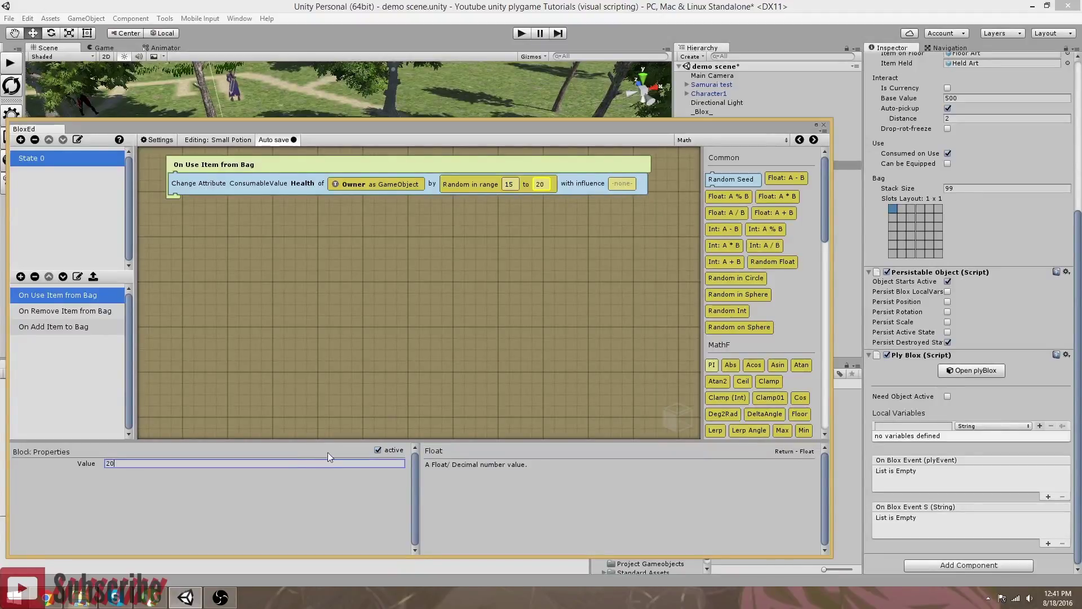
left_click(360, 297)
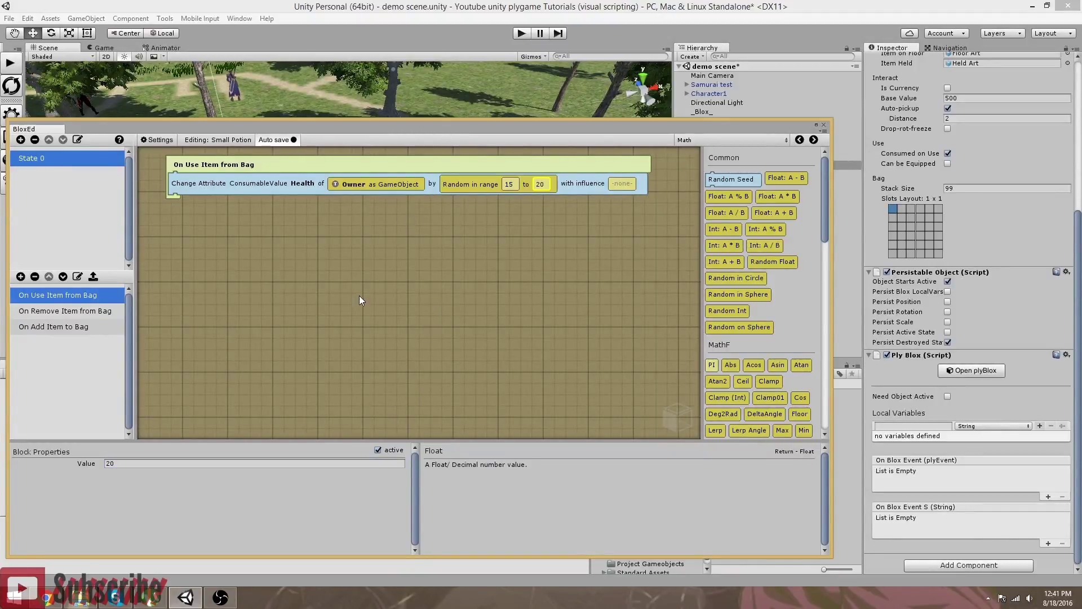
left_click(824, 126)
Enter "Heals random in range between 15 and 20 HP" as the Small Potion's description
scroll(1022, 272, "up", 3)
left_click(971, 204)
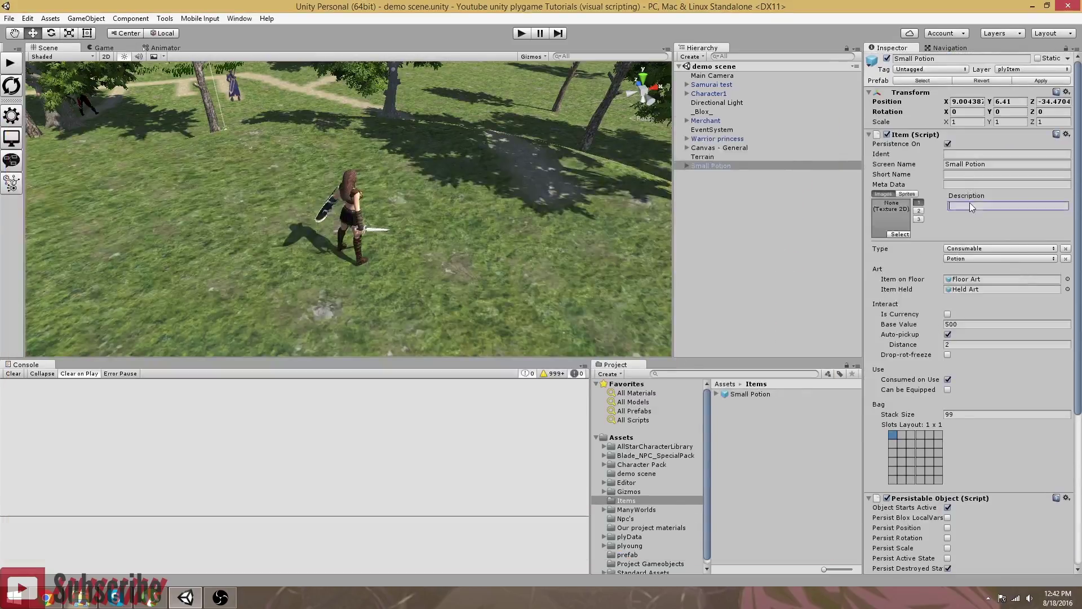
type("ra")
key("BackSpace")
key("BackSpace")
key("BackSpace")
type("betwe")
key("BackSpace")
key("BackSpace")
key("BackSpace")
key("BackSpace")
type("heals random in range between 15 and 20")
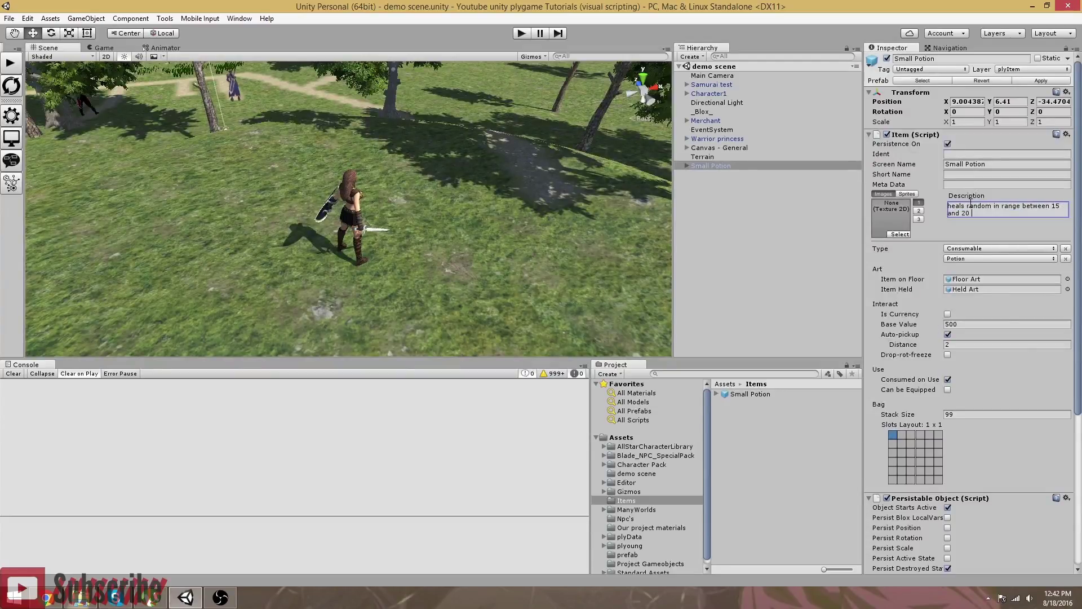
type(" HP")
key("Delete")
type("H")
Add the lines "Purchase price: 1000" and "Sell price: 500" below a blank line in the description and apply the changes to the prefab
key("Return")
key("Return")
type("Purc")
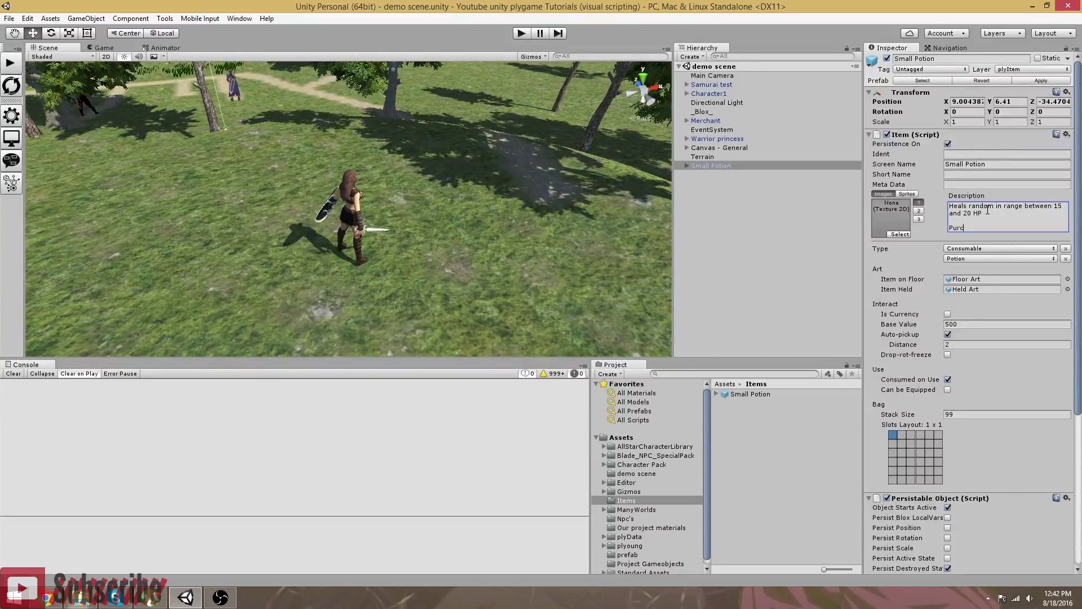
type("hase price")
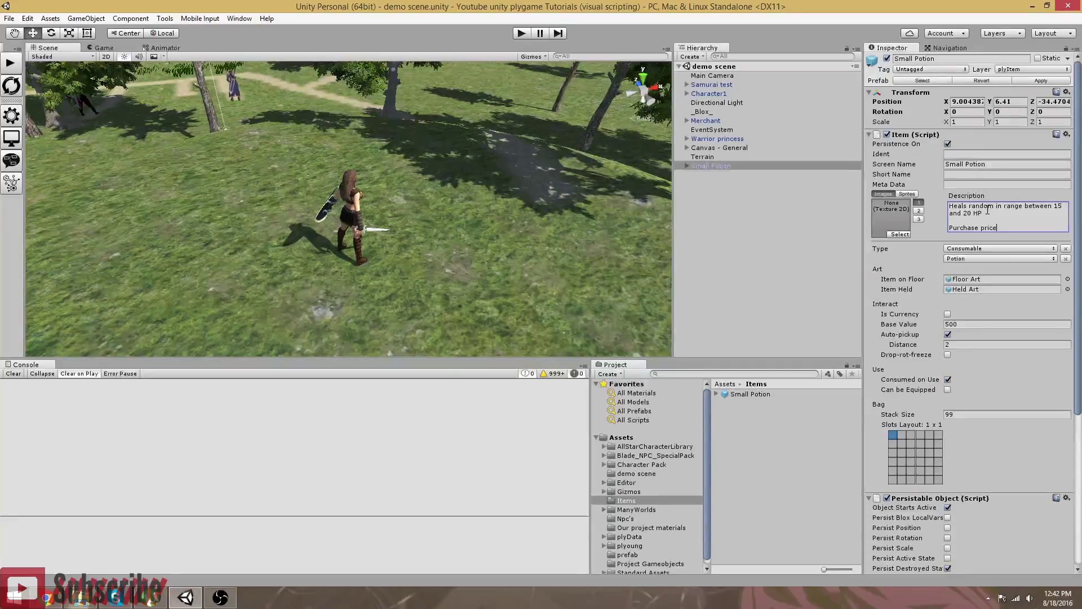
type(": ")
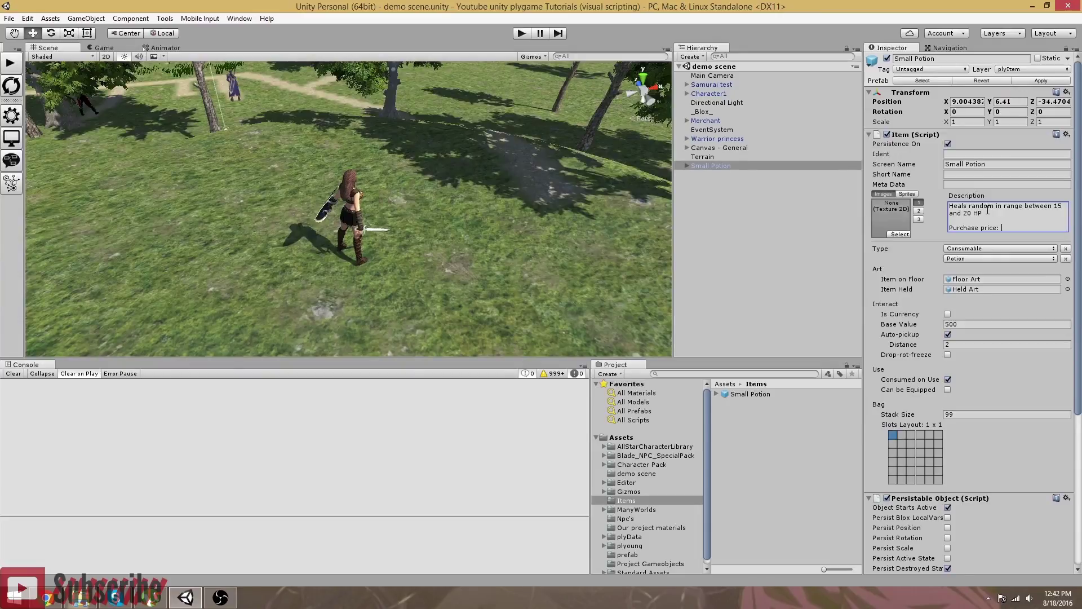
type("750")
key("Return")
key("BackSpace")
key("BackSpace")
key("BackSpace")
key("BackSpace")
type("1000")
key("Return")
type("Sell price")
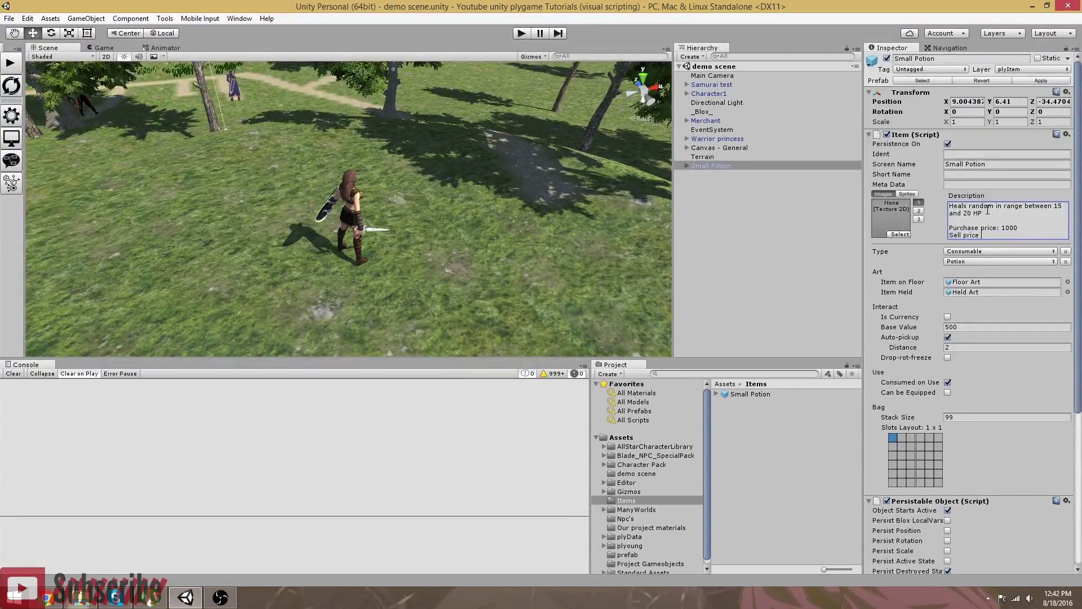
type(" :500")
left_click(1041, 80)
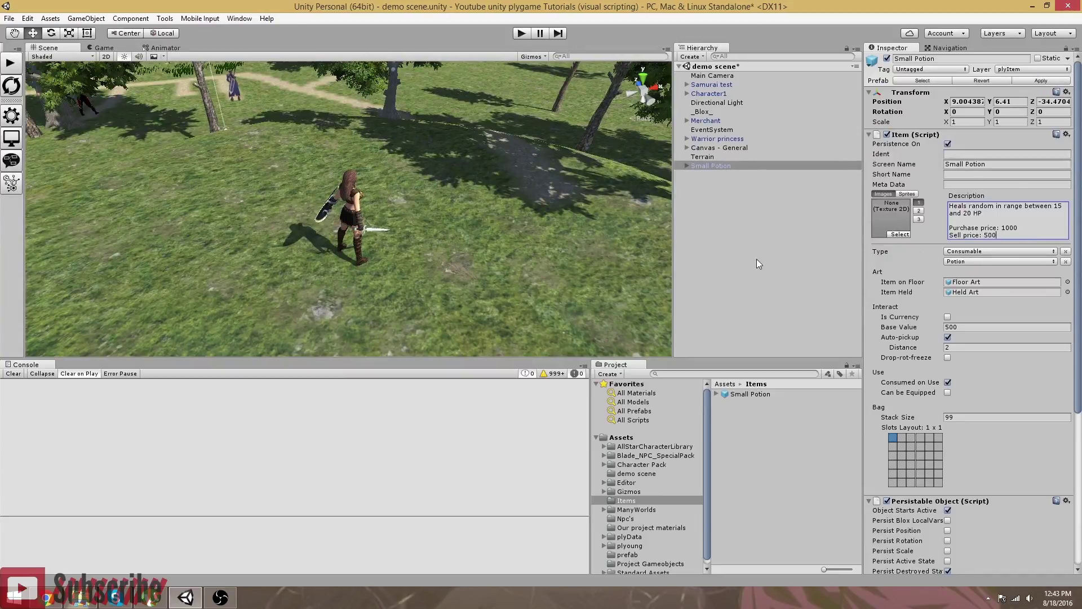
left_click(741, 222)
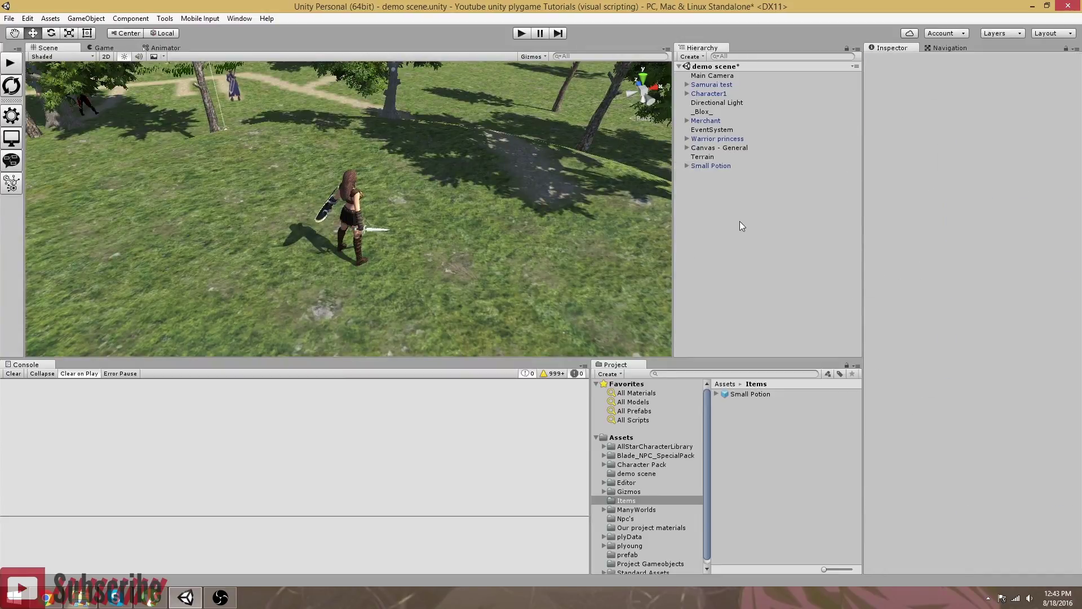
Assign the items_l texture as the Small Potion's first image and save the scene
left_click(707, 167)
left_click(900, 234)
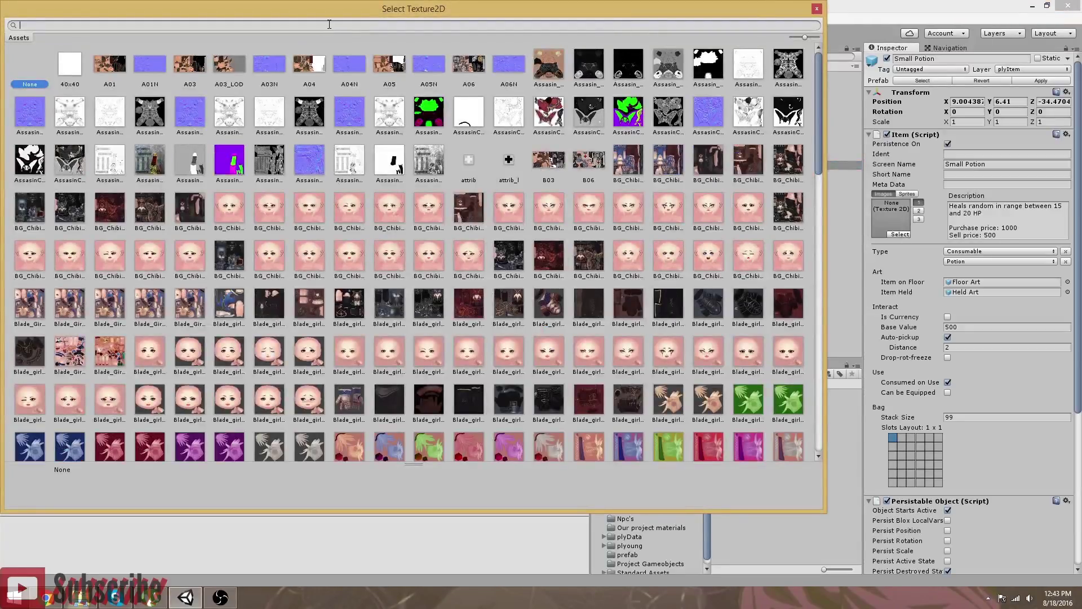
type("poti")
key("BackSpace")
key("BackSpace")
key("BackSpace")
key("BackSpace")
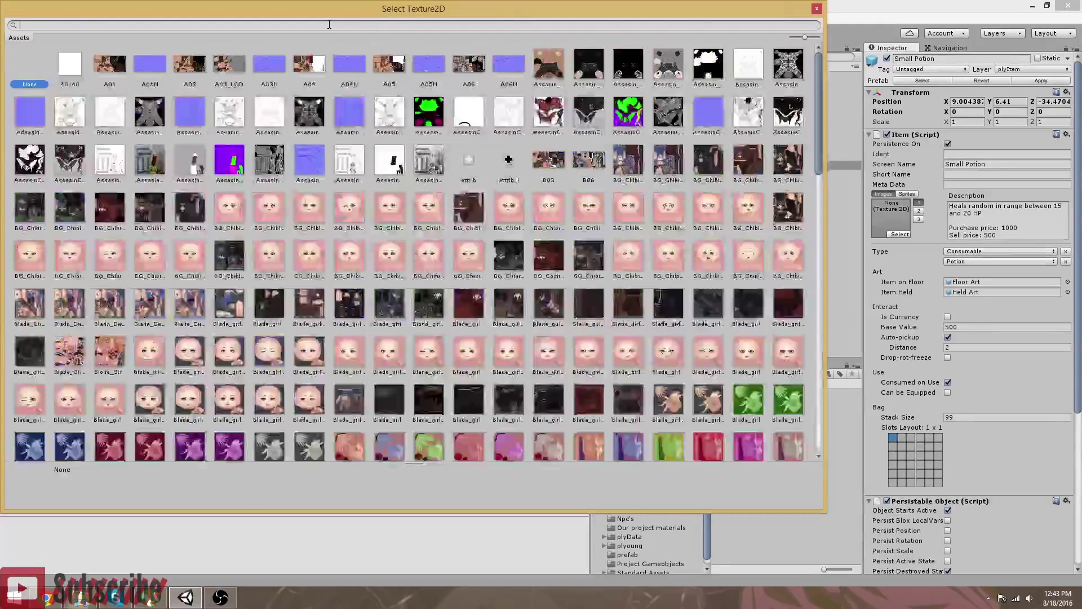
scroll(446, 91, "down", 15)
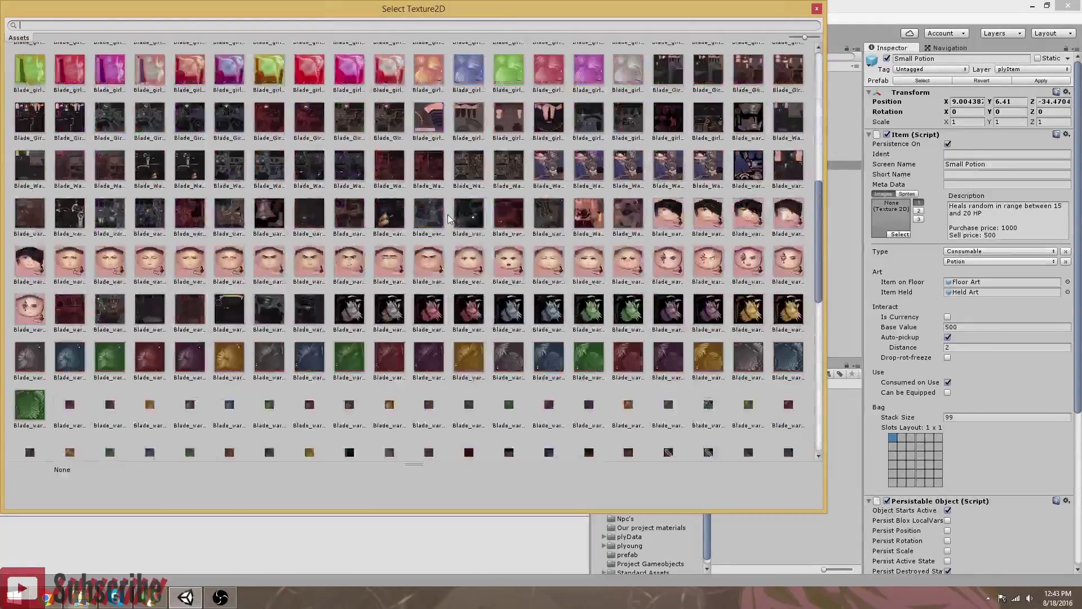
scroll(445, 227, "down", 10)
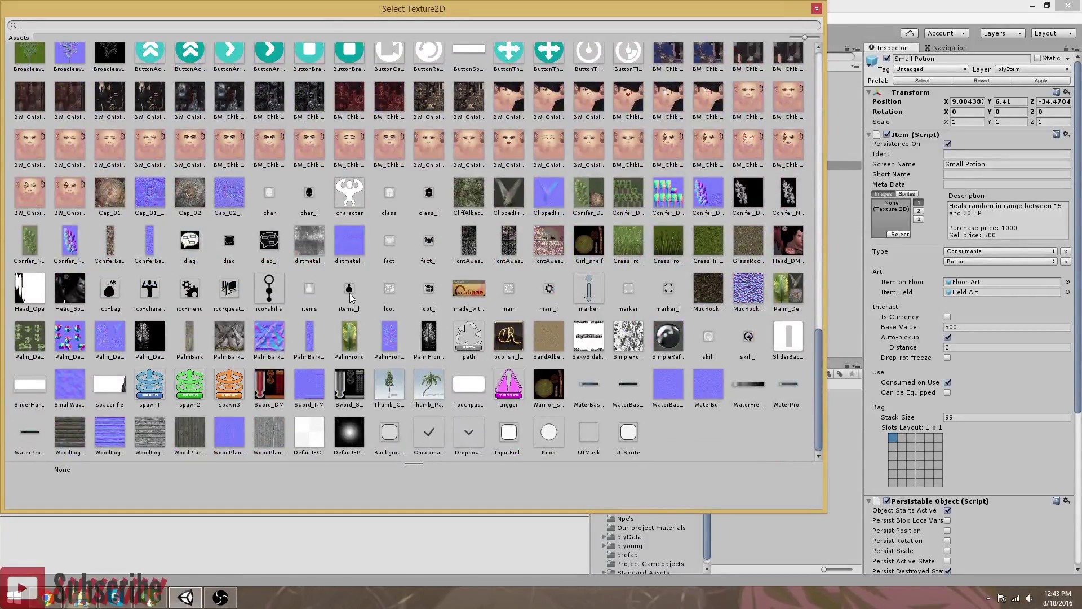
left_click(308, 288)
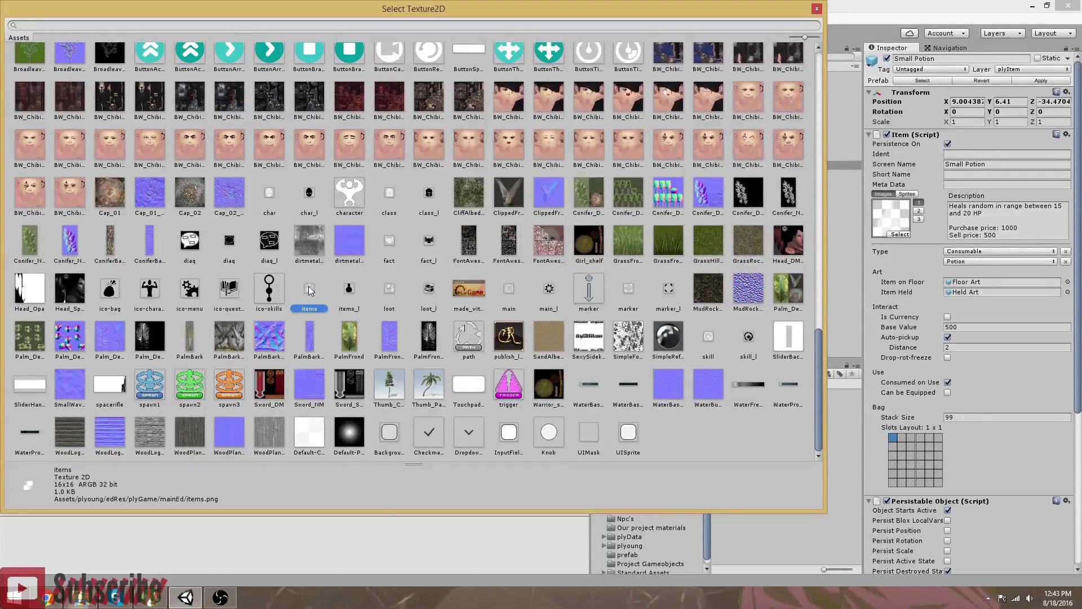
left_click(350, 289)
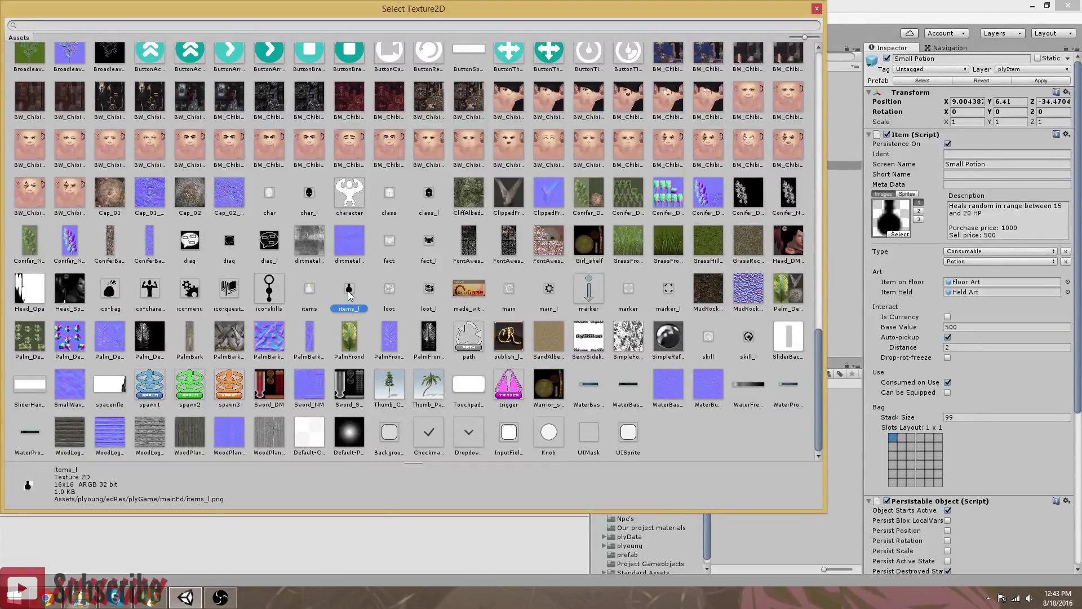
left_click(817, 8)
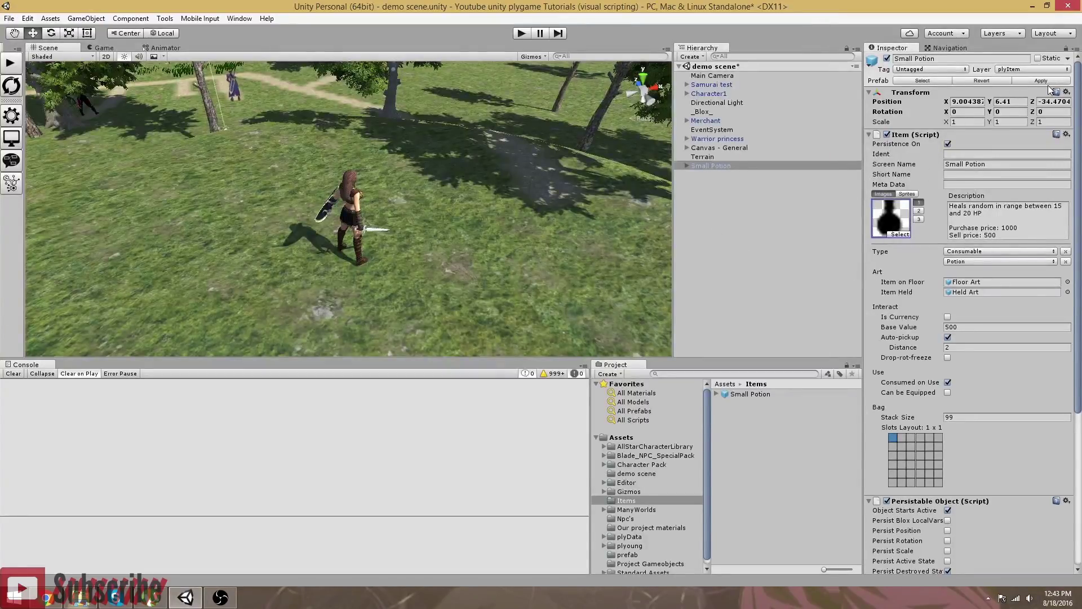
left_click(741, 251)
key("ctrl+s")
Check the plyGame items list and the item settings, and close the plyGame window
left_click(11, 115)
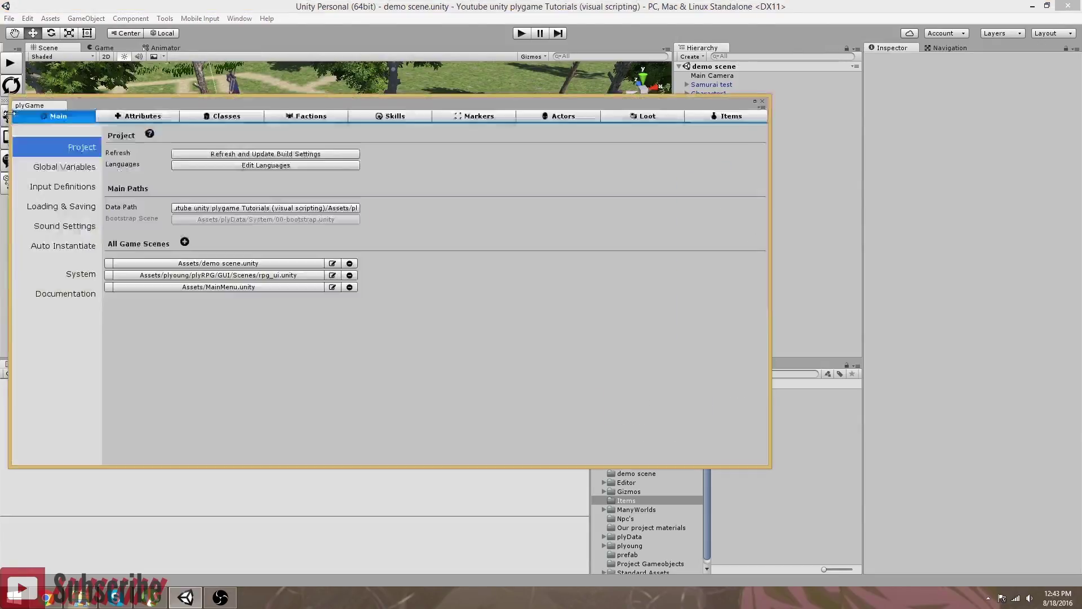
left_click(733, 116)
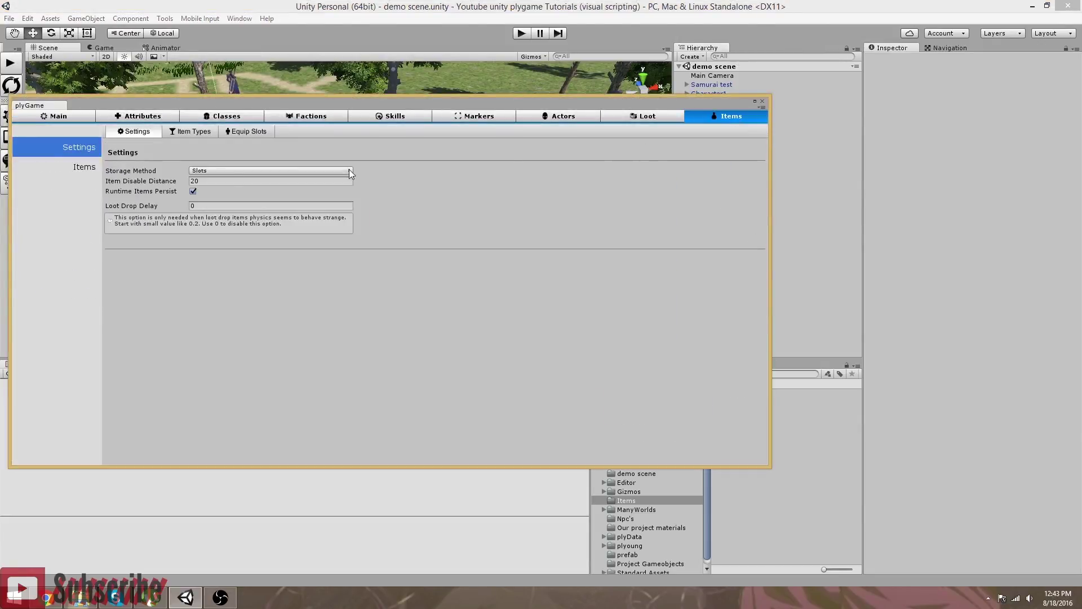
left_click(82, 167)
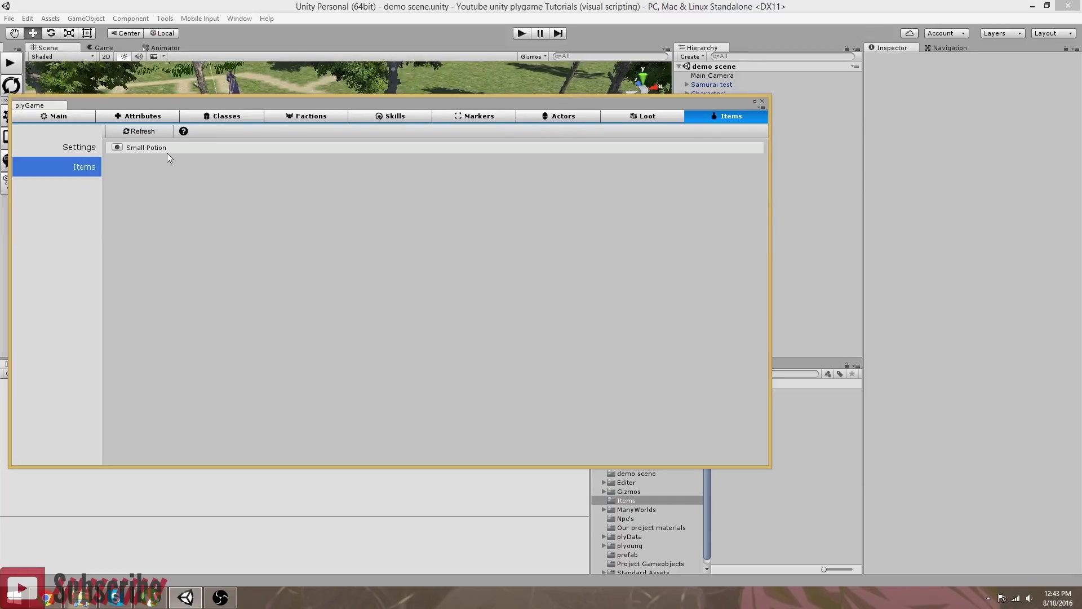
left_click(84, 153)
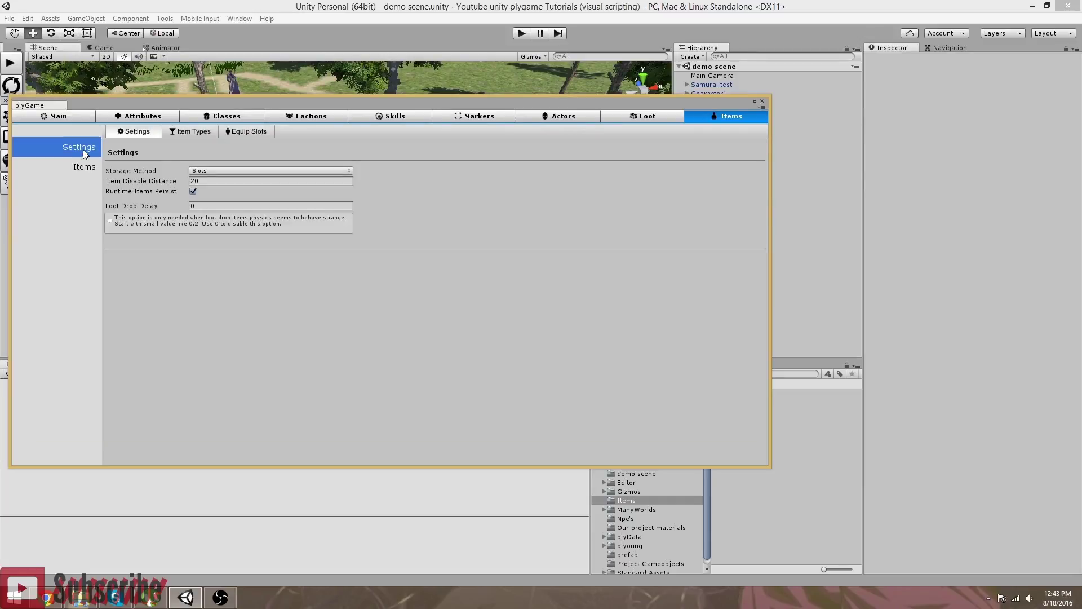
left_click(762, 102)
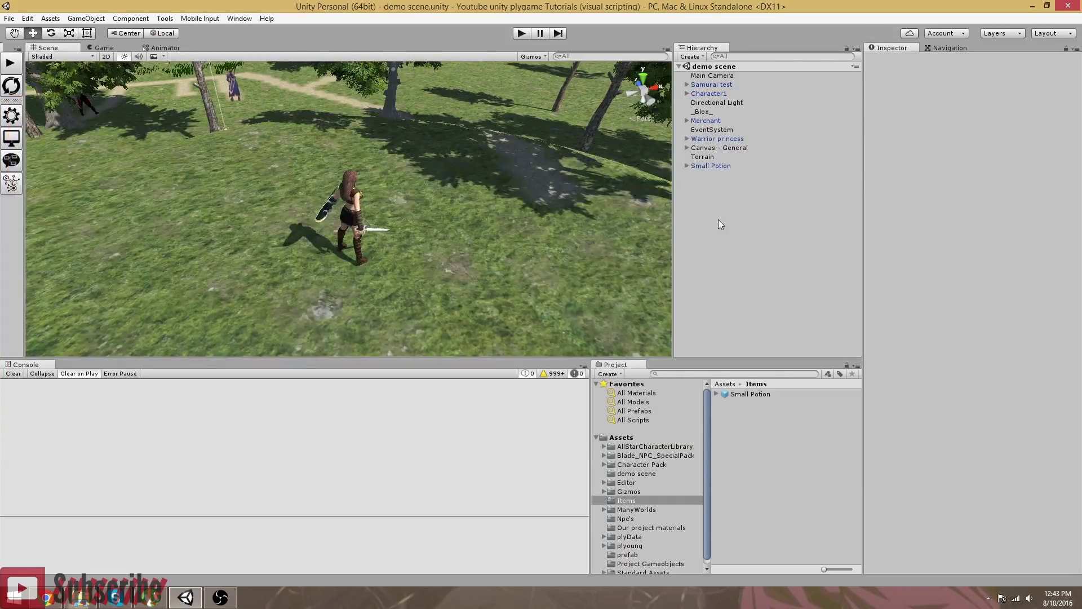